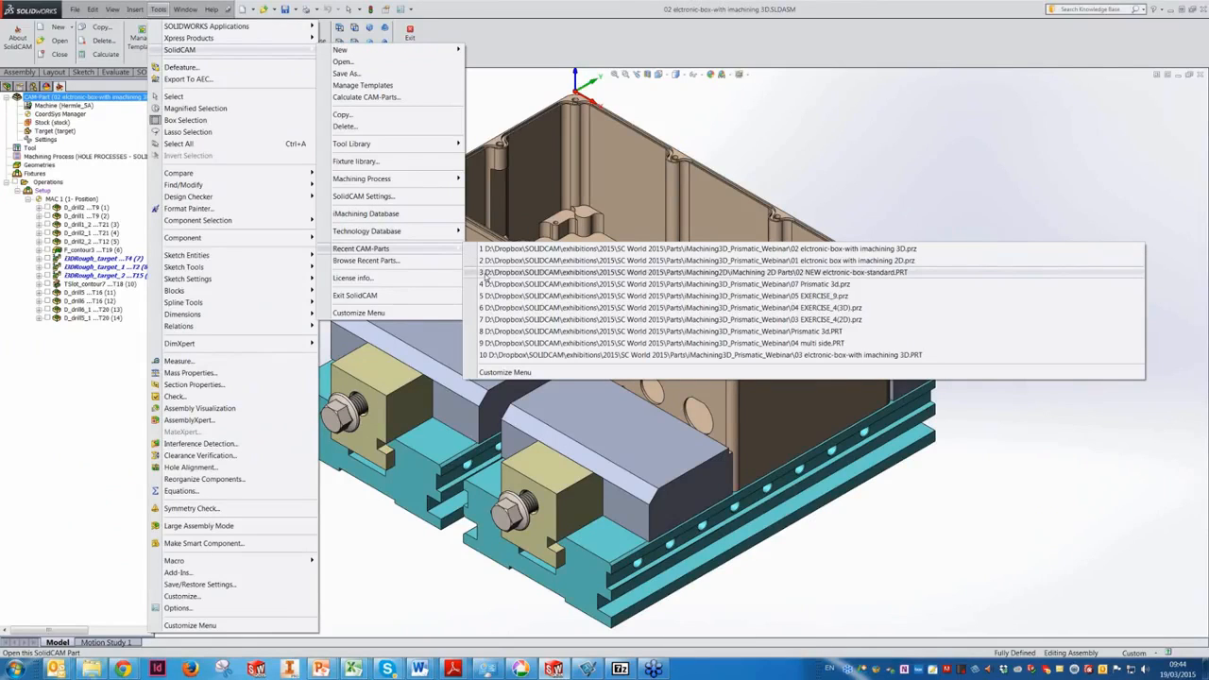
# Open the recent CAM part 02 NEW elctronic-box-standard.PRT and run the Host CAD simulation of its contour operations 10 to 23, then close it.
pyautogui.click(485, 273)
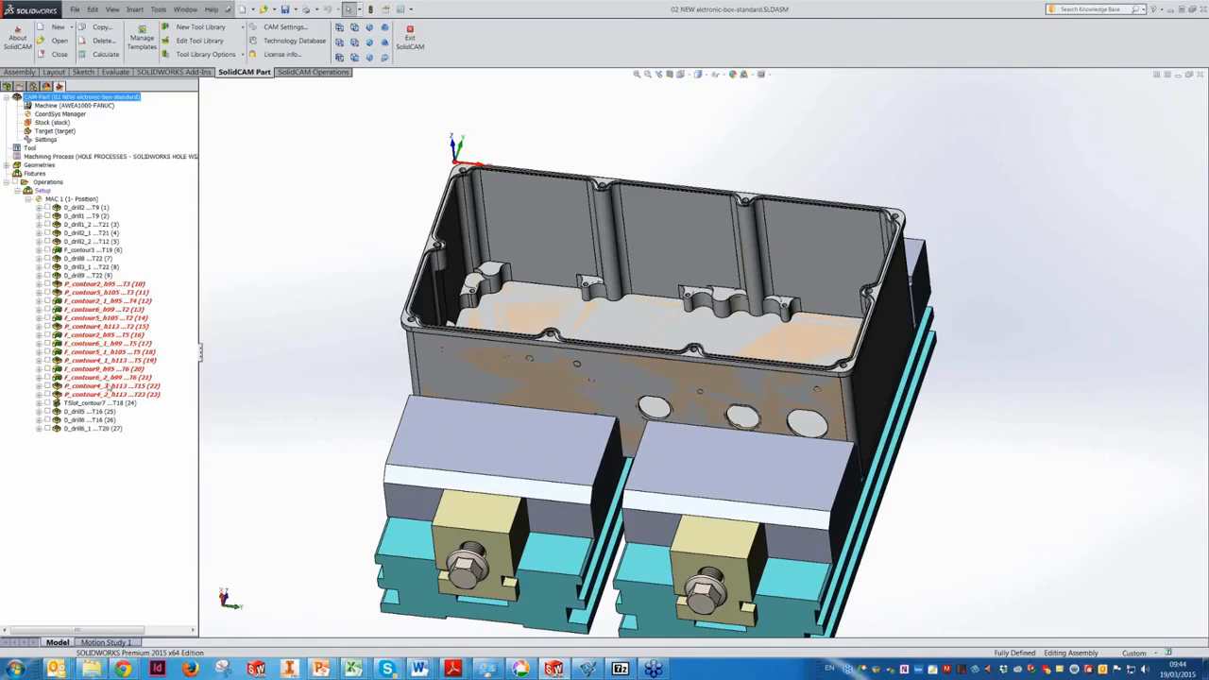
pyautogui.click(97, 285)
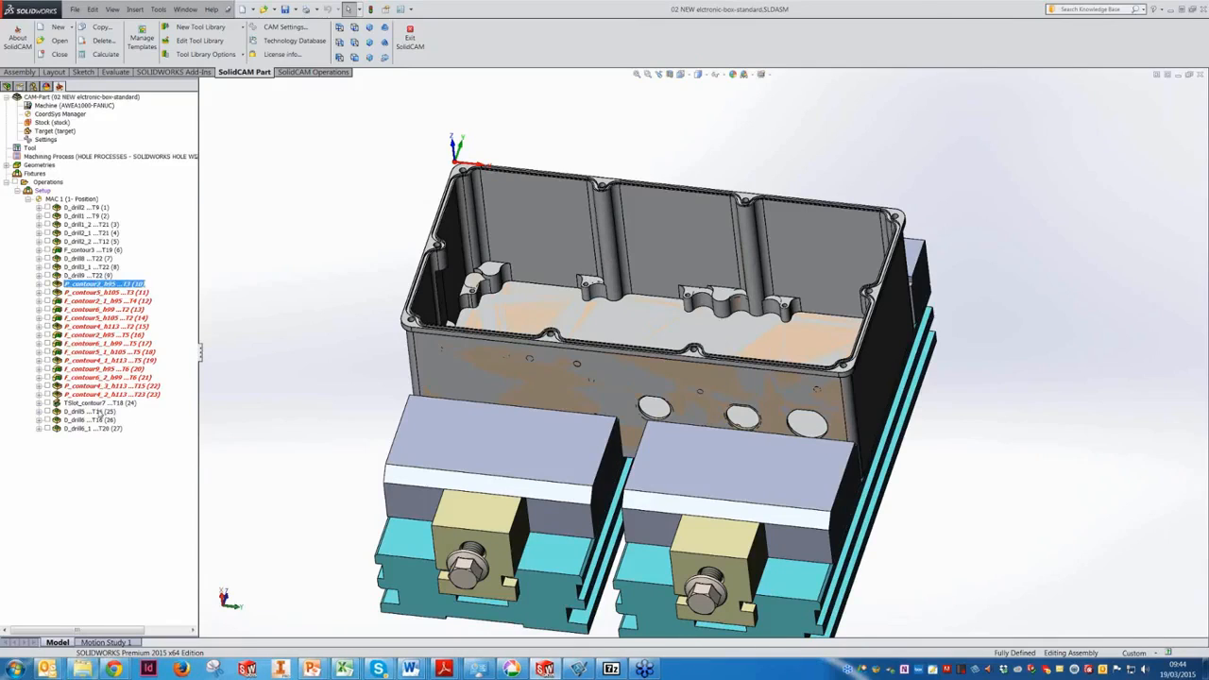
pyautogui.keyDown('shift'); pyautogui.click(124, 395); pyautogui.keyUp('shift')
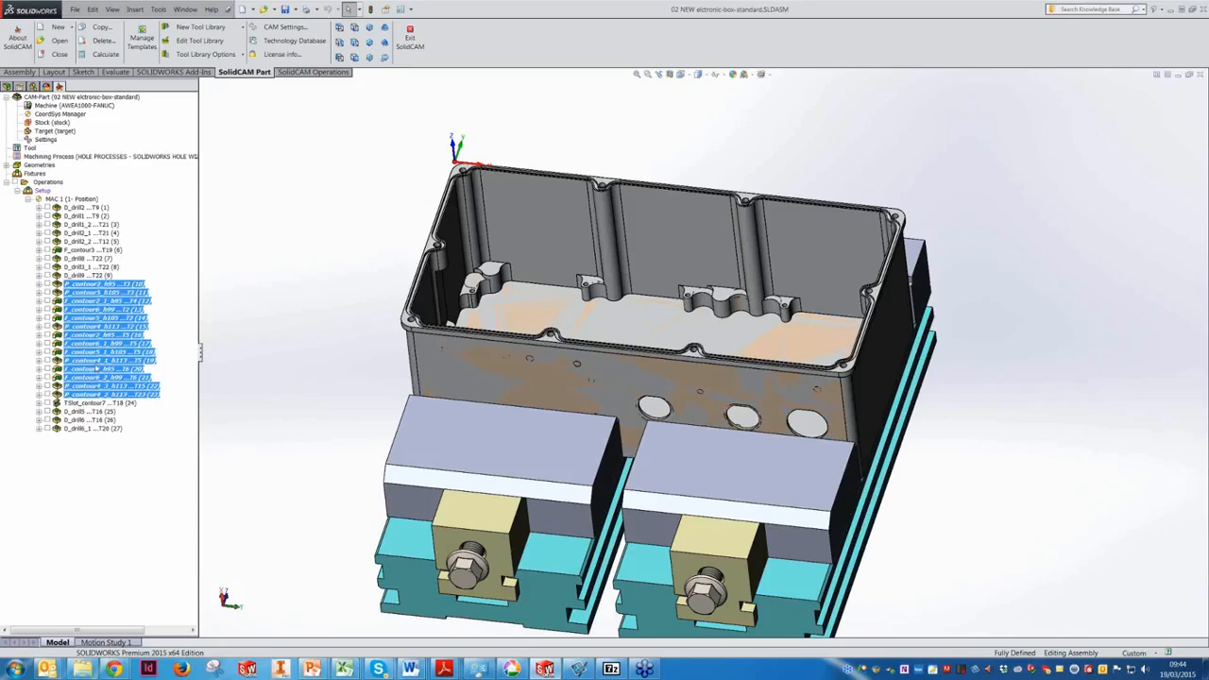
pyautogui.rightClick(96, 368)
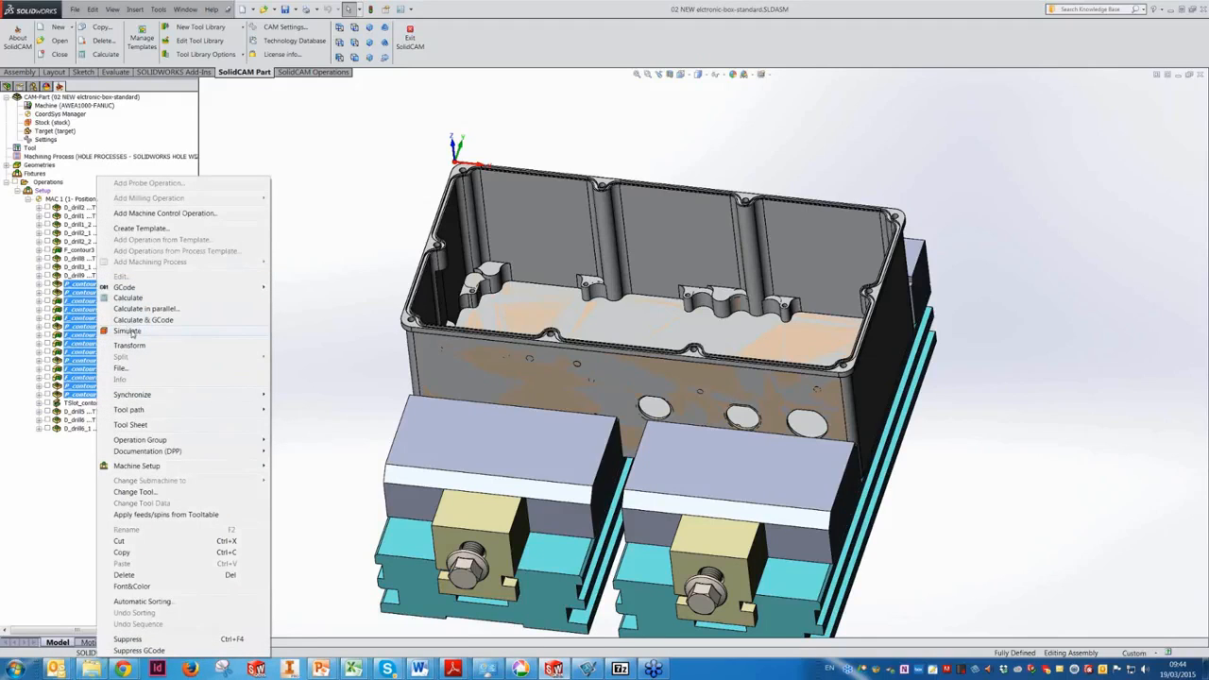
pyautogui.click(127, 332)
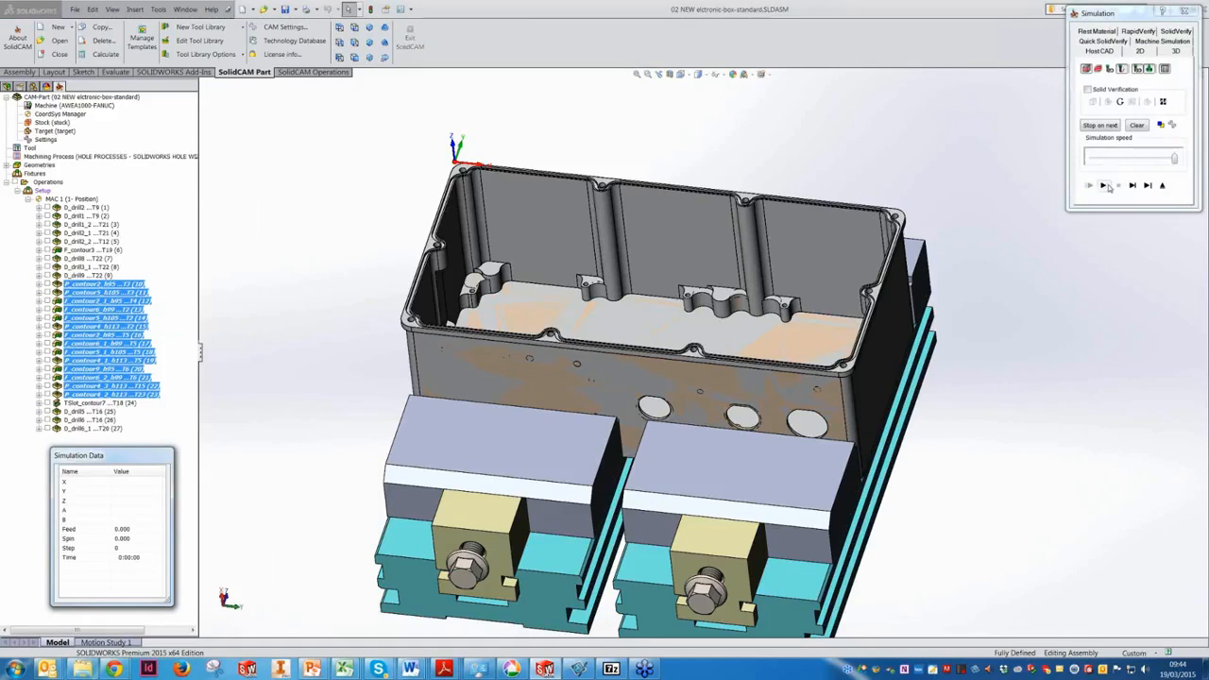
pyautogui.click(1104, 186)
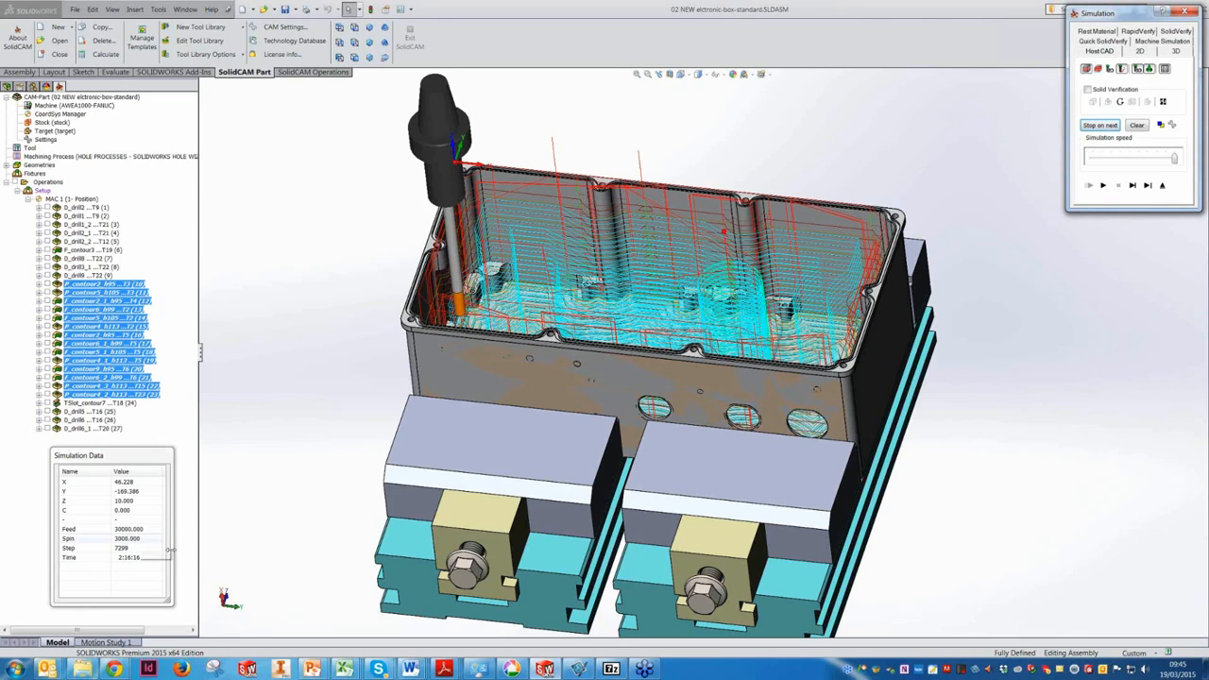
pyautogui.click(1164, 185)
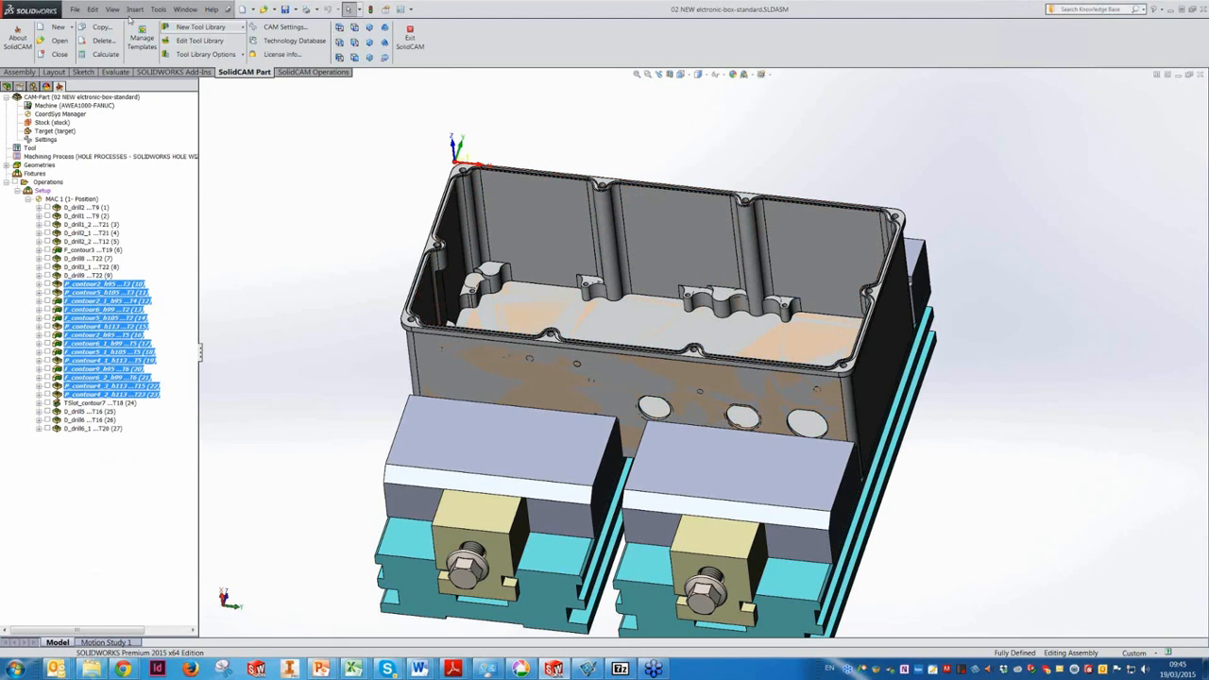
# Open the recent CAM part 01 elctronic box with imachining 2D.prz.
pyautogui.click(161, 10)
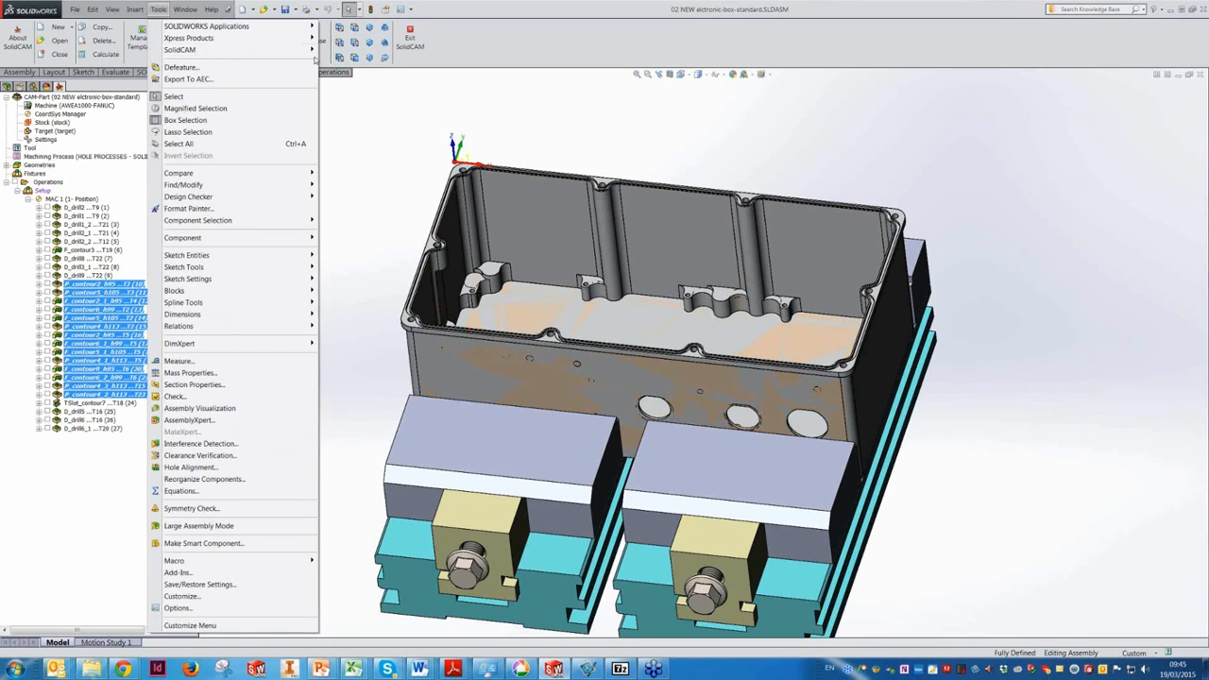
pyautogui.moveTo(310, 52)
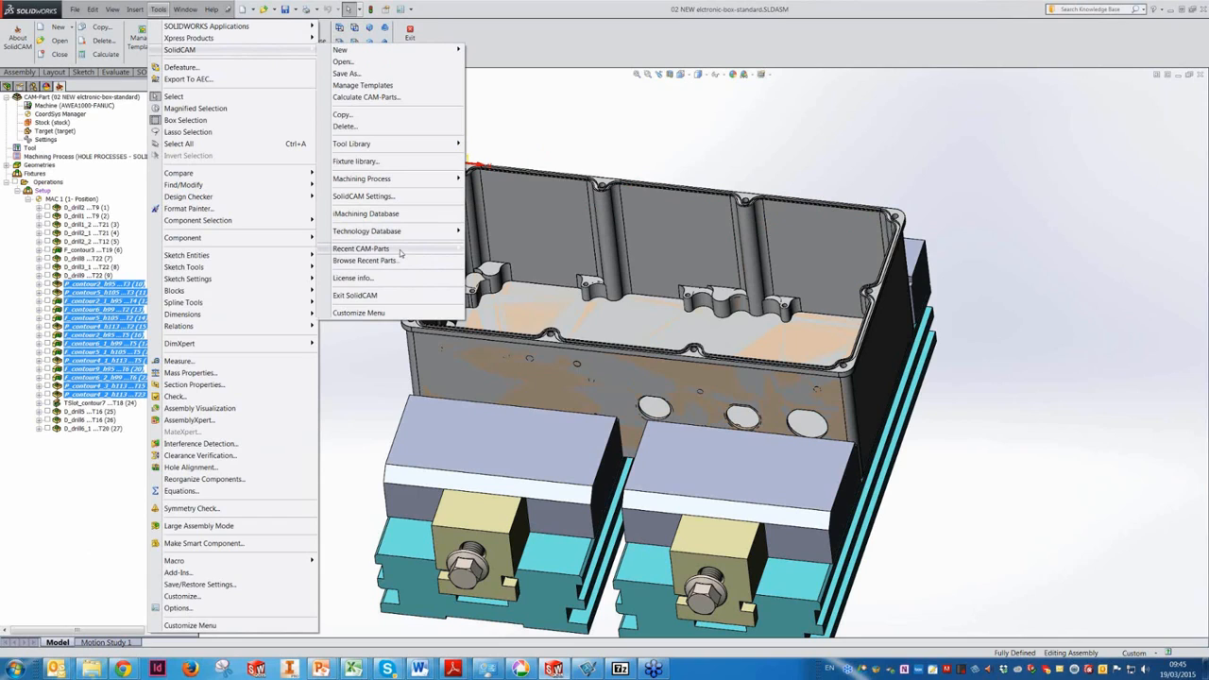
pyautogui.moveTo(401, 252)
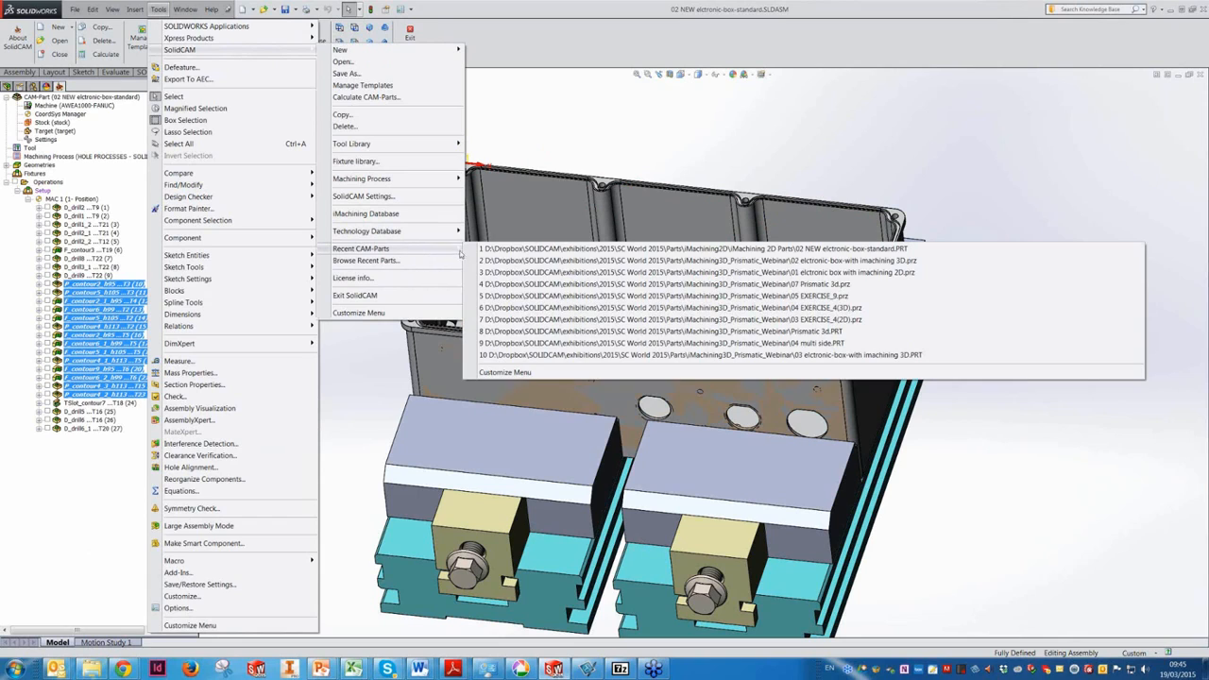
pyautogui.click(508, 273)
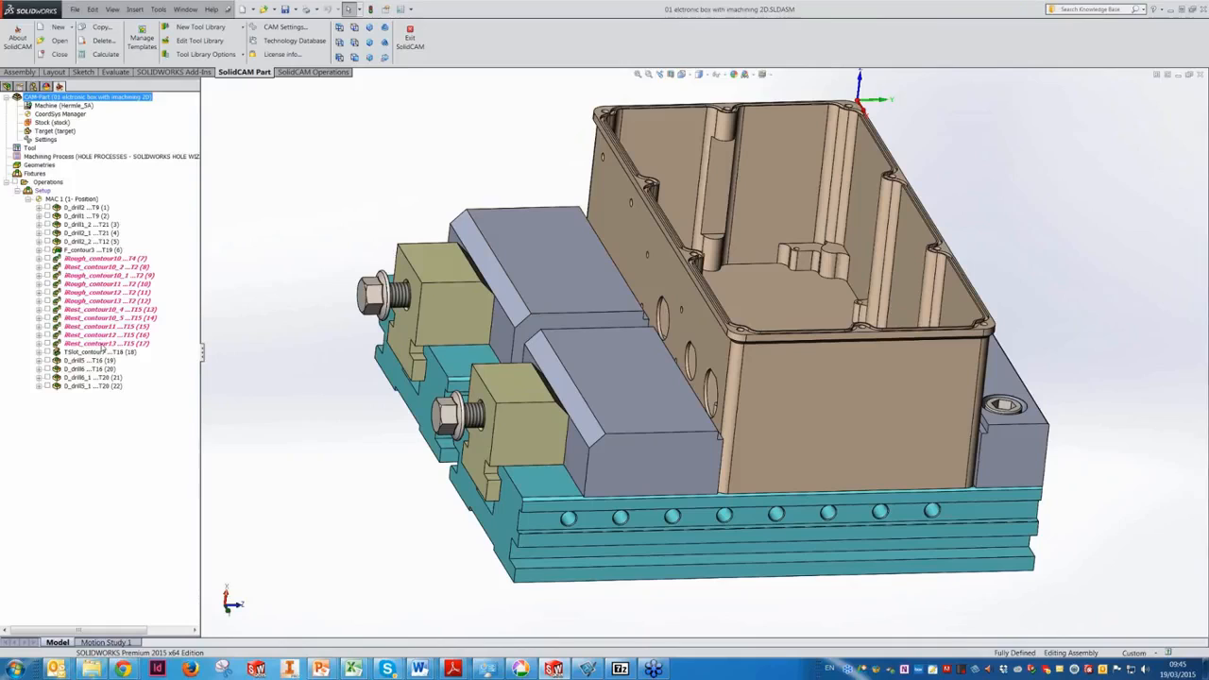
# Simulate the iMachining 2D rough and rest contour operations 7 to 17 in Host CAD mode, and exit the simulation.
pyautogui.click(105, 259)
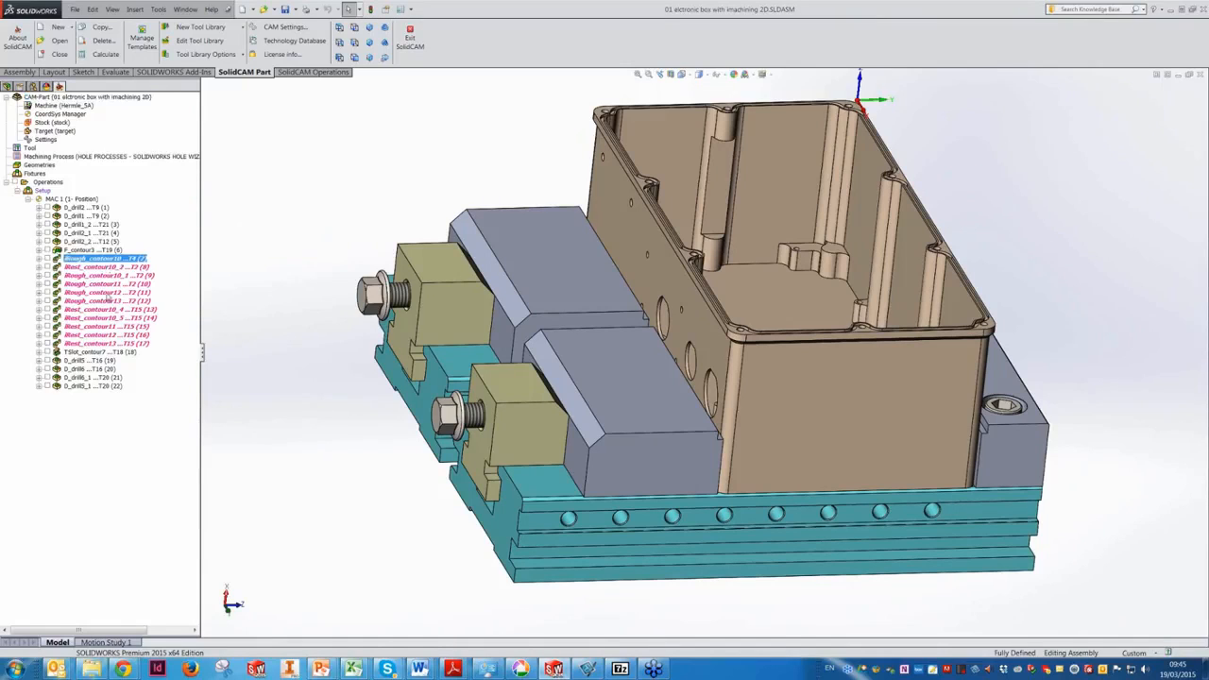
pyautogui.keyDown('shift'); pyautogui.click(106, 344); pyautogui.keyUp('shift')
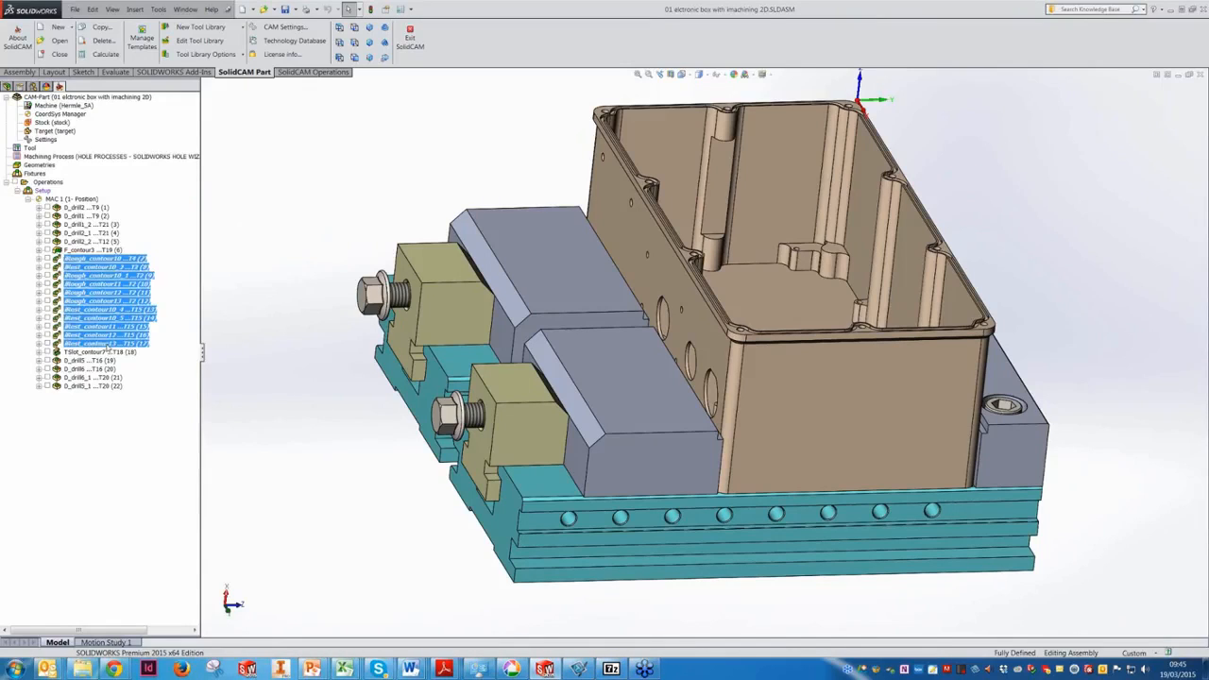
pyautogui.rightClick(102, 319)
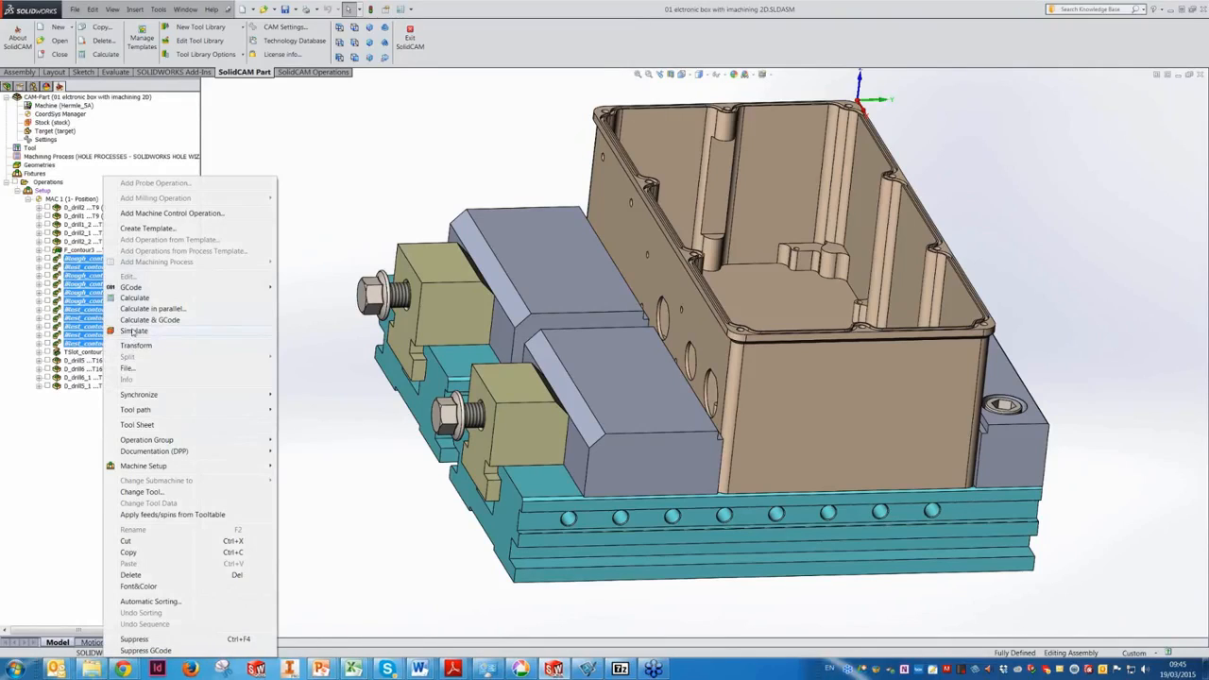
pyautogui.click(132, 333)
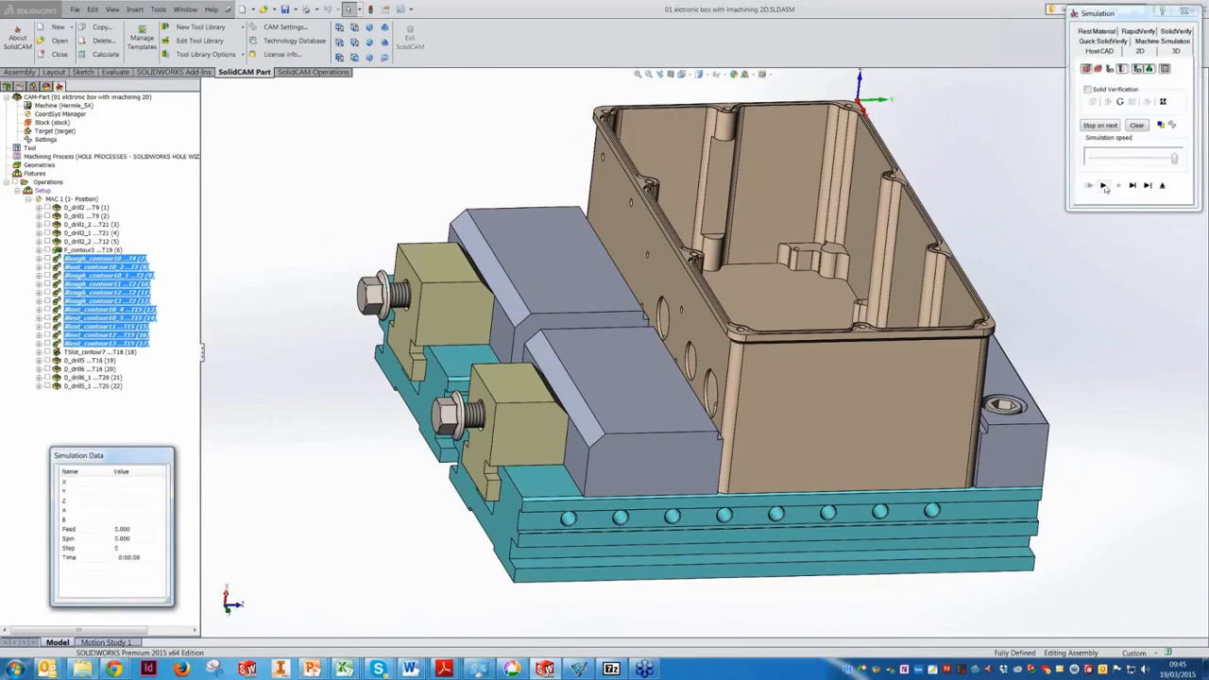
pyautogui.click(1103, 186)
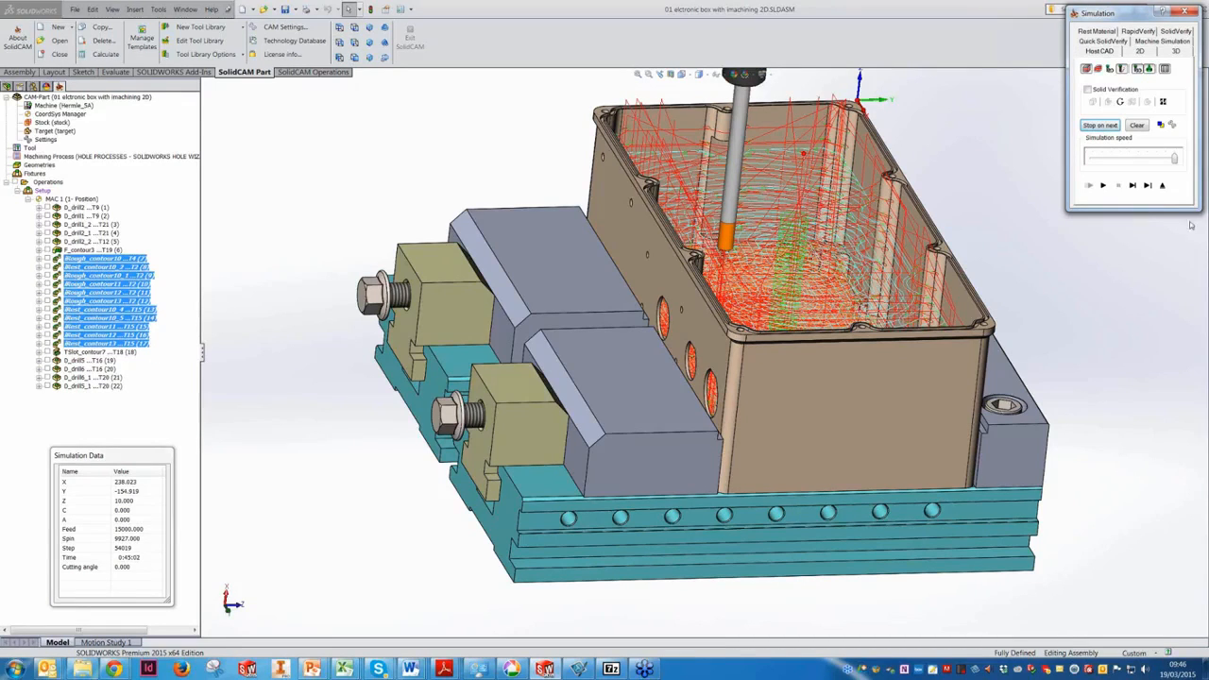
pyautogui.click(1163, 187)
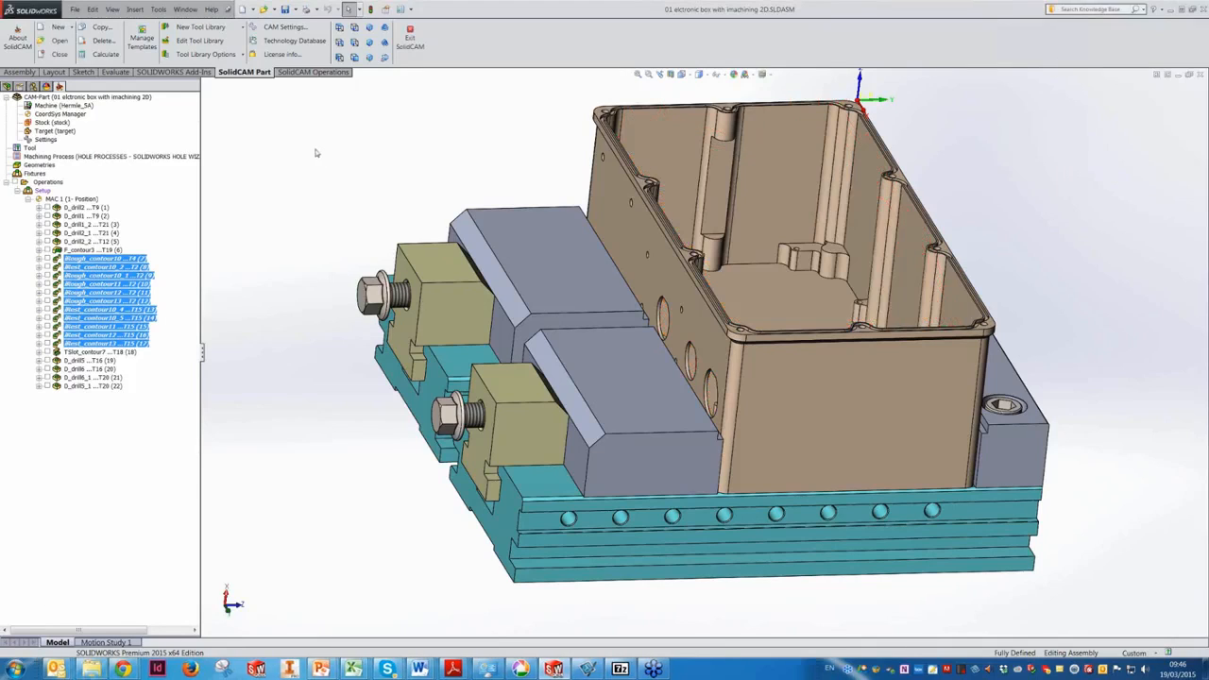
# Open the recent CAM part 02 elctronic-box-with imachining 3D.prz.
pyautogui.click(158, 10)
pyautogui.moveTo(283, 50)
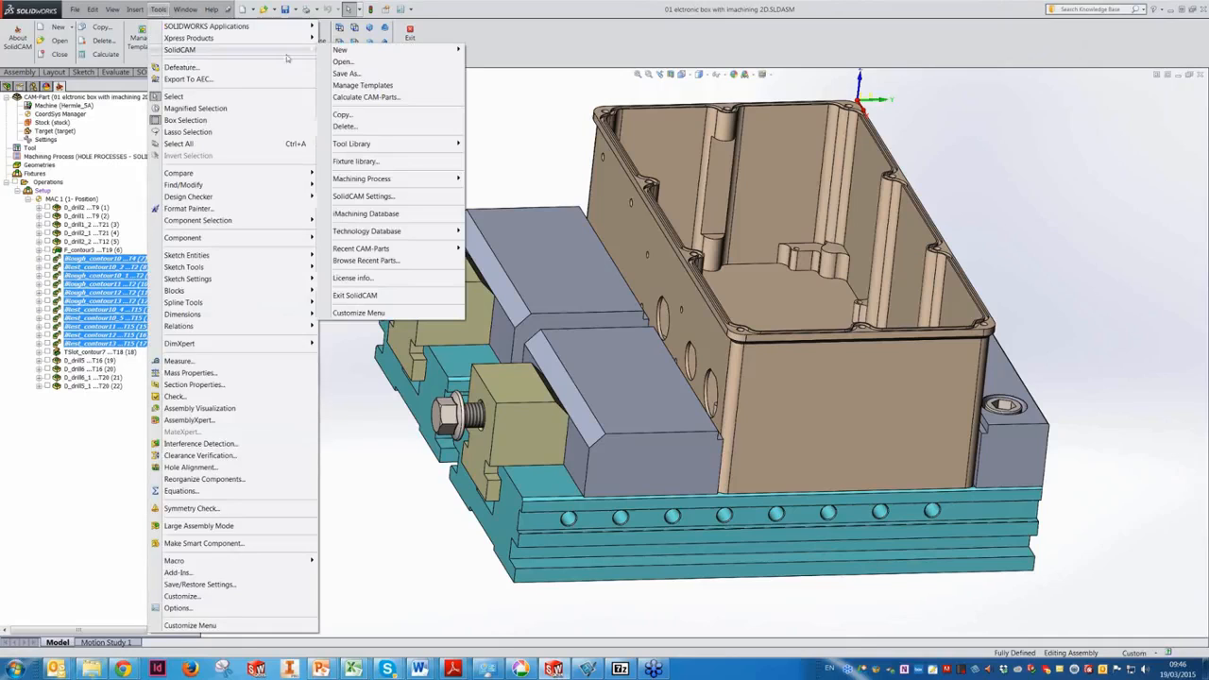
pyautogui.moveTo(397, 251)
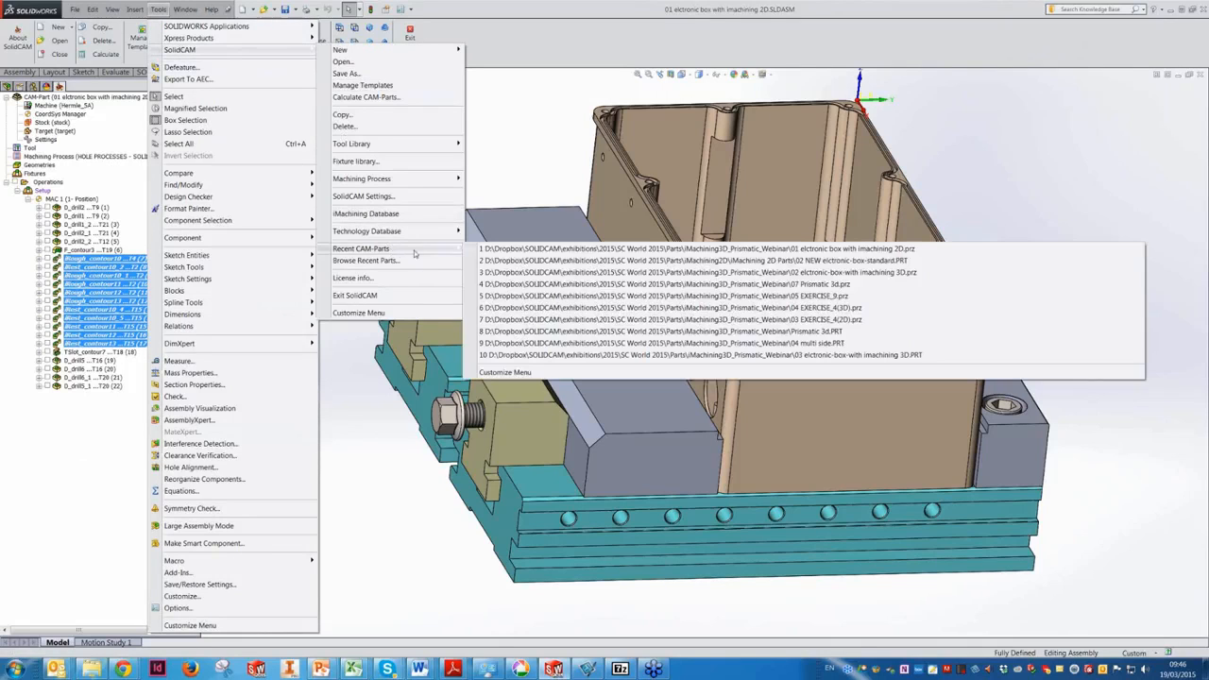
pyautogui.click(534, 273)
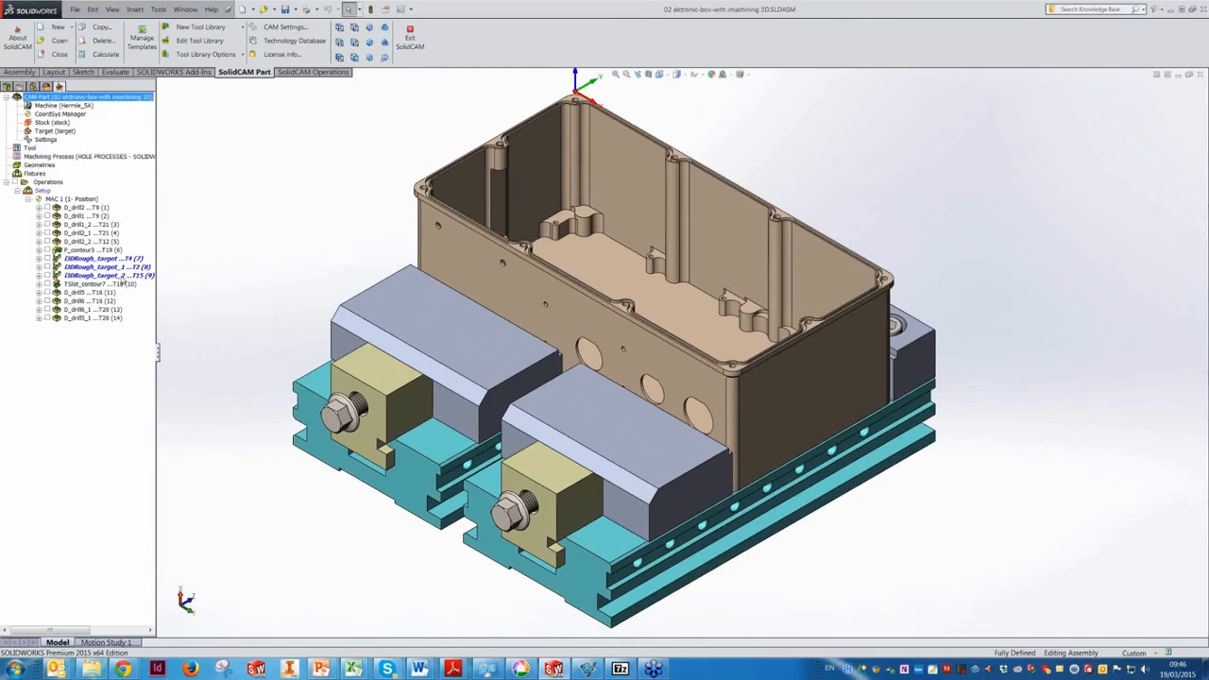
# Simulate the three iMachining 3D rough target operations 7 to 9 in Host CAD mode.
pyautogui.click(106, 258)
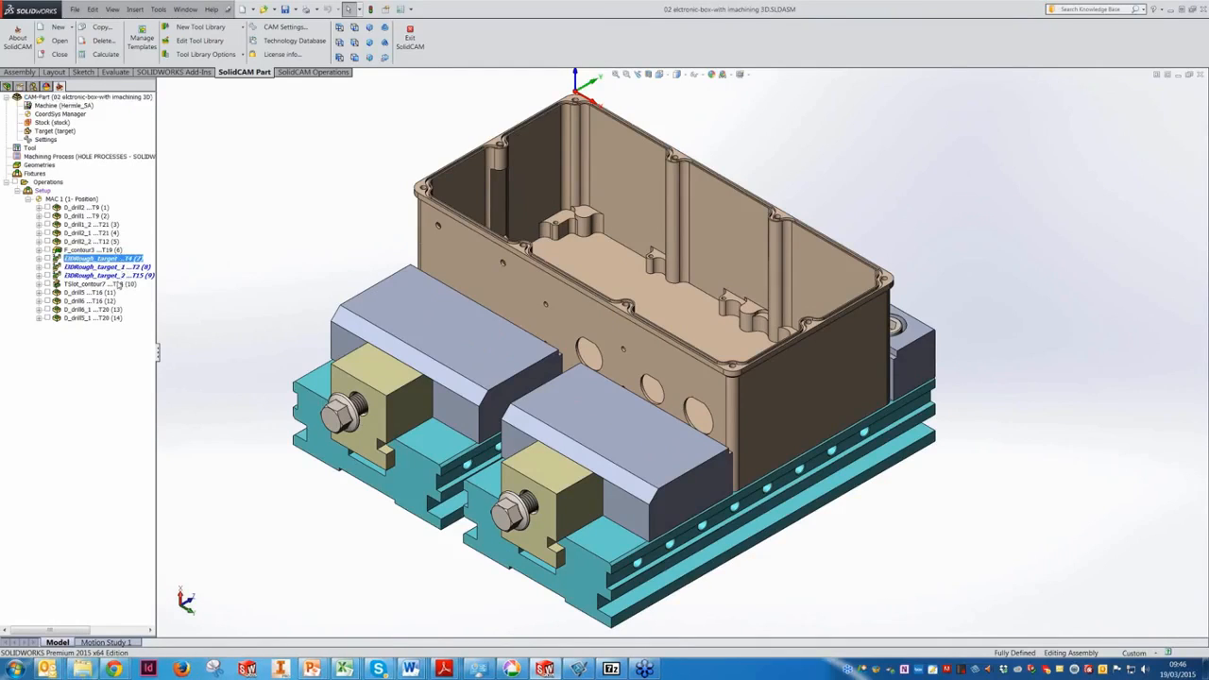
pyautogui.keyDown('shift'); pyautogui.click(117, 276); pyautogui.keyUp('shift')
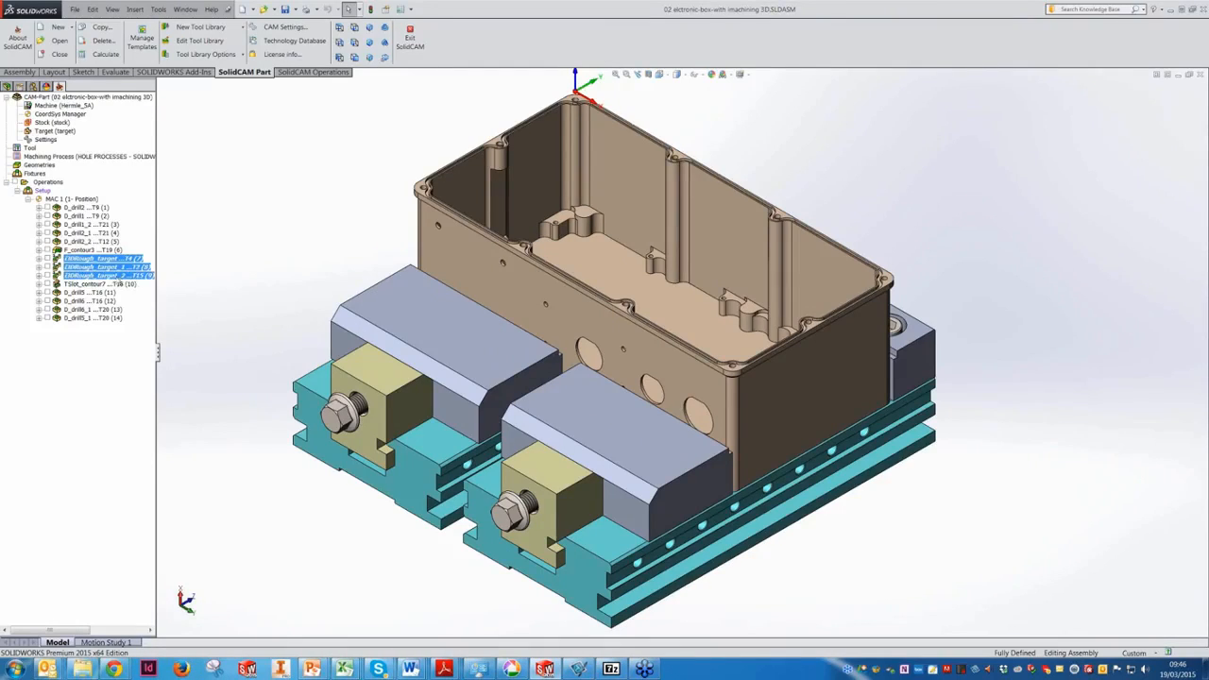
pyautogui.rightClick(110, 268)
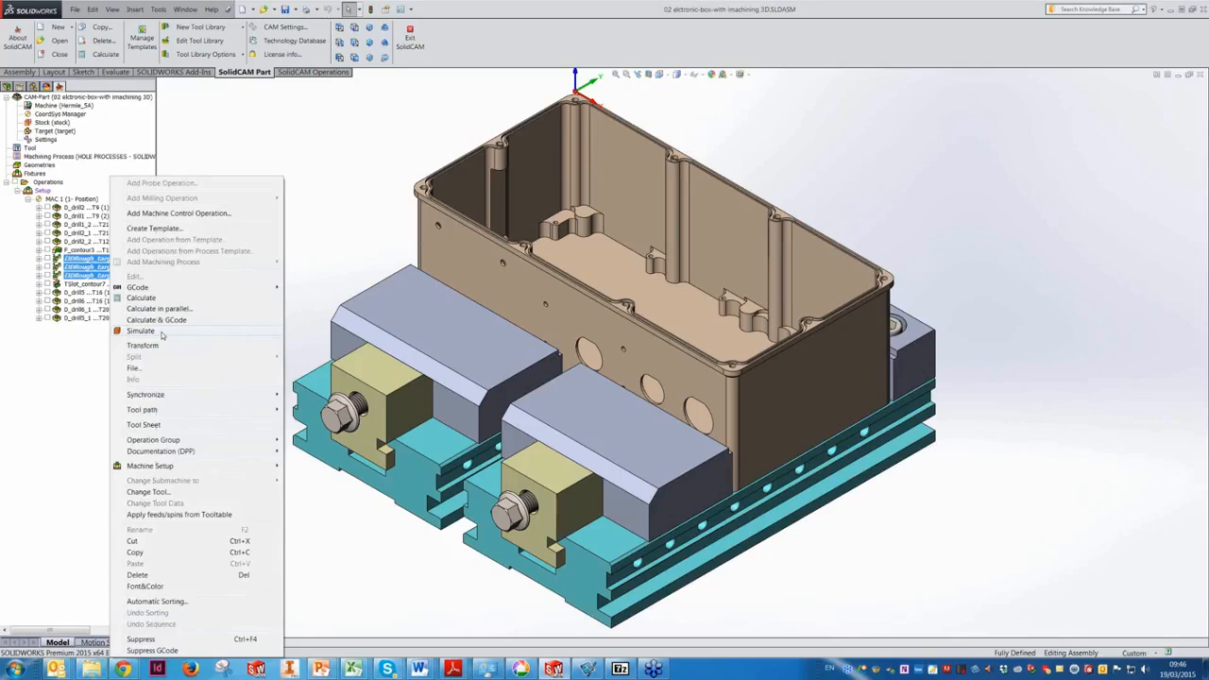
pyautogui.click(142, 331)
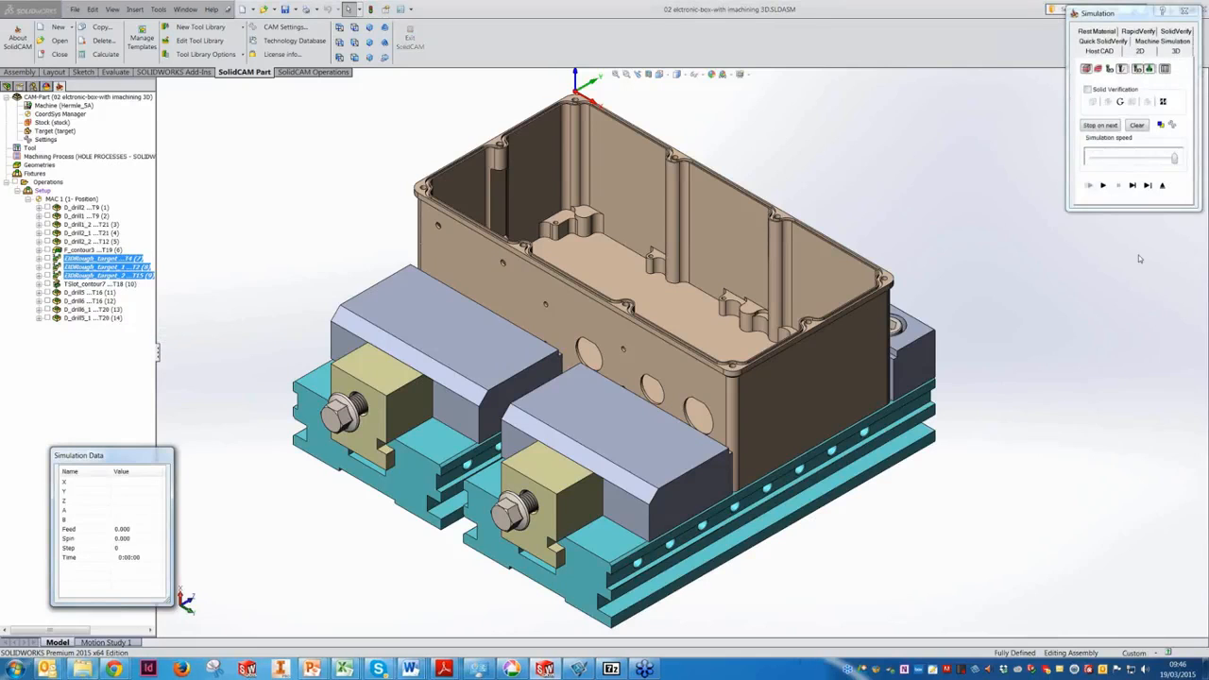
pyautogui.click(1102, 185)
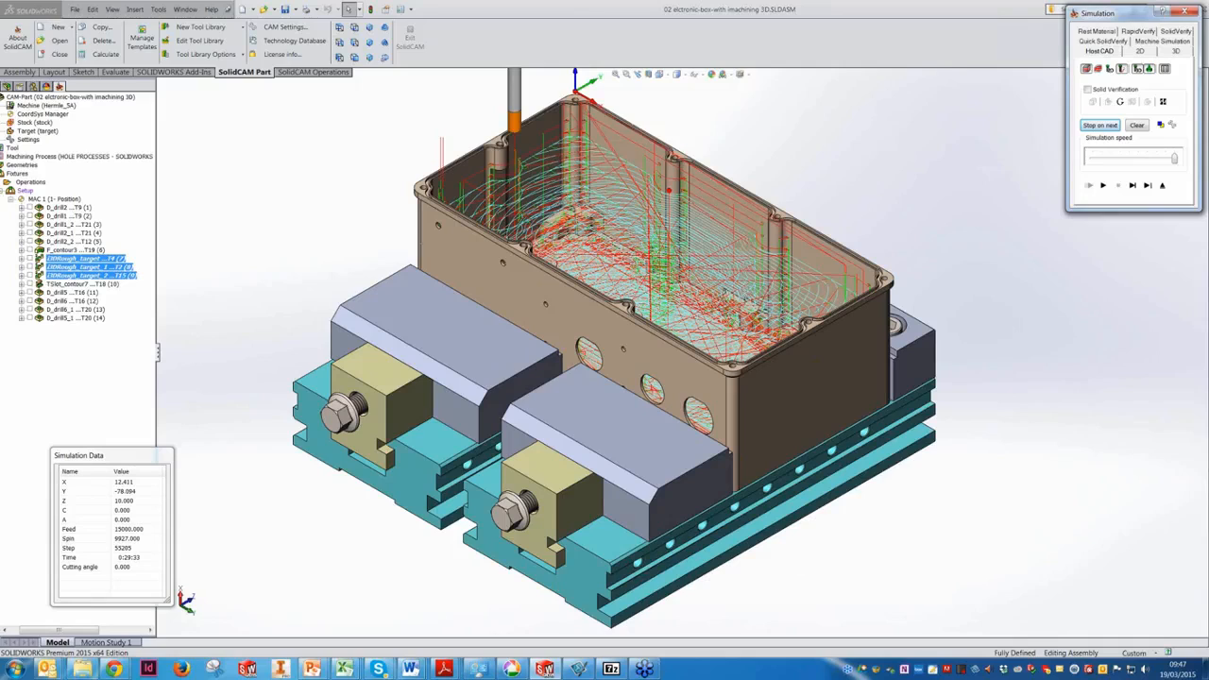
# Switch to the iMachining time comparison workbook in Excel and examine the Aluminum part's batch size, cutting times and operation counts for standard milling and iMachining 2D.
pyautogui.moveTo(345, 671)
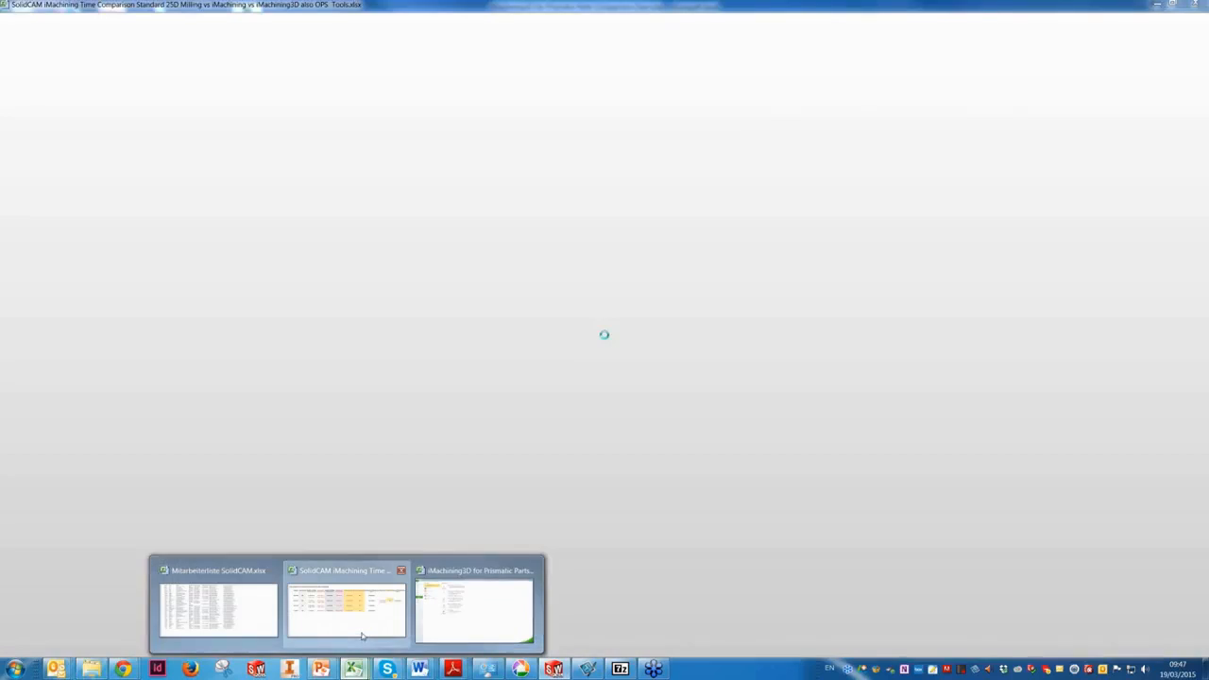
pyautogui.click(362, 635)
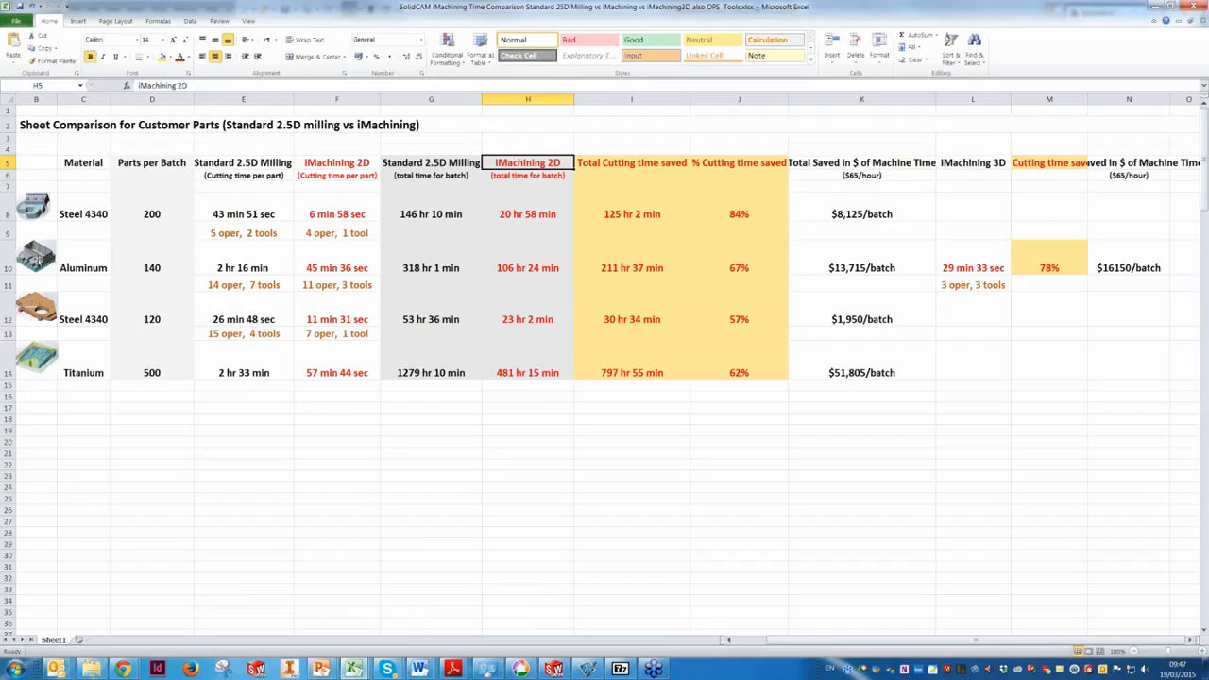
pyautogui.click(162, 269)
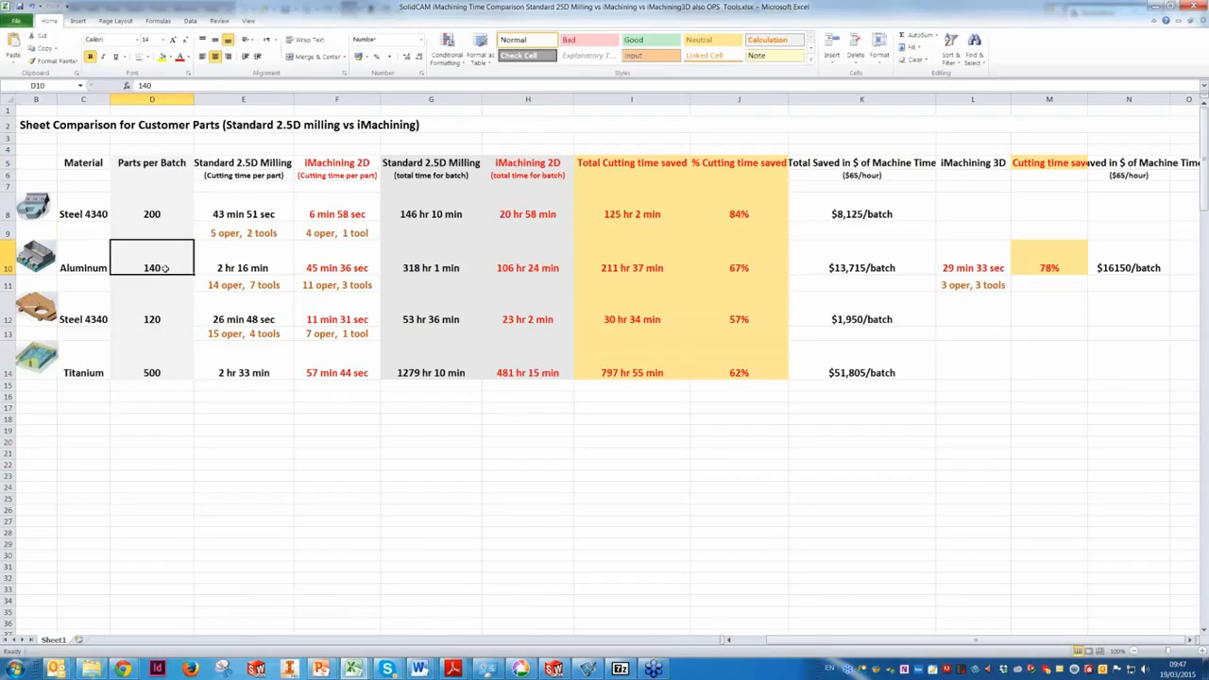
pyautogui.click(271, 270)
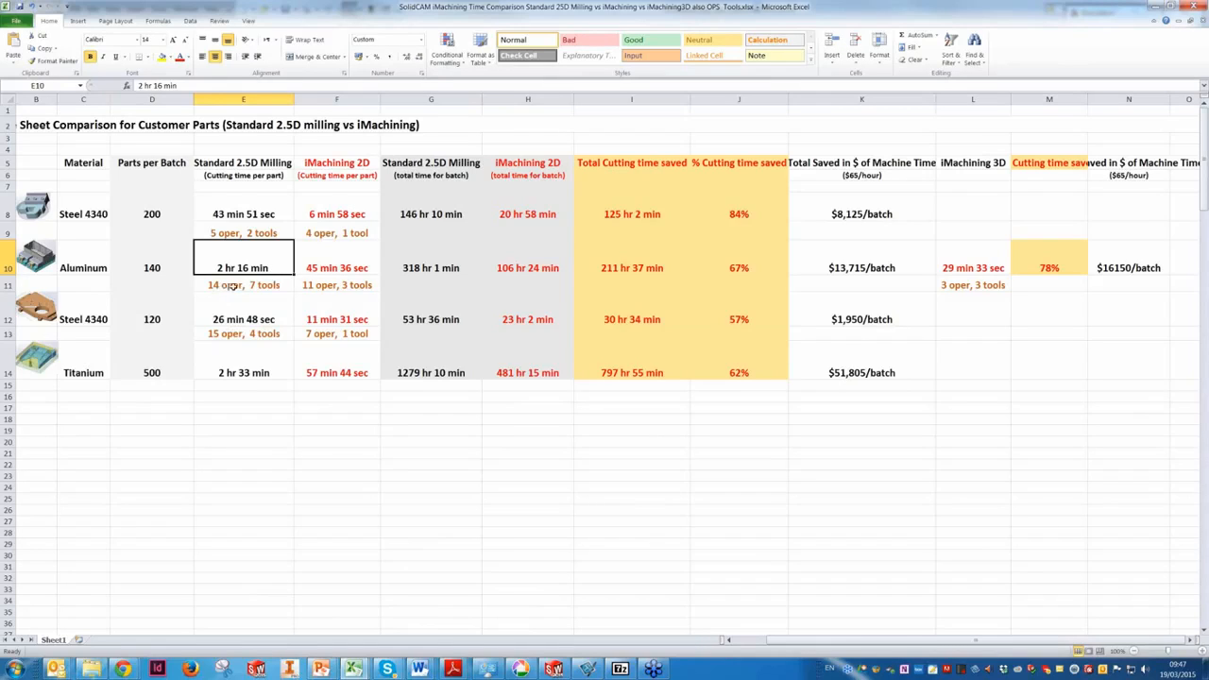
pyautogui.click(231, 287)
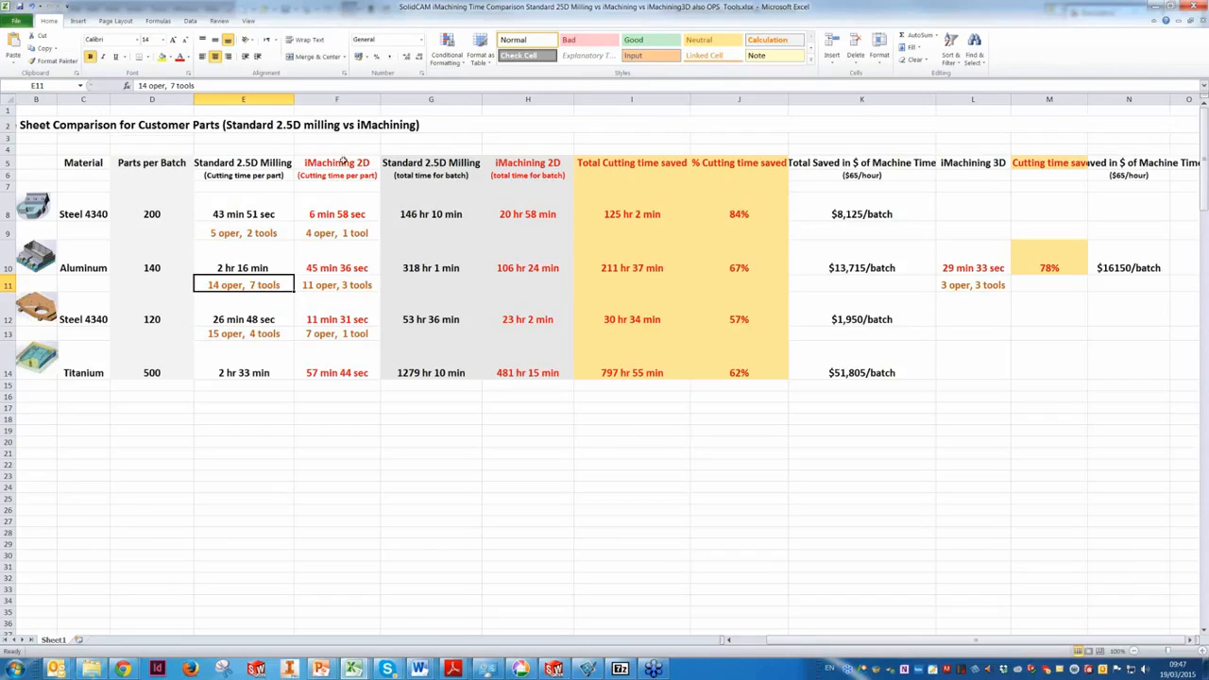
pyautogui.click(346, 271)
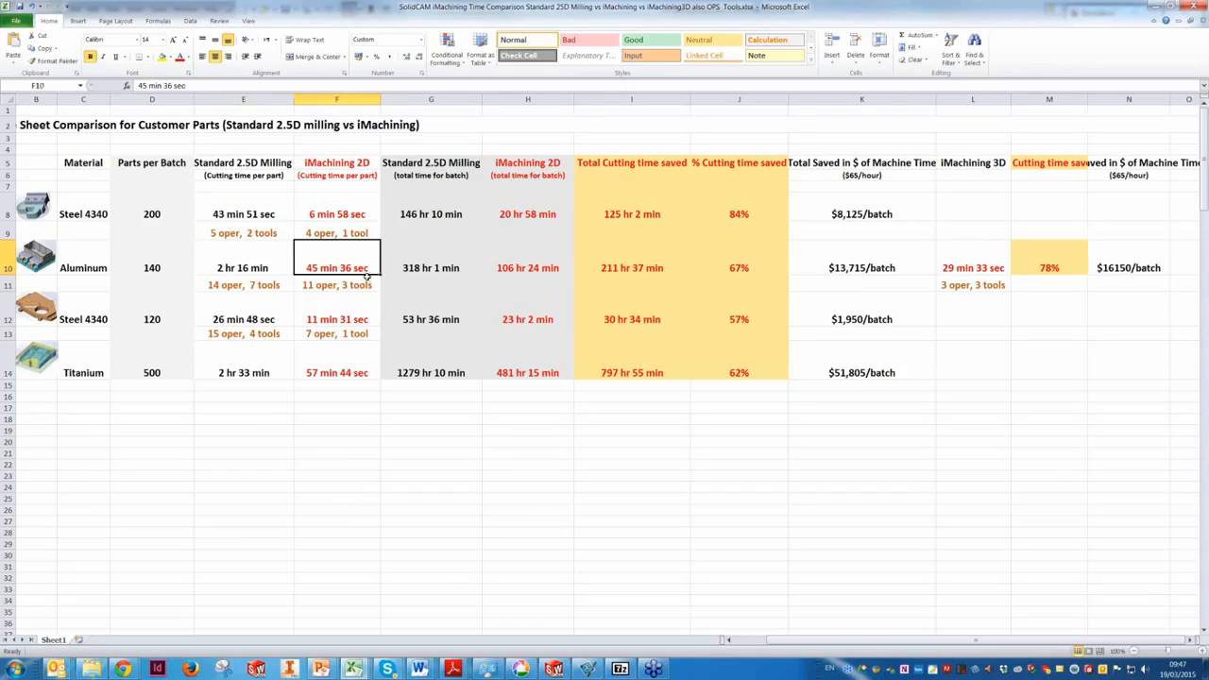
pyautogui.click(336, 285)
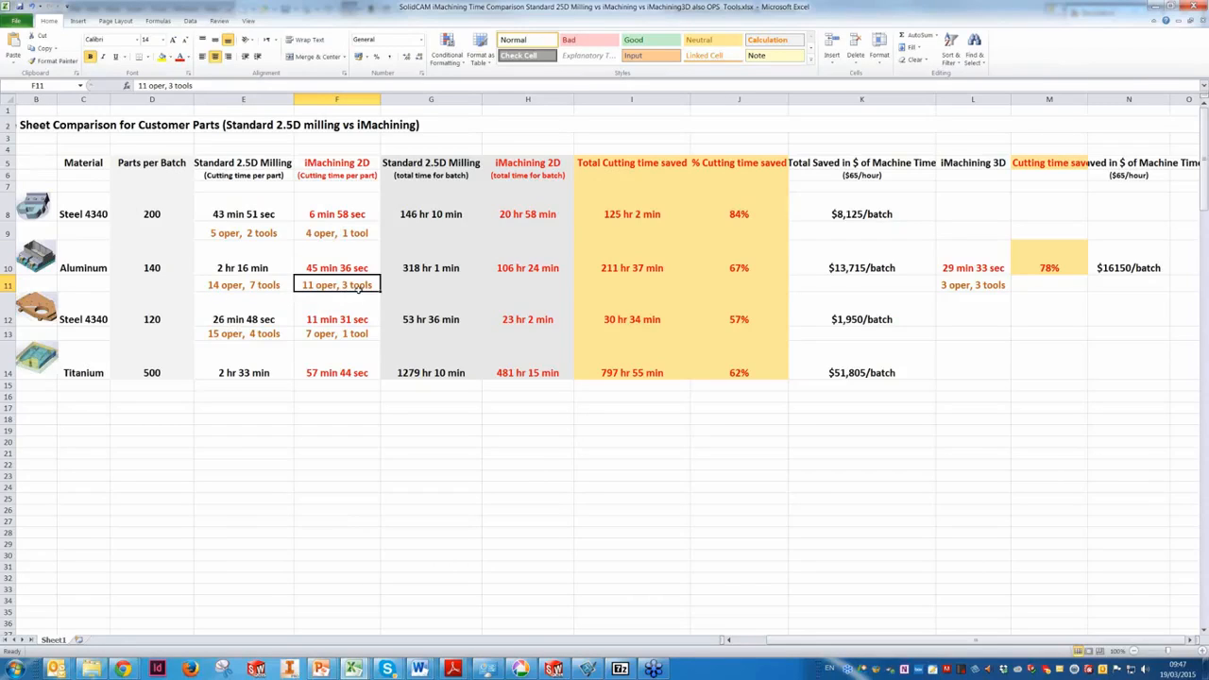
# Examine the Aluminum part's iMachining 2D percentage and dollar savings, and its iMachining 3D cutting time.
pyautogui.click(745, 270)
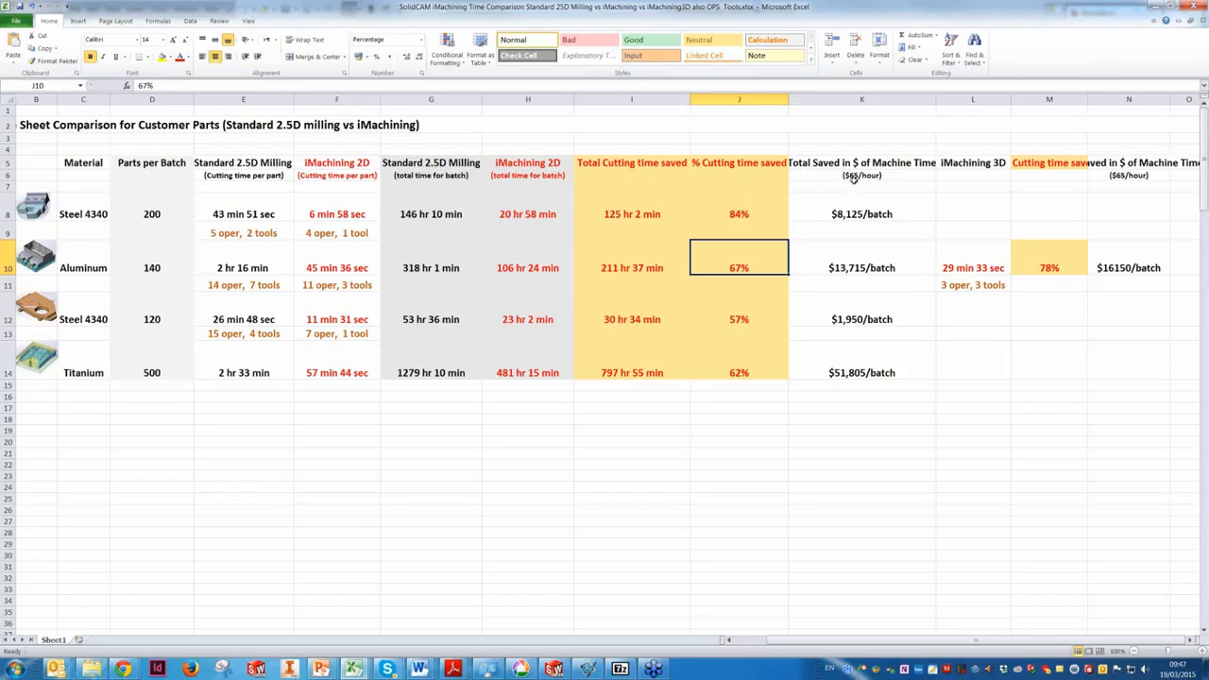
pyautogui.click(871, 268)
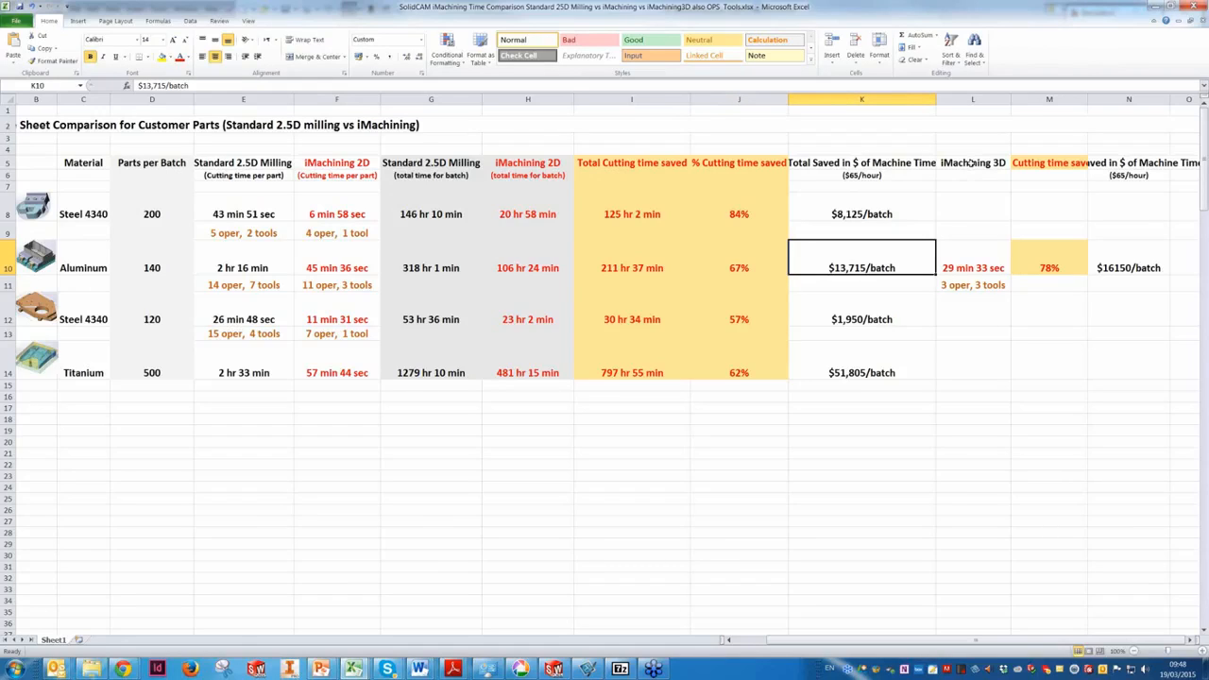
pyautogui.click(979, 272)
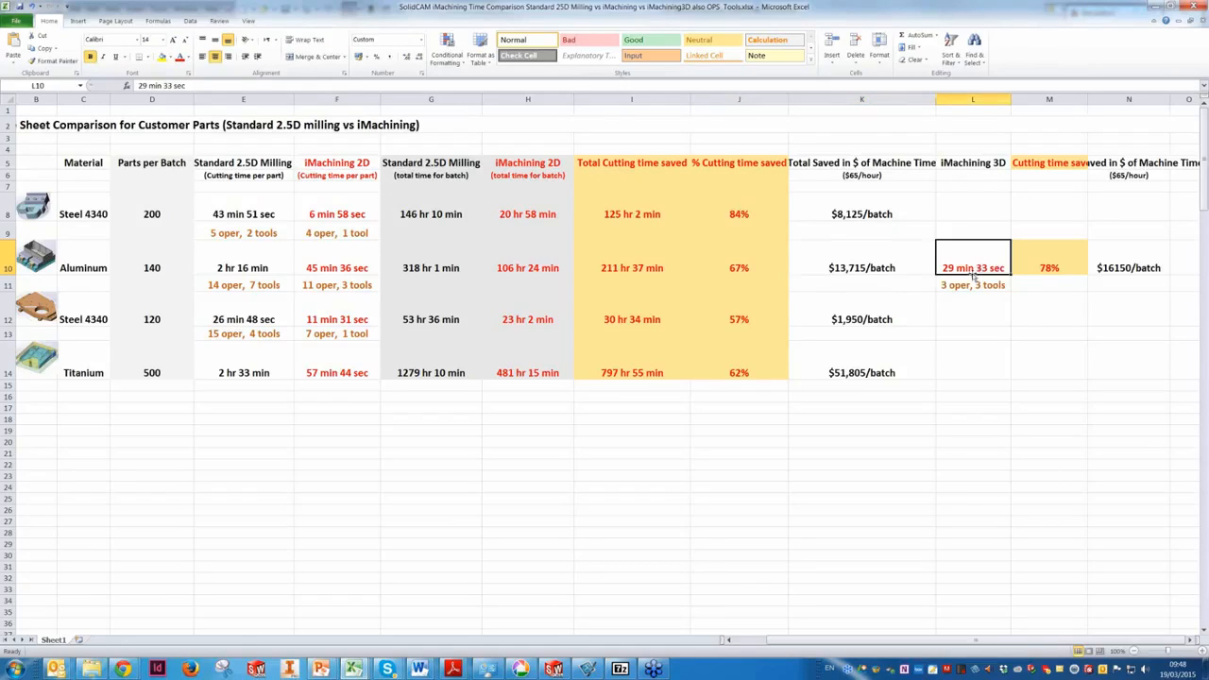
# Compare the Aluminum part's iMachining 2D and 3D cutting times, operation and tool counts, and examine the iMachining 3D percentage saved.
pyautogui.click(323, 272)
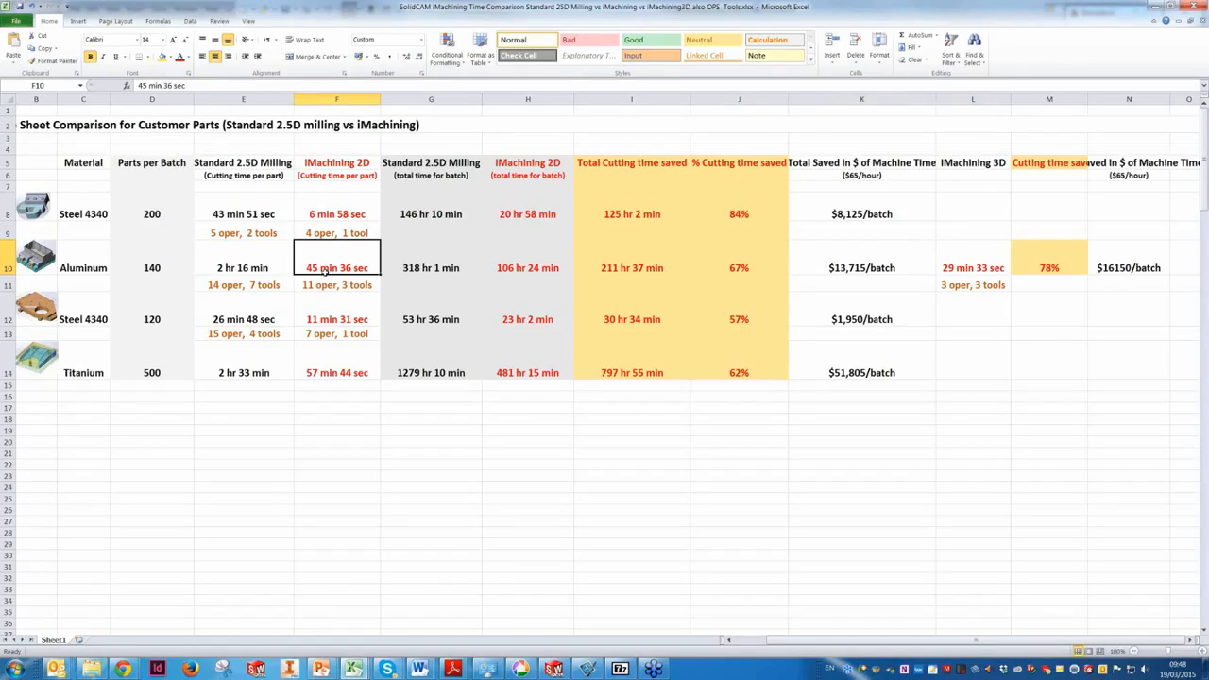
pyautogui.click(976, 269)
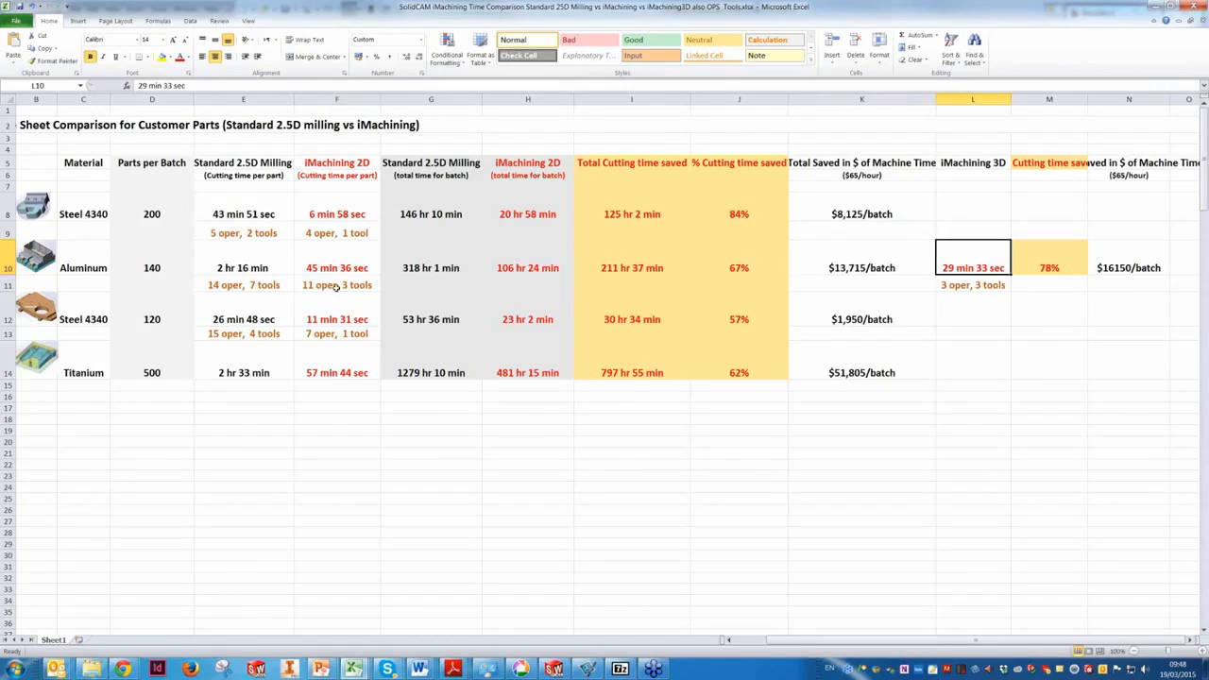
pyautogui.click(337, 288)
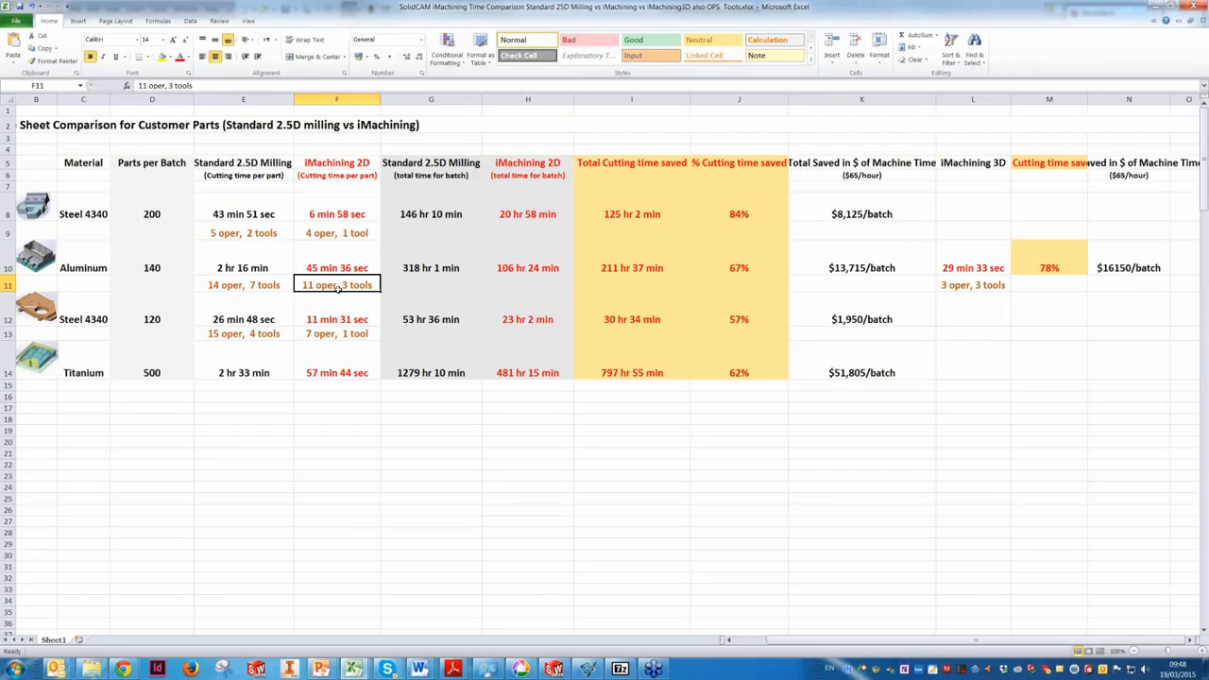
pyautogui.click(957, 286)
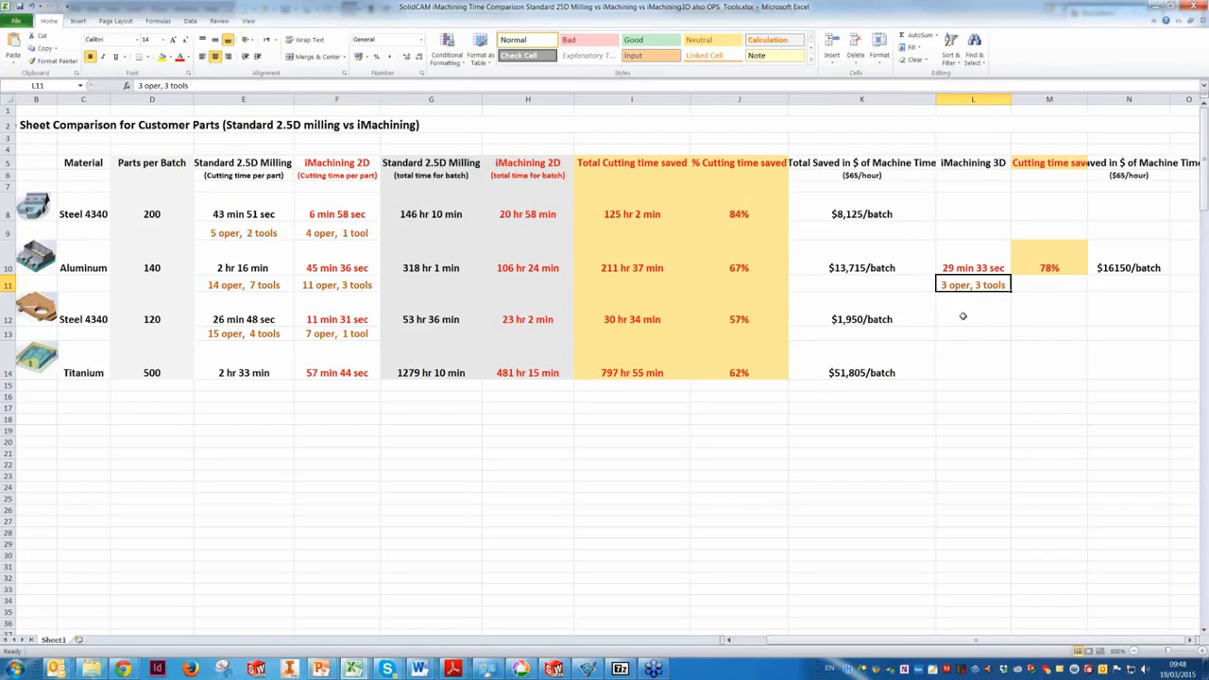
pyautogui.click(1058, 270)
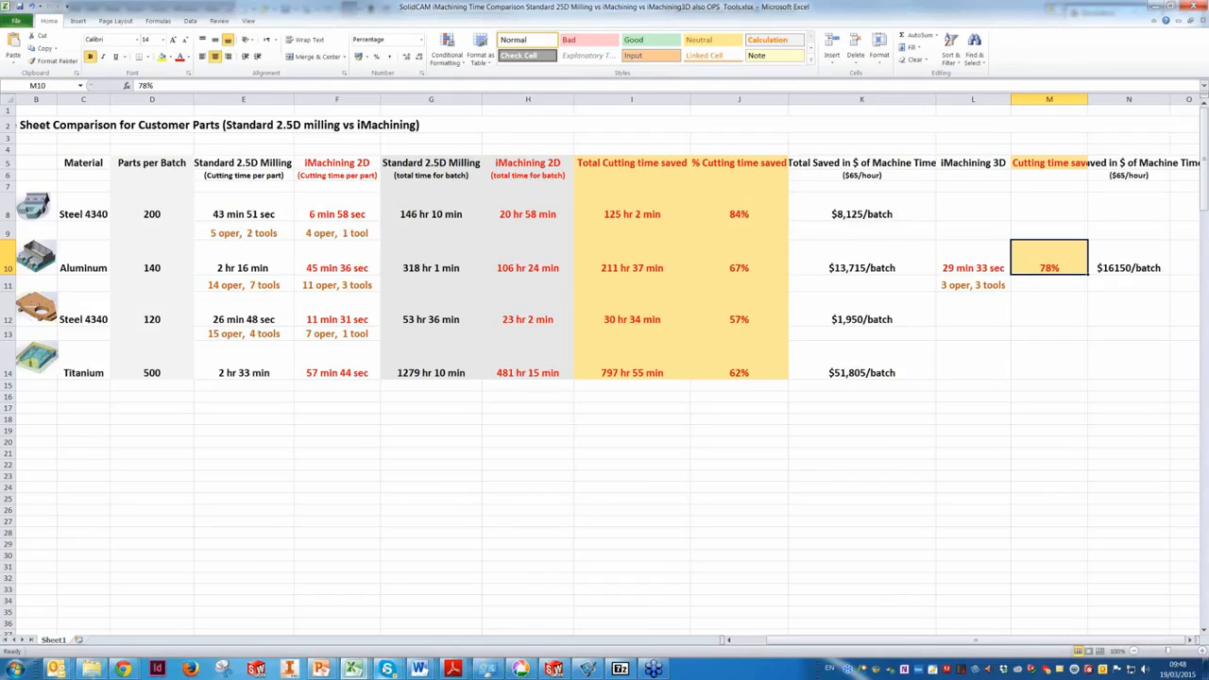
# Switch to the 01 2-5D operations CAM part in SOLIDWORKS, open pocket operation P_Mid Bottom Top (1) and show its geometry chain.
pyautogui.click(386, 670)
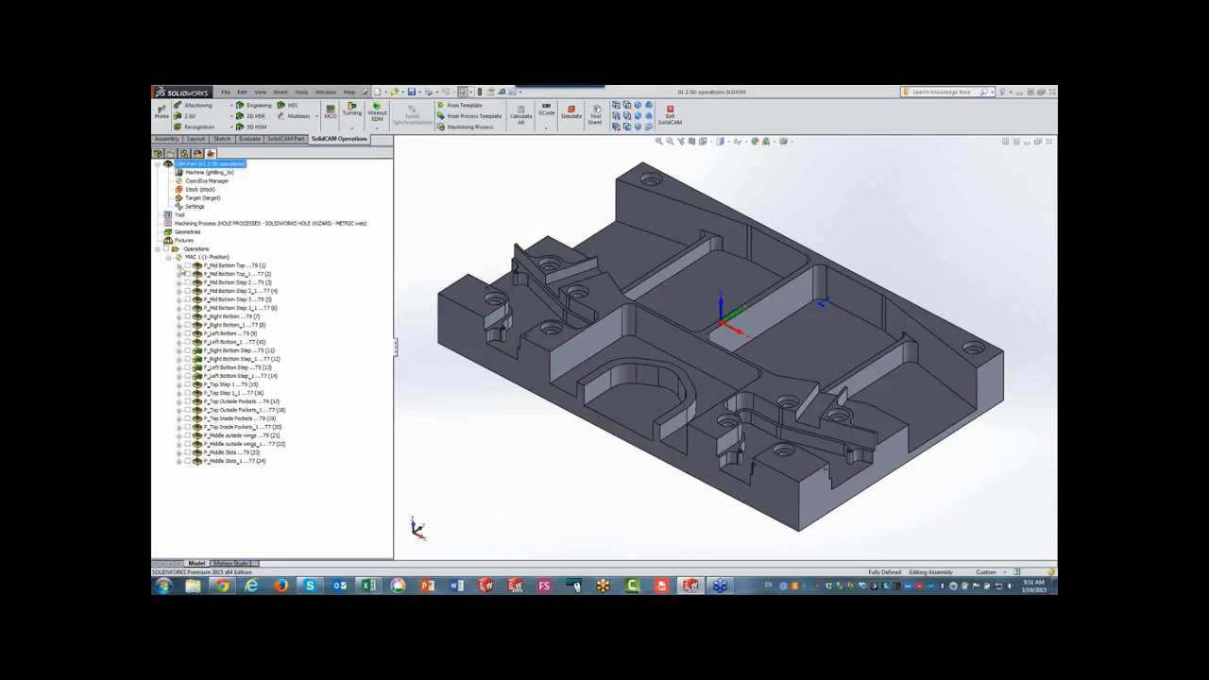
pyautogui.click(180, 267)
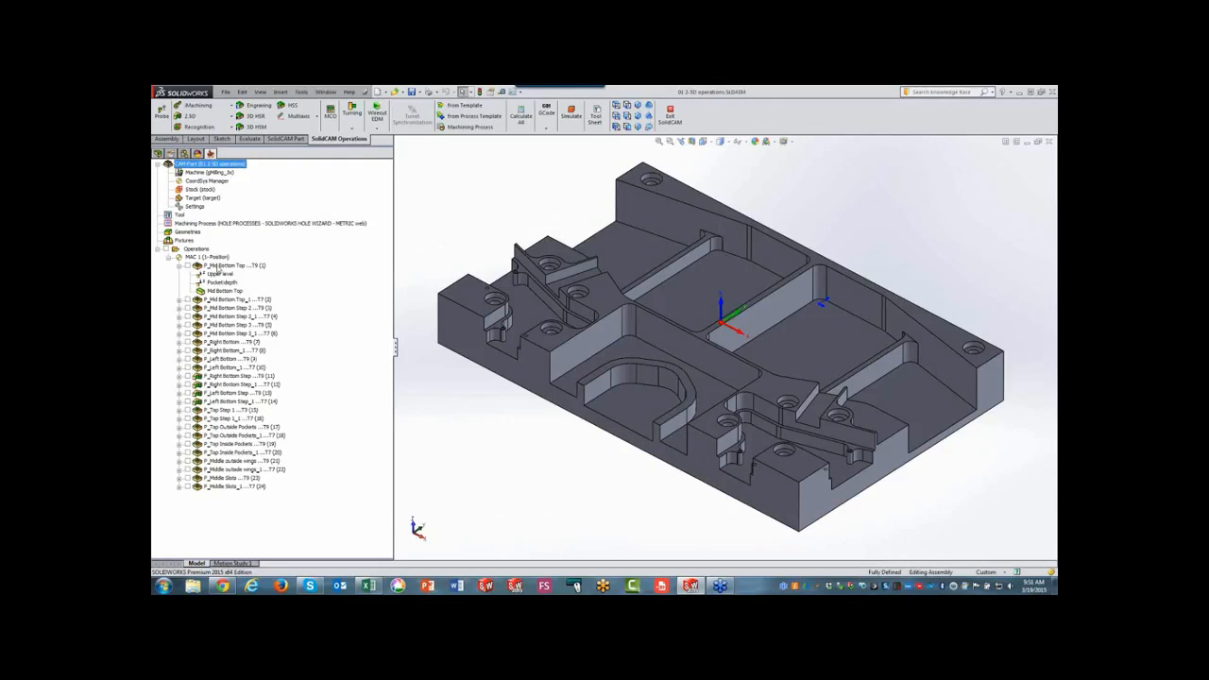
pyautogui.doubleClick(219, 267)
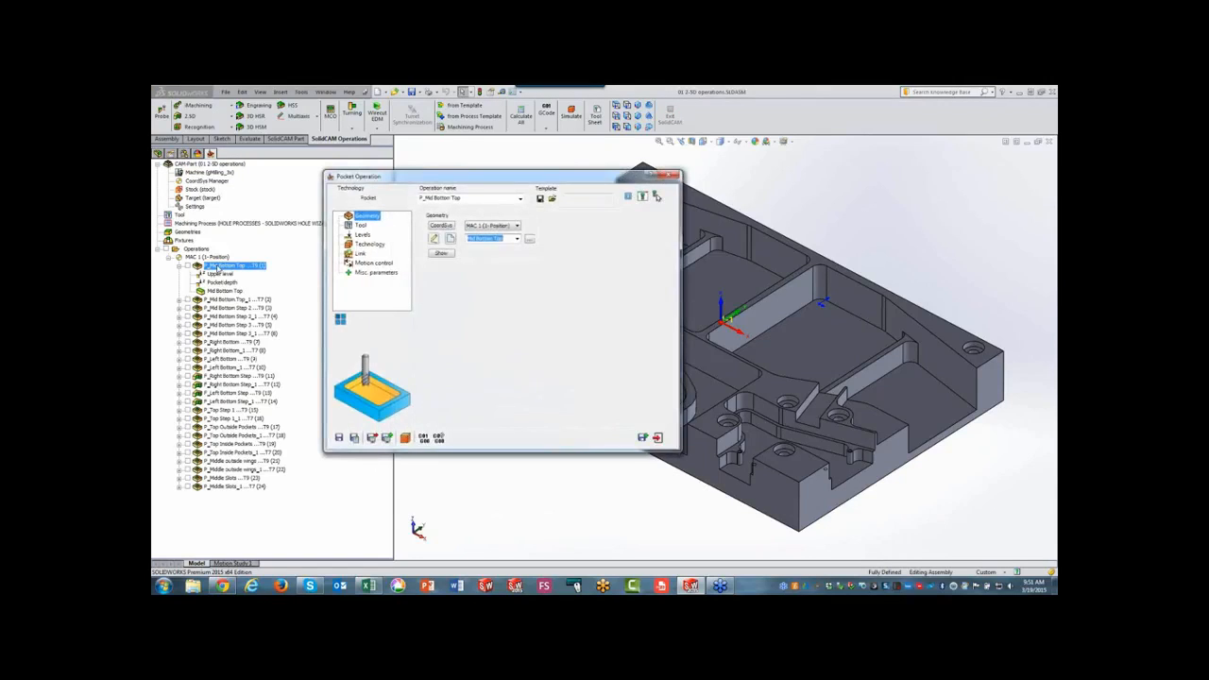
pyautogui.click(441, 254)
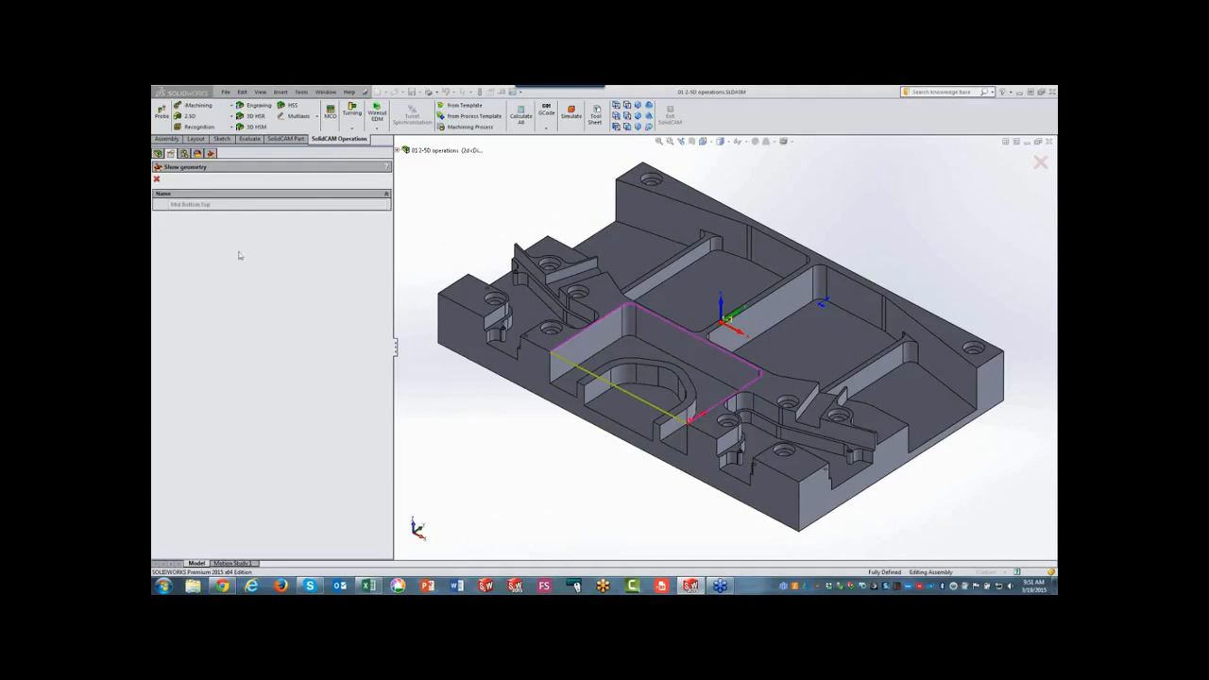
pyautogui.click(157, 178)
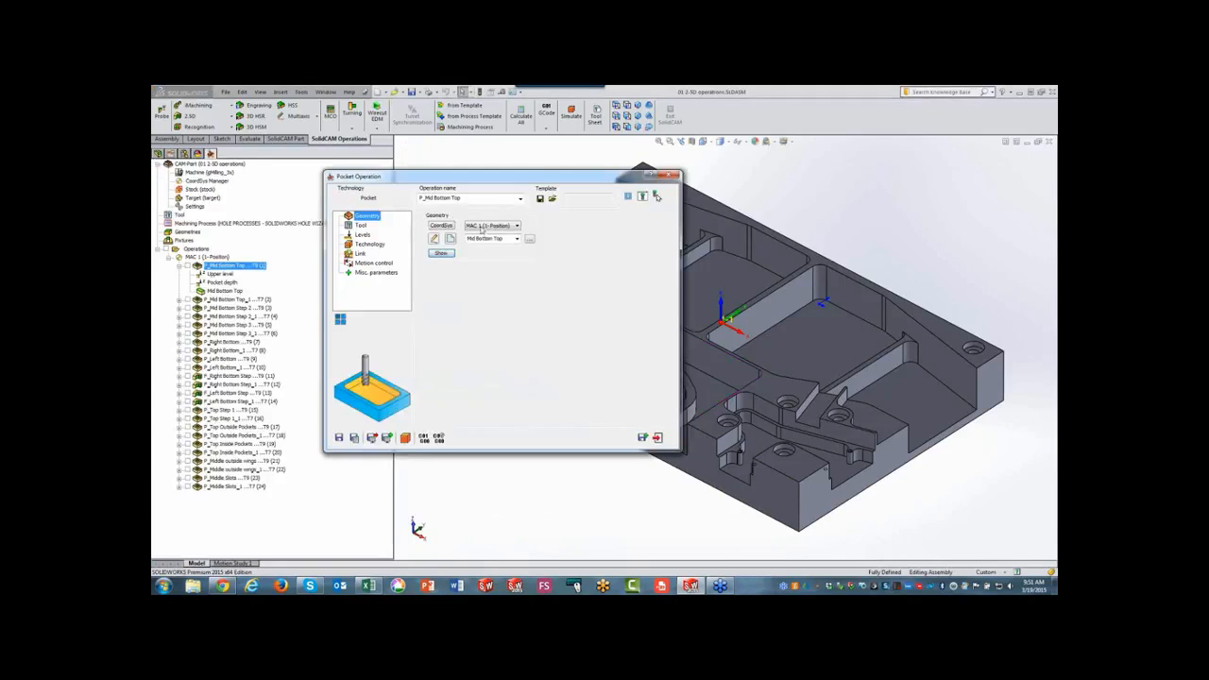
# Examine the milling levels, pocket depth face and tool of the P_Mid Bottom Top pocket operation, and exit it without changes.
pyautogui.click(363, 235)
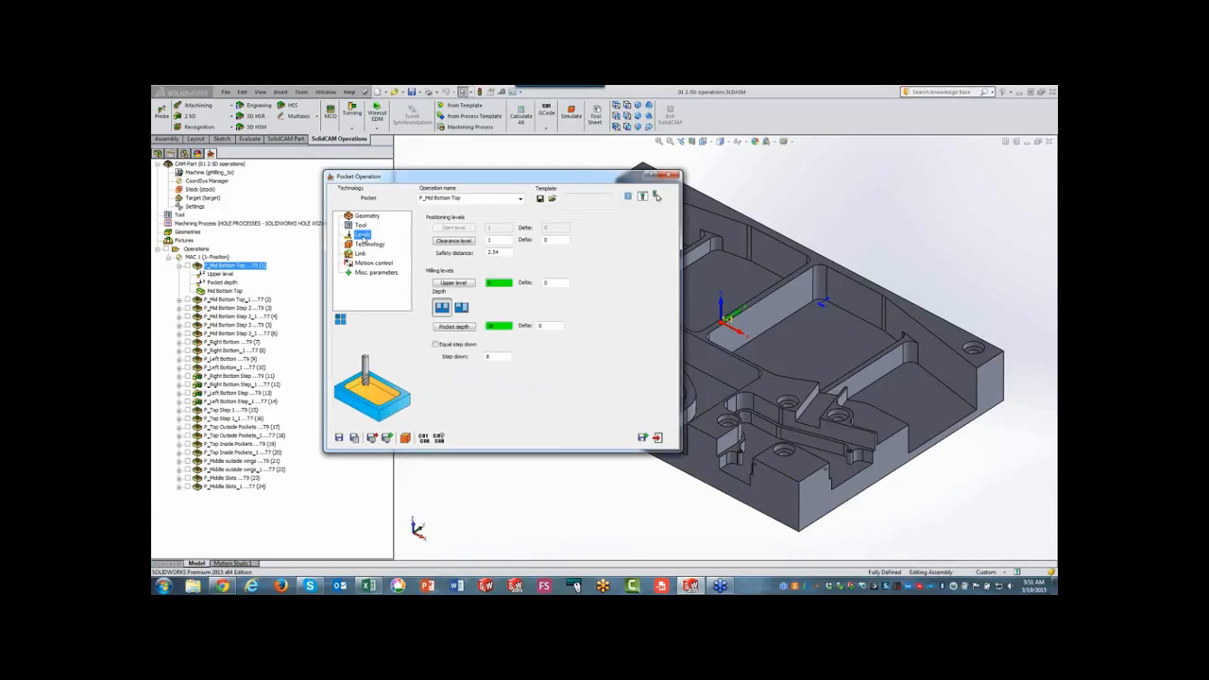
pyautogui.click(455, 326)
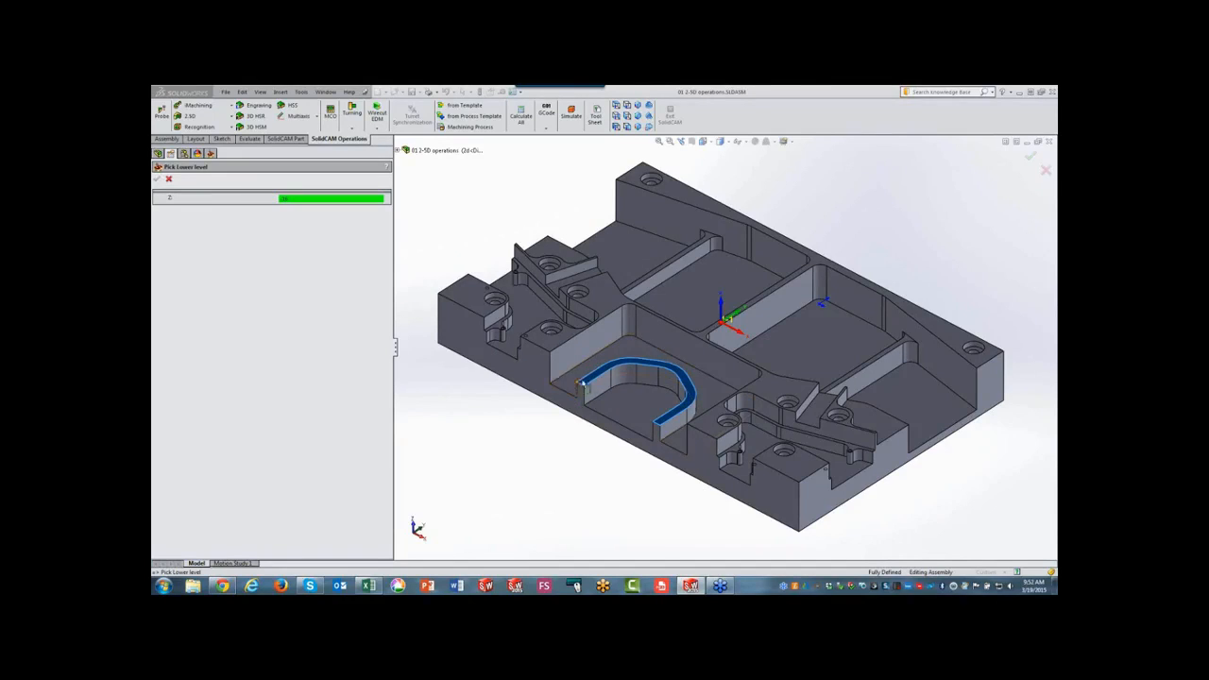
pyautogui.click(168, 180)
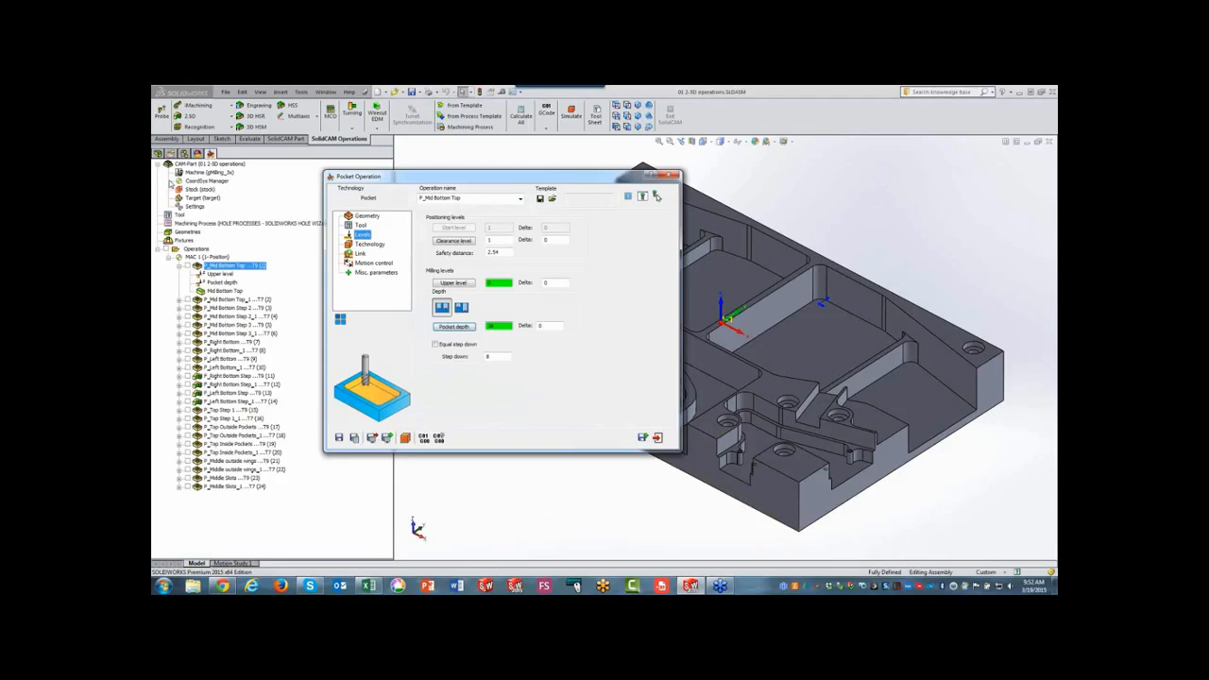
pyautogui.click(360, 226)
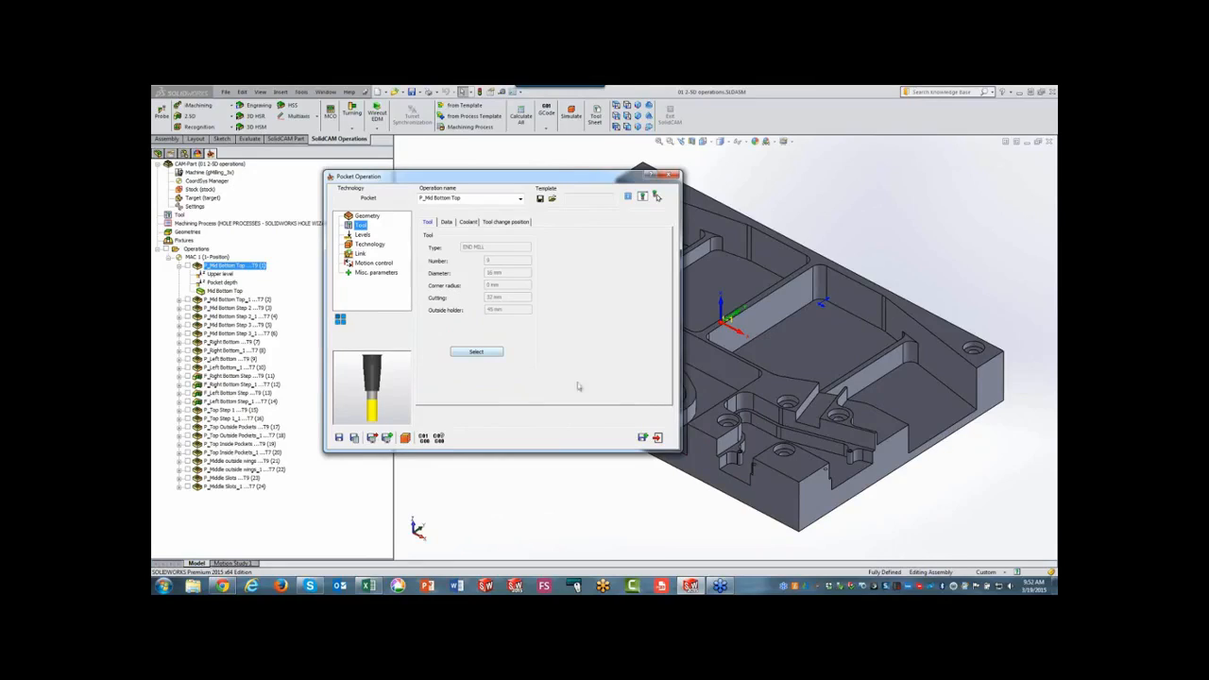
pyautogui.click(658, 437)
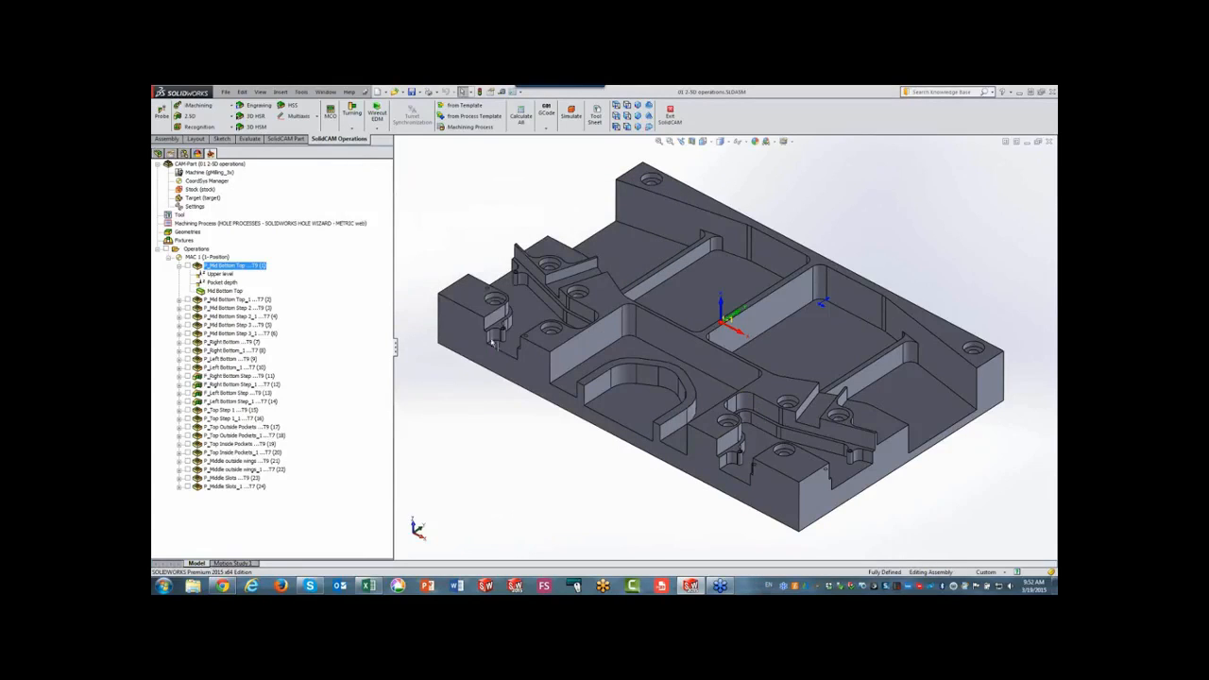
# Display the toolpath of the roughing operation P_Mid Bottom Top (1) on the model and hide it again.
pyautogui.click(179, 266)
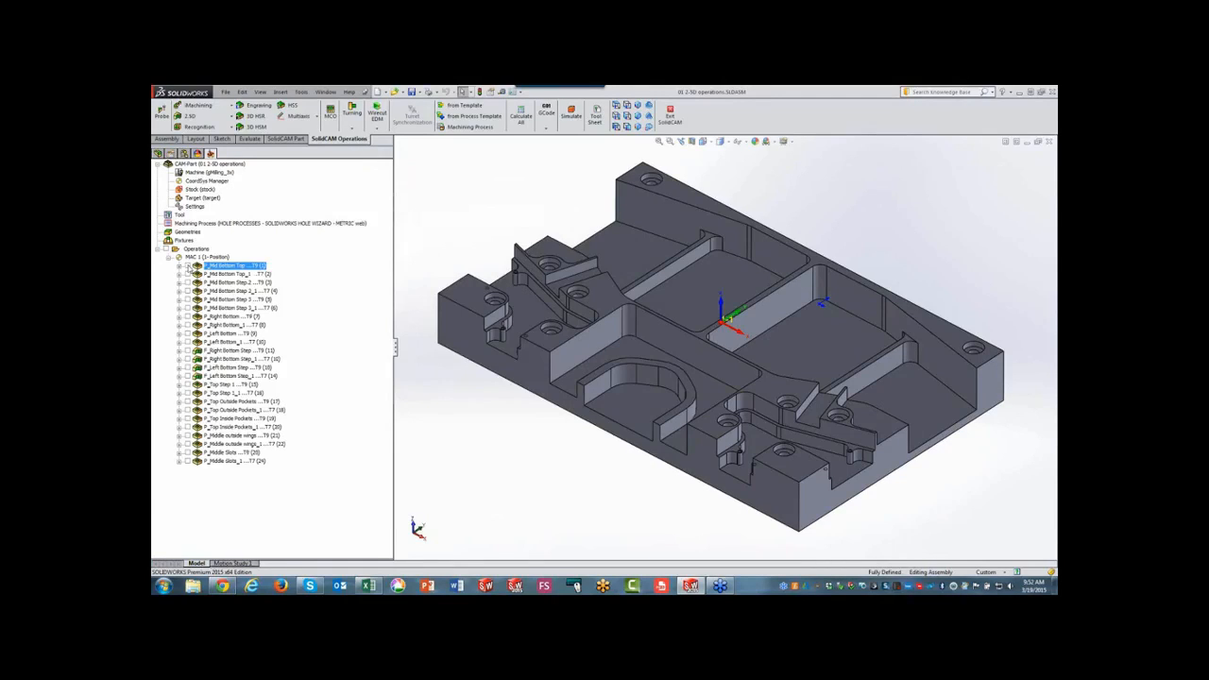
pyautogui.click(188, 267)
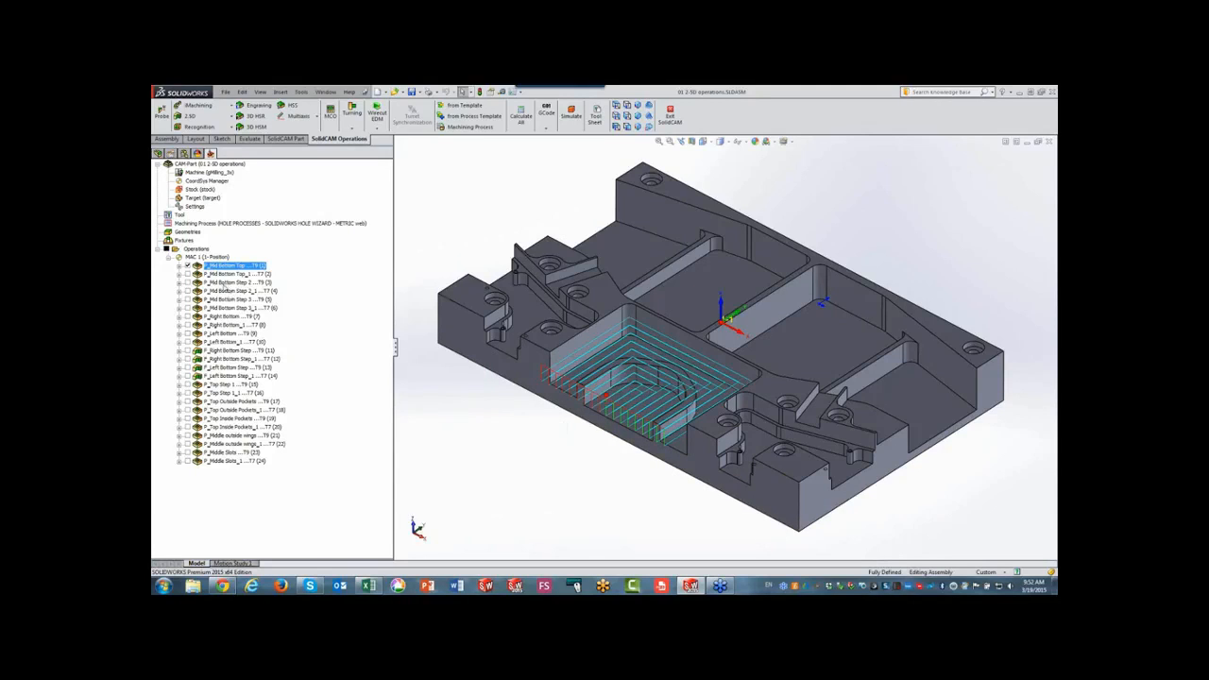
pyautogui.click(193, 269)
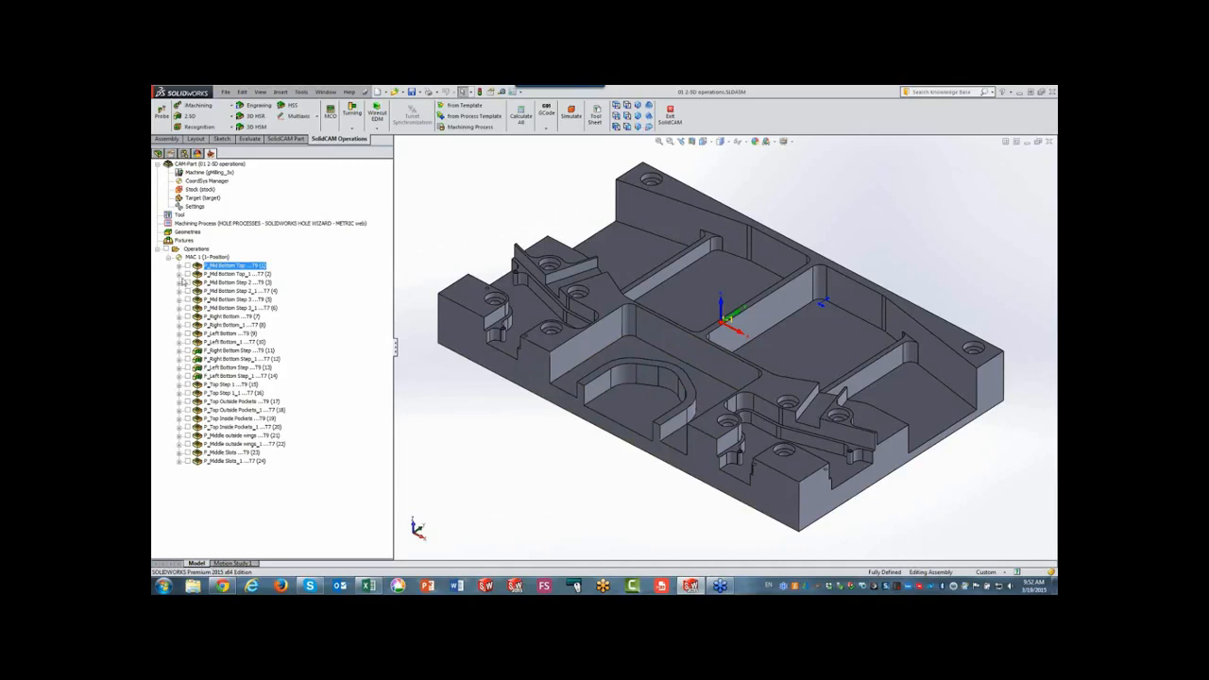
# Inspect the toolpath and the Mid Bottom Top geometry of operation P_Mid Bottom Top_1 (2), and hide its toolpath again.
pyautogui.click(178, 274)
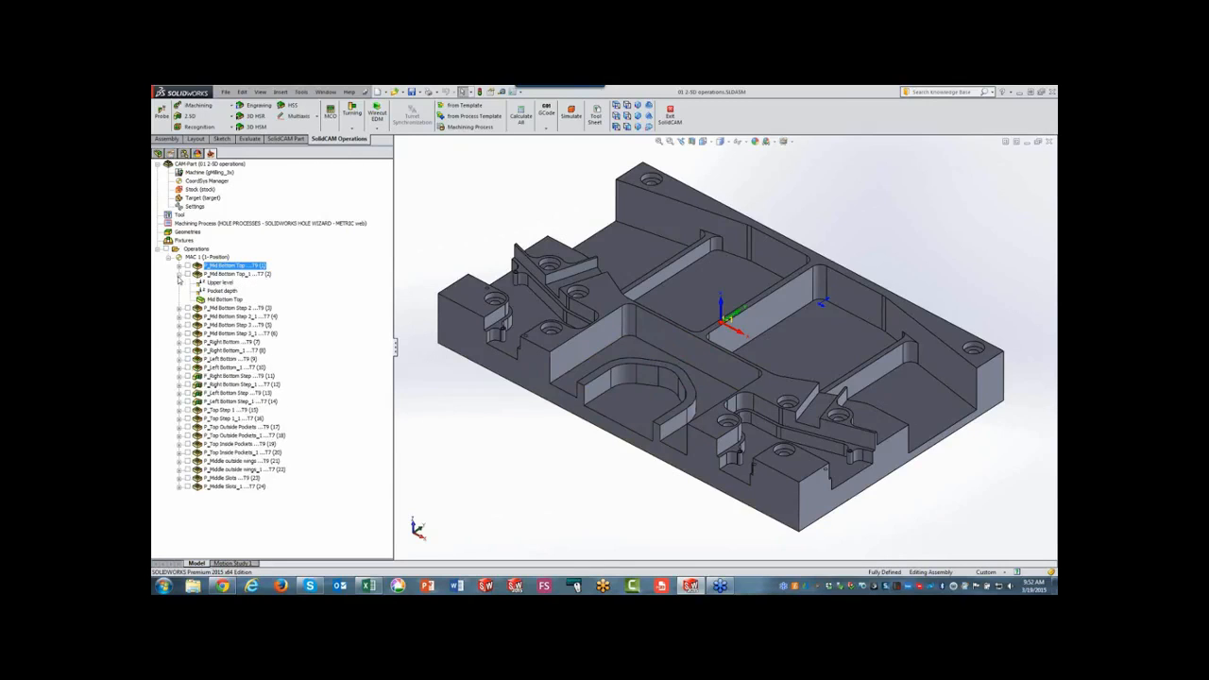
pyautogui.click(178, 275)
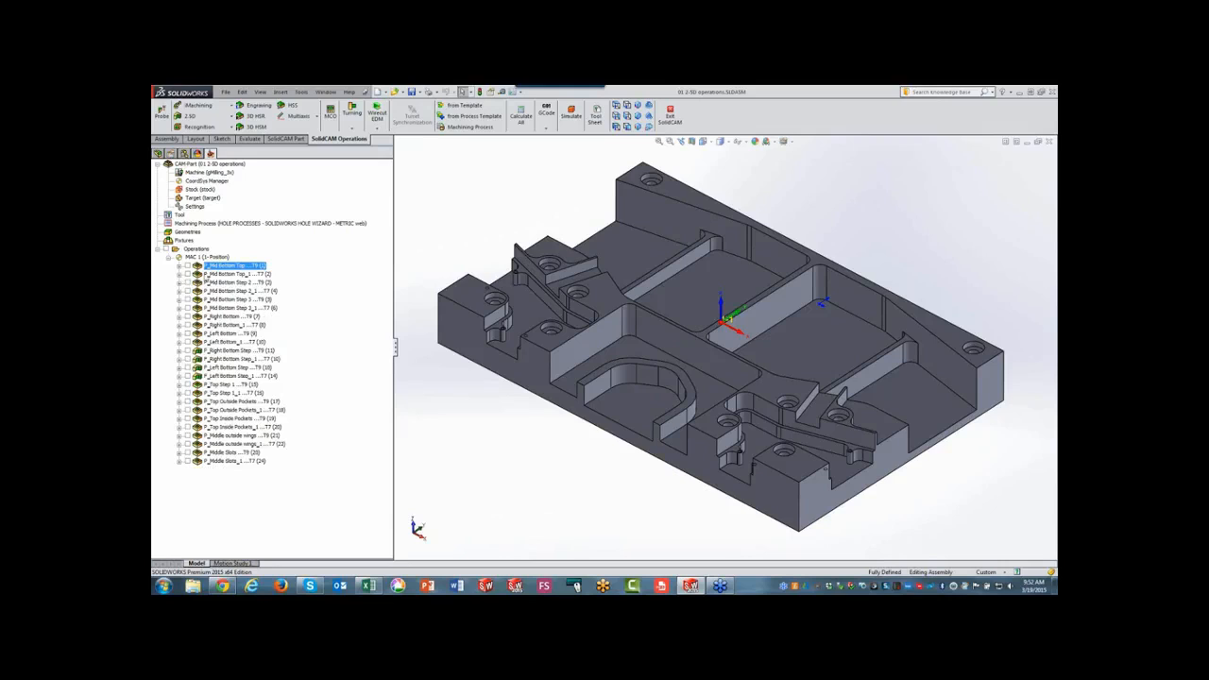
pyautogui.click(188, 274)
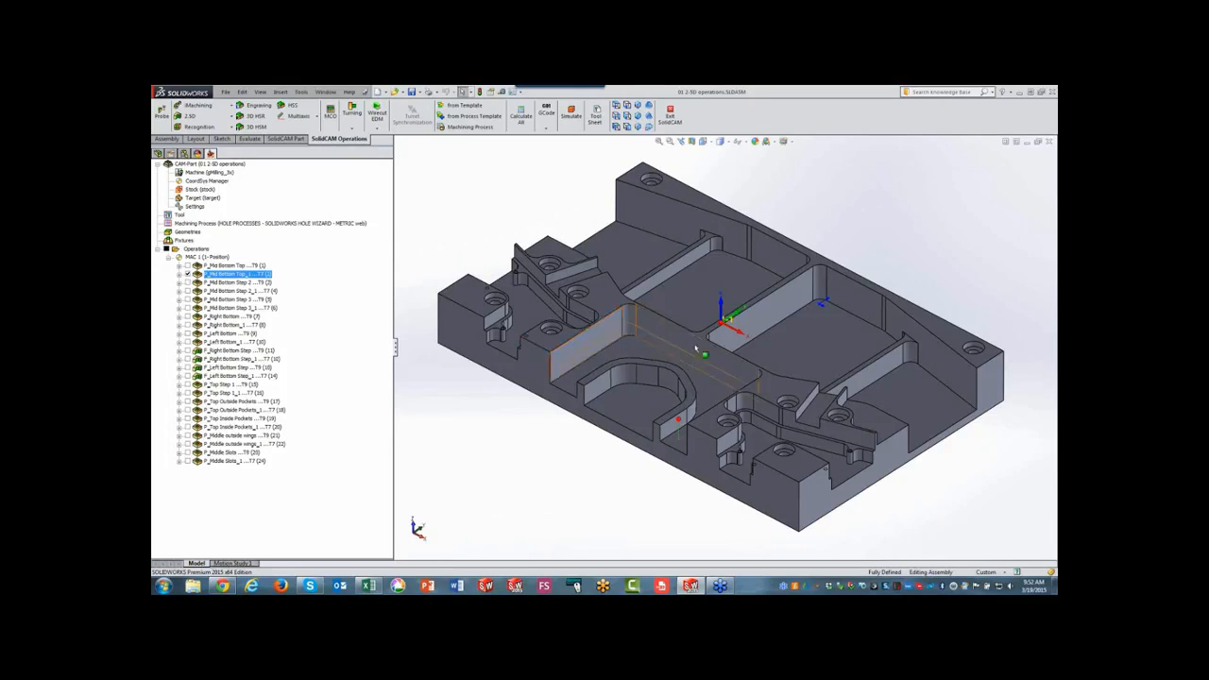
pyautogui.click(179, 276)
pyautogui.rightClick(218, 300)
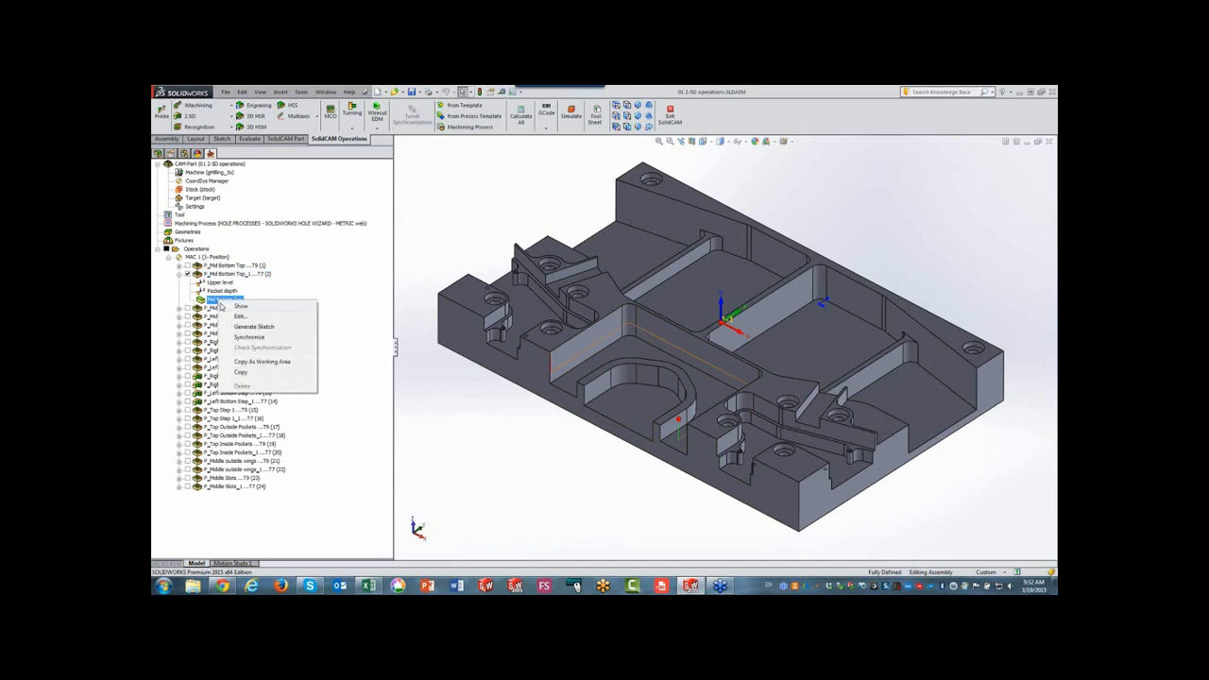
pyautogui.click(253, 310)
pyautogui.click(156, 179)
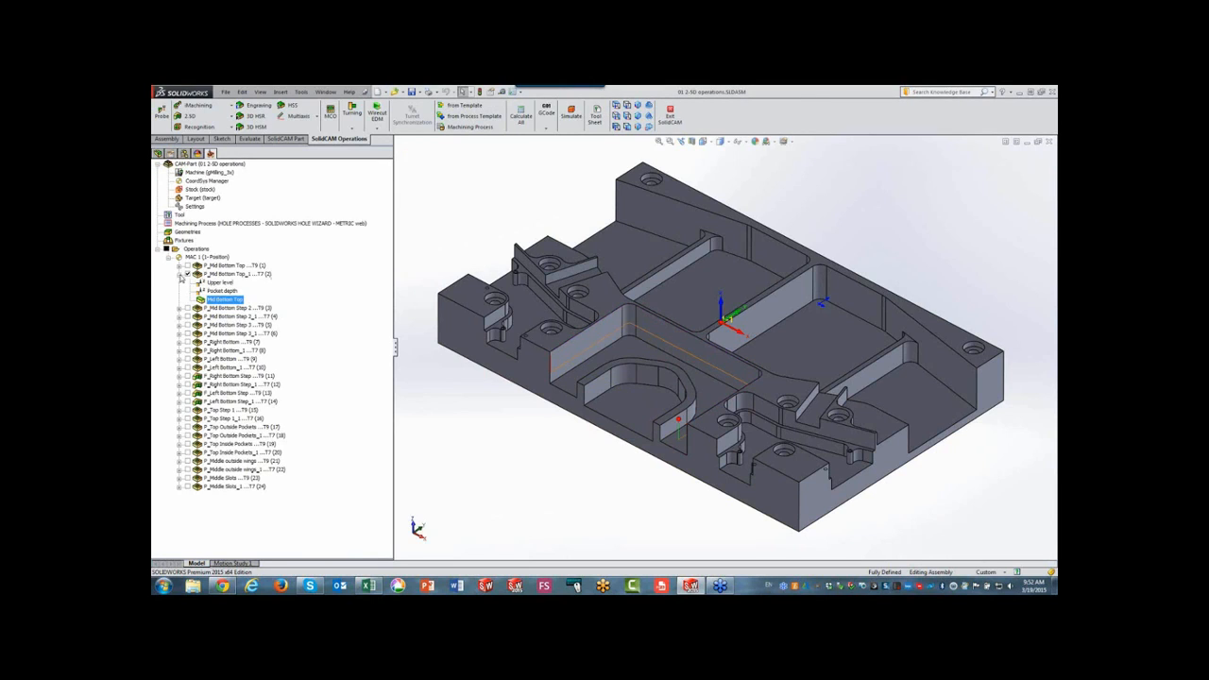
pyautogui.click(184, 276)
pyautogui.click(180, 275)
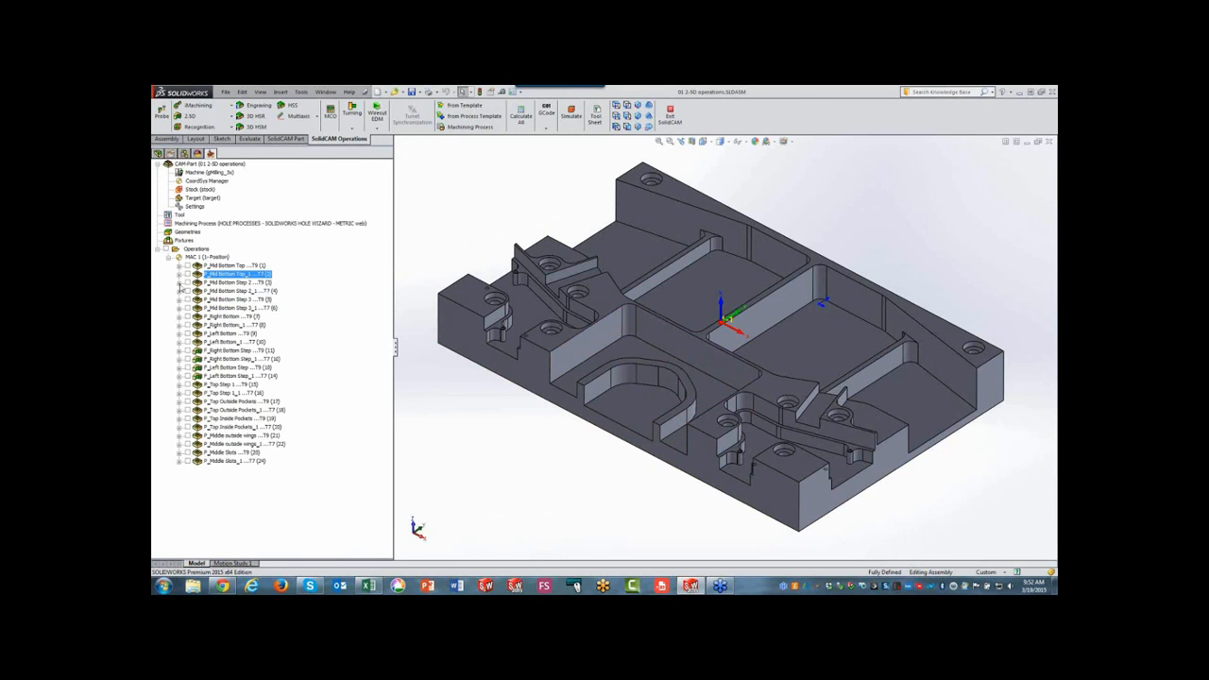
# Show the geometry chain and the pocket depth face of operation P_Mid Bottom Step 2 (3) on the model.
pyautogui.click(180, 283)
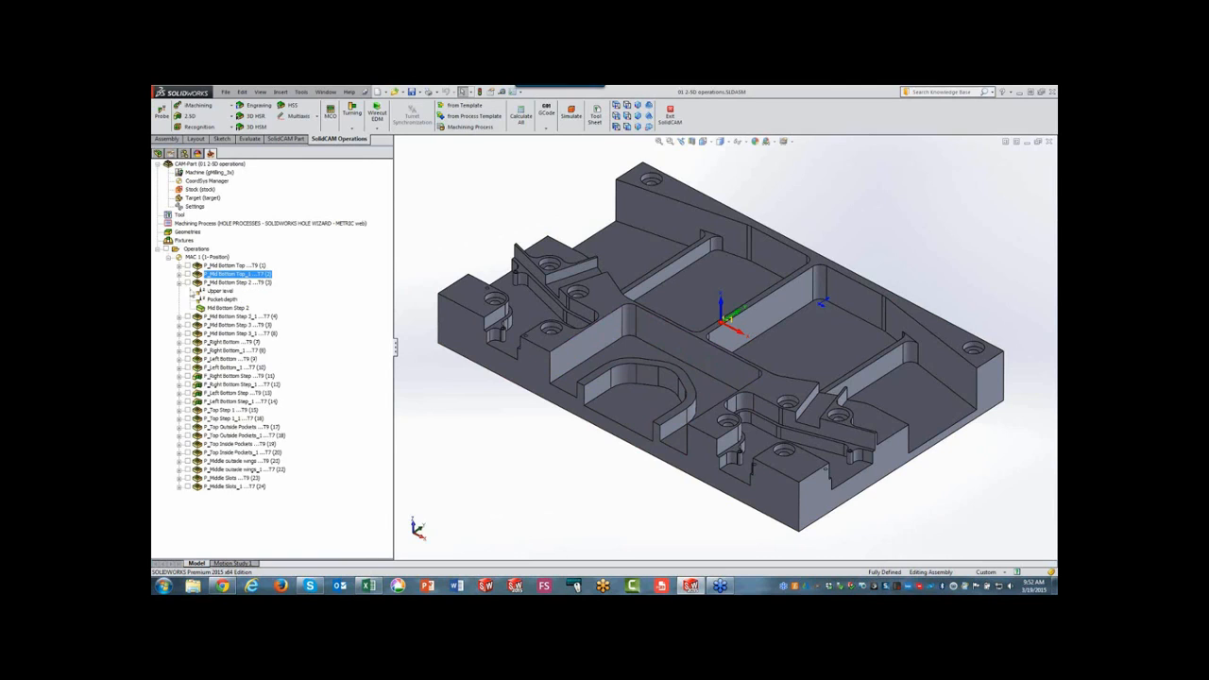
pyautogui.rightClick(214, 312)
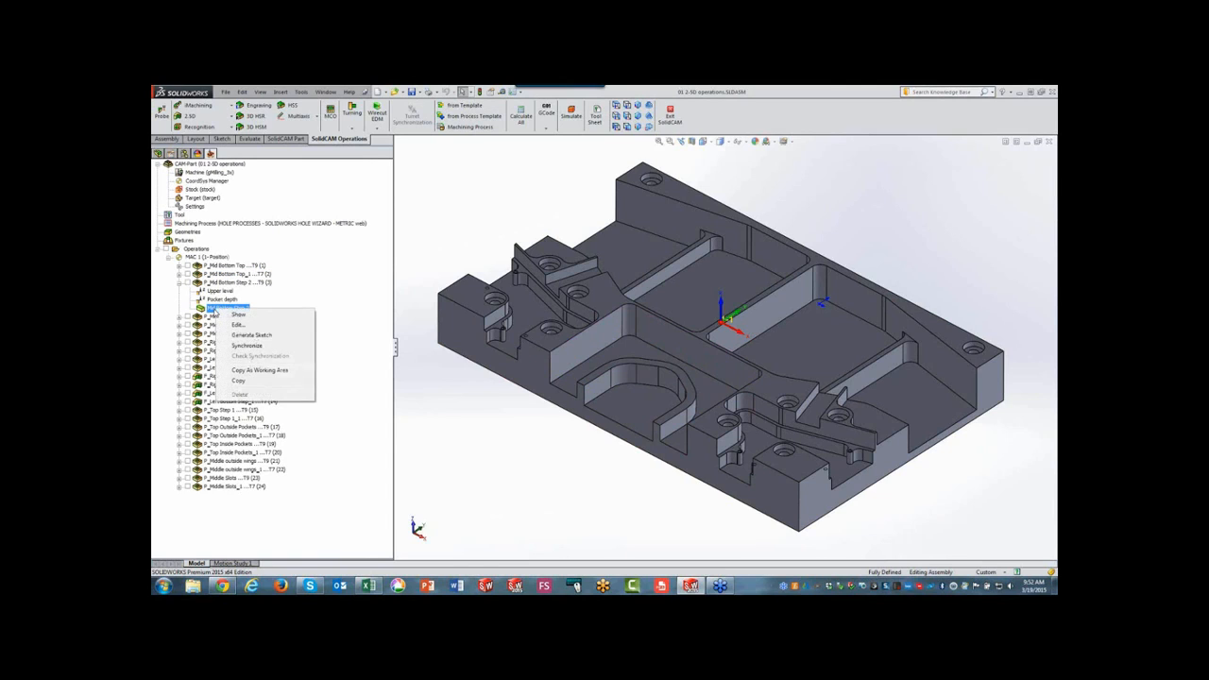
pyautogui.click(229, 319)
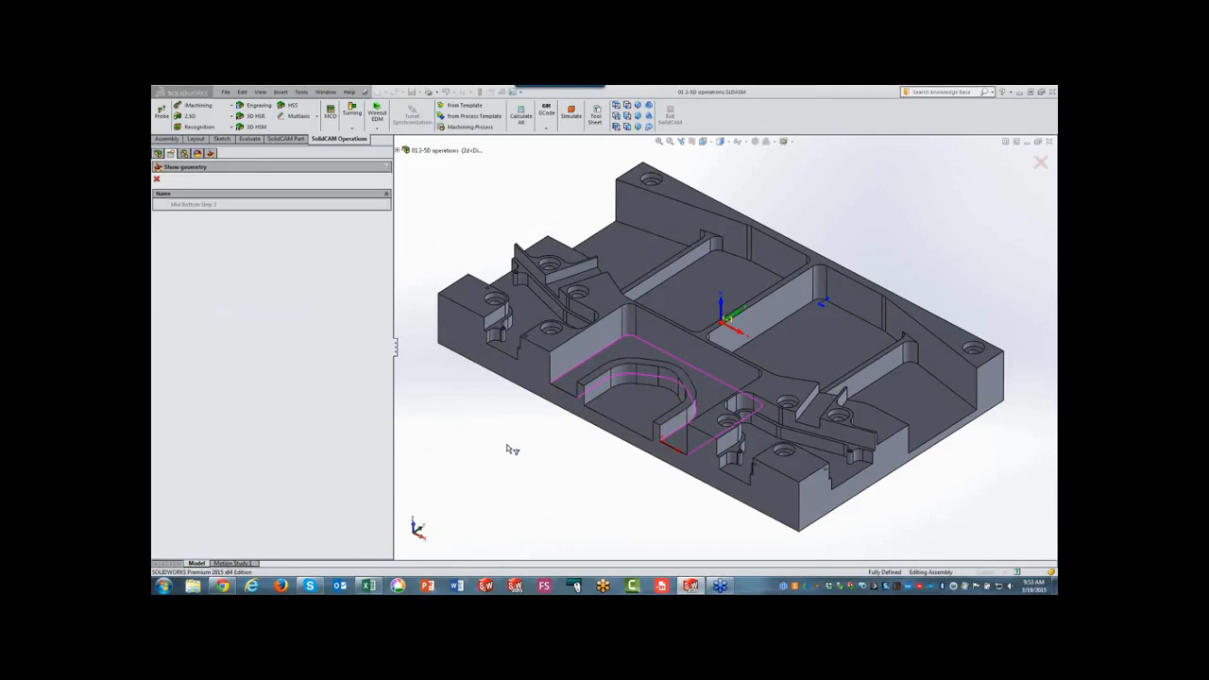
pyautogui.click(157, 179)
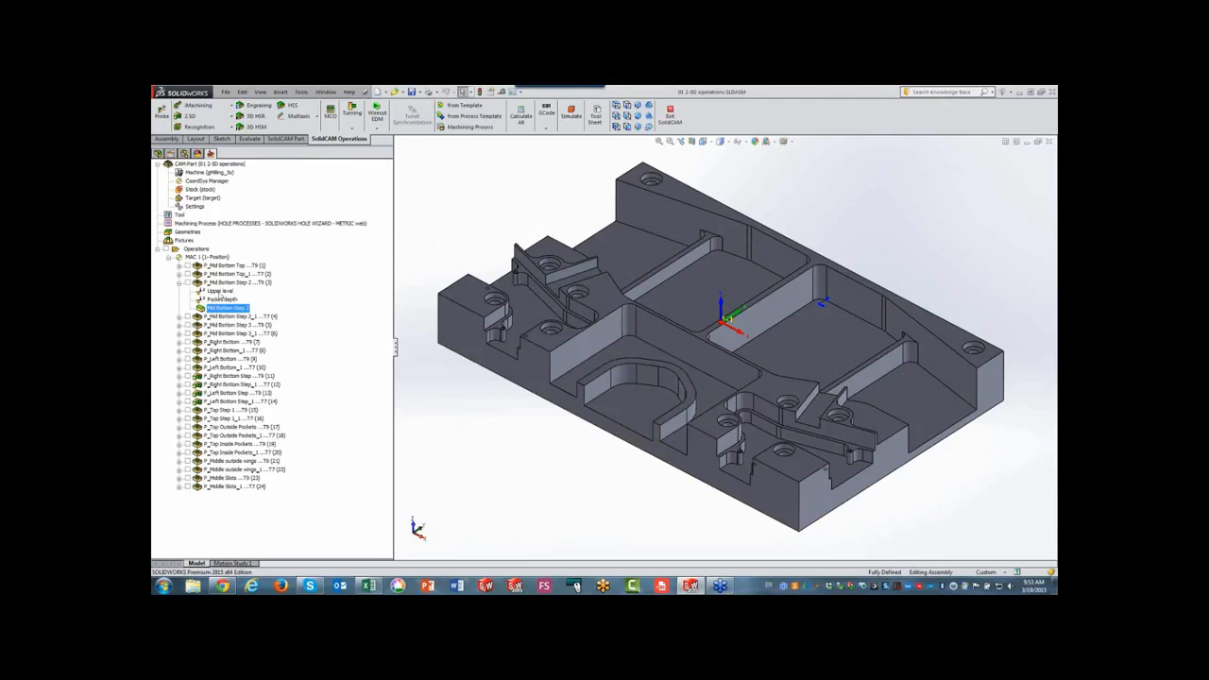
pyautogui.rightClick(227, 300)
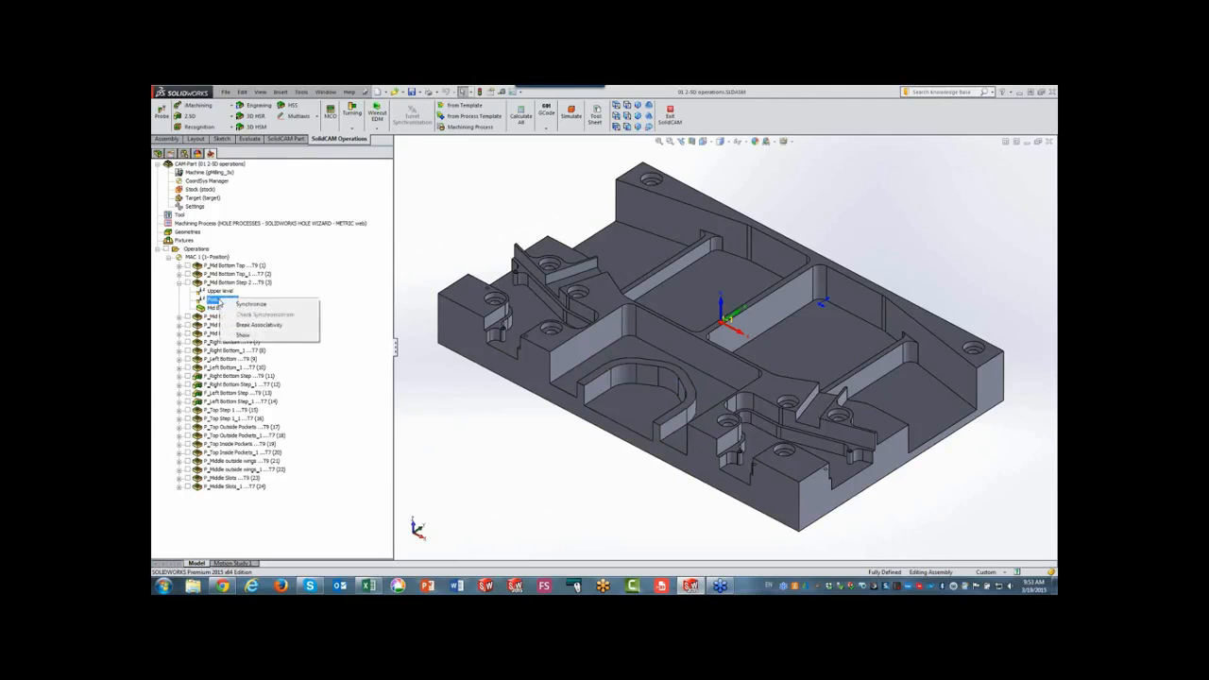
pyautogui.click(250, 336)
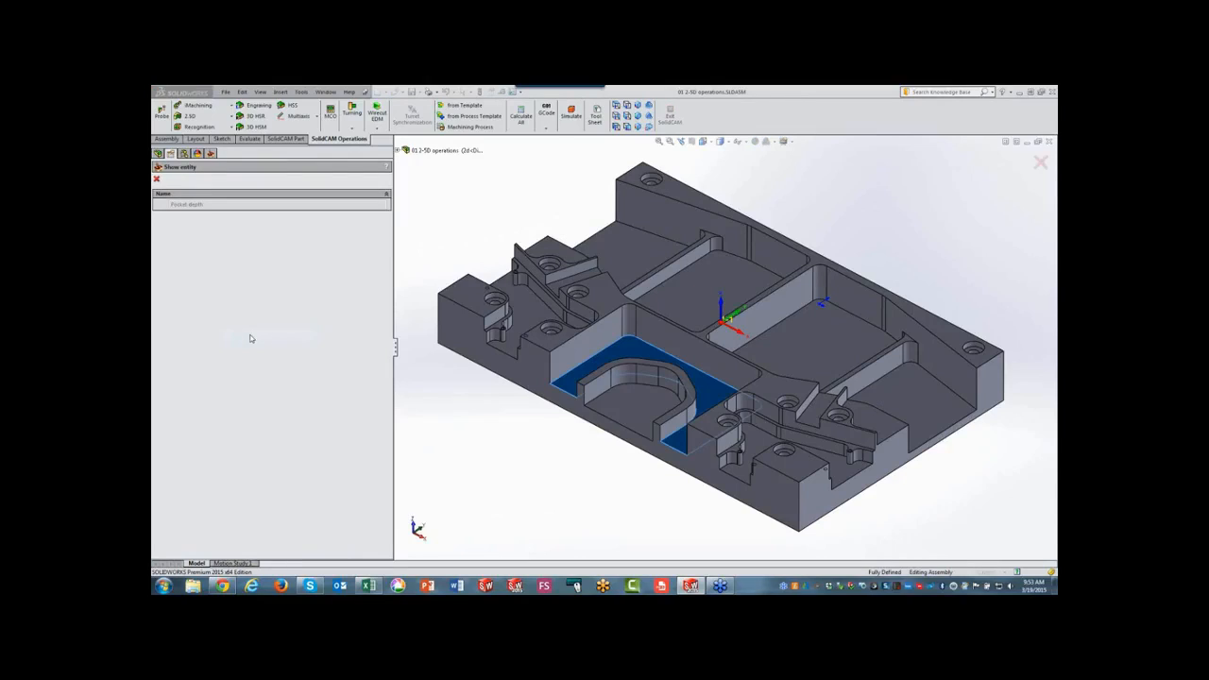
pyautogui.click(157, 178)
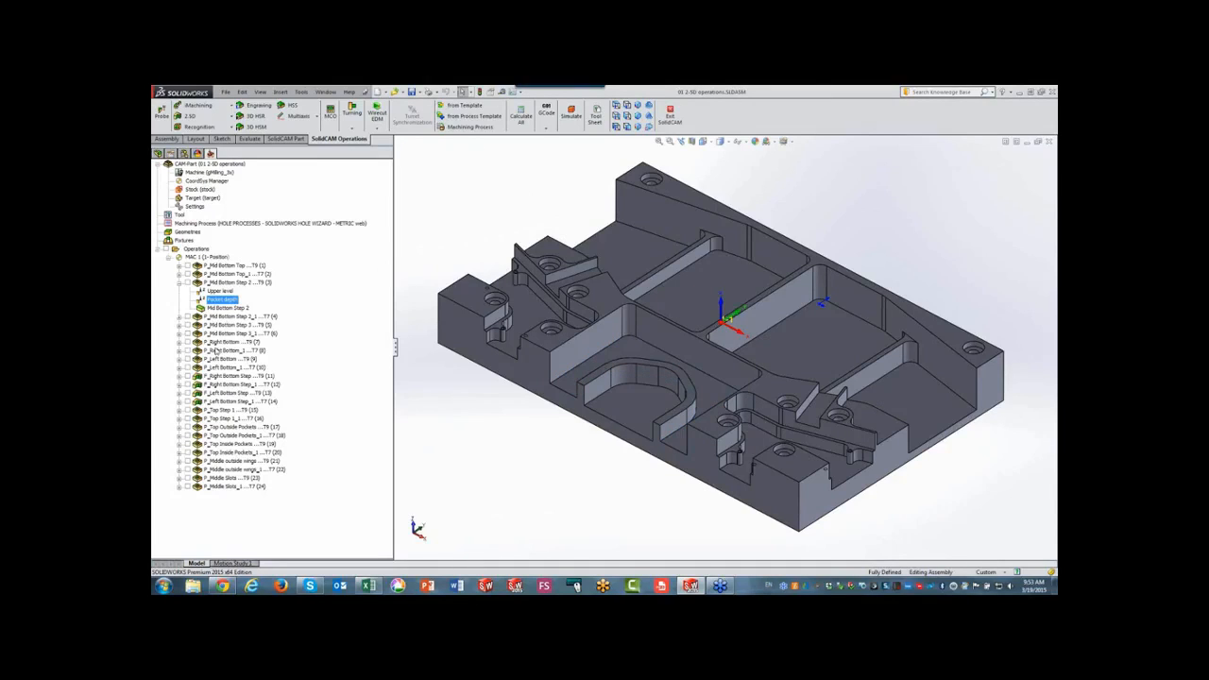
# Display the toolpath of operation P_Mid Bottom Step 2 (3) on the model and hide it again.
pyautogui.click(179, 283)
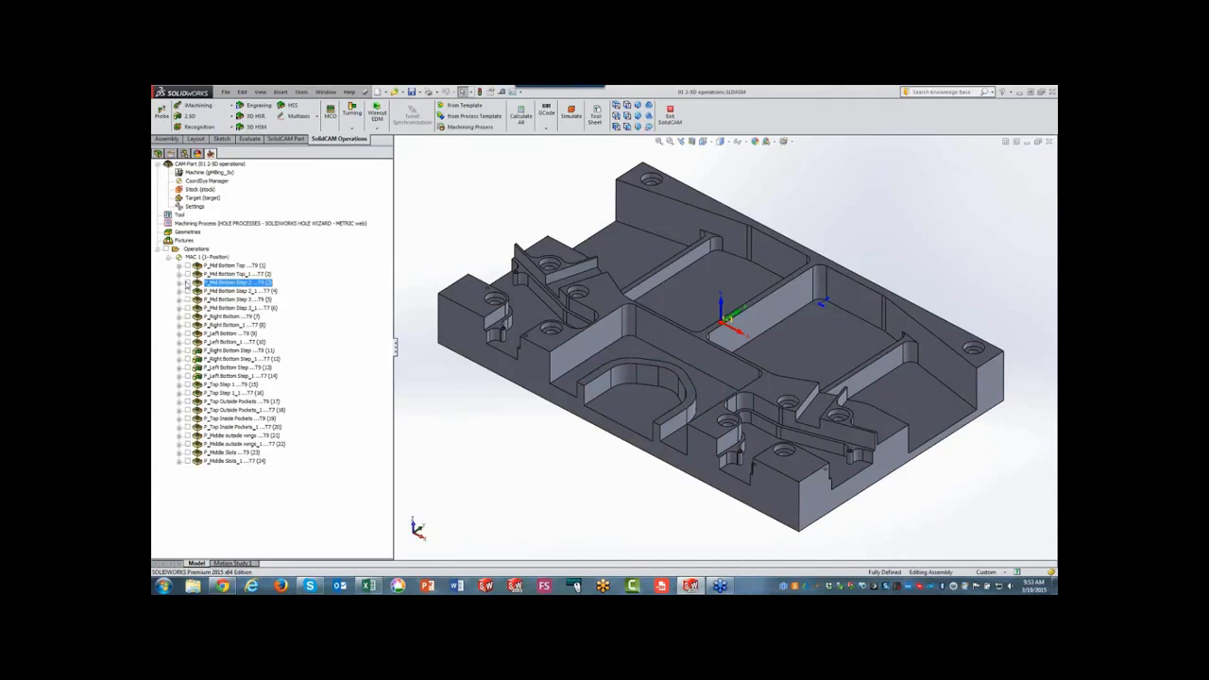
pyautogui.click(188, 283)
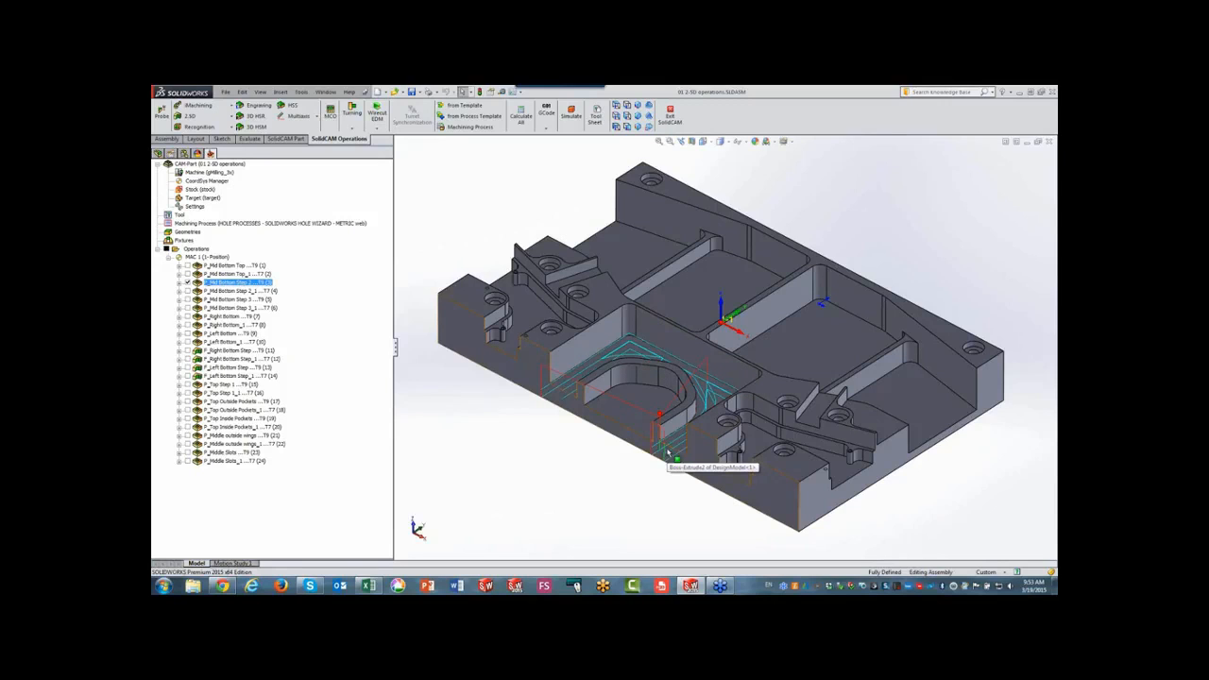
pyautogui.click(188, 283)
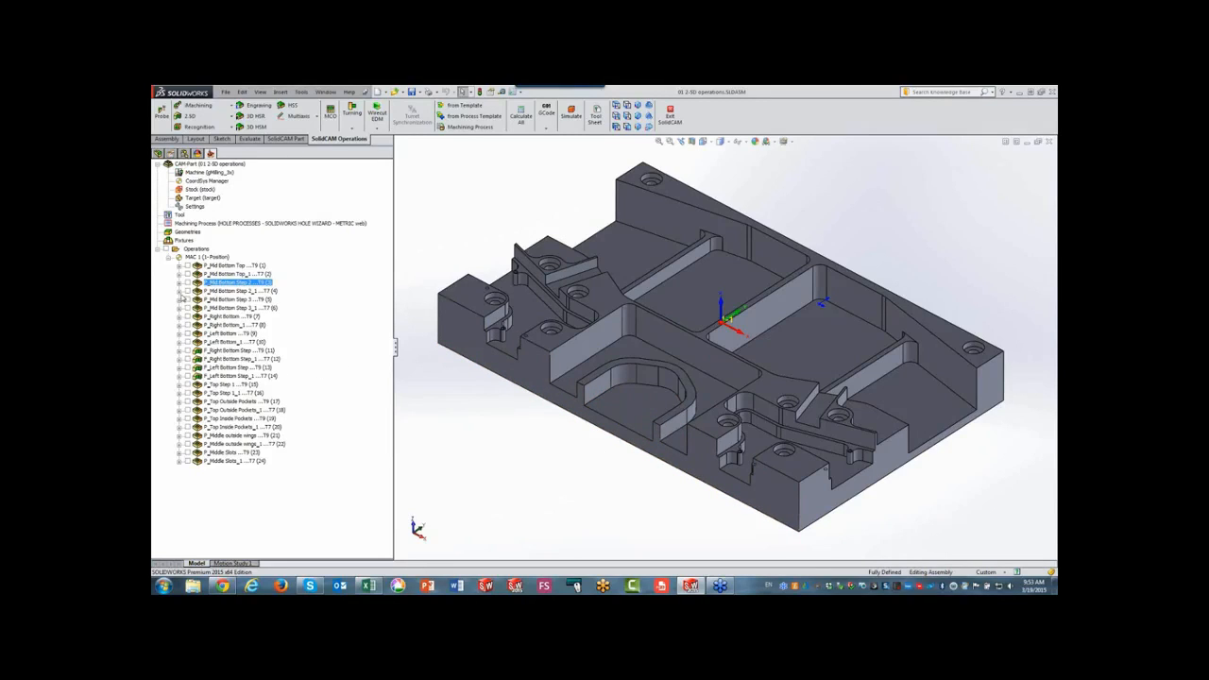
# Show the Mid Bottom Step 3 geometry chain of operation P_Mid Bottom Step 3 (5) on the model and close the geometry display.
pyautogui.click(180, 299)
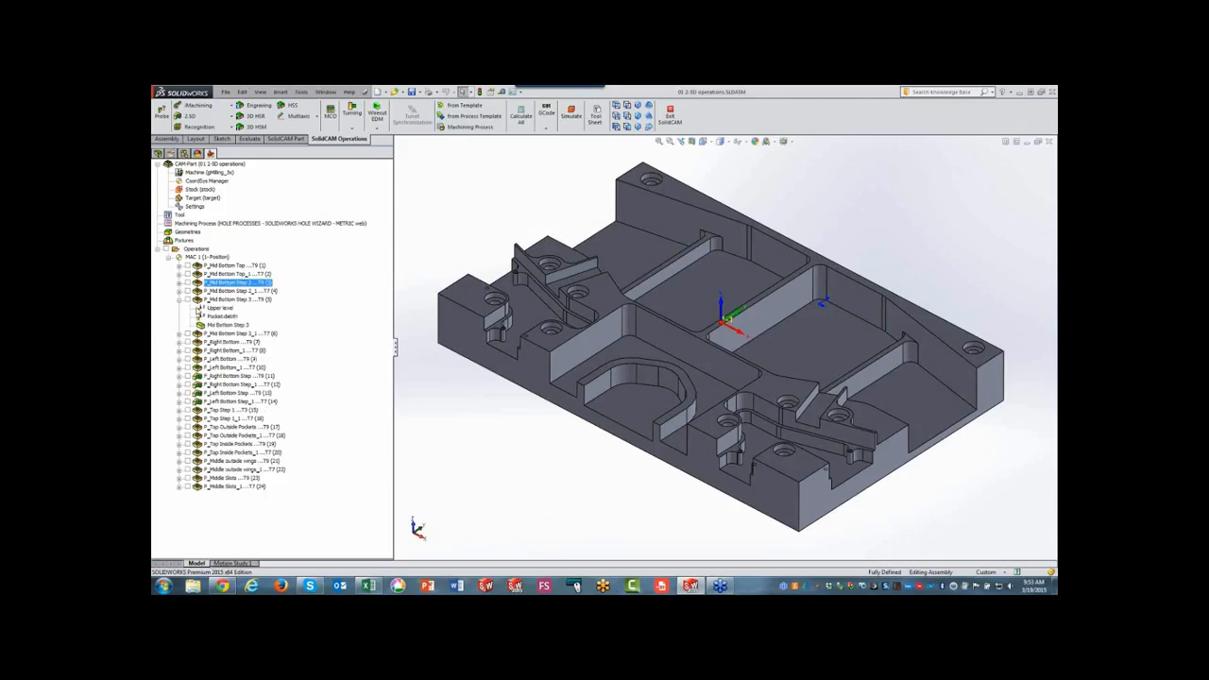
pyautogui.rightClick(224, 326)
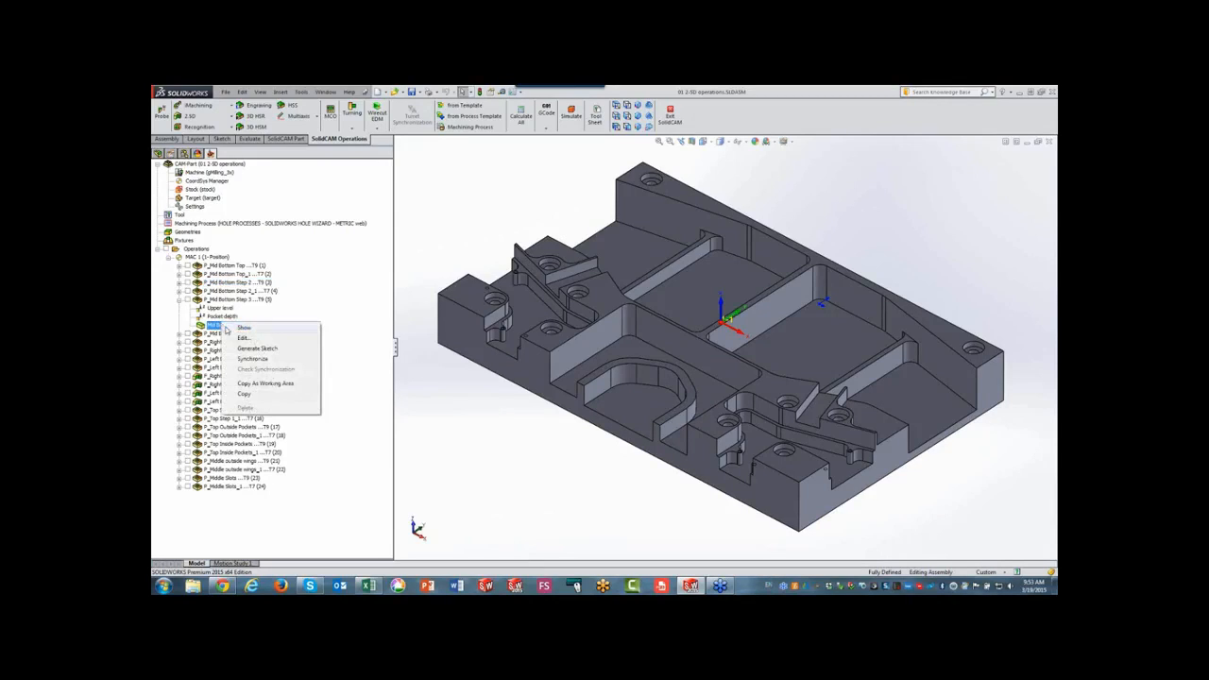
pyautogui.click(243, 328)
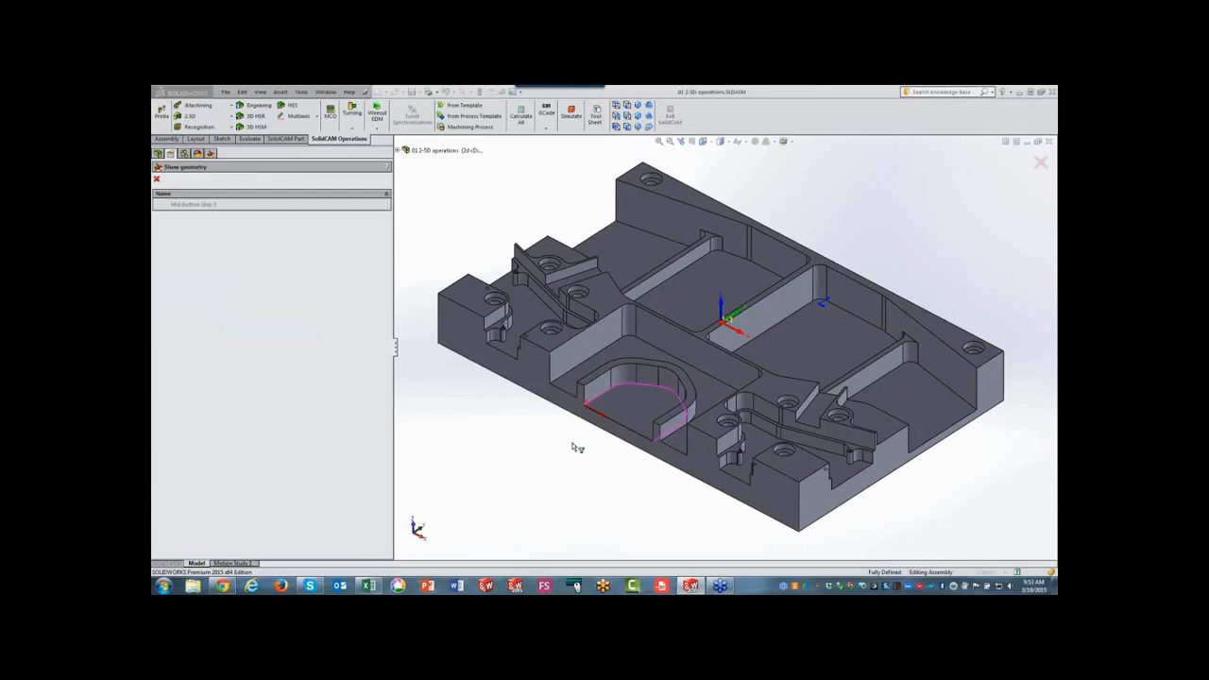
pyautogui.click(157, 178)
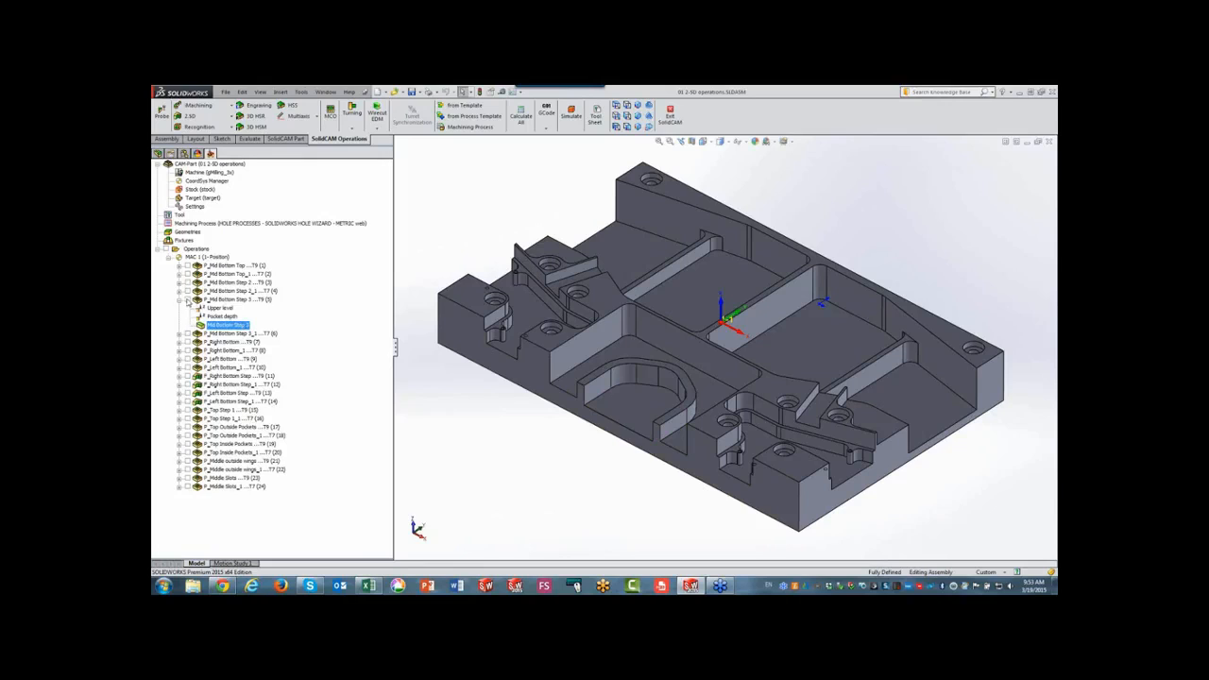
# Display the toolpaths of operations P_Mid Bottom Step 3 (5) and P_Mid Bottom Step 3_1 (6) on the model and hide them again.
pyautogui.click(193, 300)
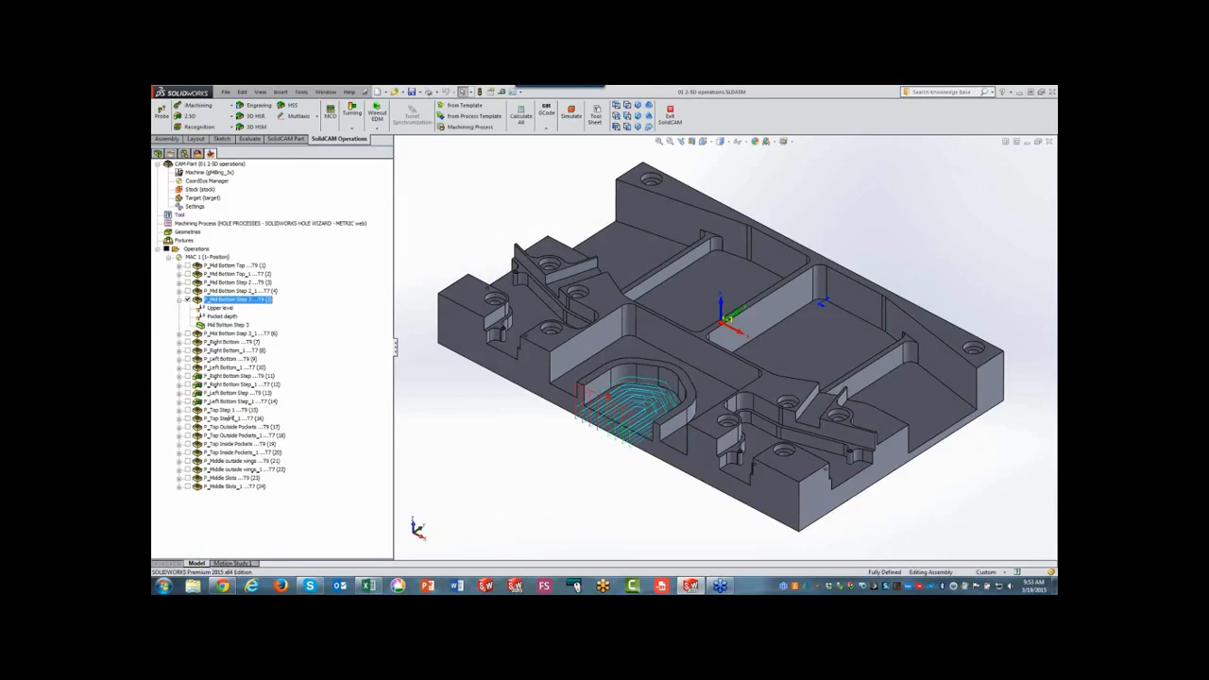
pyautogui.click(180, 301)
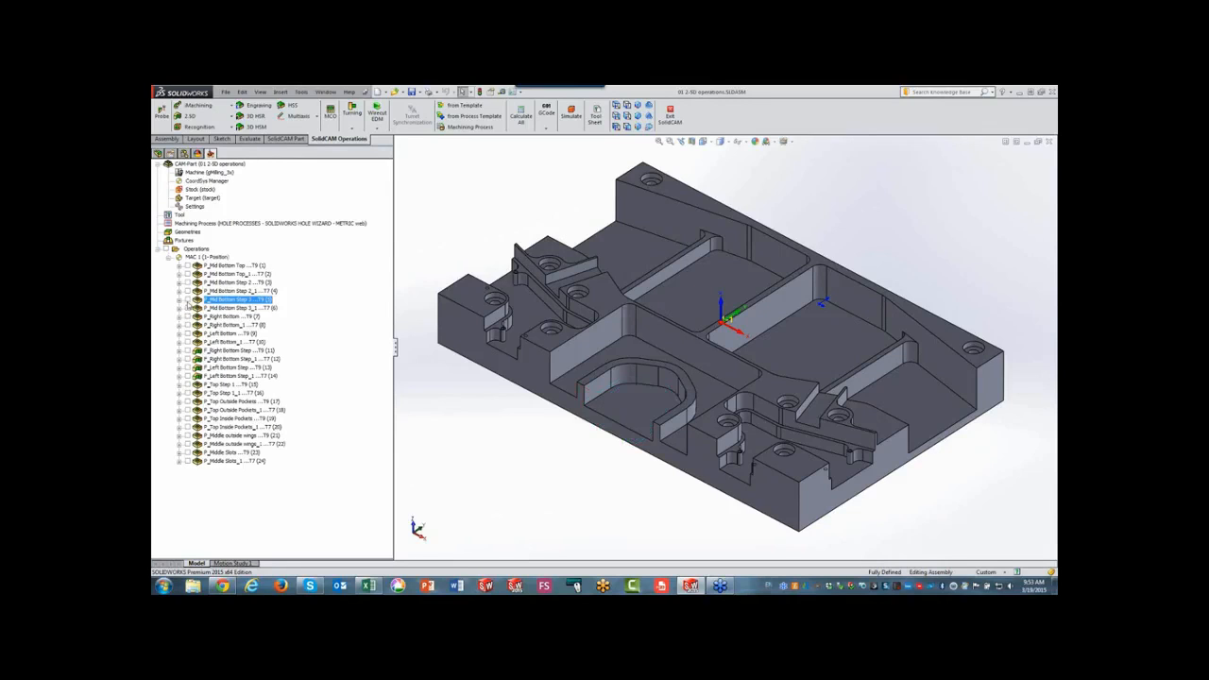
pyautogui.click(189, 309)
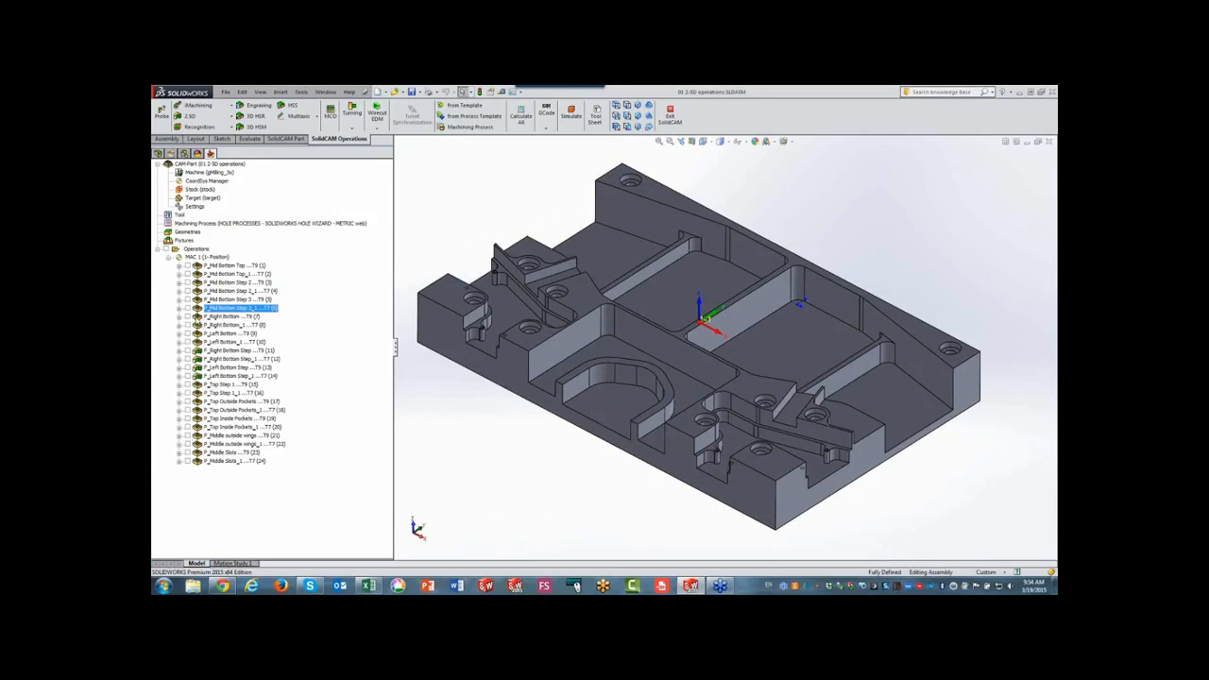
# Display the toolpaths of the roughing operations P_Right Bottom (7) and P_Left Bottom (9) together and hide both again.
pyautogui.click(192, 317)
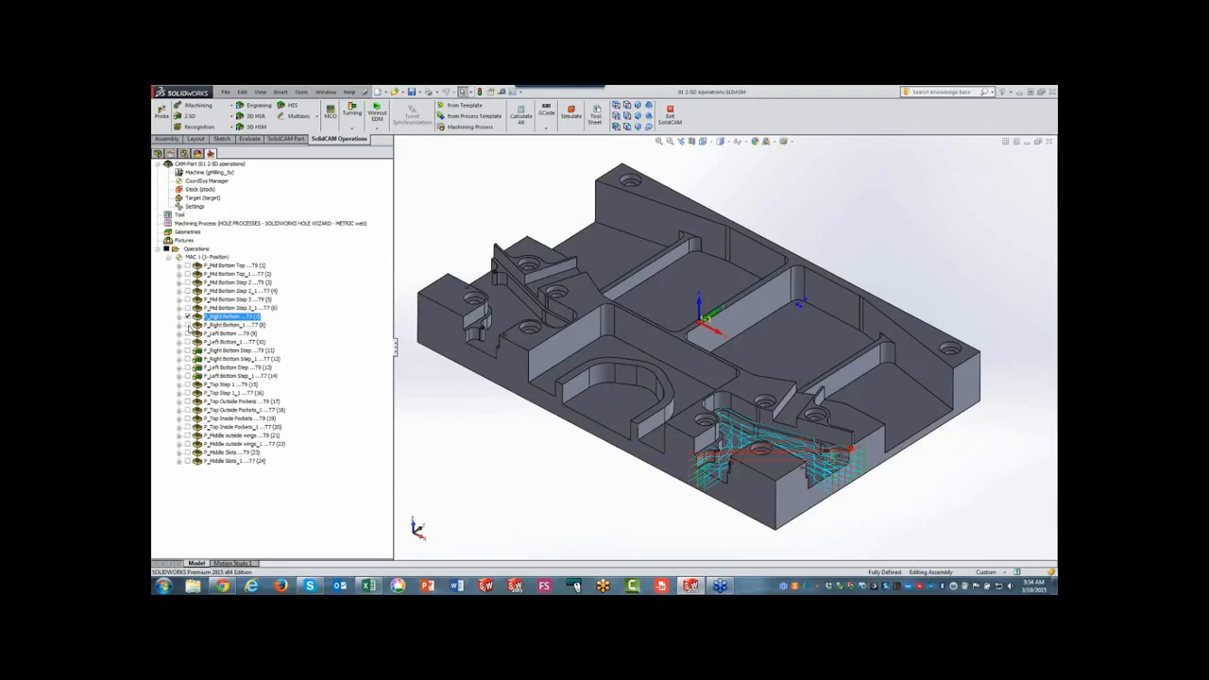
pyautogui.click(191, 333)
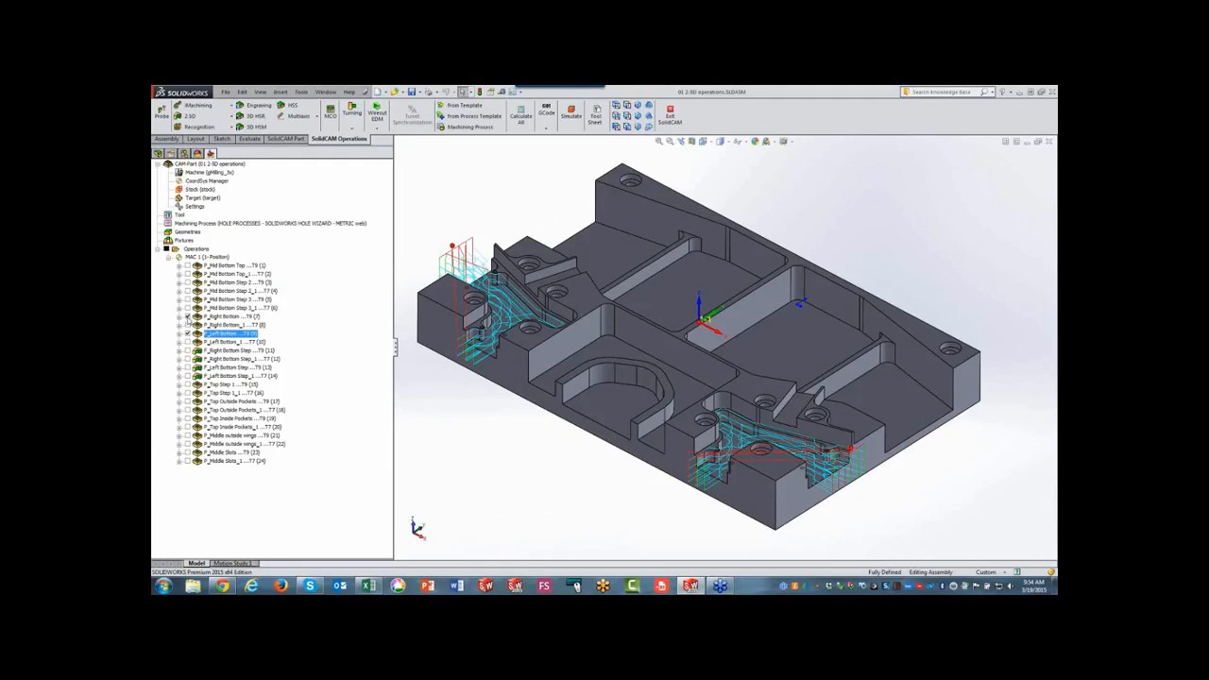
pyautogui.click(192, 318)
pyautogui.click(187, 335)
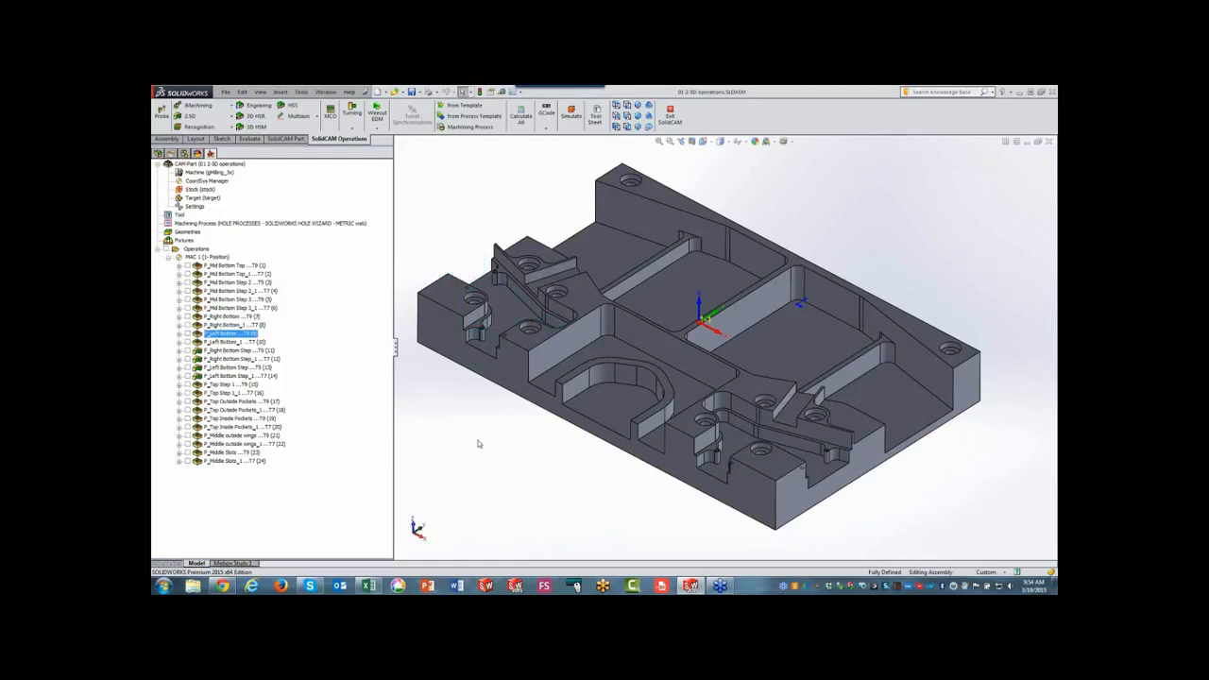
# Measure the depth from the plate's upper faces to the pocket floors at the right and left bottom corners.
pyautogui.moveTo(478, 444); pyautogui.dragTo(478, 444, button='middle')
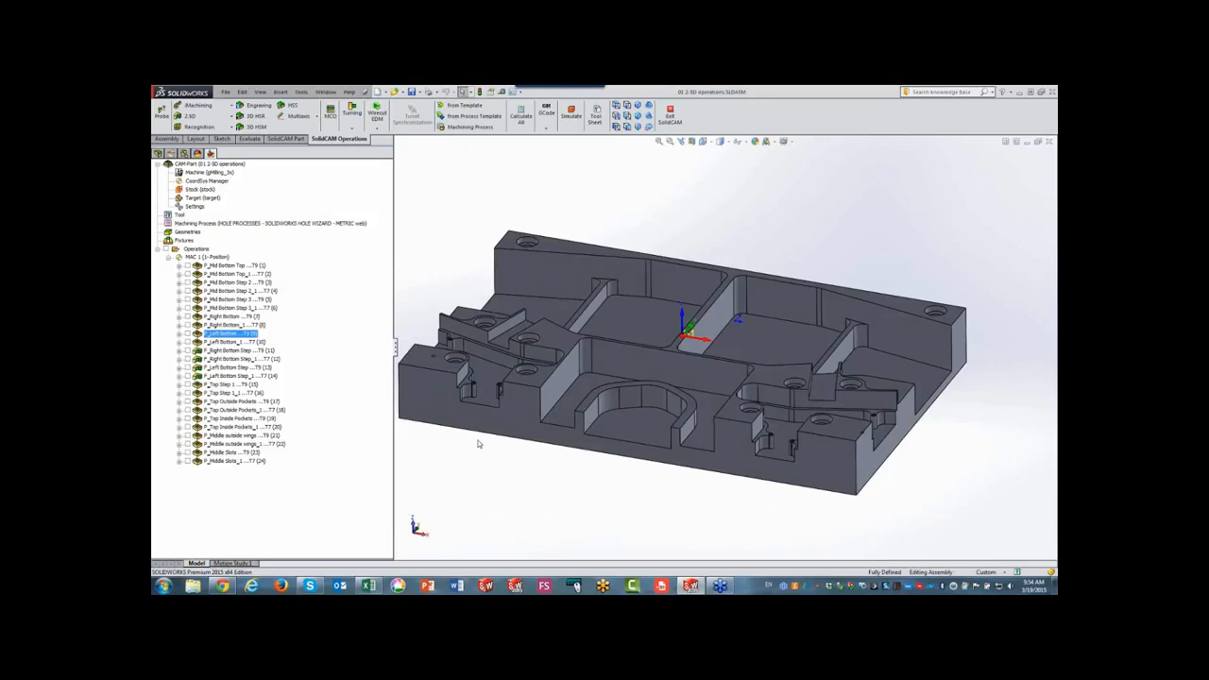
pyautogui.click(744, 420)
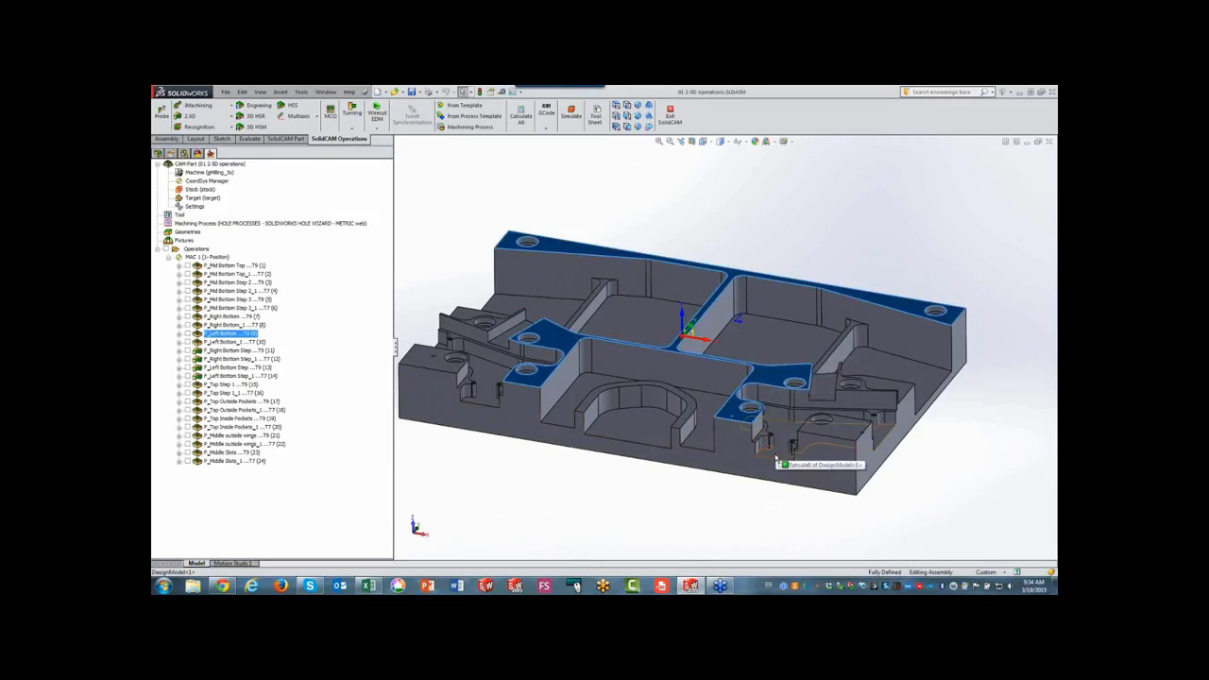
pyautogui.keyDown('ctrl'); pyautogui.click(773, 459); pyautogui.keyUp('ctrl')
pyautogui.click(672, 540)
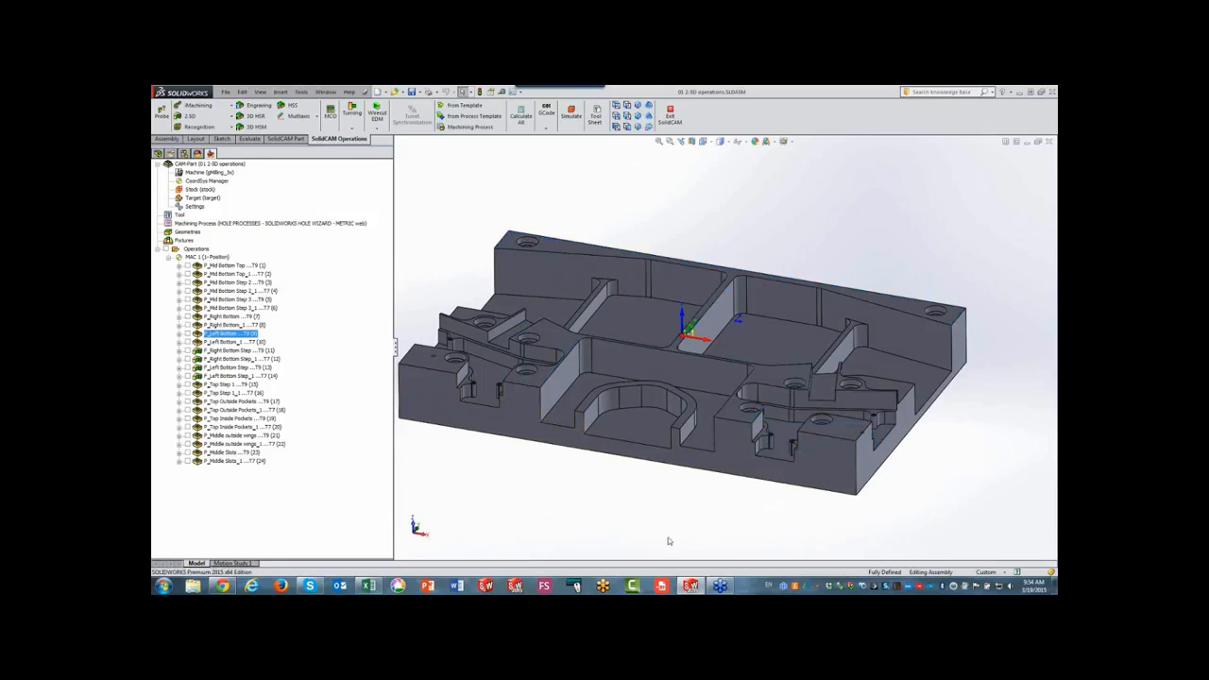
pyautogui.click(444, 368)
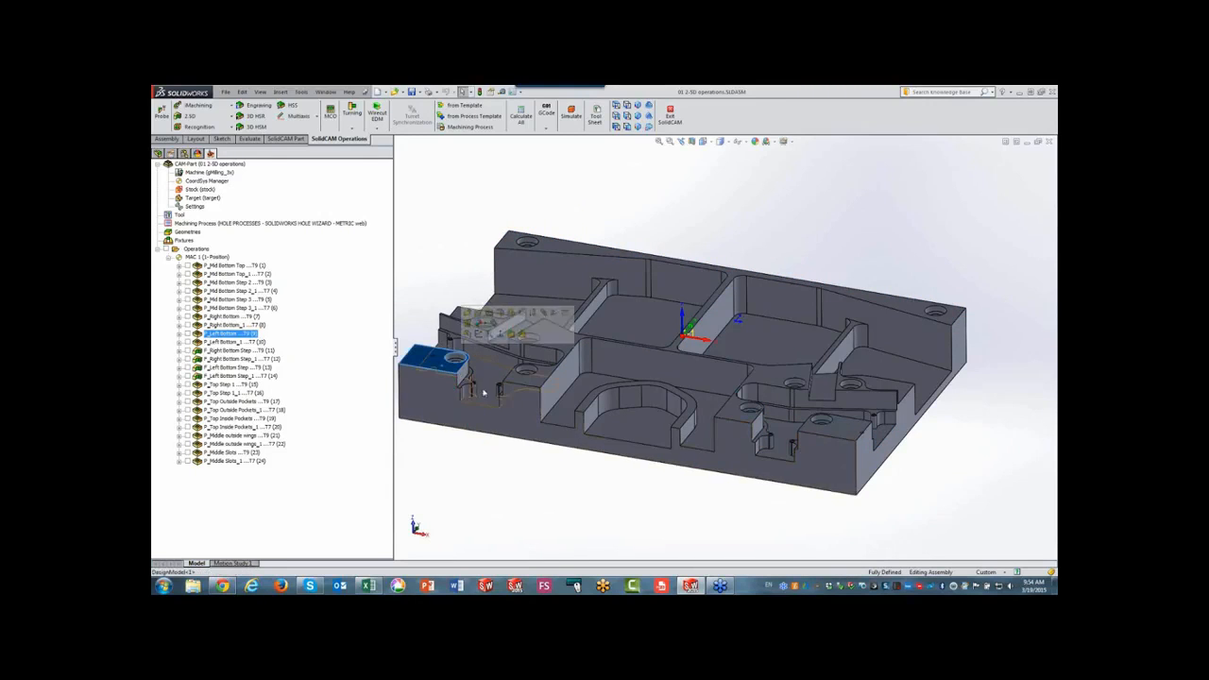
pyautogui.keyDown('ctrl'); pyautogui.click(481, 396); pyautogui.keyUp('ctrl')
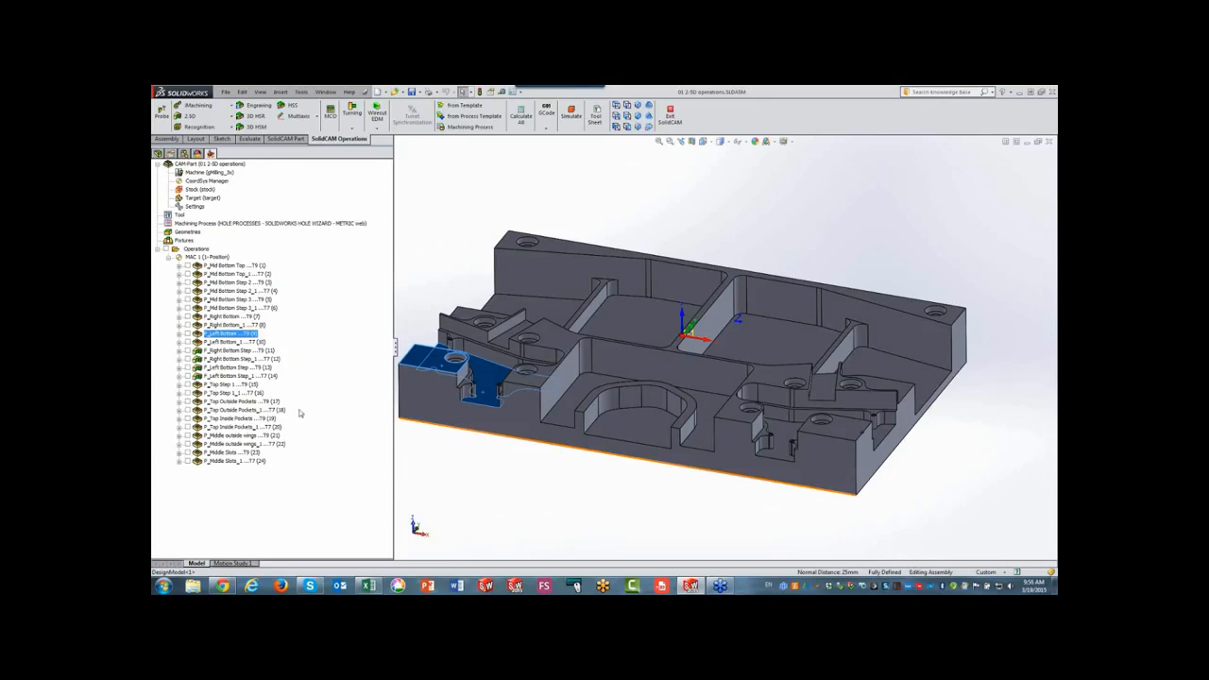
# Show the Left Bottom geometry chain of operation P_Left Bottom (9), examine it from several angles, and close the geometry display.
pyautogui.click(180, 334)
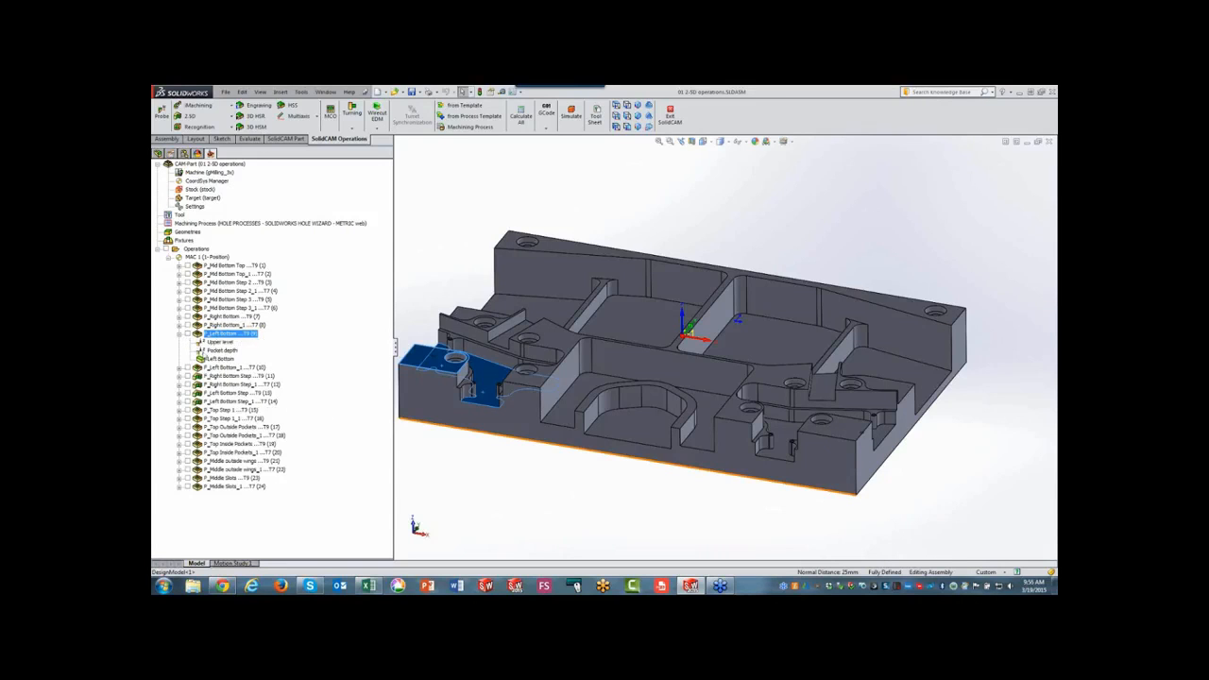
pyautogui.click(219, 359)
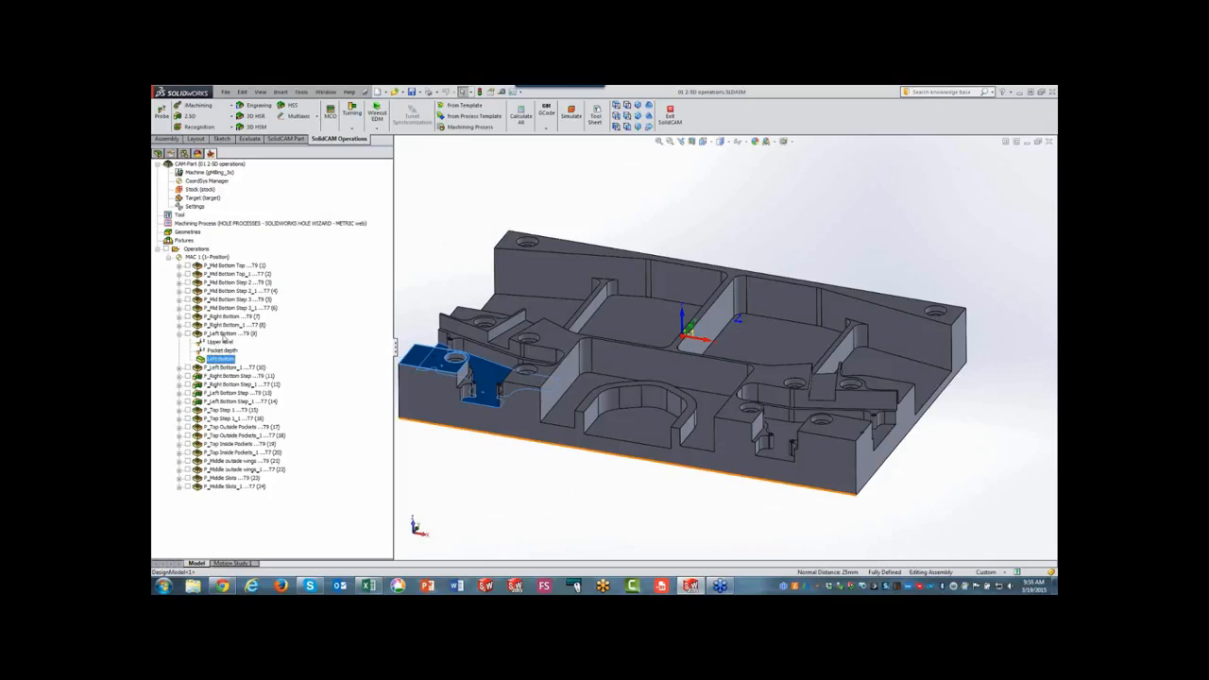
pyautogui.rightClick(219, 359)
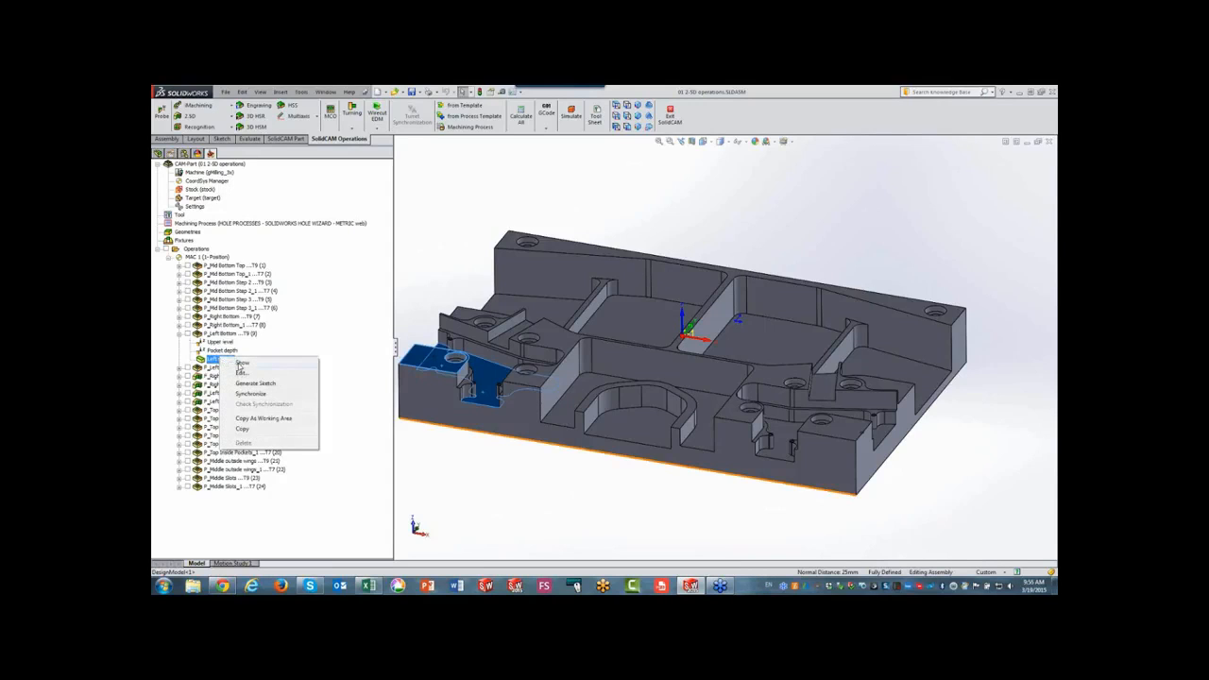
pyautogui.click(235, 367)
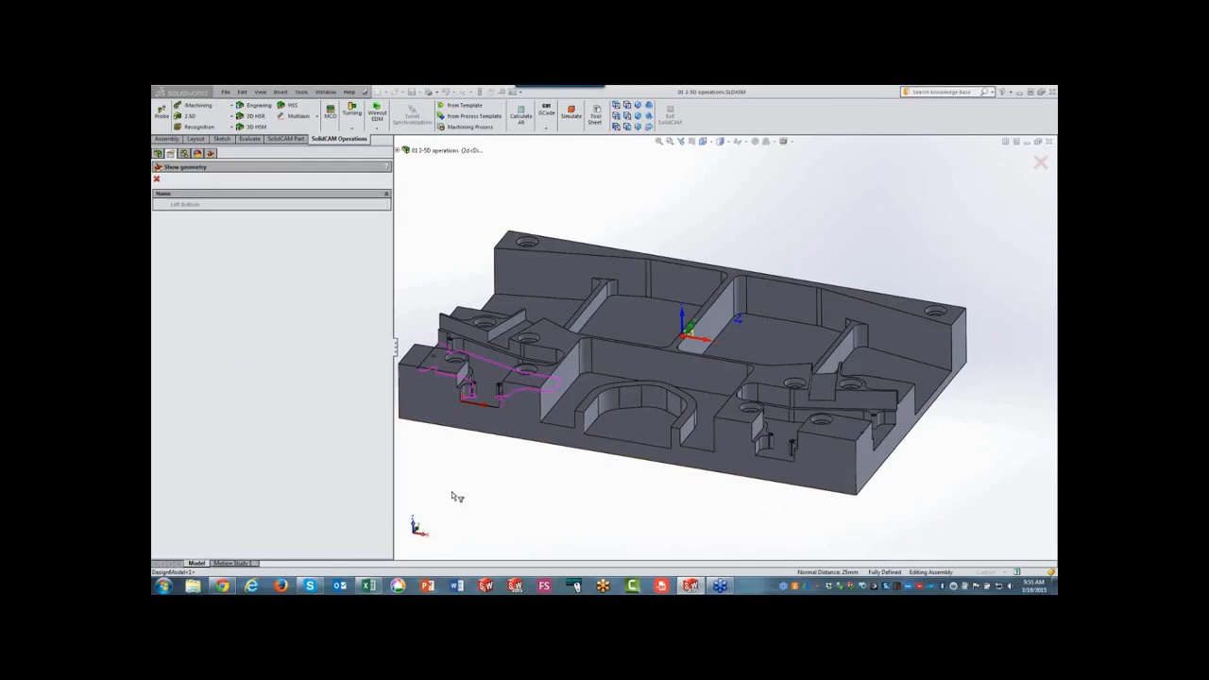
pyautogui.click(451, 493)
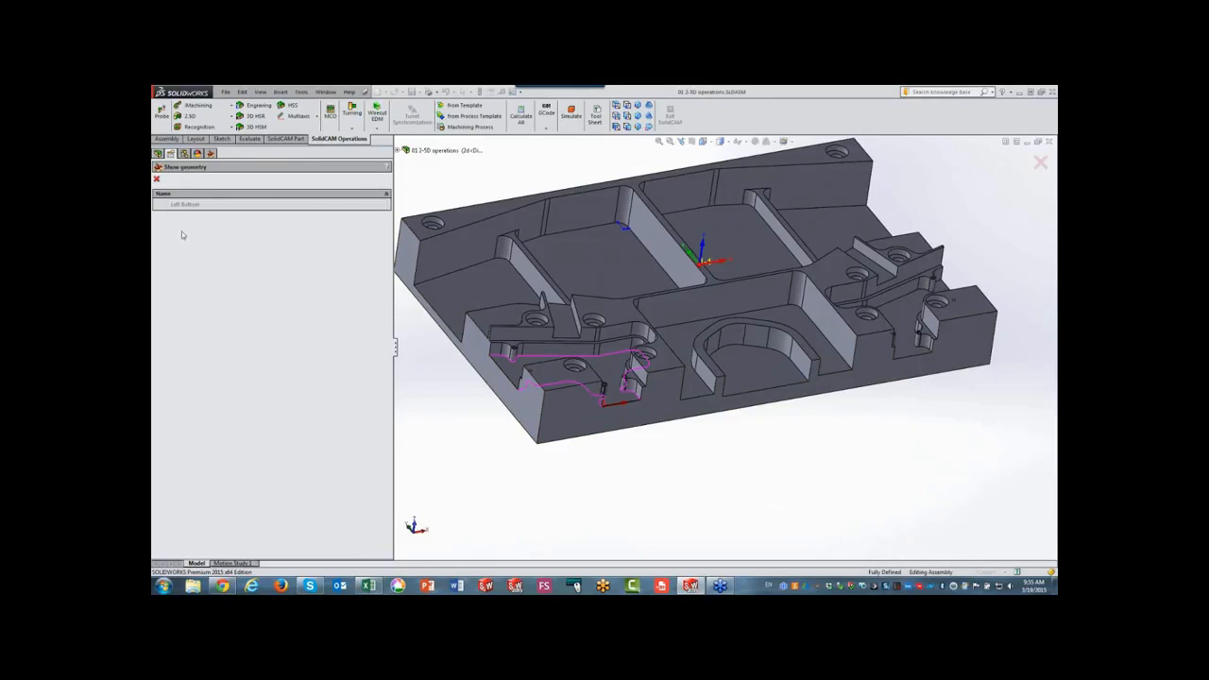
pyautogui.click(157, 178)
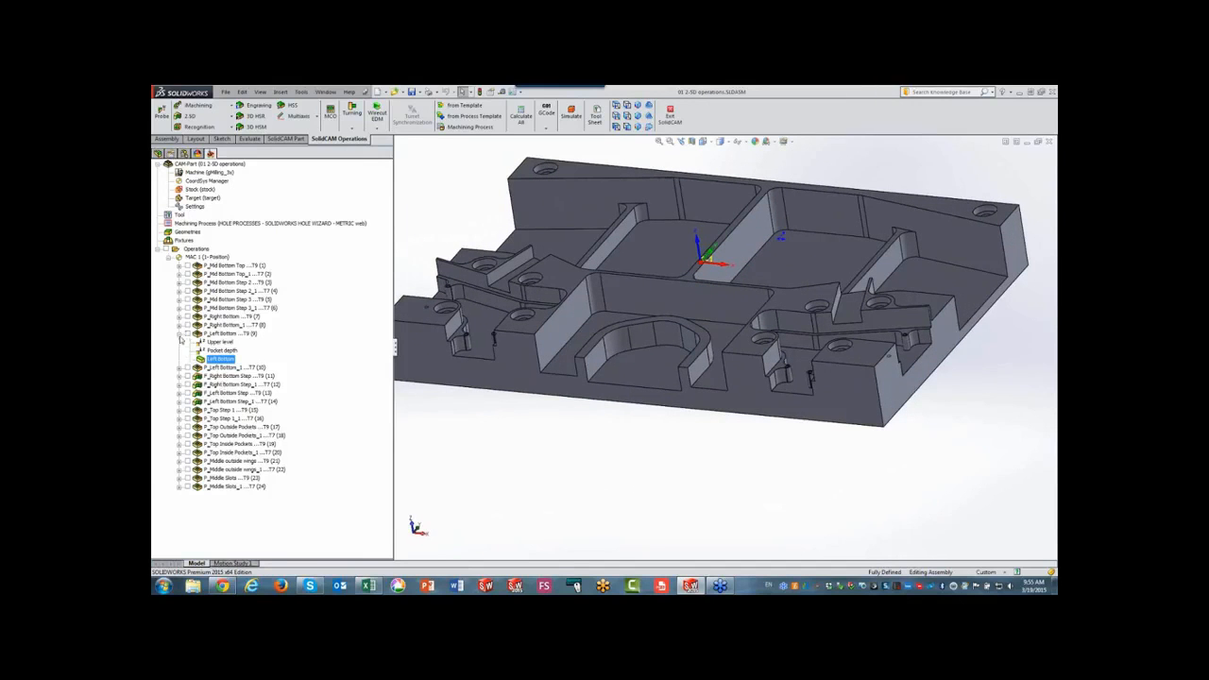
pyautogui.click(179, 334)
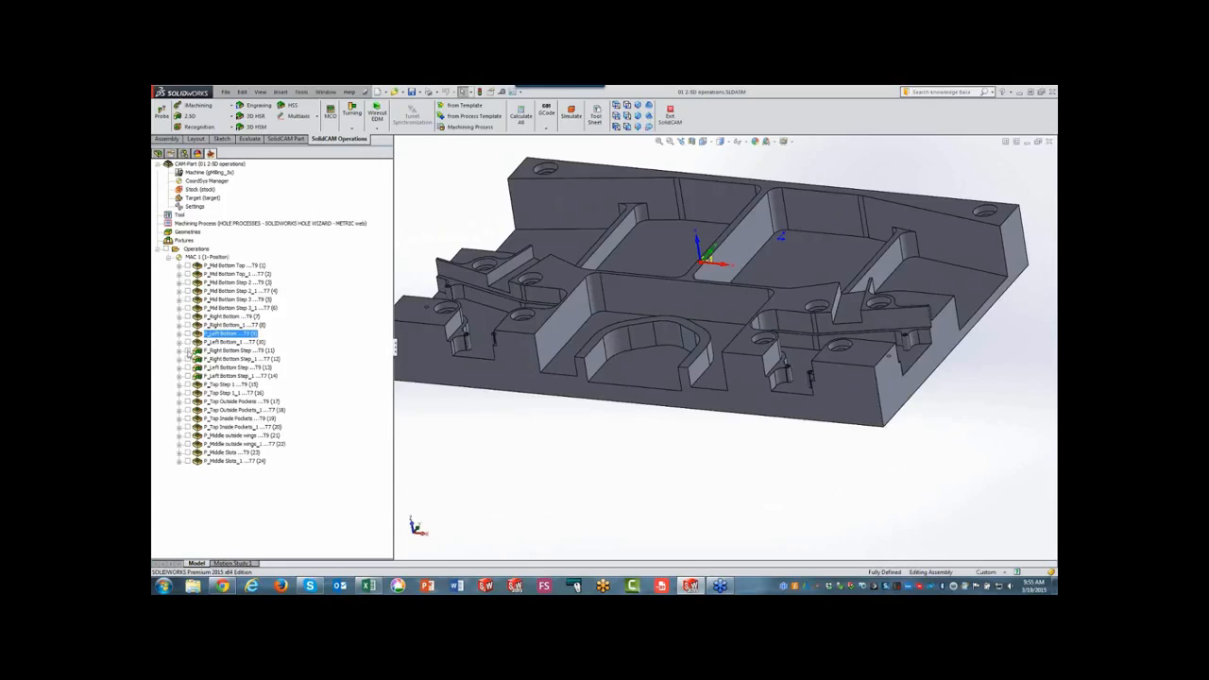
# Display the toolpaths of operations P_Right Bottom Step (11) and P_Left Bottom Step (13) on the model and hide both again.
pyautogui.click(189, 351)
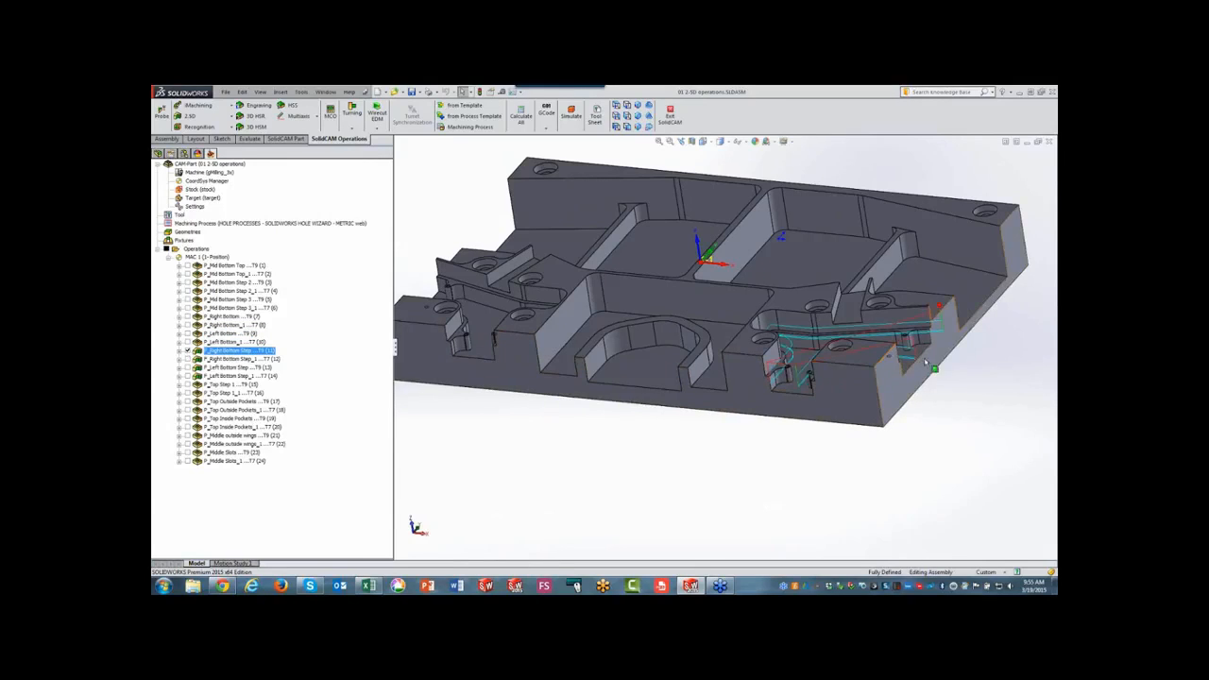
pyautogui.moveTo(963, 359); pyautogui.dragTo(517, 411, button='middle')
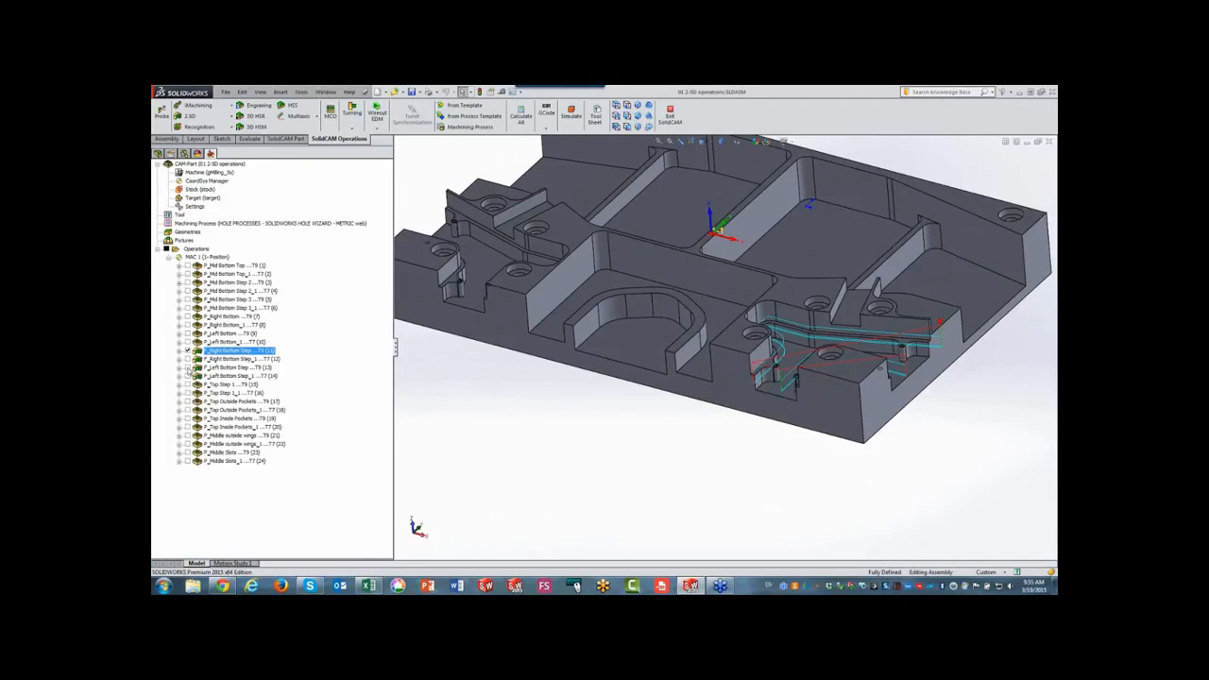
pyautogui.click(188, 367)
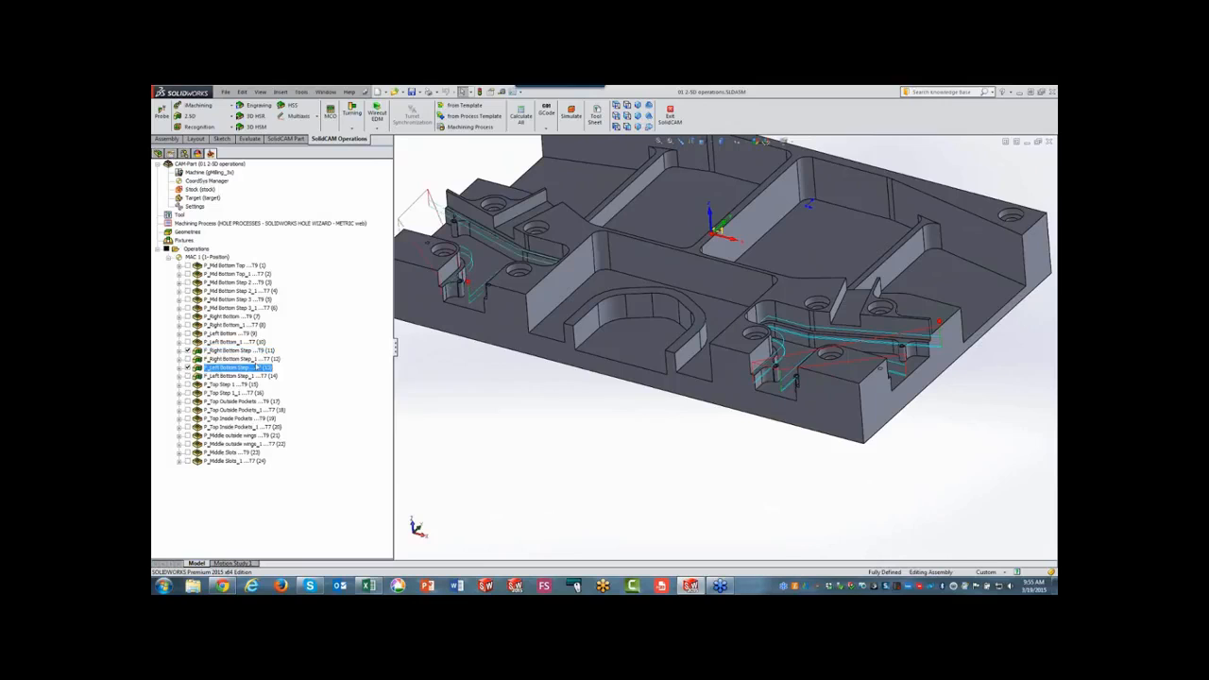
pyautogui.click(187, 351)
pyautogui.click(187, 367)
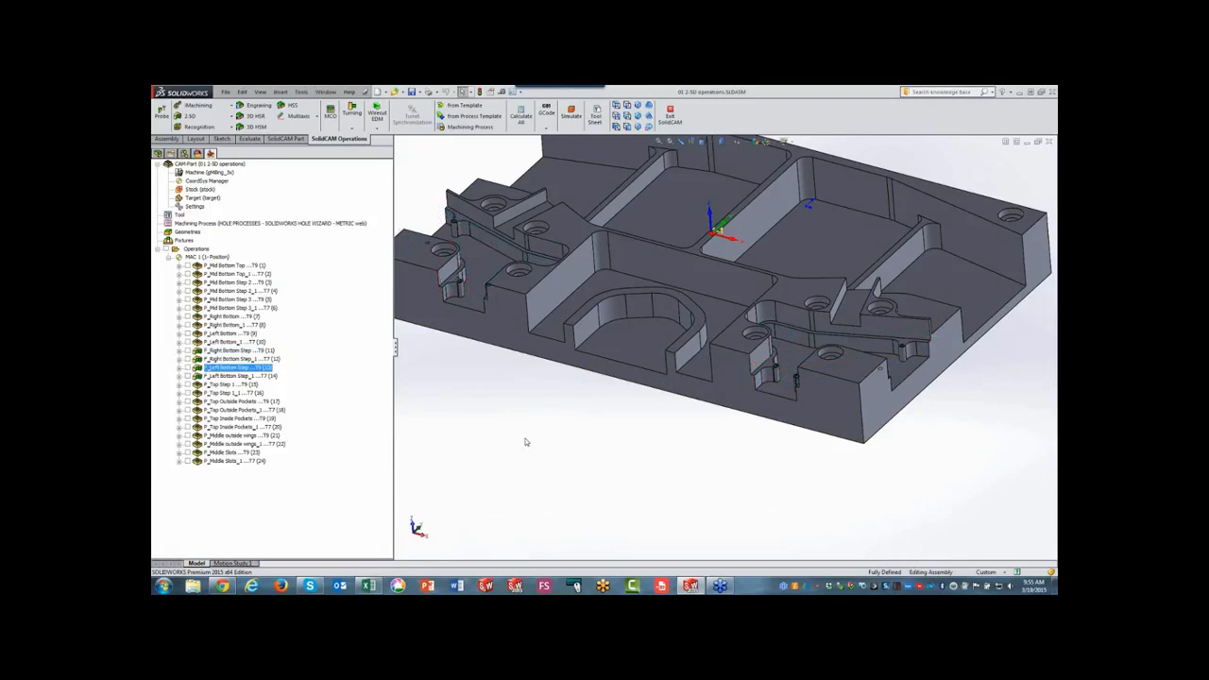
# Display the toolpath of operation P_Top Step 1 (15), examine it around the upper pockets, and hide it again.
pyautogui.press('Left')
pyautogui.press('Left')
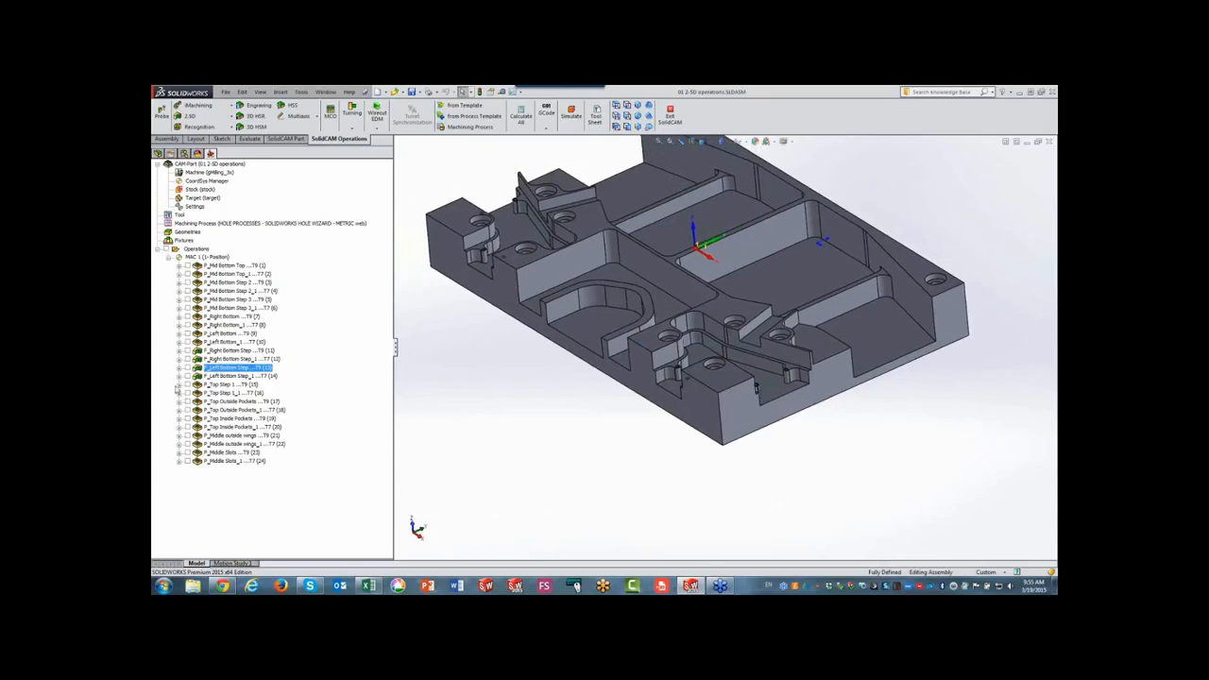
pyautogui.click(187, 384)
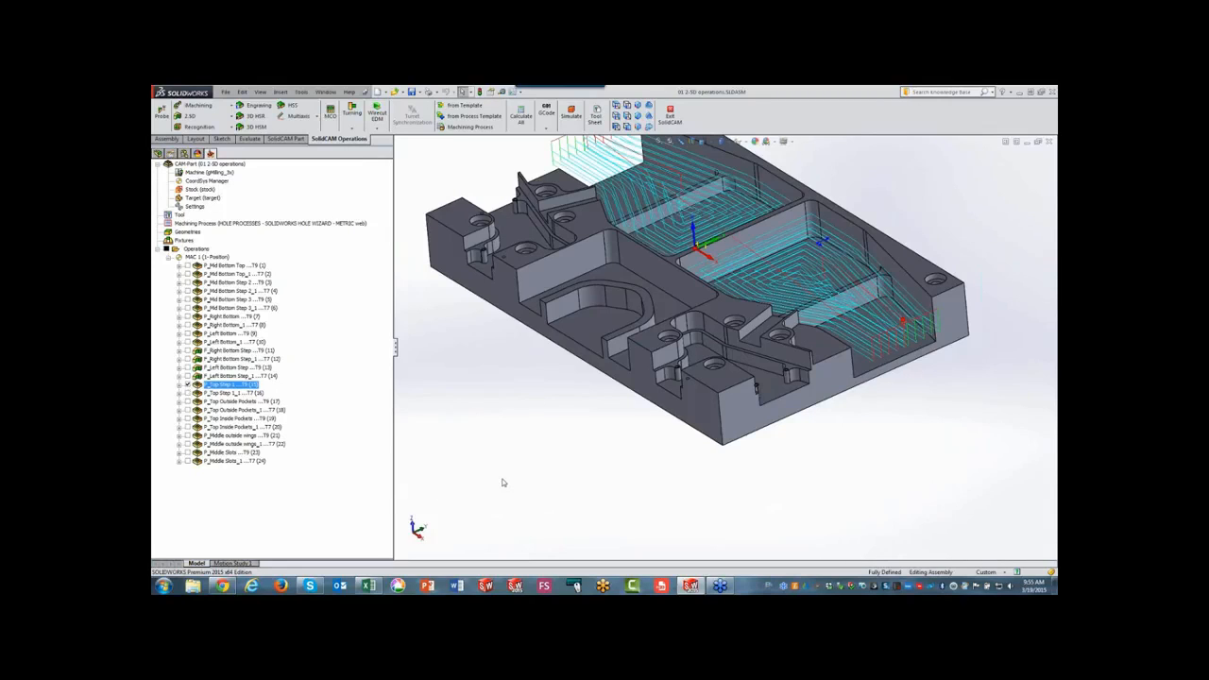
pyautogui.press('Left')
pyautogui.moveTo(502, 483); pyautogui.dragTo(722, 266, button='middle')
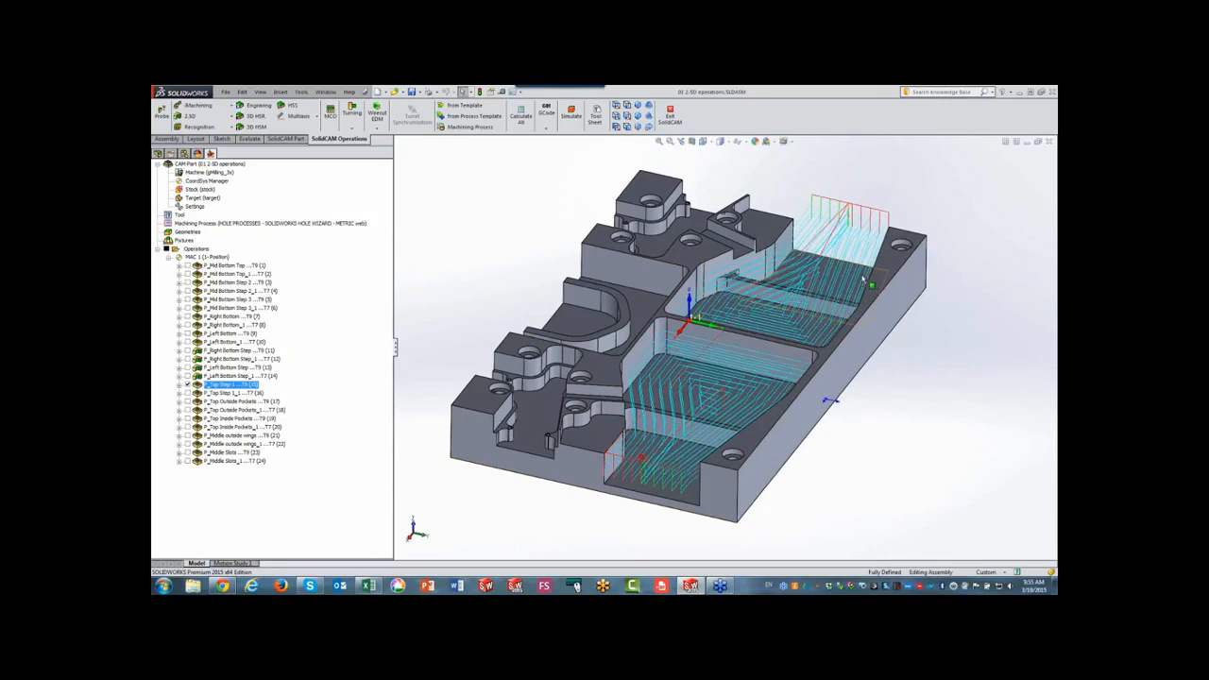
pyautogui.moveTo(604, 428); pyautogui.dragTo(692, 417, button='middle')
pyautogui.scroll(-5, 692, 417)
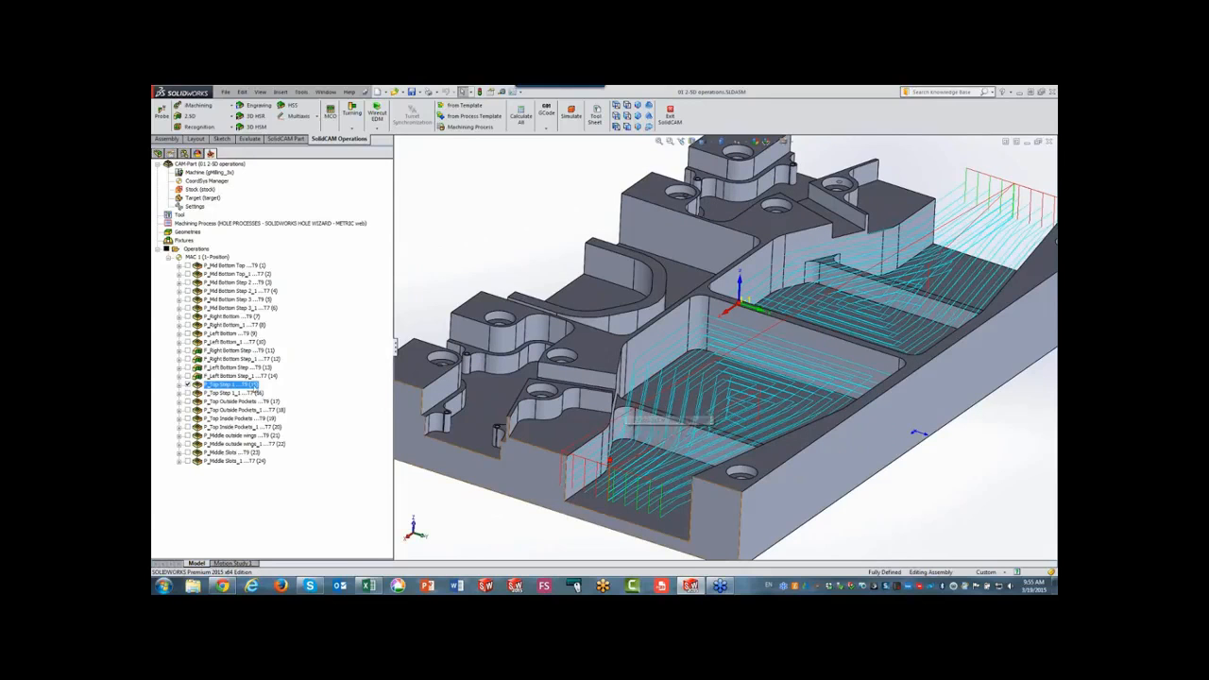
pyautogui.click(190, 387)
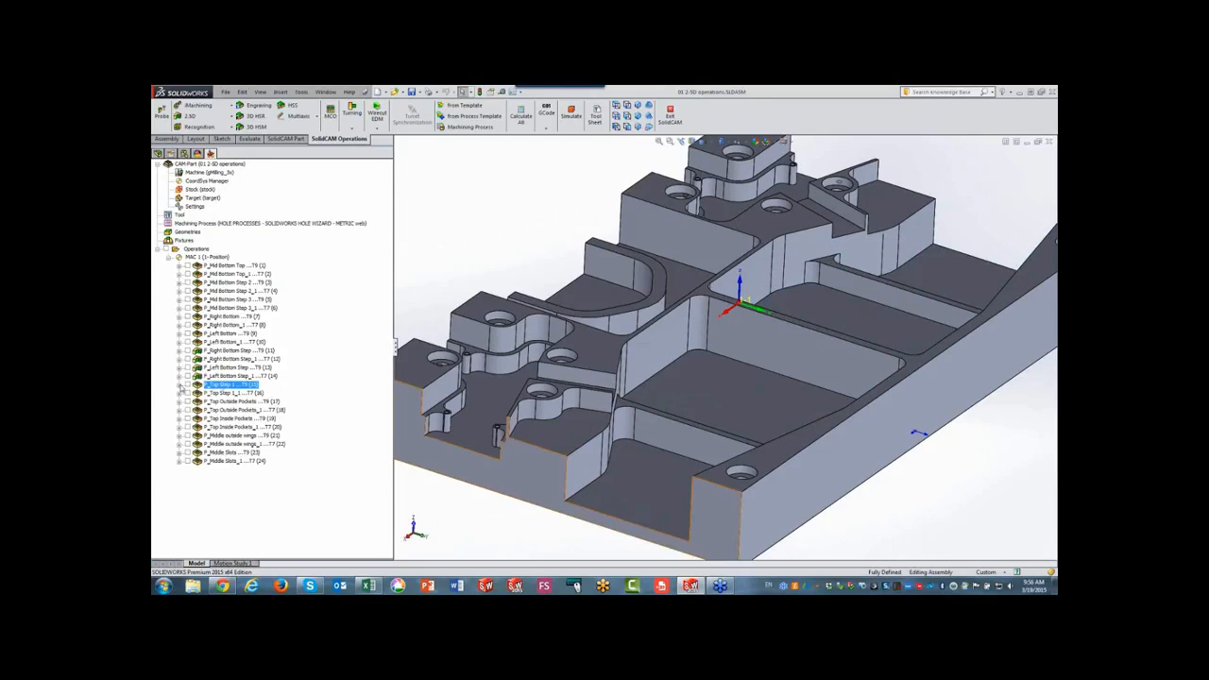
# Show the geometry chains of operation P_Top Step 1 (15) and examine how they follow the pocket edges and close the open sides.
pyautogui.click(180, 385)
pyautogui.rightClick(223, 410)
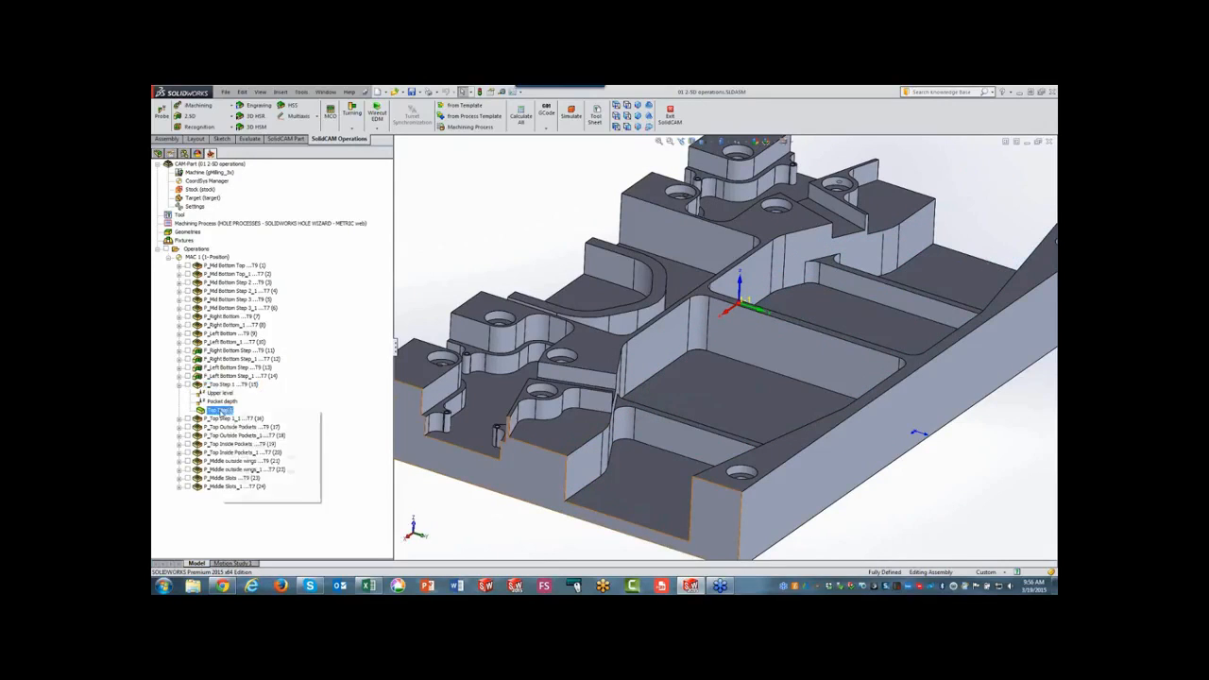
pyautogui.click(245, 417)
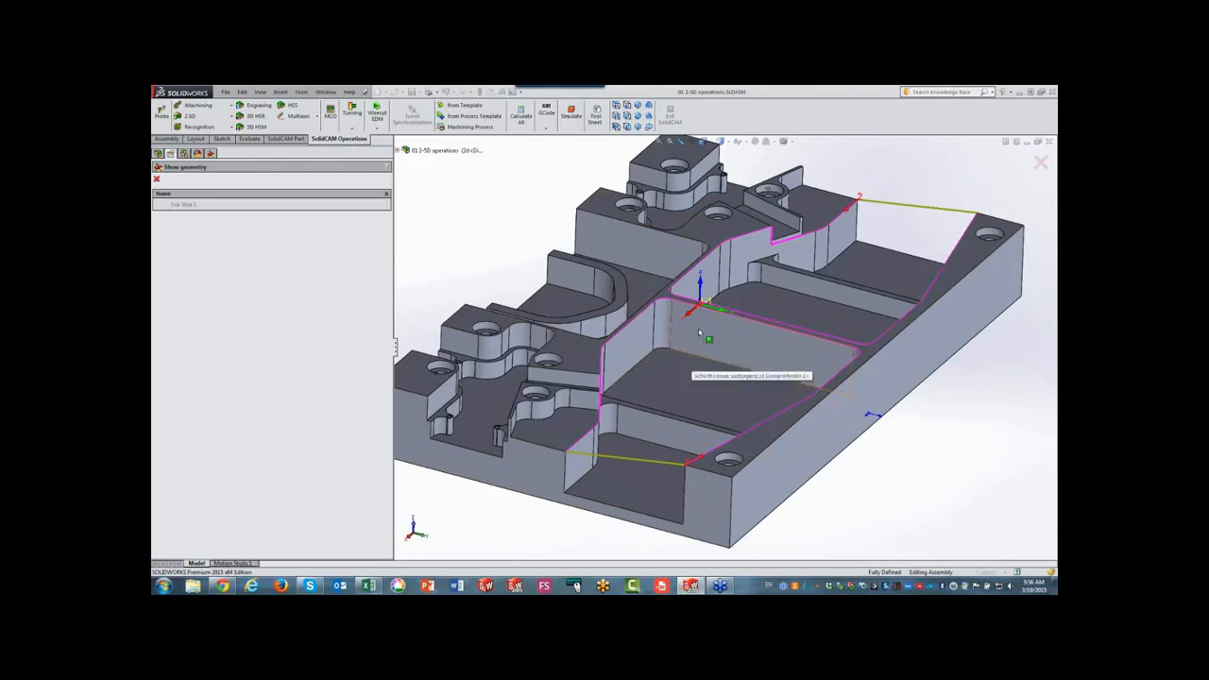
pyautogui.scroll(-5, 615, 410)
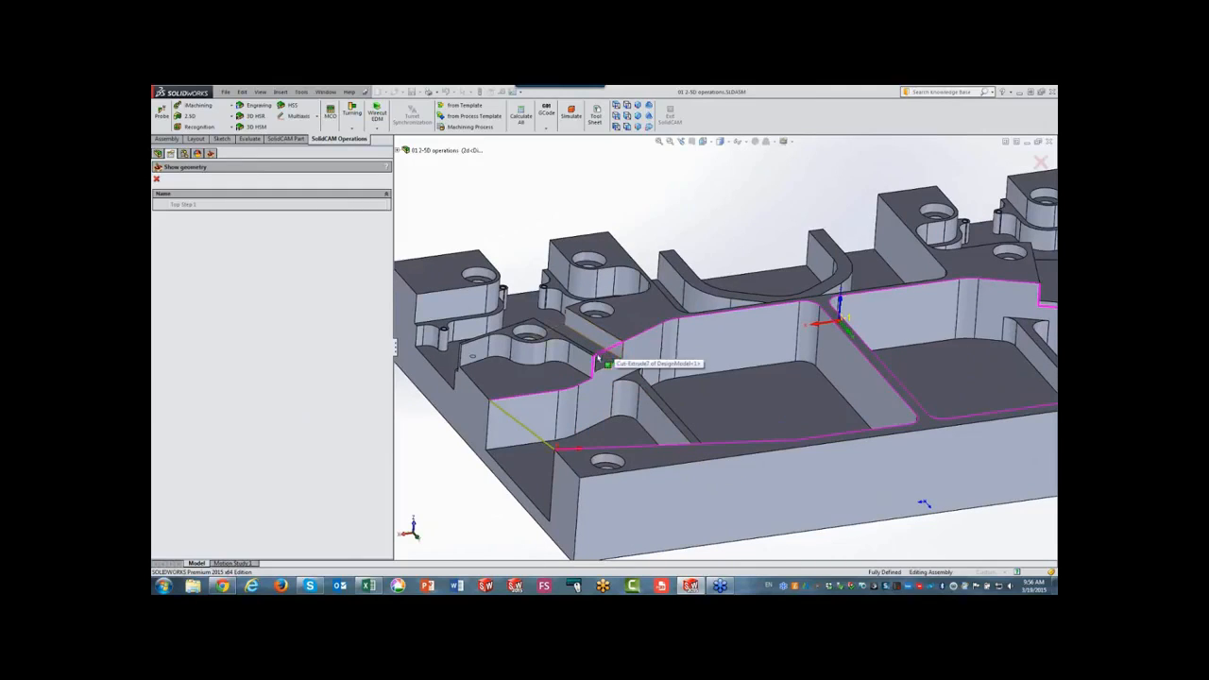
pyautogui.moveTo(446, 492); pyautogui.dragTo(446, 492, button='middle')
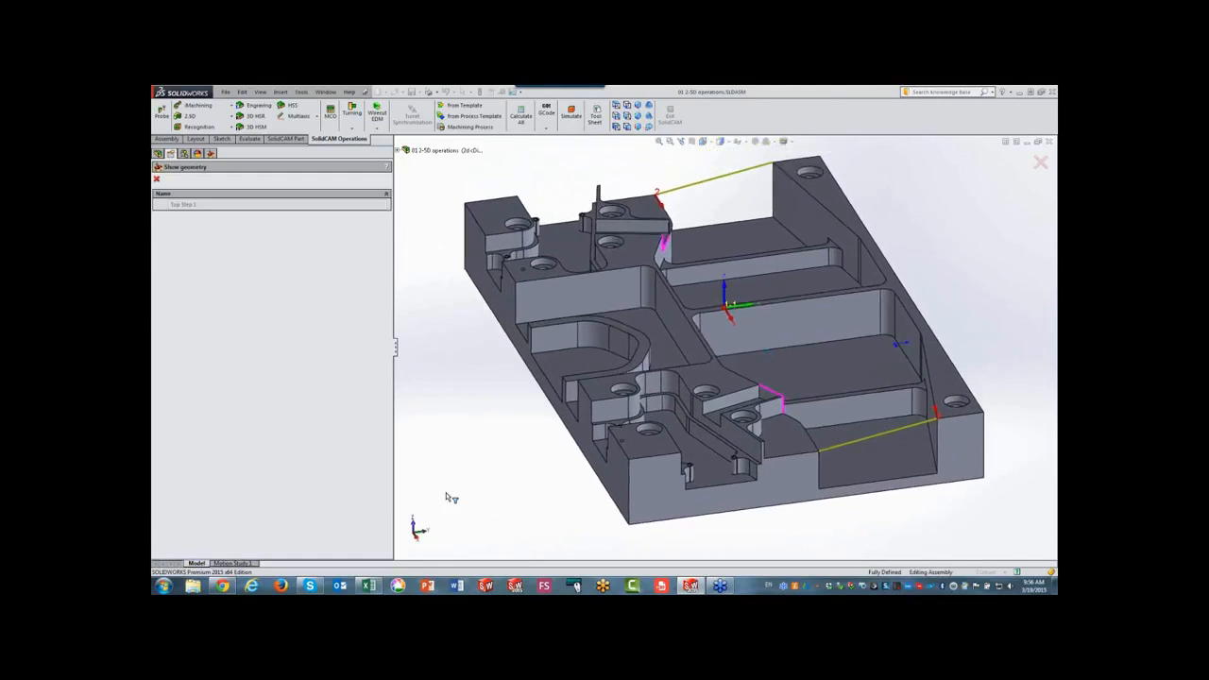
# Close the geometry display, open operation P_Top Step 1 (15) for editing and start defining a new geometry.
pyautogui.click(157, 180)
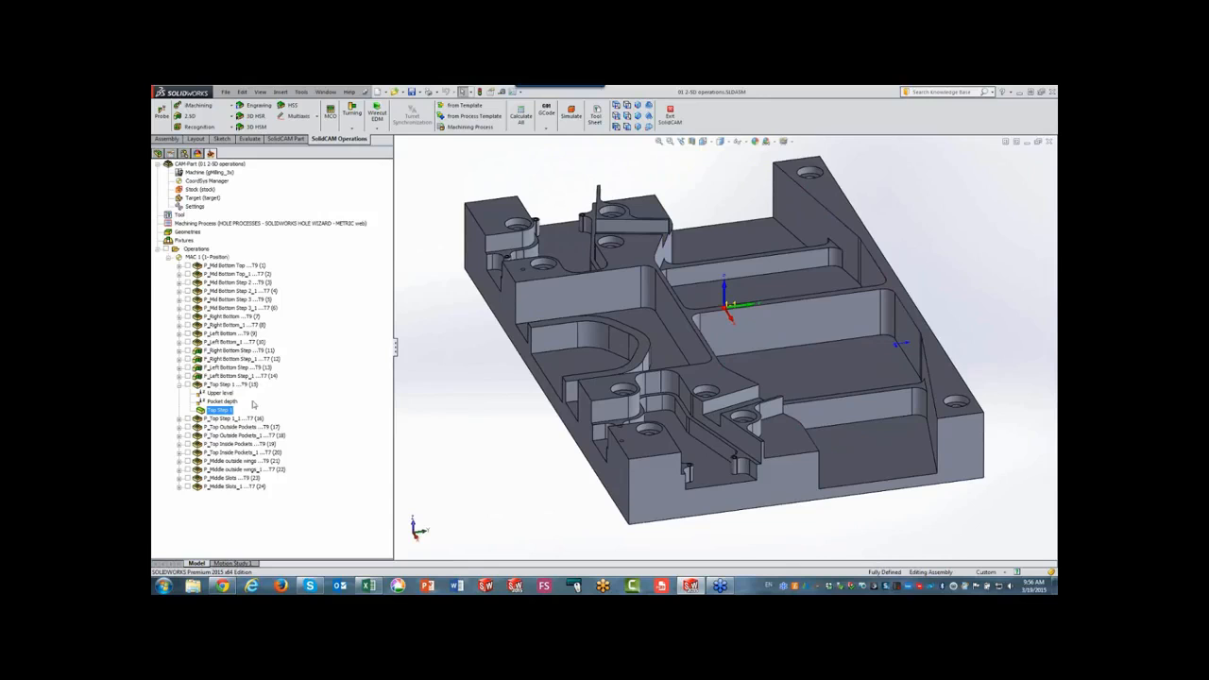
pyautogui.rightClick(234, 386)
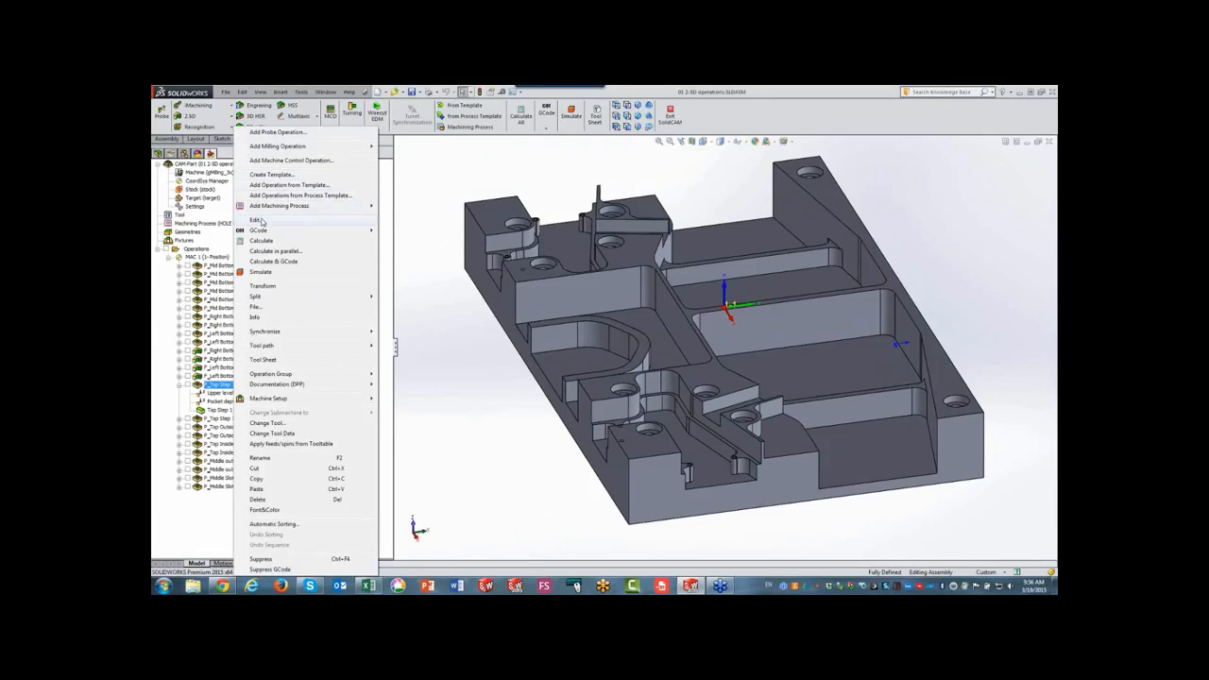
pyautogui.click(261, 222)
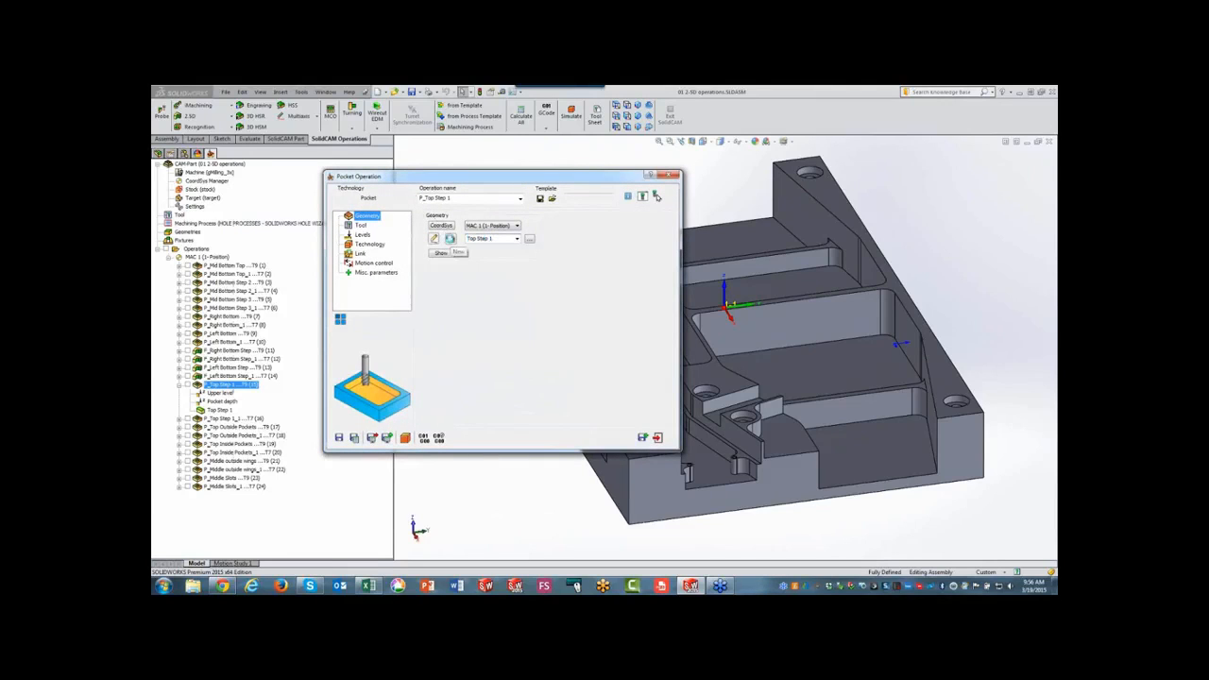
pyautogui.click(450, 238)
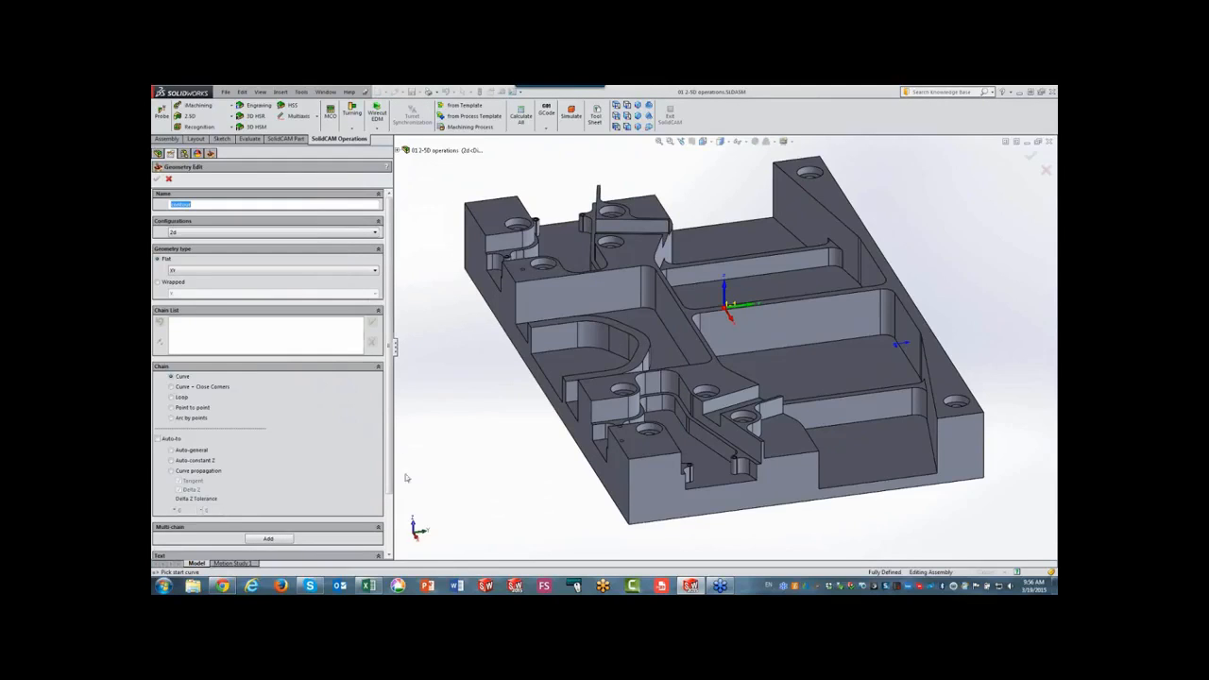
# Chain the upper pocket's top edges from the outer corner to the opposite wall, using automatic Curve propagation with Tangent and Delta Z.
pyautogui.moveTo(400, 540); pyautogui.dragTo(637, 507, button='middle')
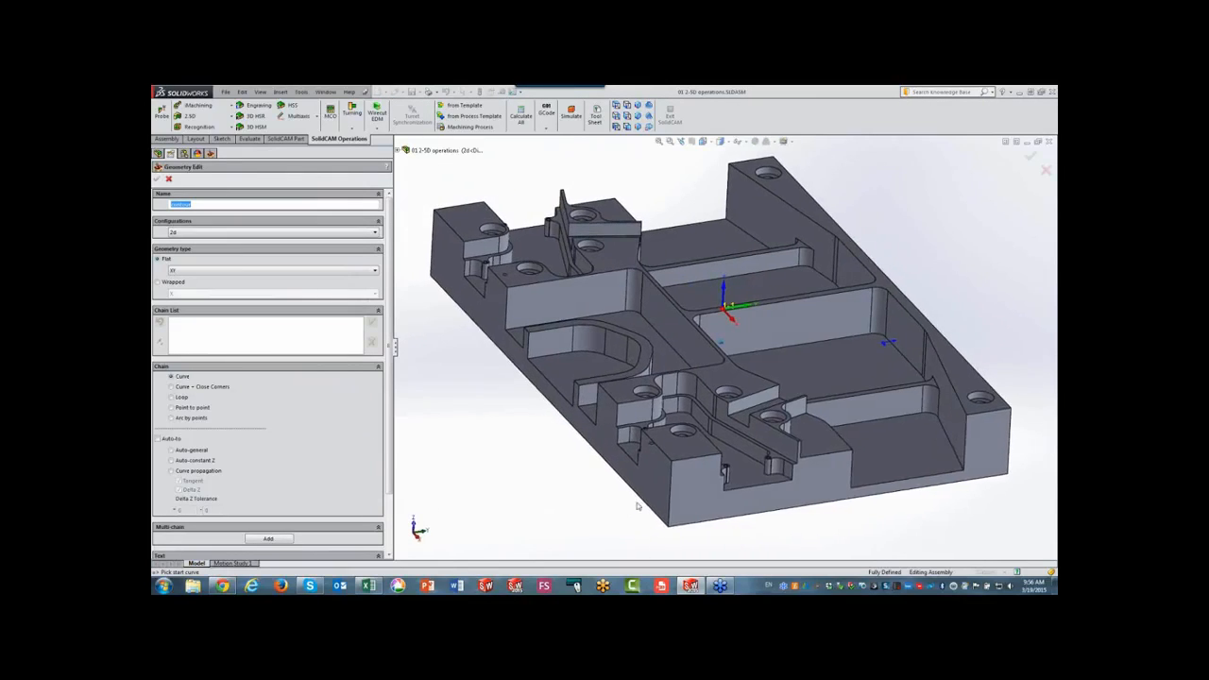
pyautogui.click(159, 439)
pyautogui.click(172, 472)
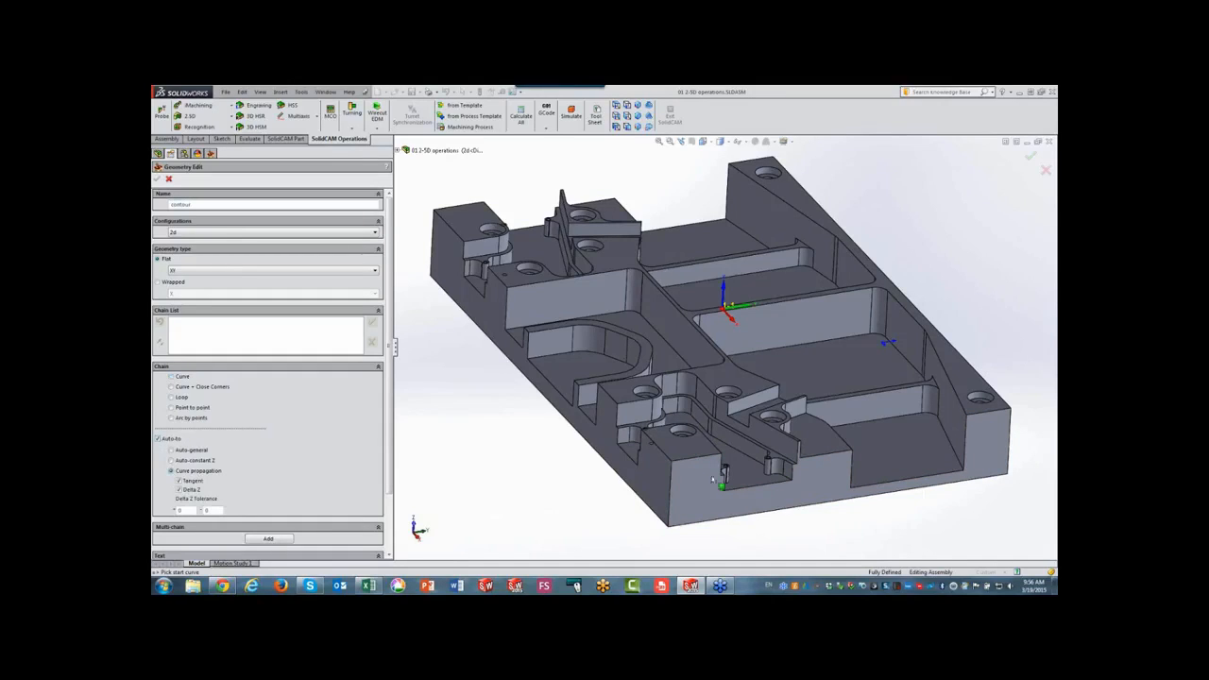
pyautogui.click(963, 410)
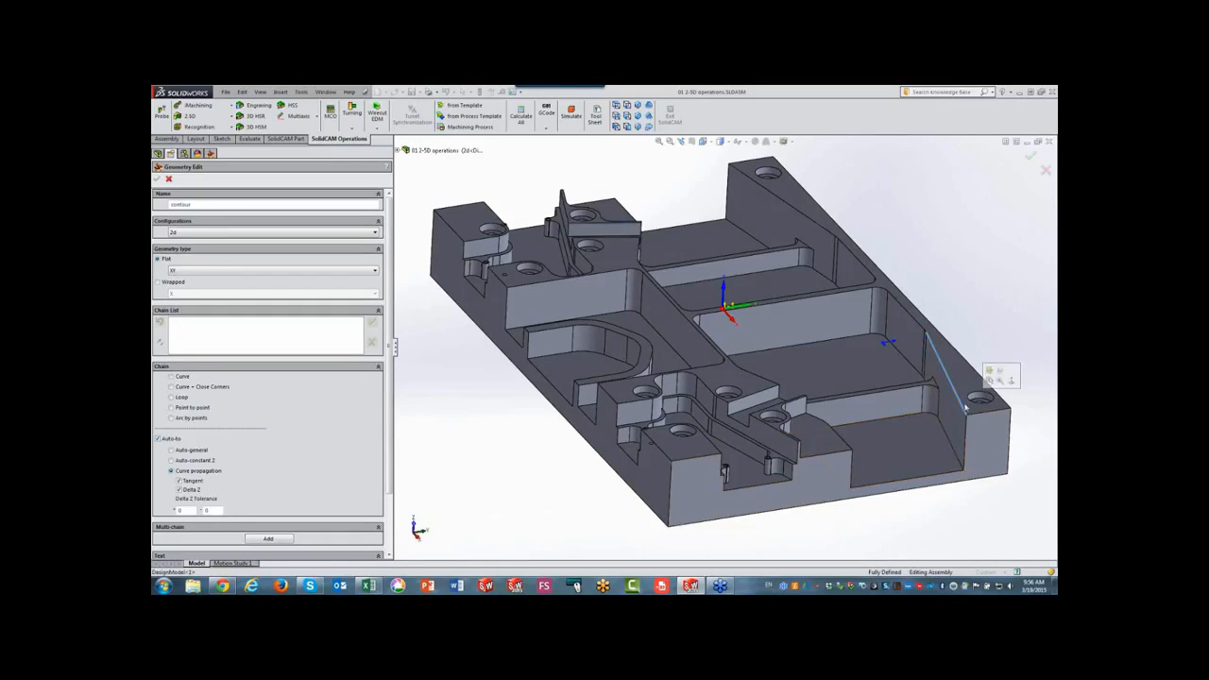
pyautogui.click(773, 382)
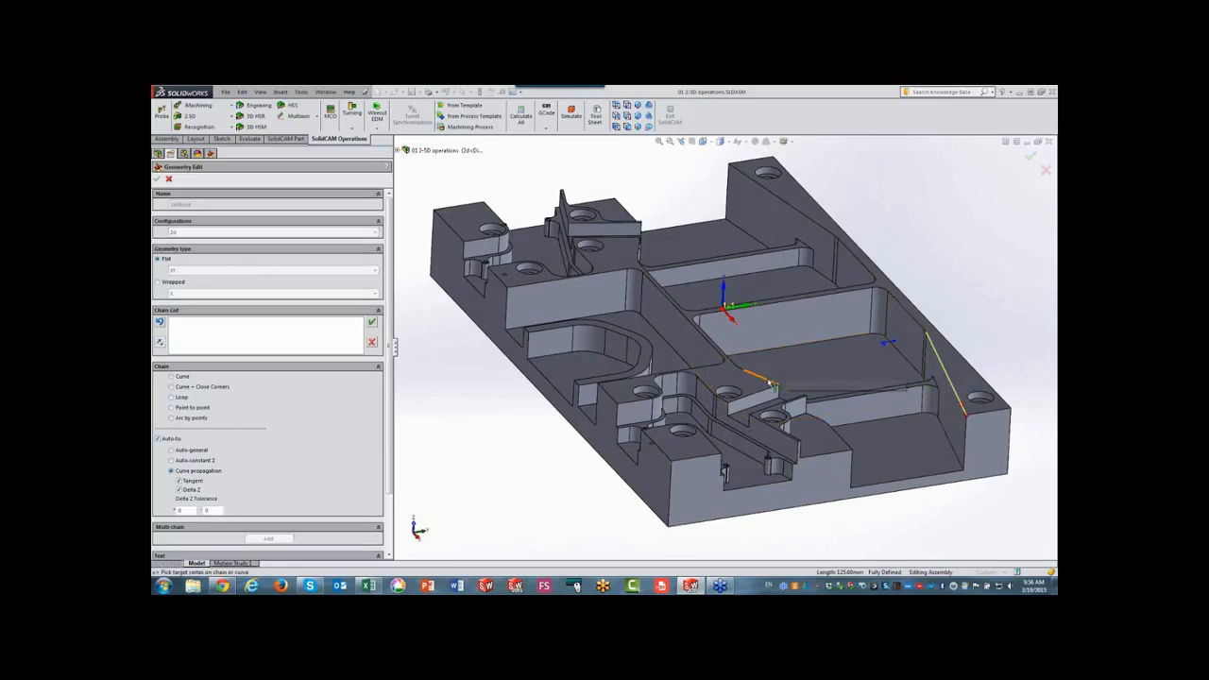
pyautogui.moveTo(878, 519); pyautogui.dragTo(694, 295, button='middle')
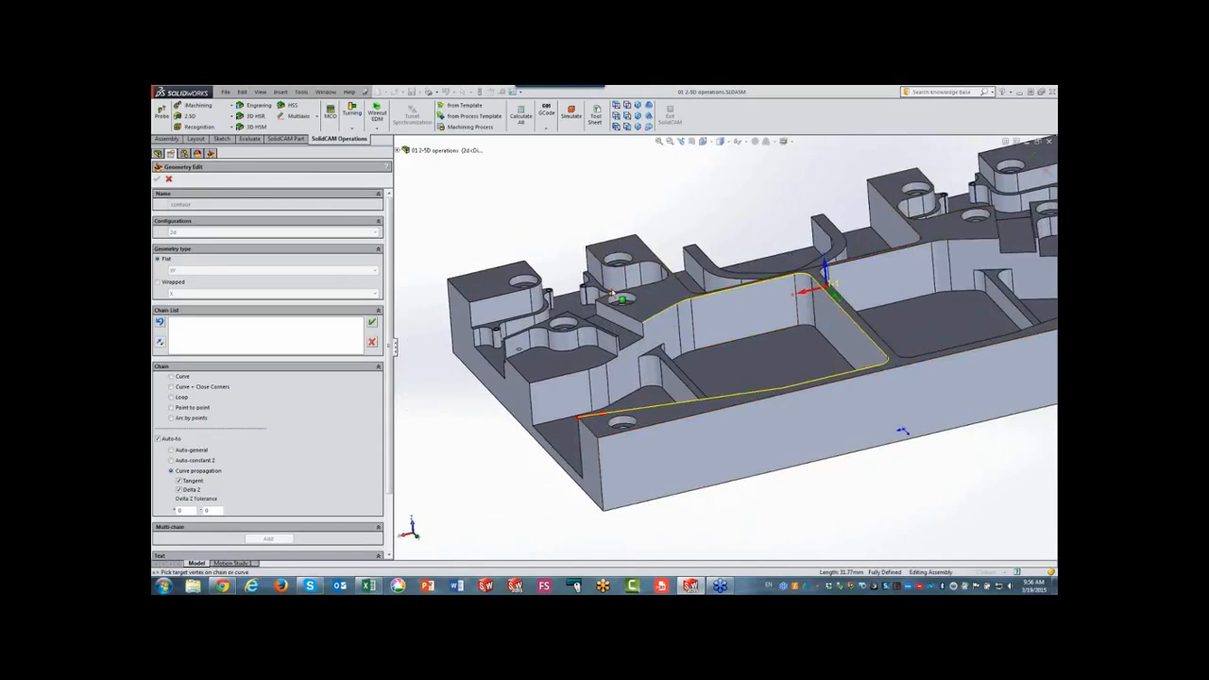
# Extend the chain onto the lower step edge with Curve + Close Corners, close it with a line marked as open edge, and exit the operation.
pyautogui.click(172, 387)
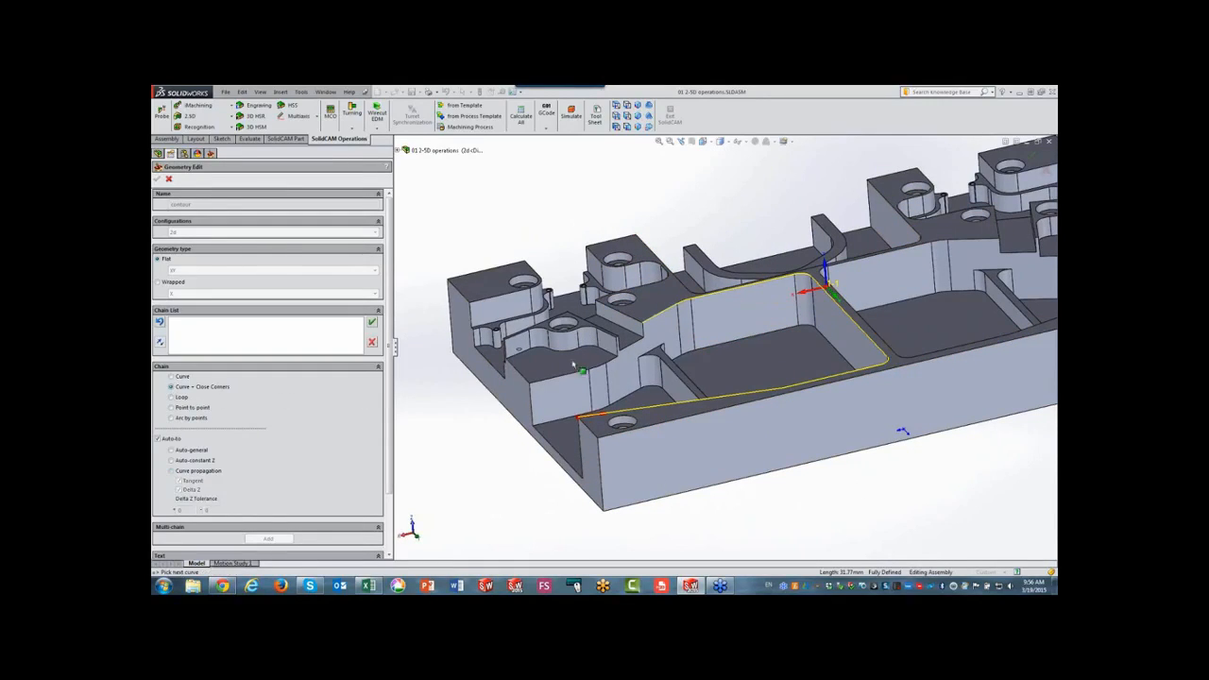
pyautogui.click(615, 368)
pyautogui.click(573, 378)
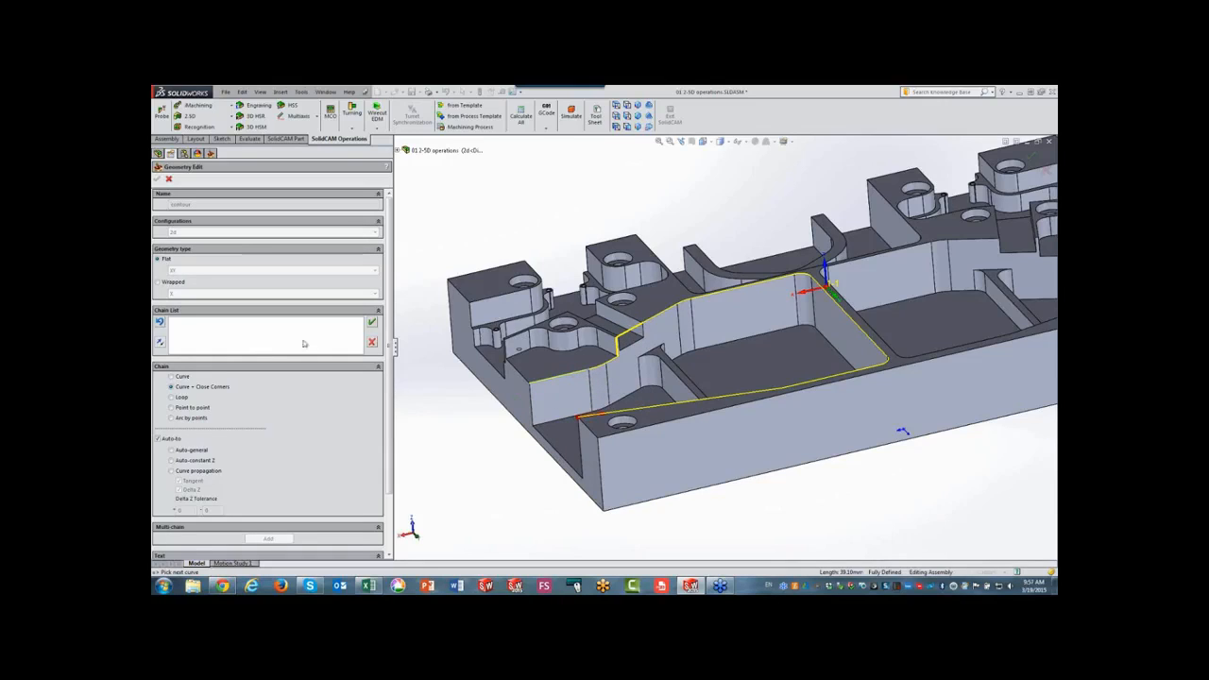
pyautogui.click(371, 323)
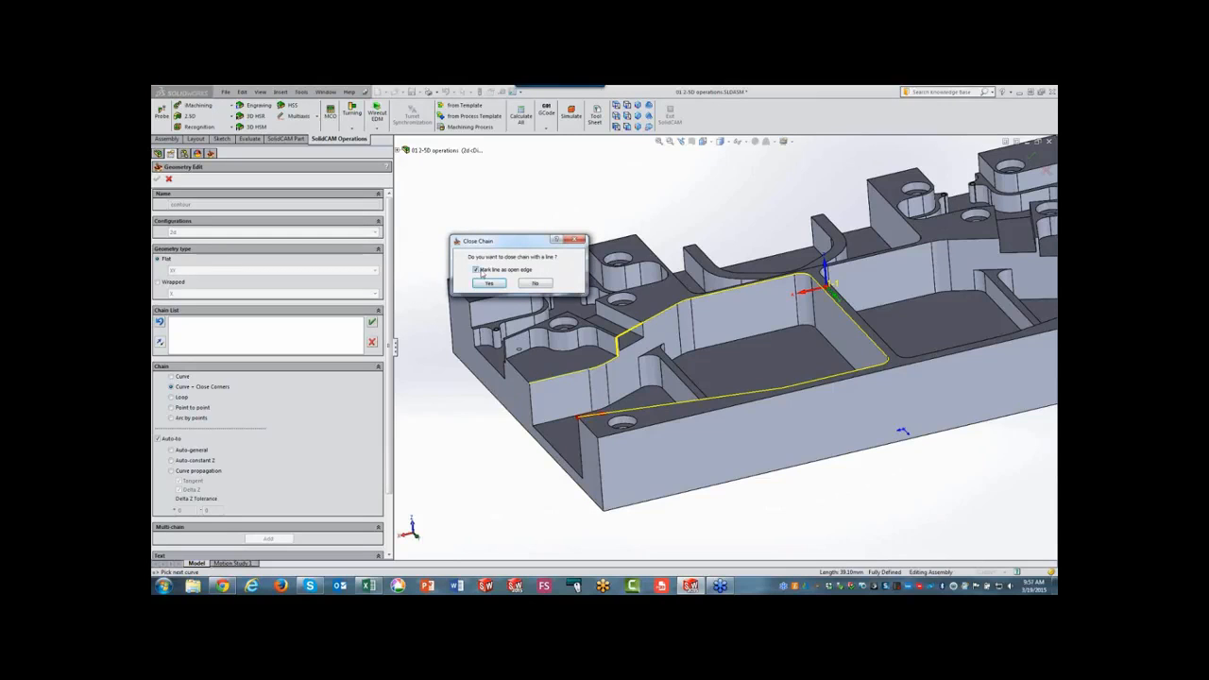
pyautogui.click(488, 283)
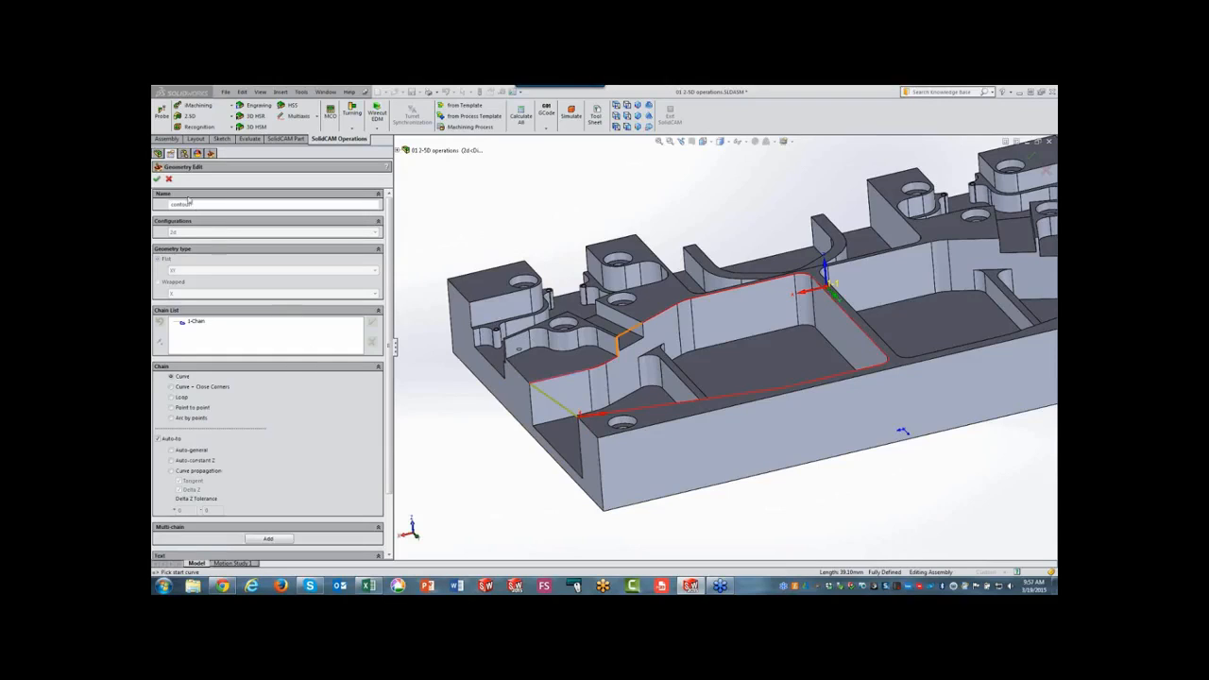
pyautogui.click(158, 179)
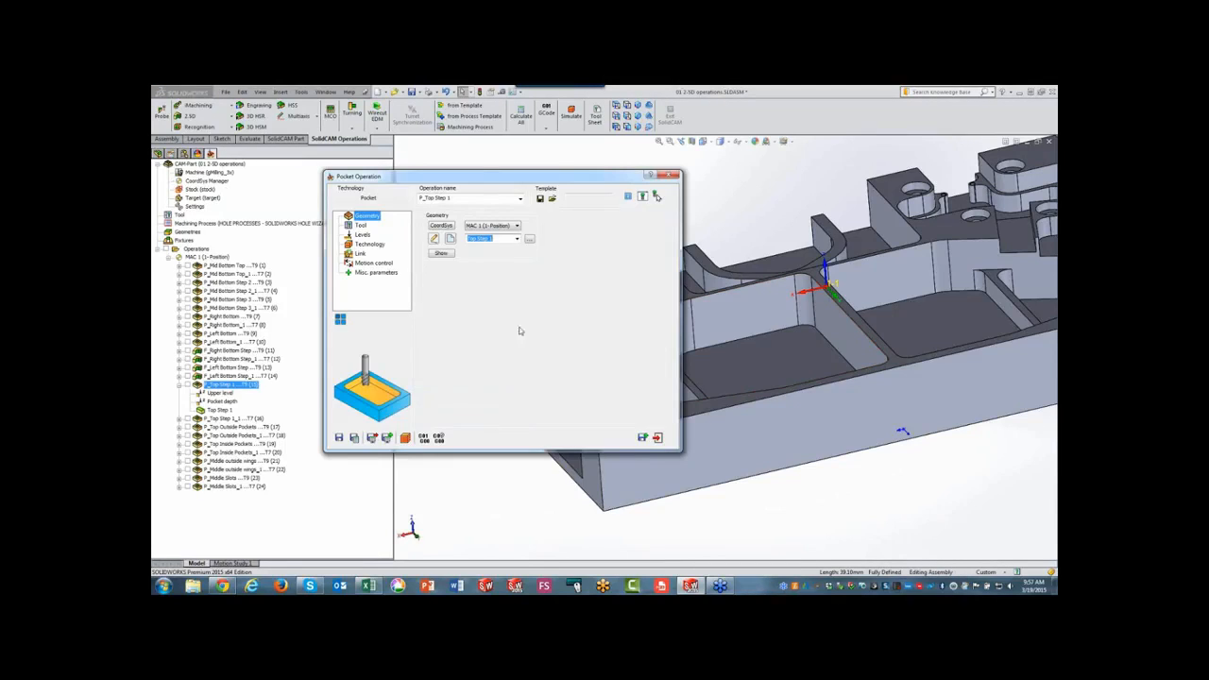
pyautogui.click(657, 437)
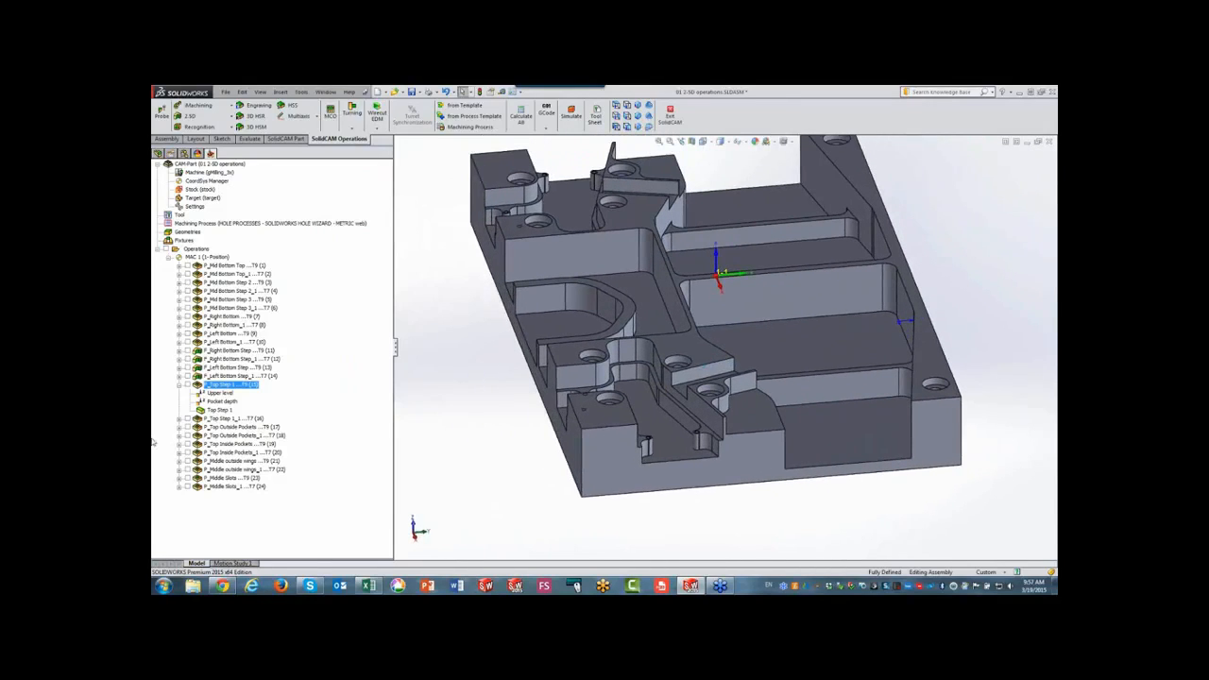
# Display the toolpaths of operations P_Top Step 1 (15) and P_Top Step 1_1 (16) one after the other and hide both again.
pyautogui.click(179, 385)
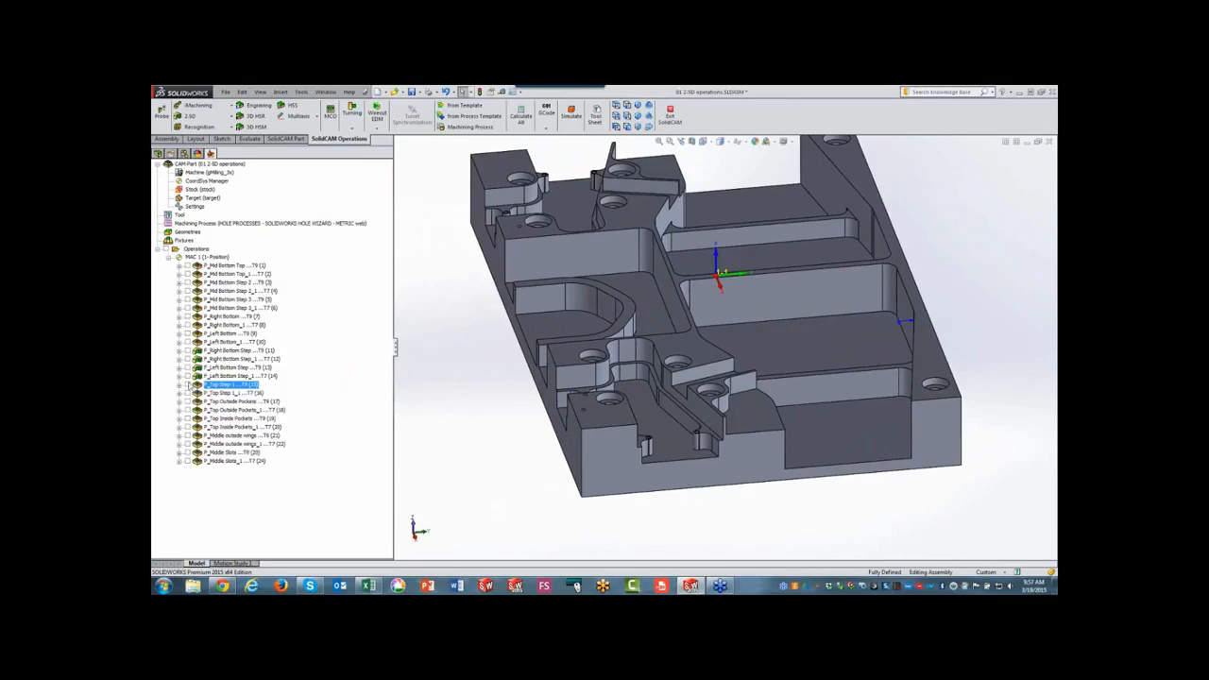
pyautogui.moveTo(805, 224)
pyautogui.mouseDown(button='middle')
pyautogui.moveTo(767, 218)
pyautogui.moveTo(743, 236)
pyautogui.moveTo(728, 253)
pyautogui.moveTo(747, 277)
pyautogui.mouseUp(button='middle')
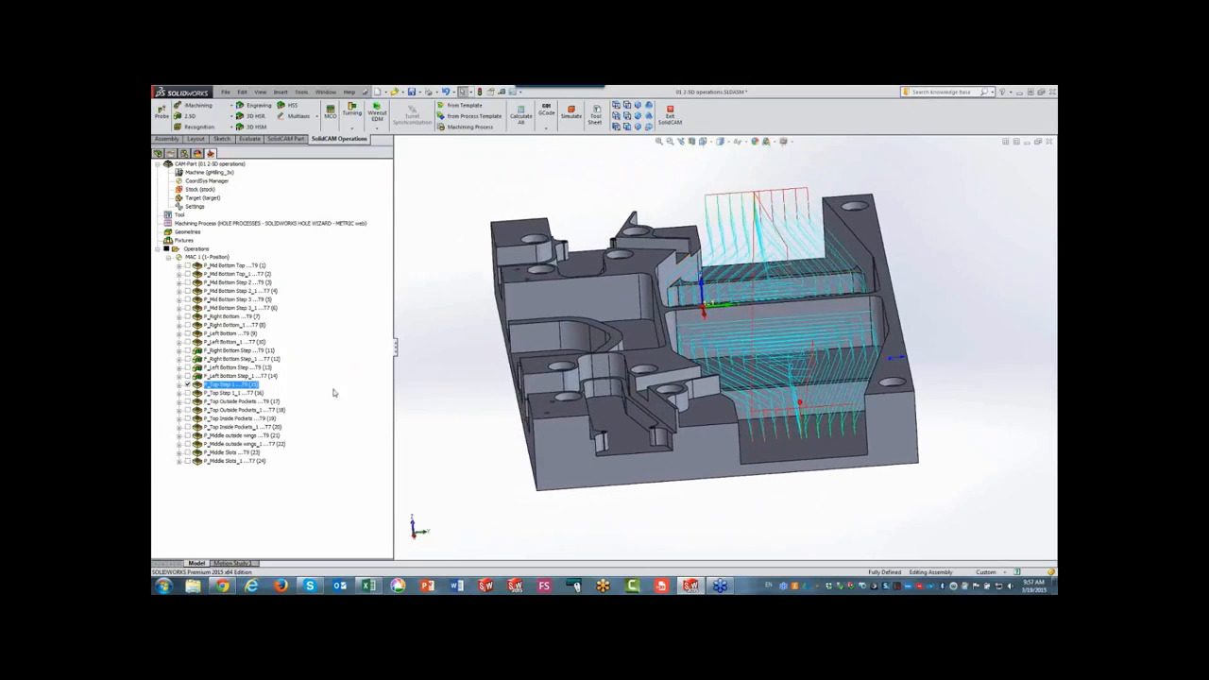
pyautogui.click(189, 385)
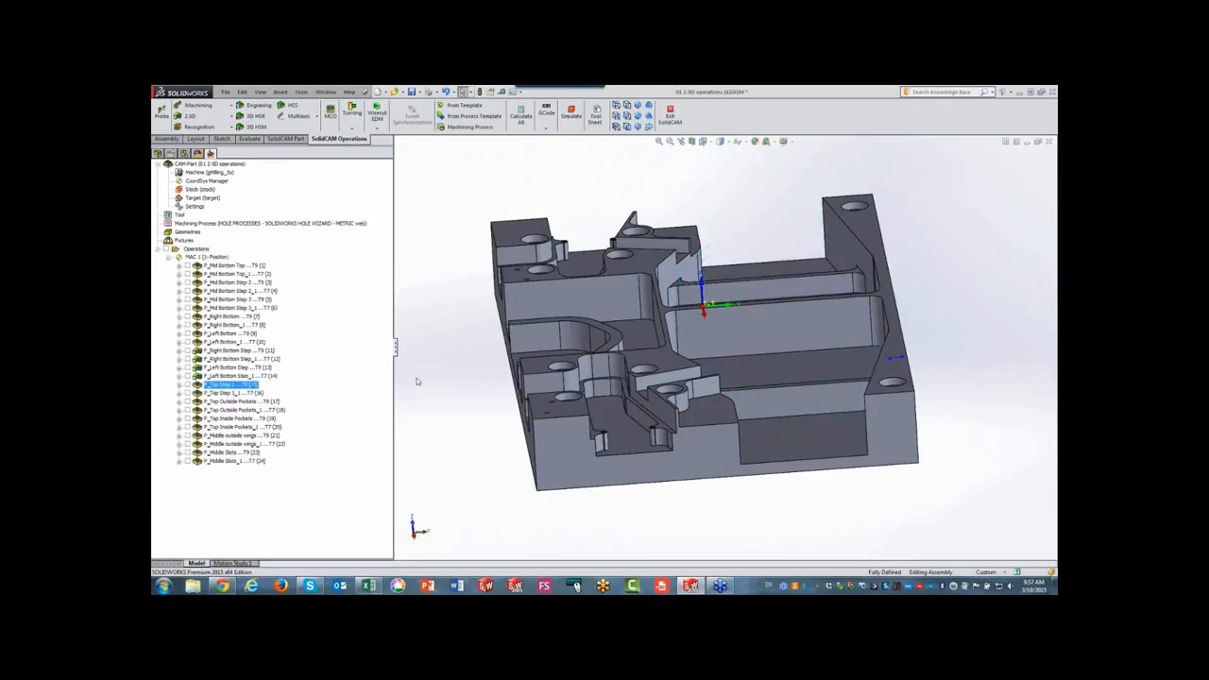
pyautogui.click(189, 392)
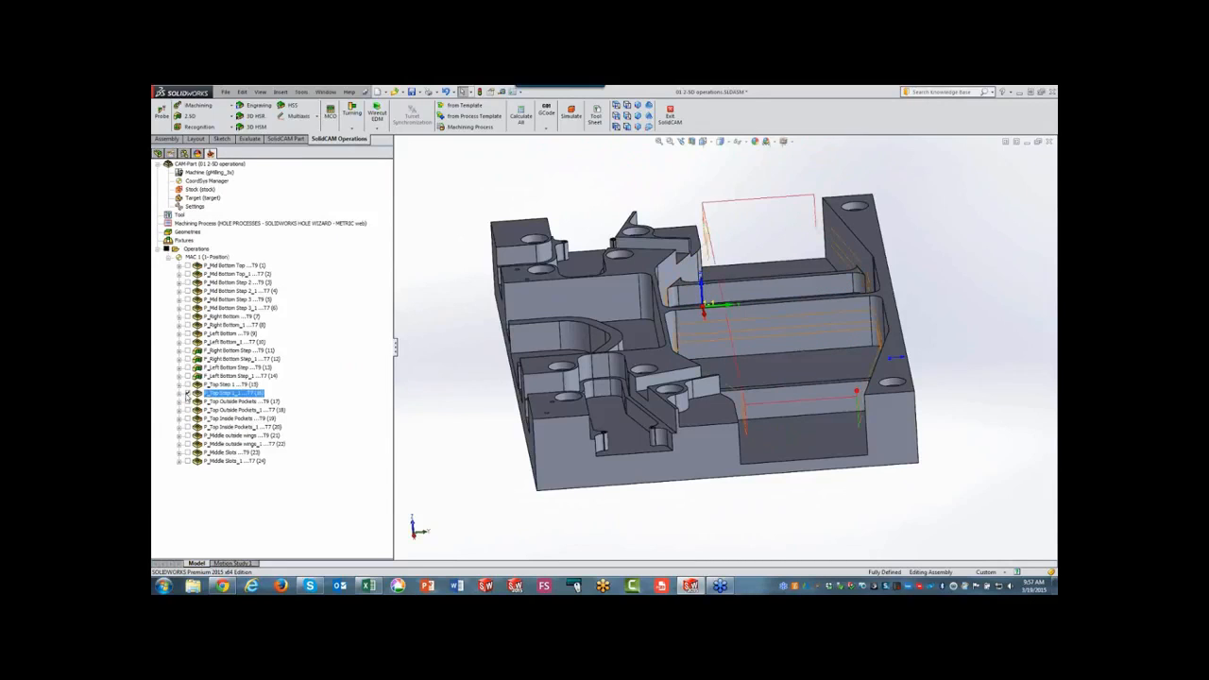
pyautogui.click(187, 398)
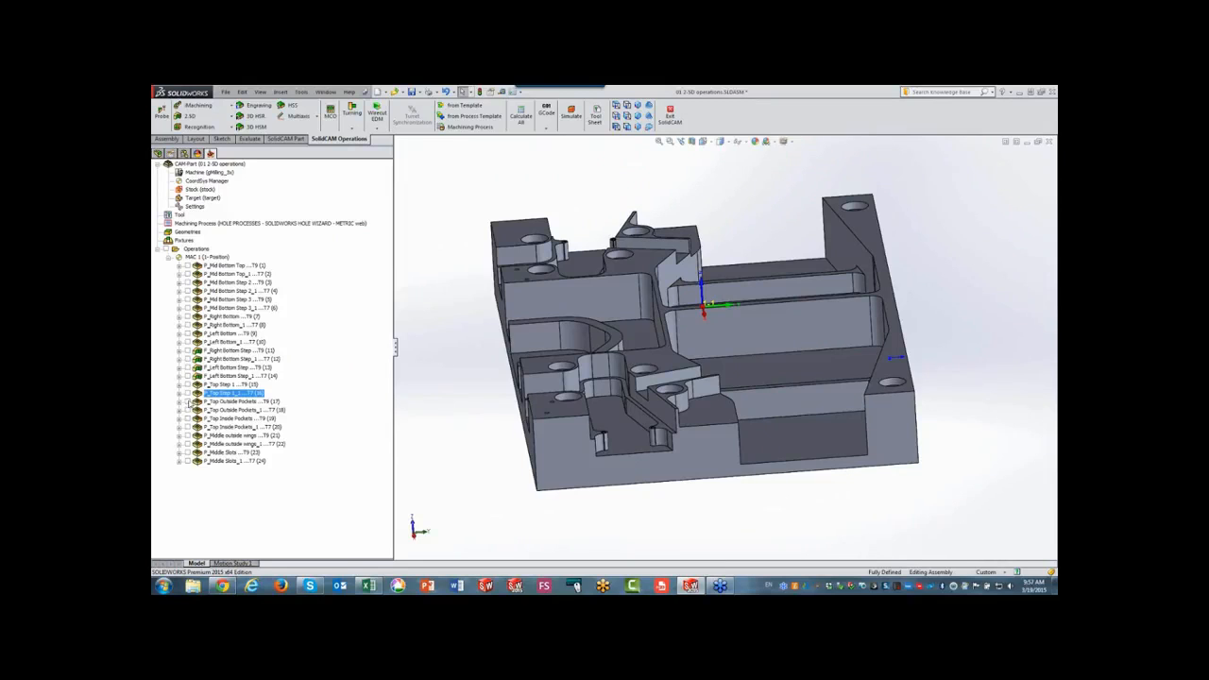
# Display the toolpath of P_Top Outside Pockets (17), measure the distance between the outside and inside pocket floors, and hide the toolpath.
pyautogui.click(188, 401)
pyautogui.moveTo(869, 506); pyautogui.dragTo(867, 501, button='middle')
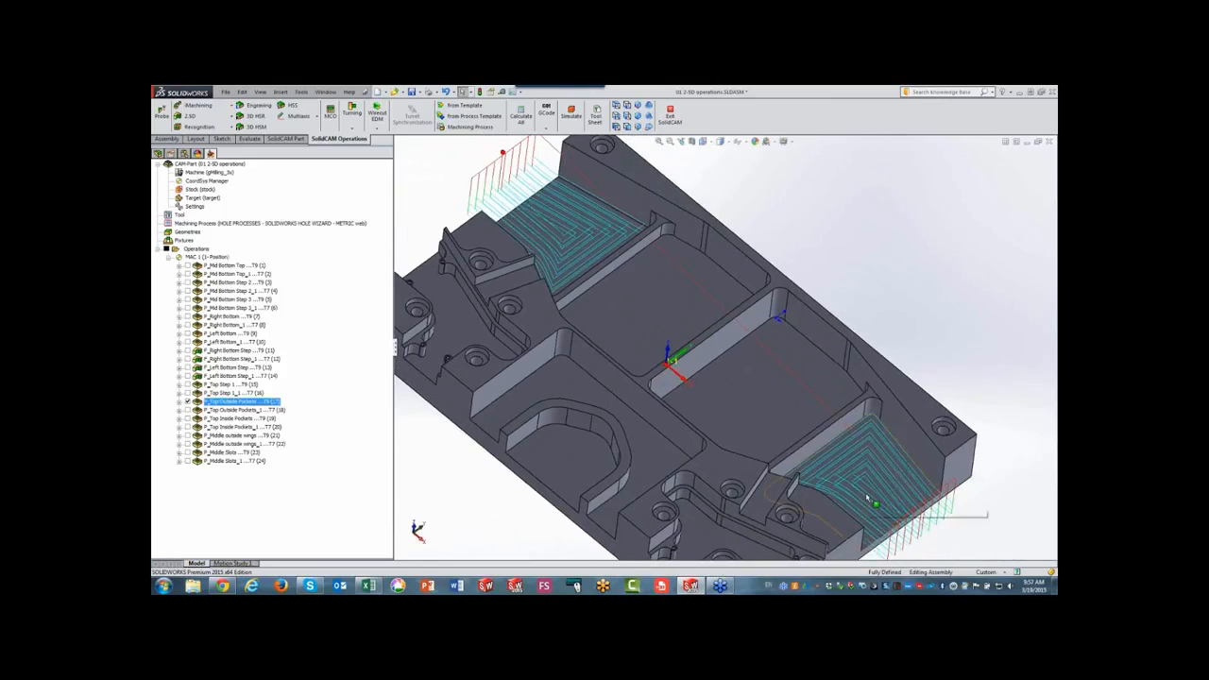
pyautogui.click(866, 502)
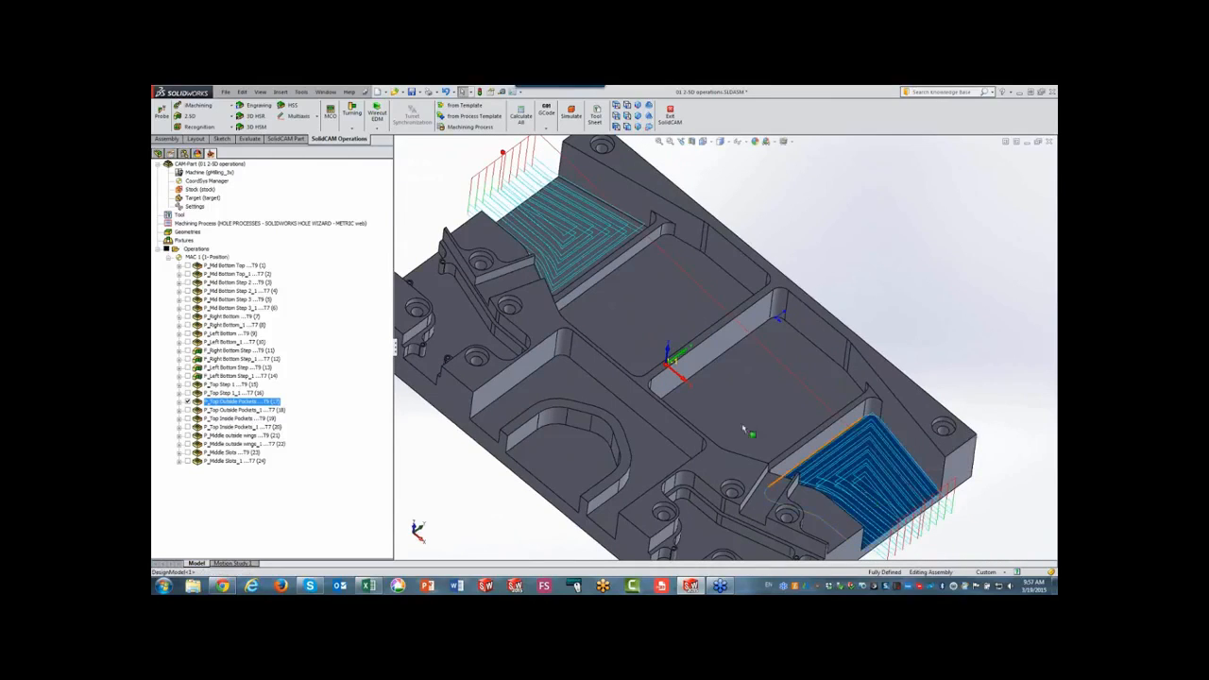
pyautogui.click(578, 259)
pyautogui.click(589, 243)
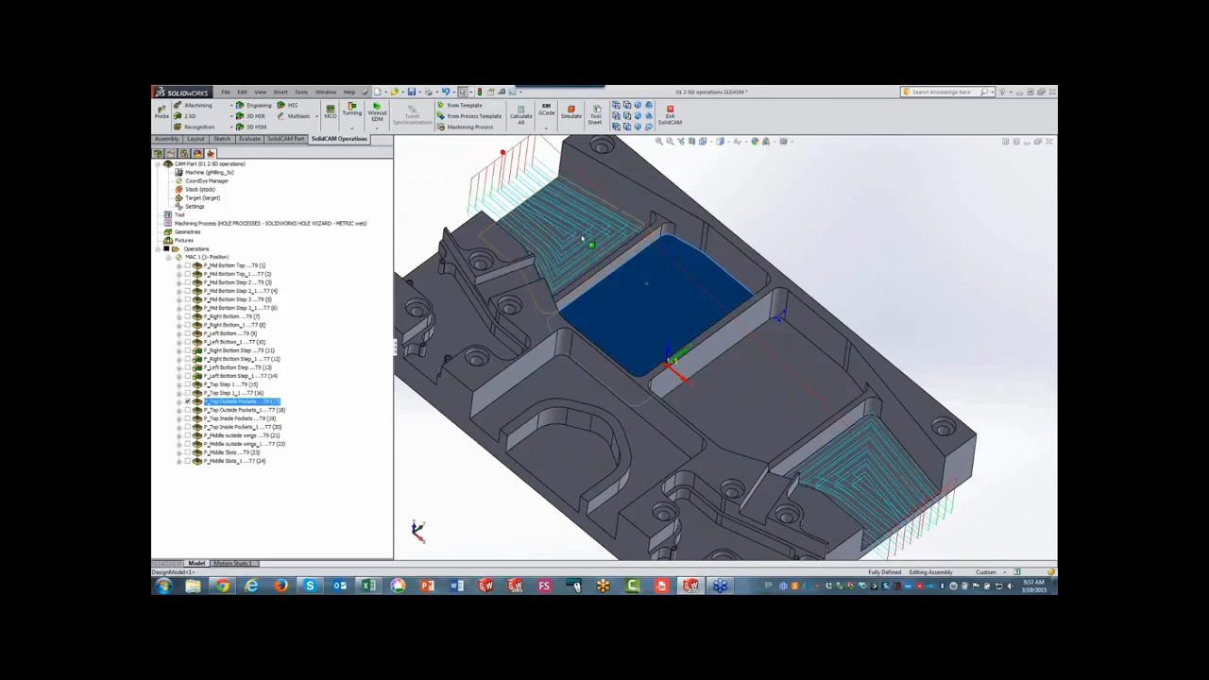
pyautogui.keyDown('ctrl'); pyautogui.click(580, 238); pyautogui.keyUp('ctrl')
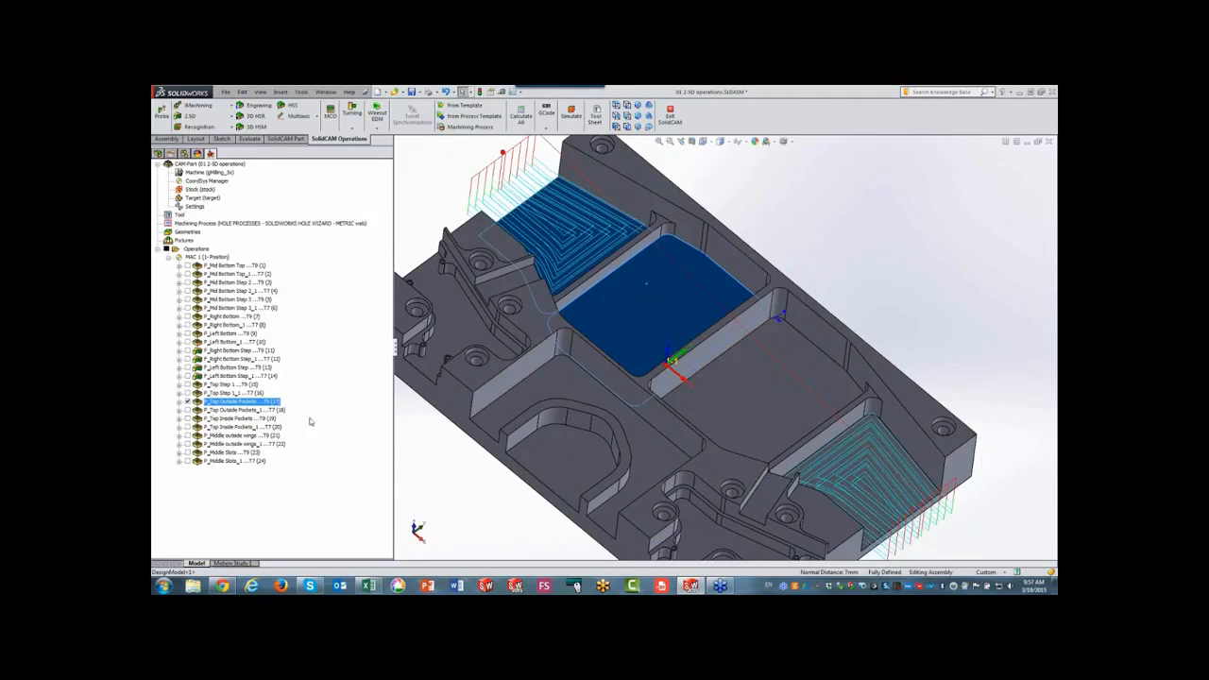
pyautogui.click(187, 403)
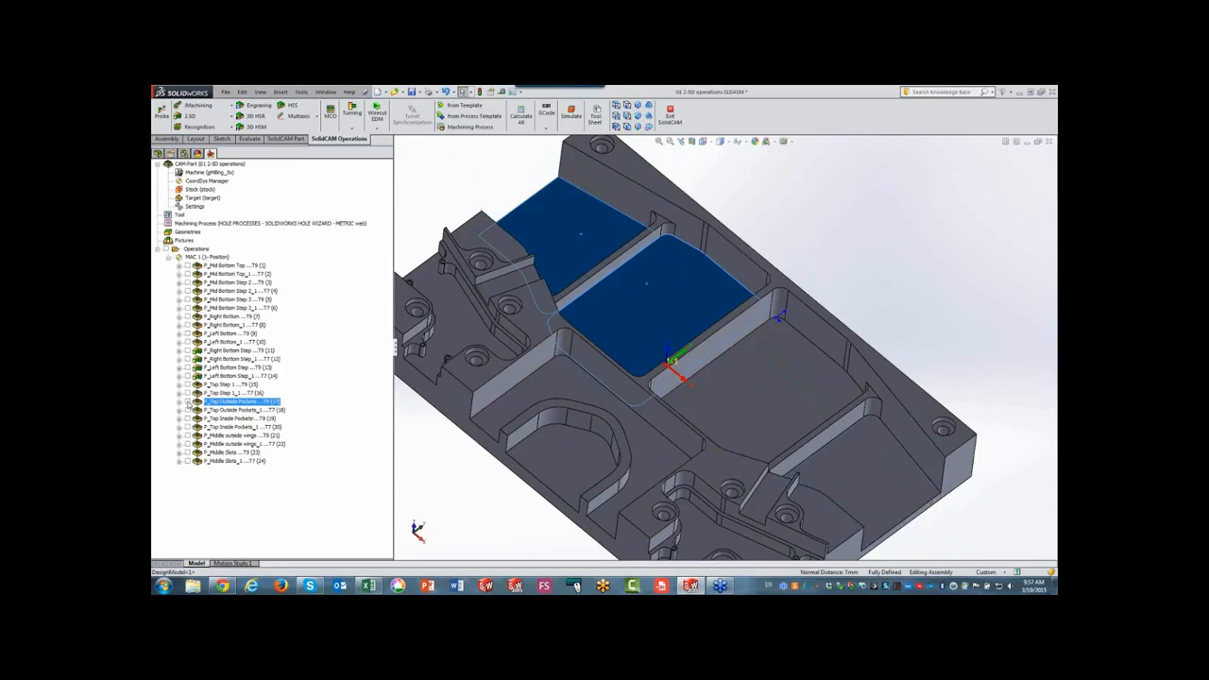
pyautogui.click(187, 402)
pyautogui.click(187, 402)
# Review the toolpaths of P_Top Inside Pockets (19), P_Middle outside wings (21) and P_Middle Slots (23) in isometric view, hiding each again.
pyautogui.click(187, 418)
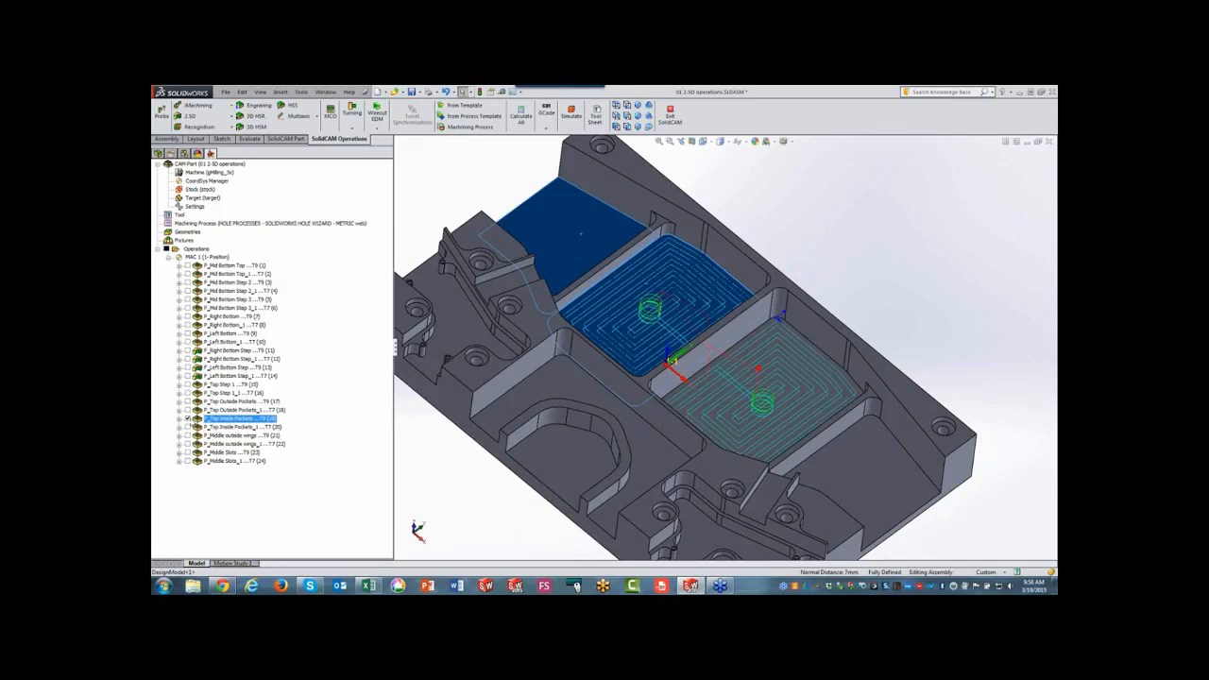
pyautogui.click(458, 516)
pyautogui.hotkey('ctrl', '7')
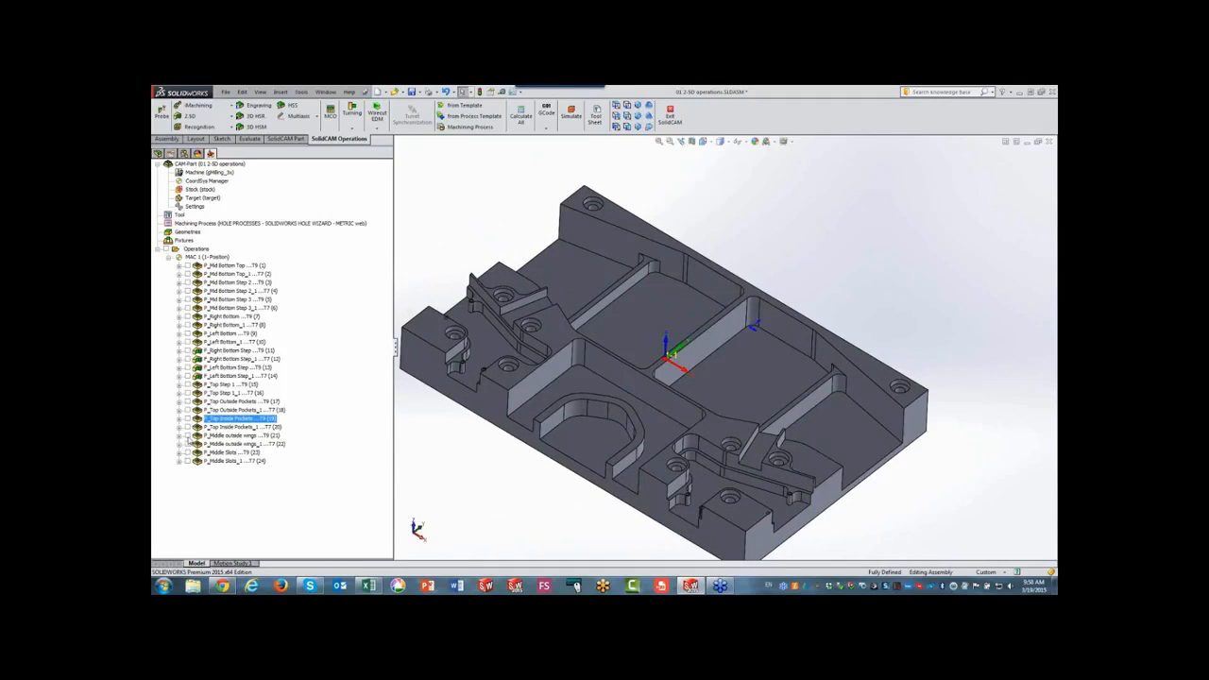
pyautogui.click(188, 439)
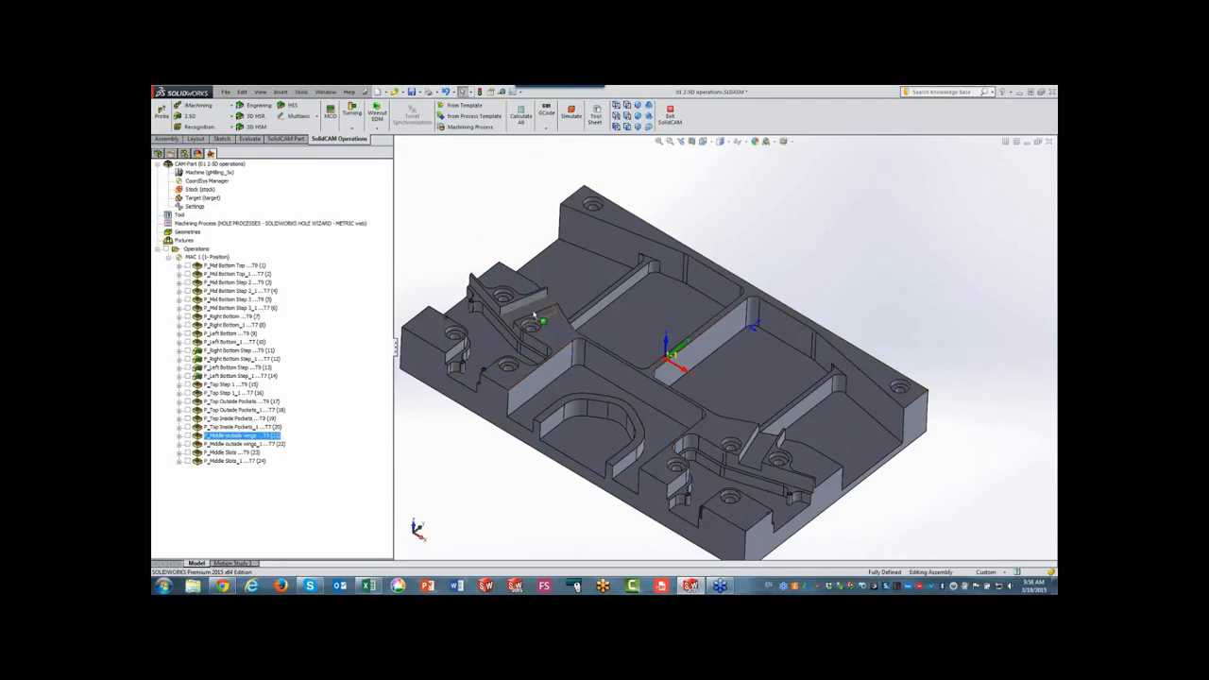
pyautogui.click(194, 454)
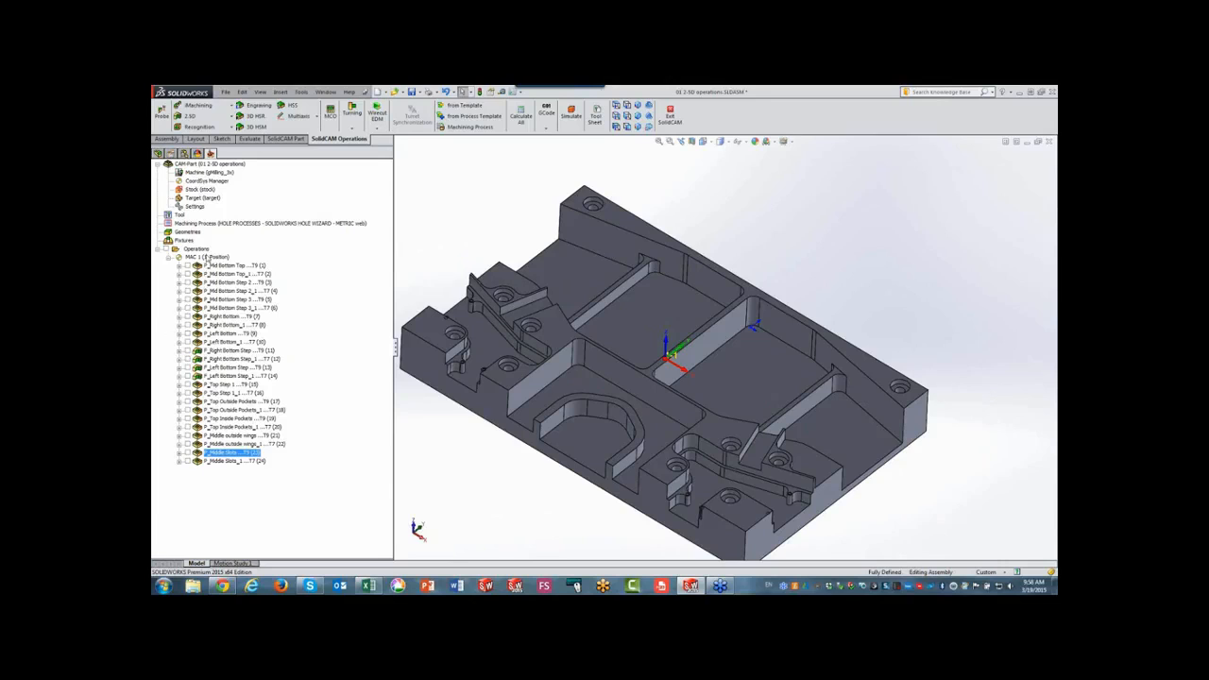
# Run the Host CAD simulation of all operations, with the Simulation Data window moved next to the Simulation controls.
pyautogui.click(196, 248)
pyautogui.moveTo(560, 90)
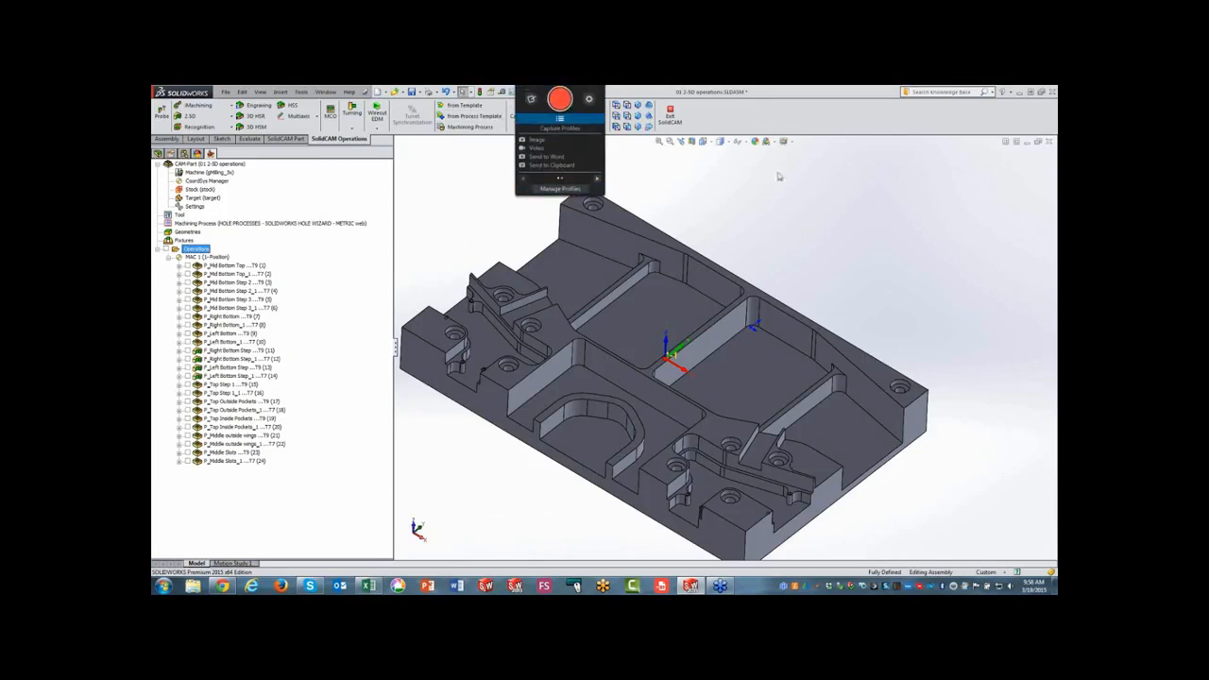
pyautogui.click(570, 116)
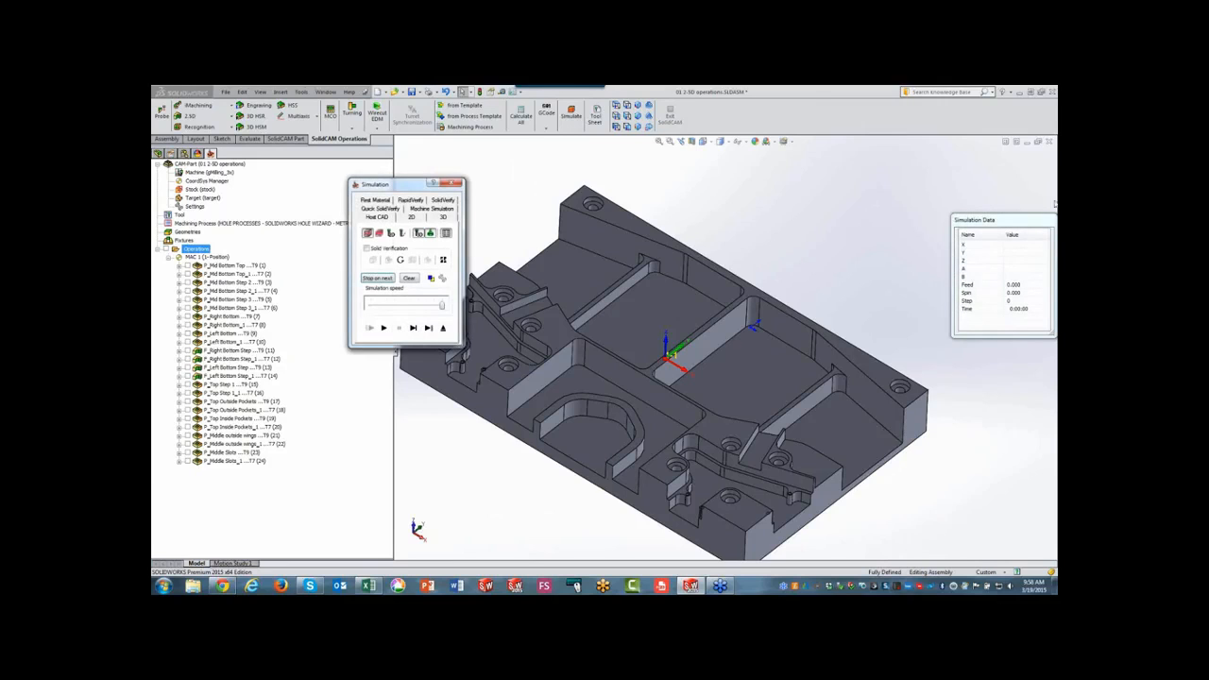
pyautogui.moveTo(1012, 219); pyautogui.dragTo(798, 184)
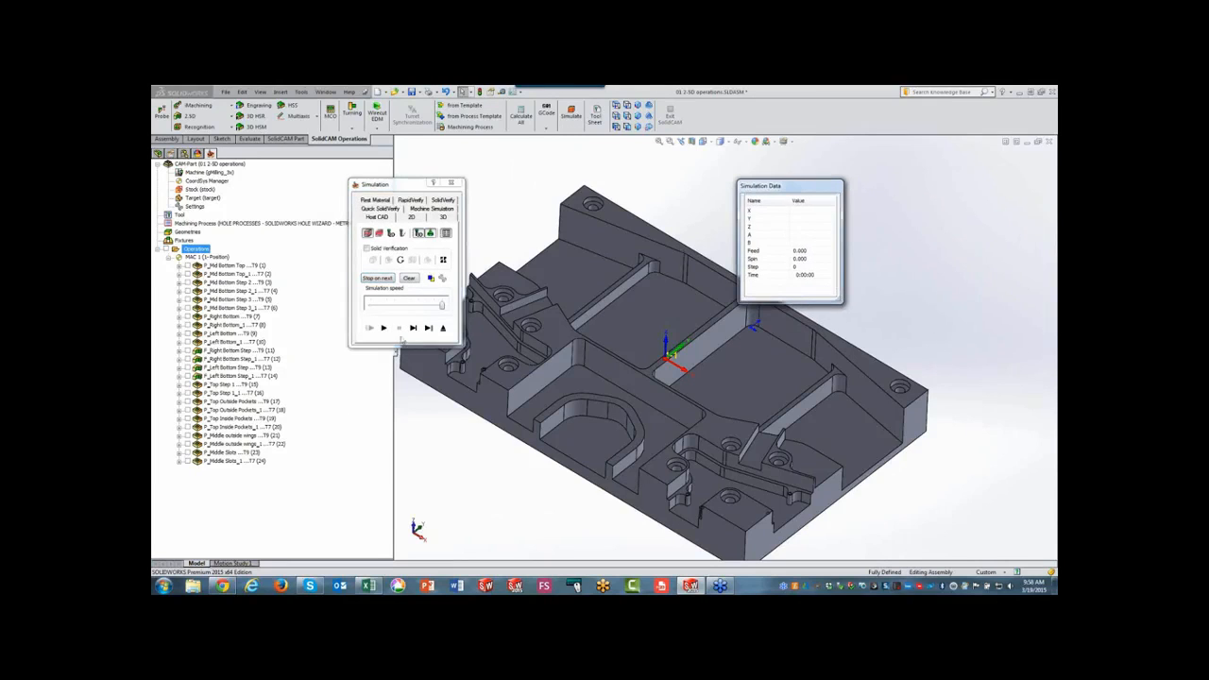
pyautogui.click(384, 328)
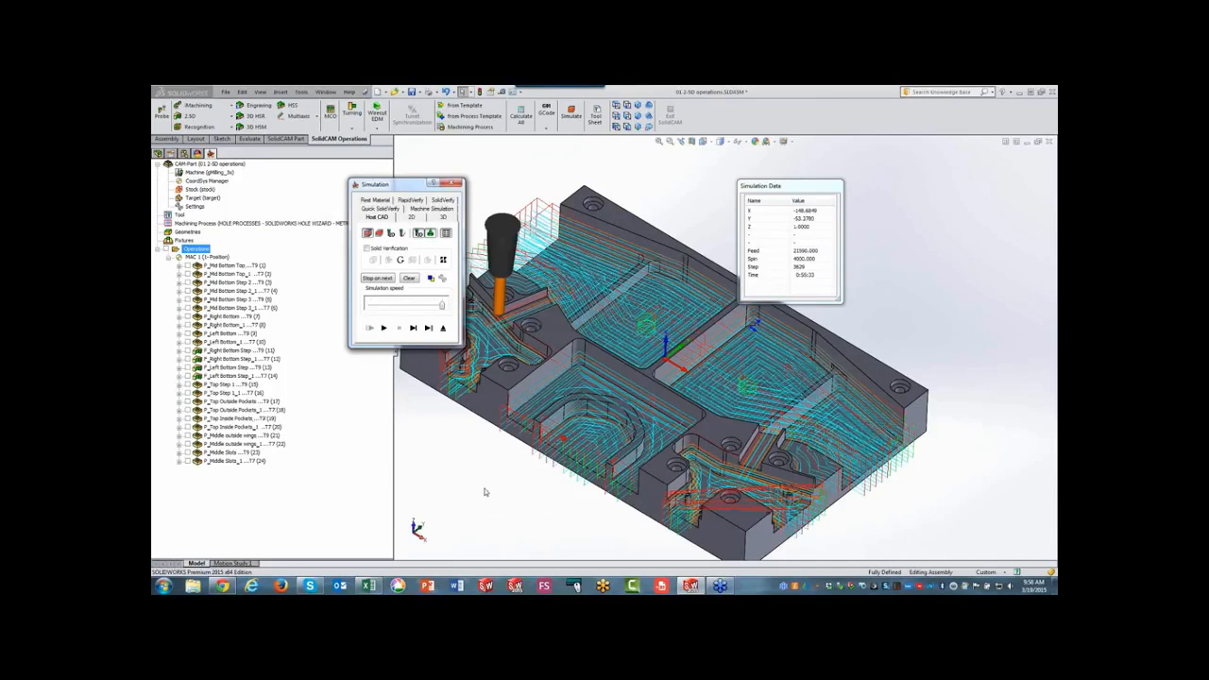
# Switch to the Excel comparison chart, review the Standard 2.5D Milling column, and return to the simulated part in SolidWorks.
pyautogui.click(370, 586)
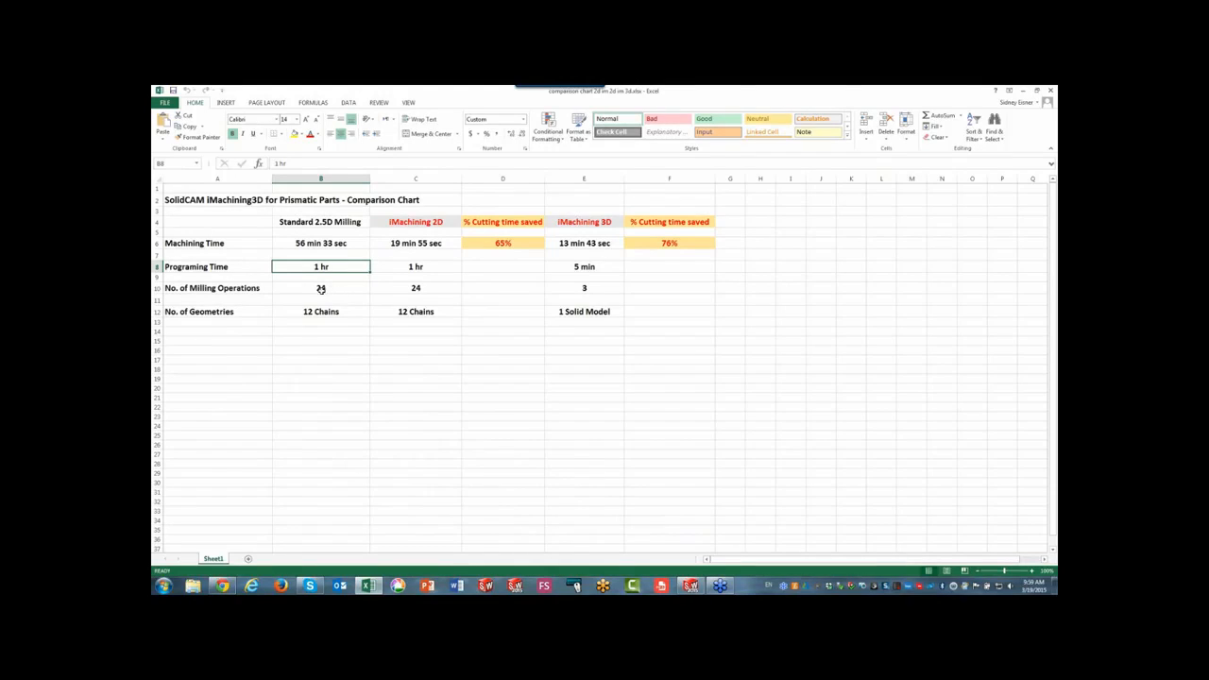
pyautogui.click(1022, 91)
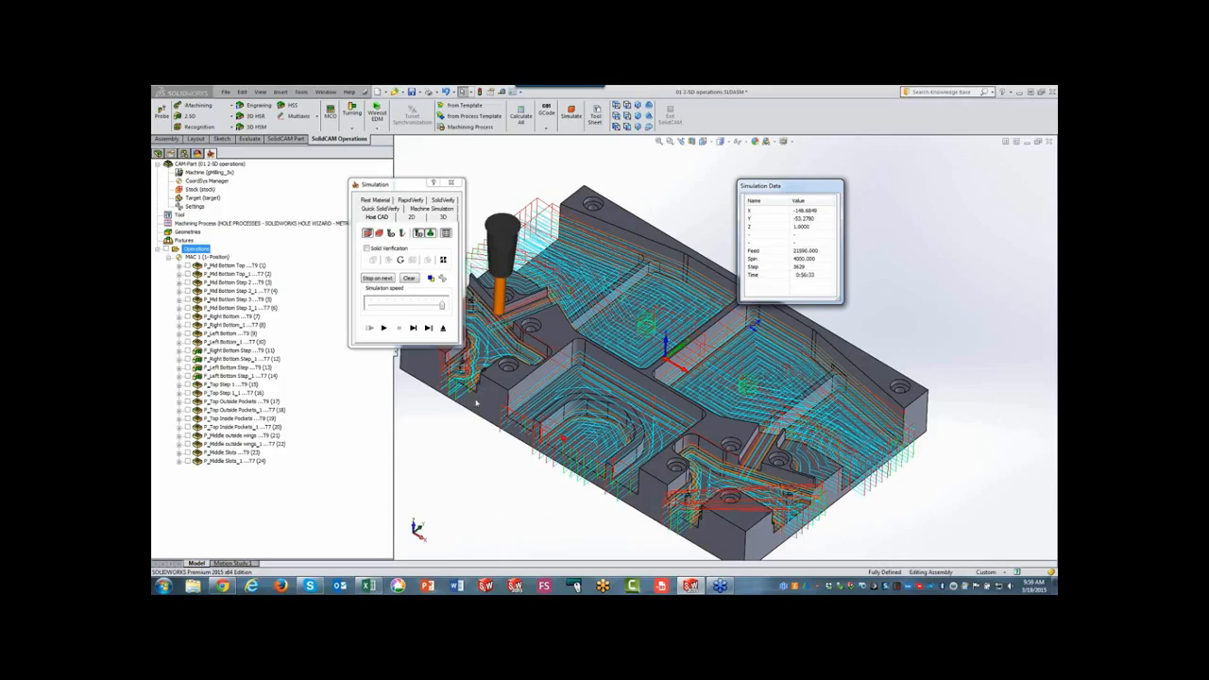
# Exit the simulation, close the 2.5D part and open the CAM part 02 iMachining 2D.
pyautogui.click(443, 329)
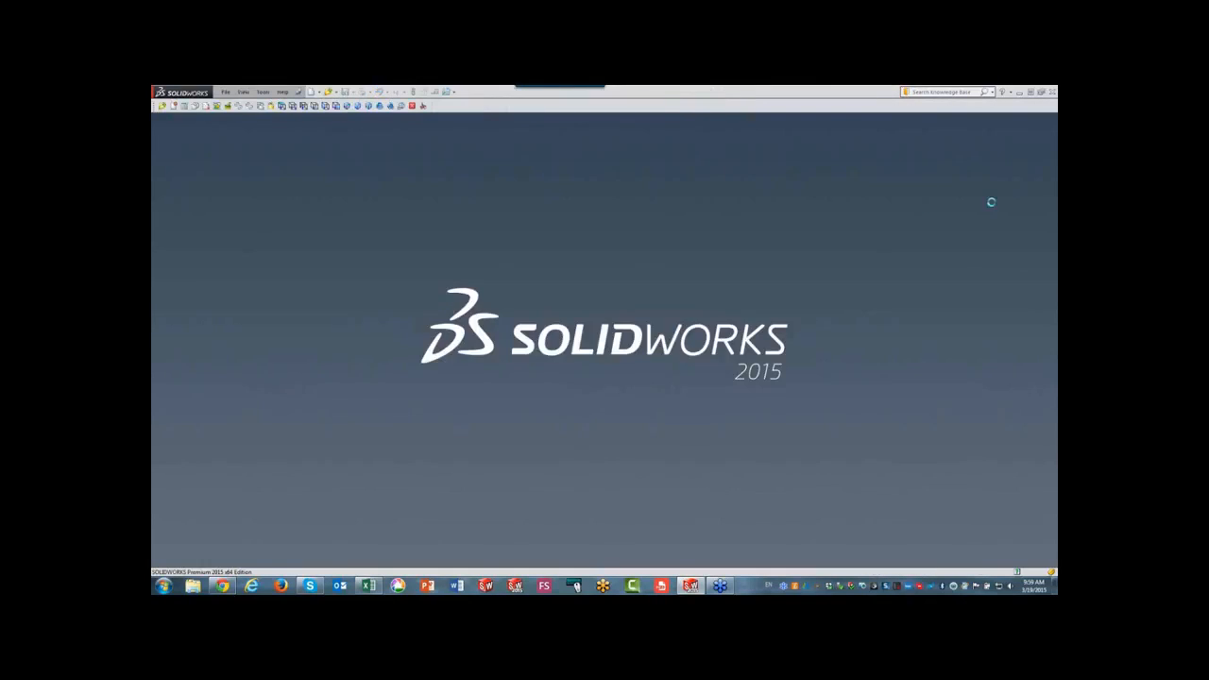
pyautogui.click(161, 106)
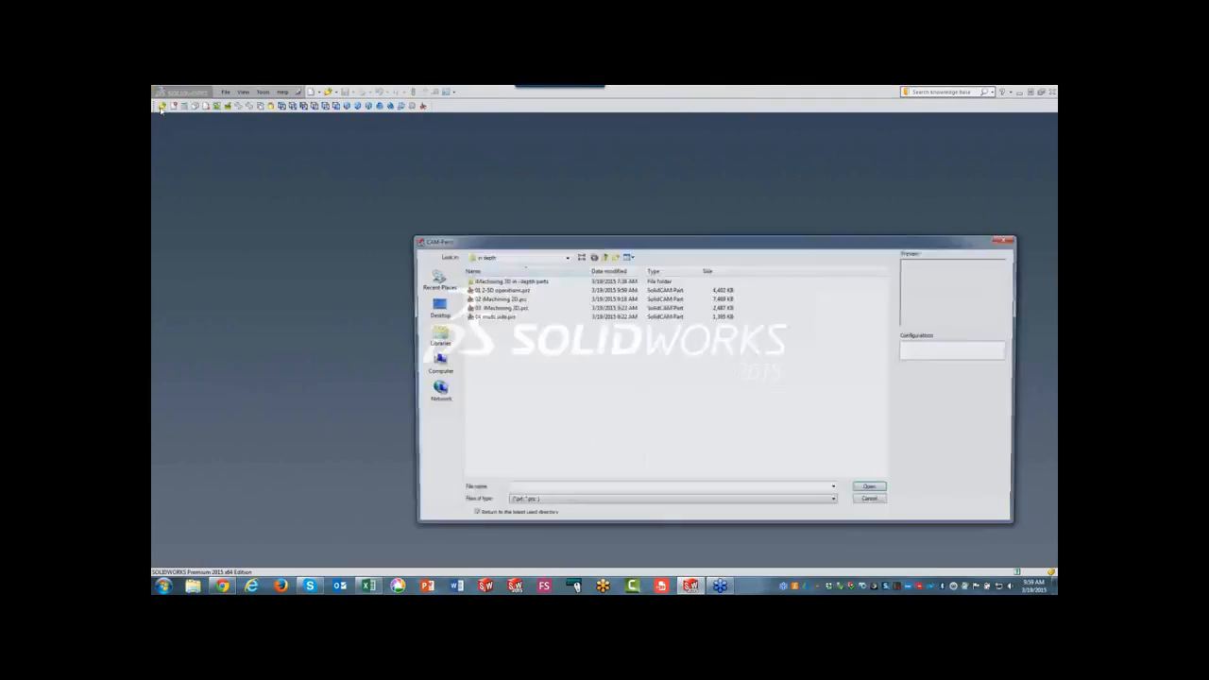
pyautogui.click(492, 298)
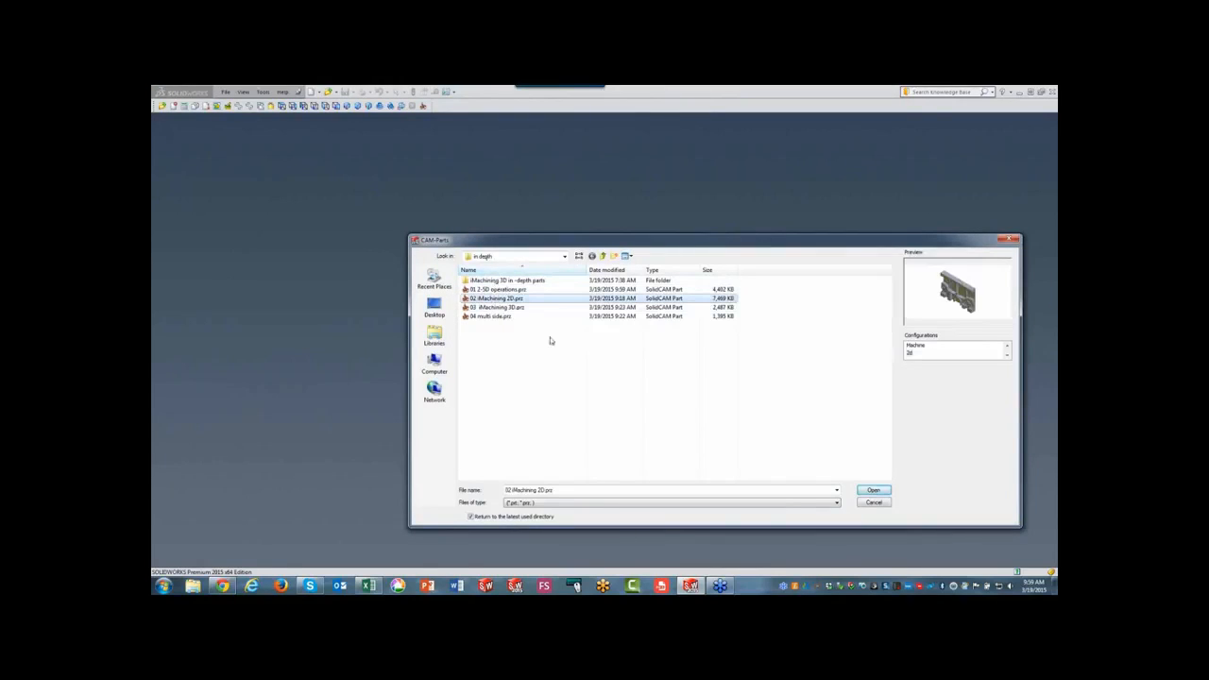
pyautogui.click(872, 490)
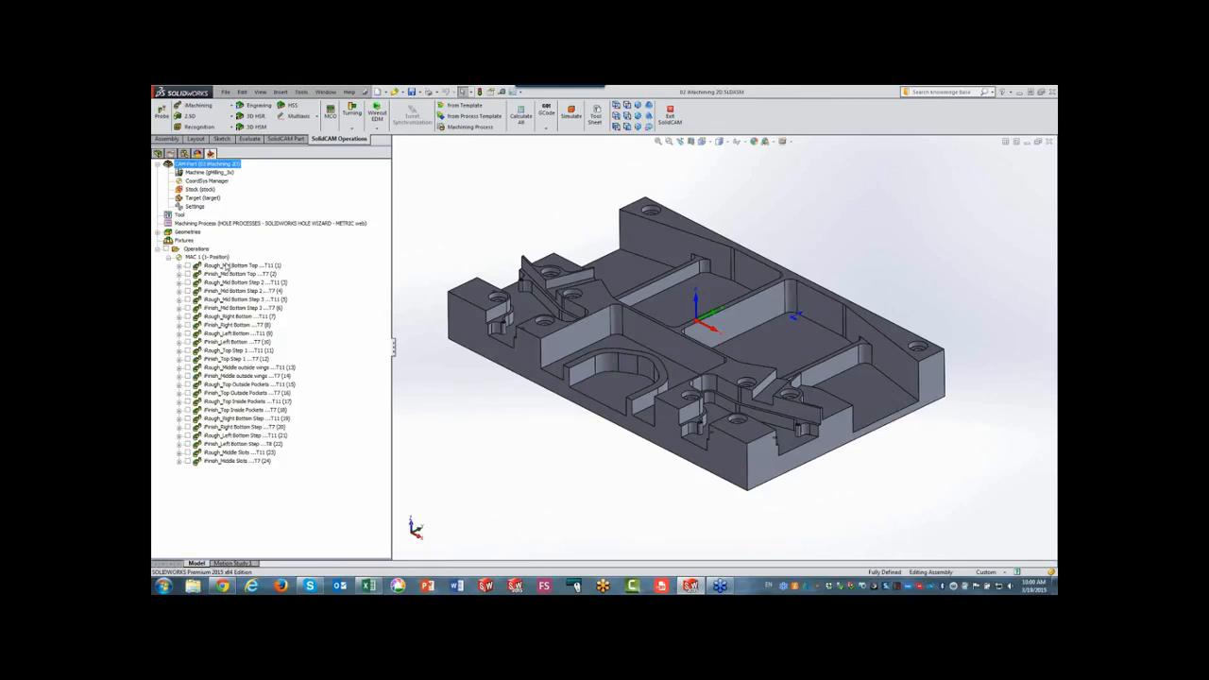
# Open the iRough_Mid Bottom Top (1) operation for editing and show its Mid Bottom Top geometry on the model.
pyautogui.doubleClick(227, 268)
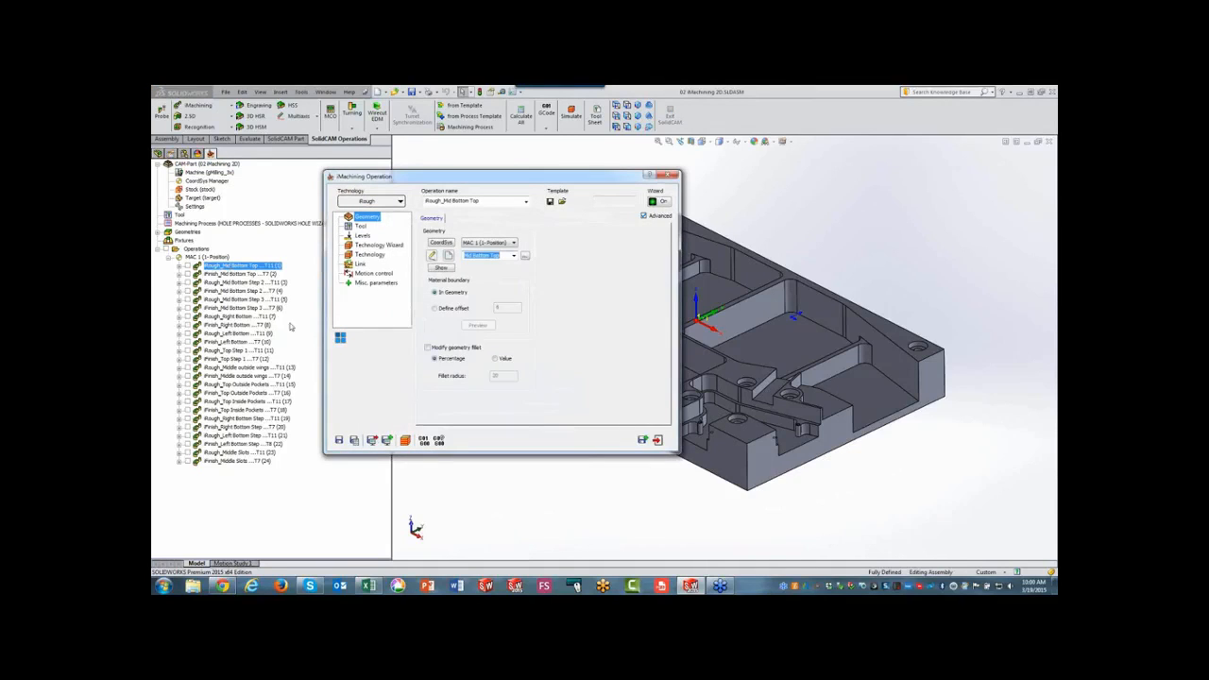
pyautogui.click(440, 269)
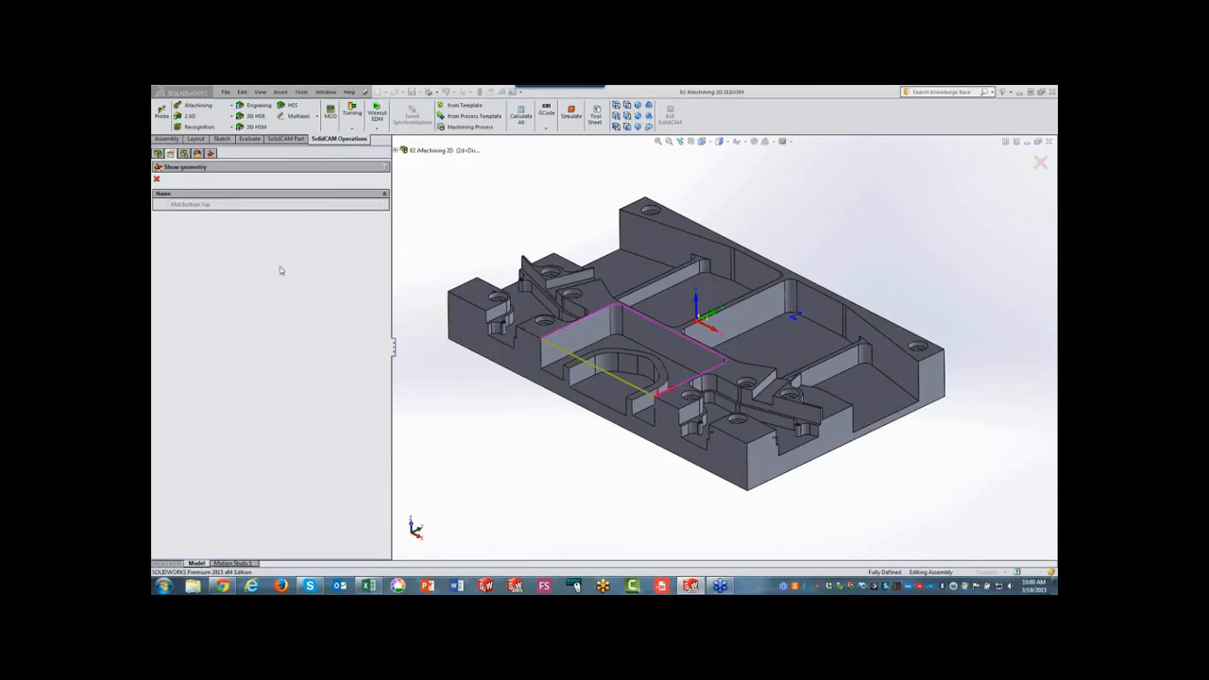
pyautogui.click(158, 180)
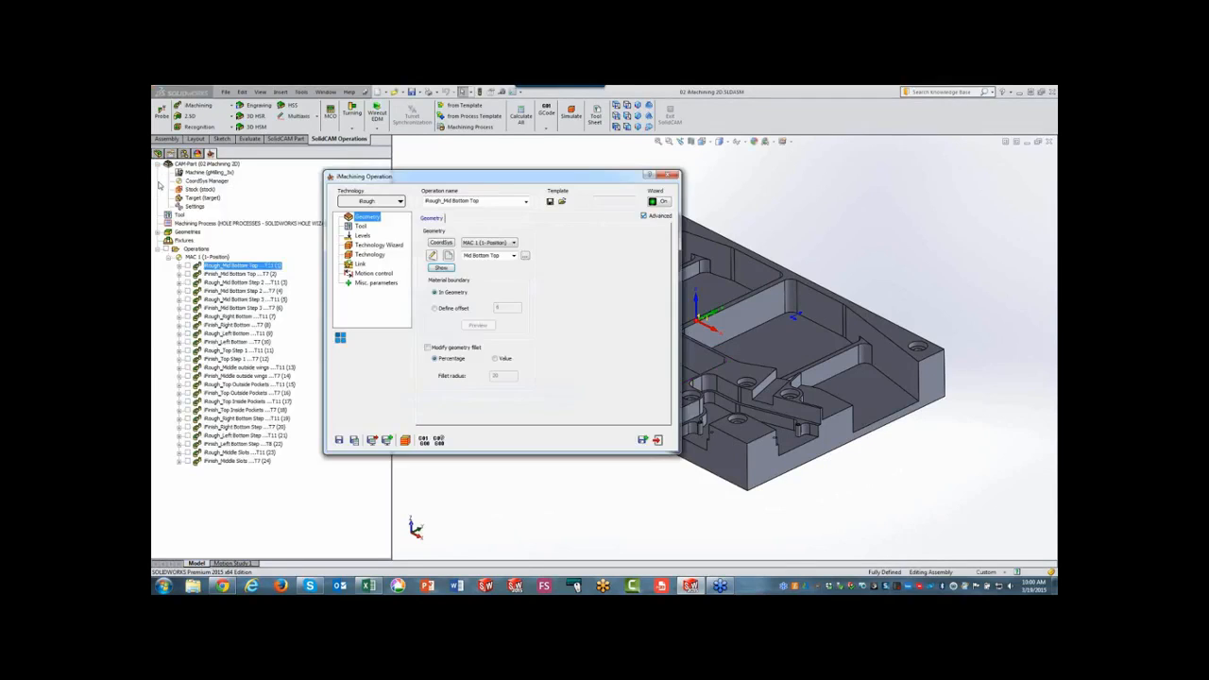
# Review the tool, levels with picked pocket depth, and Technology Wizard cutting conditions of iRough_Mid Bottom Top, and close the operation.
pyautogui.click(361, 226)
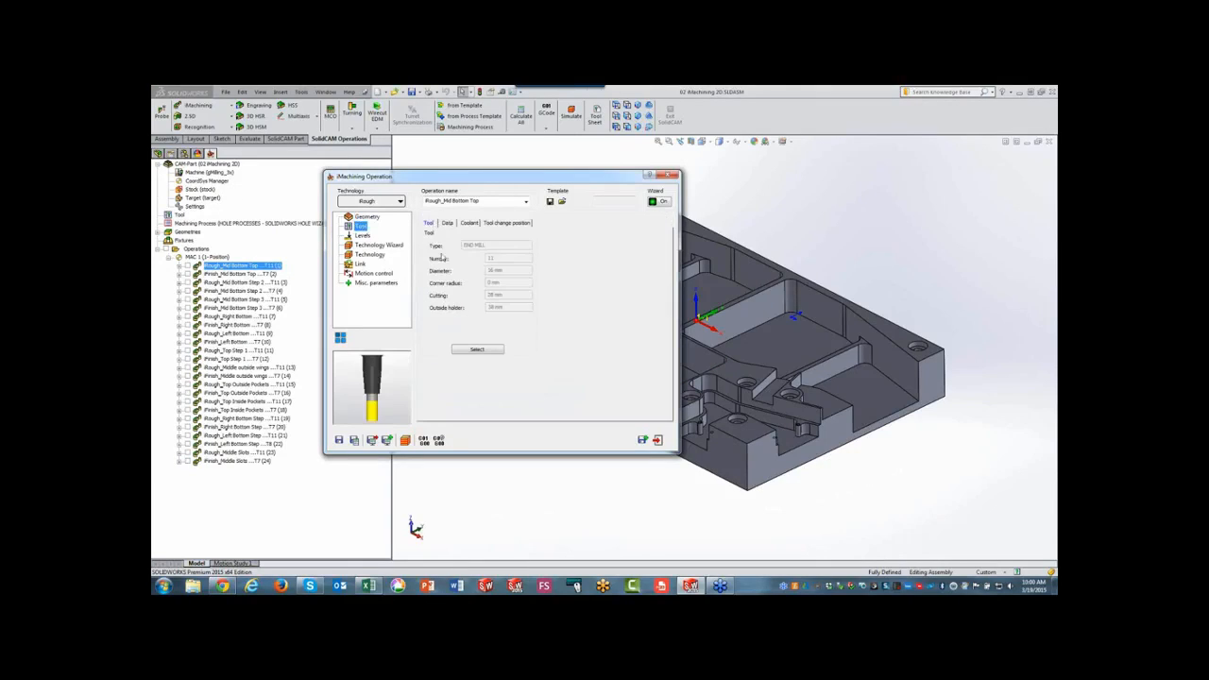
pyautogui.click(363, 237)
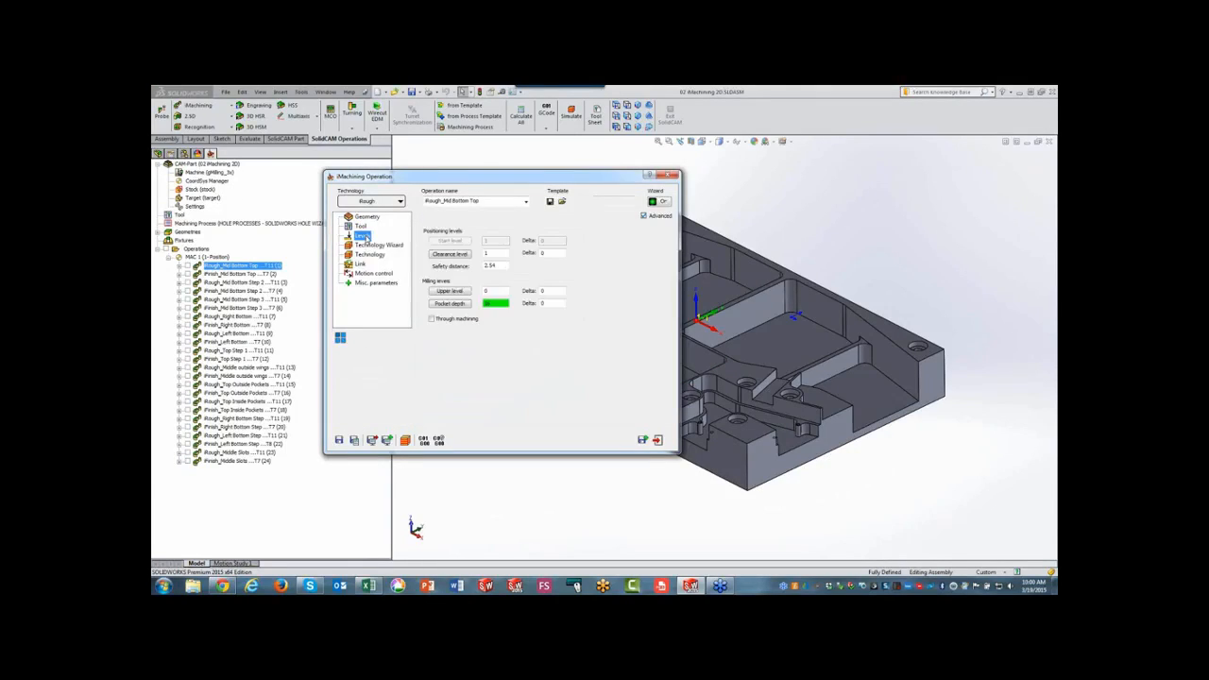
pyautogui.click(466, 304)
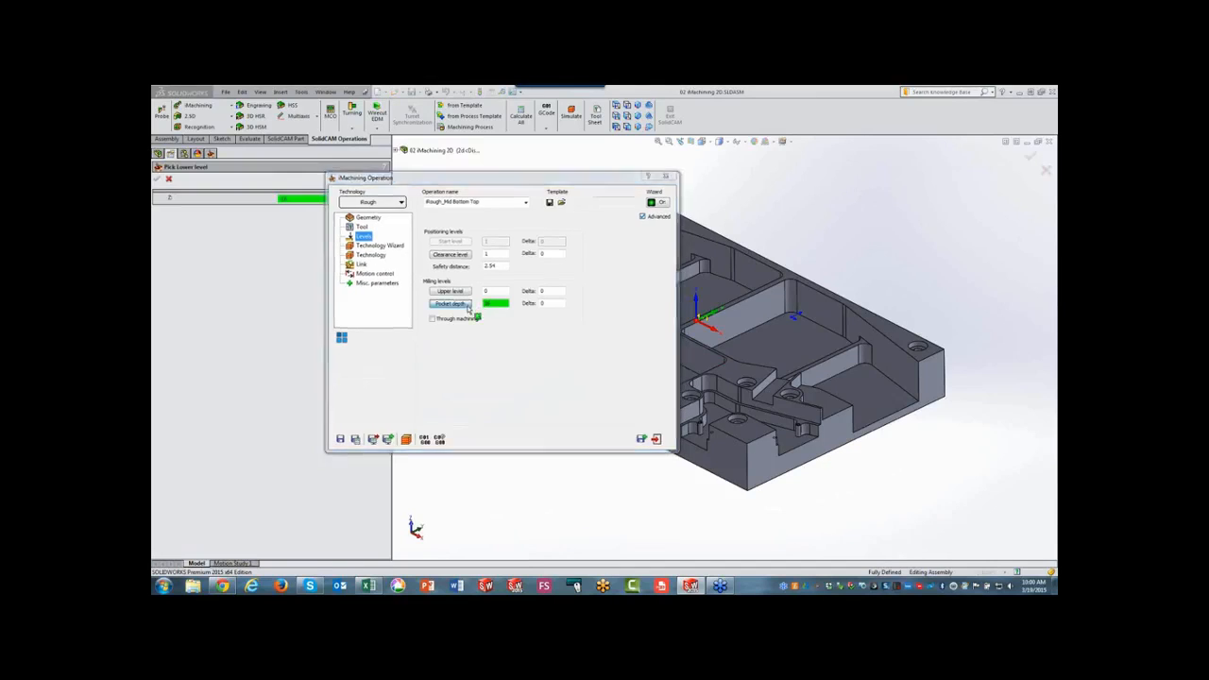
pyautogui.click(574, 371)
pyautogui.click(159, 179)
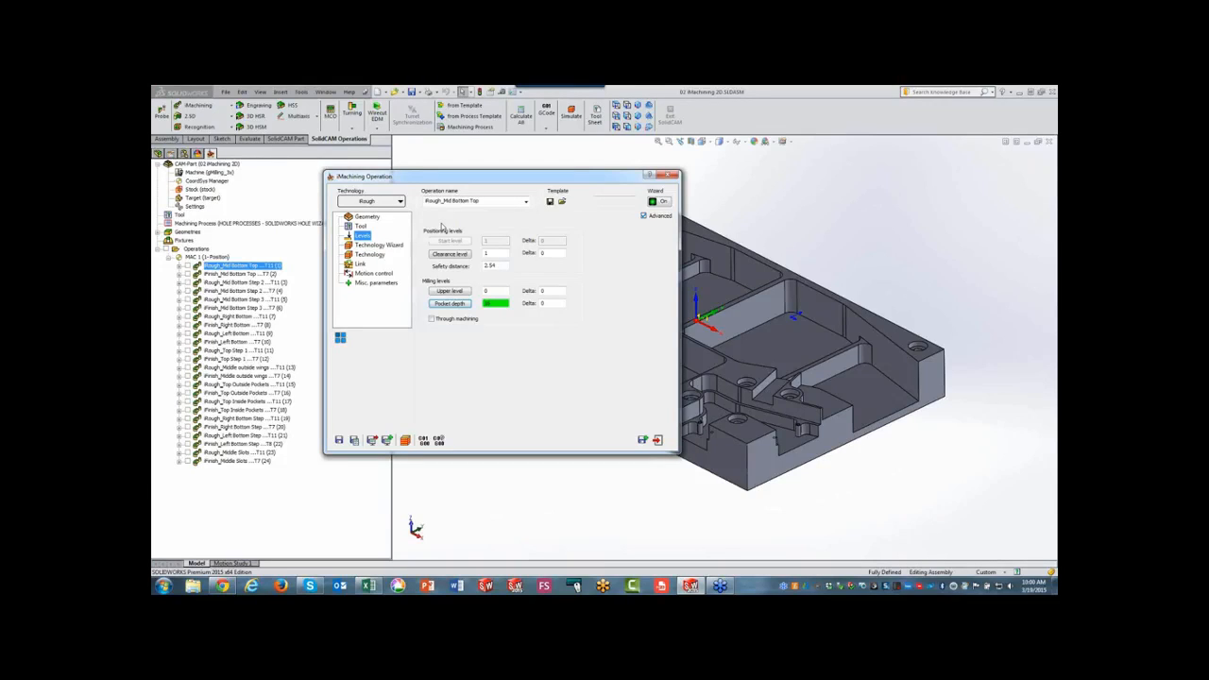
pyautogui.click(382, 246)
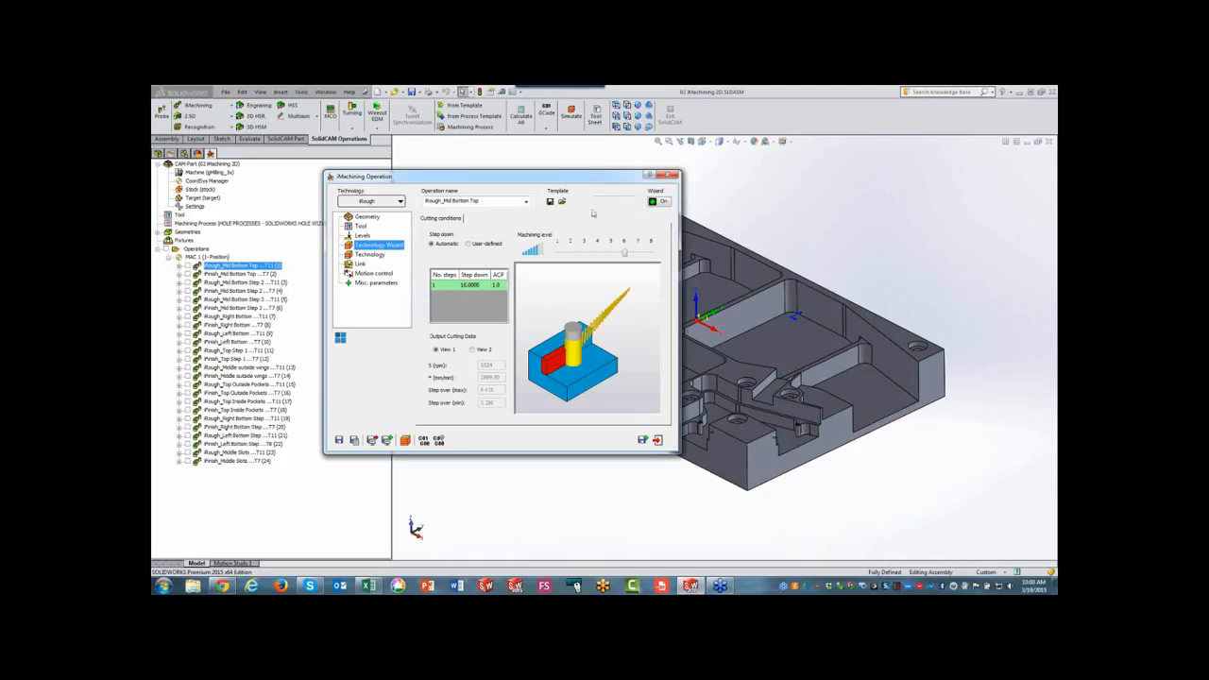
pyautogui.click(671, 174)
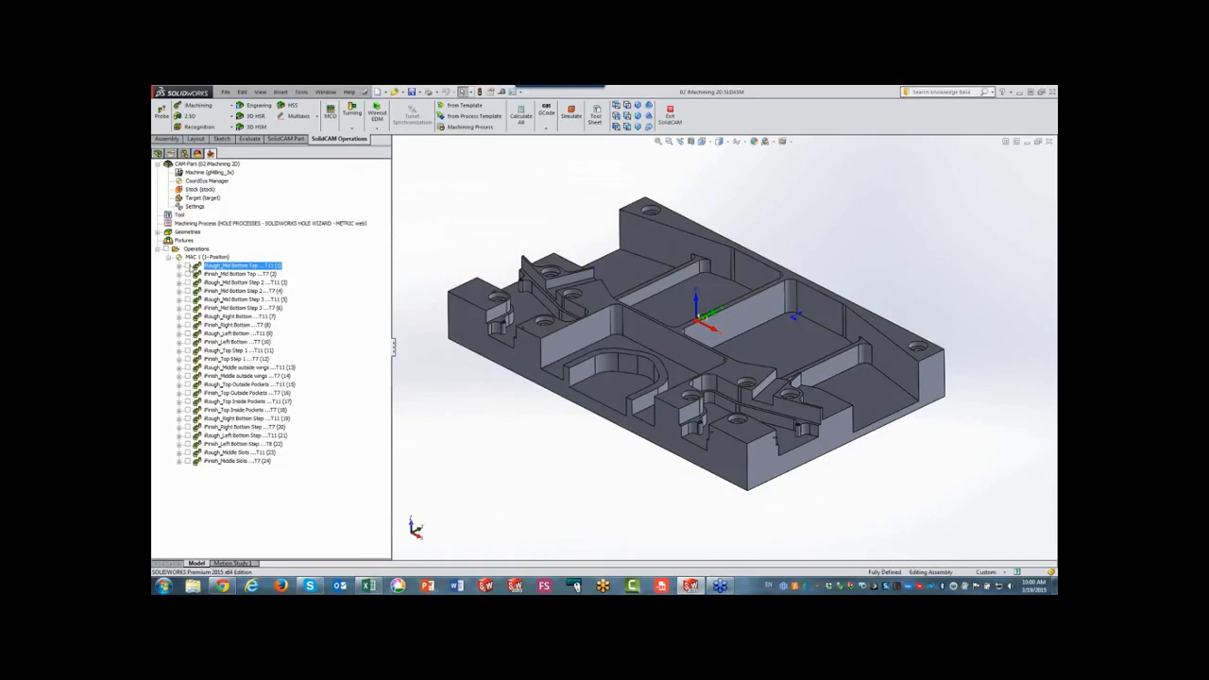
# Inspect the toolpaths of iRough_Mid Bottom Top (1) and iFinish_Mid Bottom Top (2) one at a time, hiding each again.
pyautogui.click(188, 267)
pyautogui.scroll(-3, 586, 457)
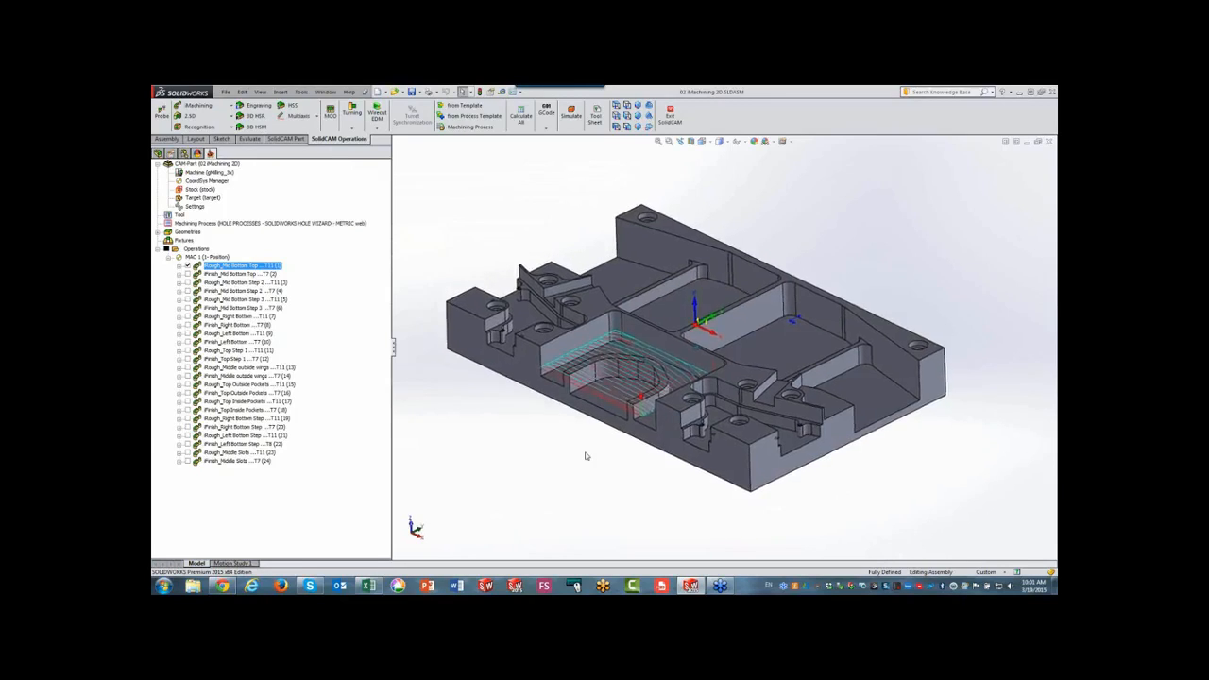
pyautogui.scroll(-3, 585, 456)
pyautogui.scroll(2, 586, 456)
pyautogui.scroll(-2, 586, 456)
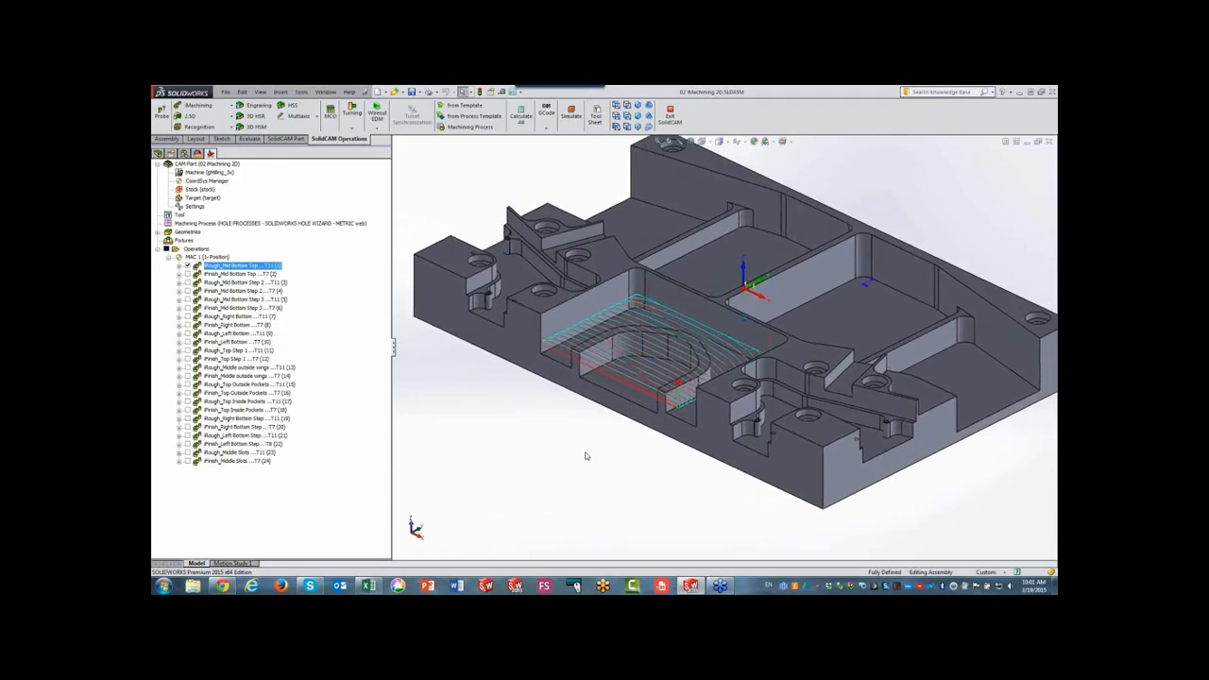
pyautogui.click(188, 267)
pyautogui.click(188, 274)
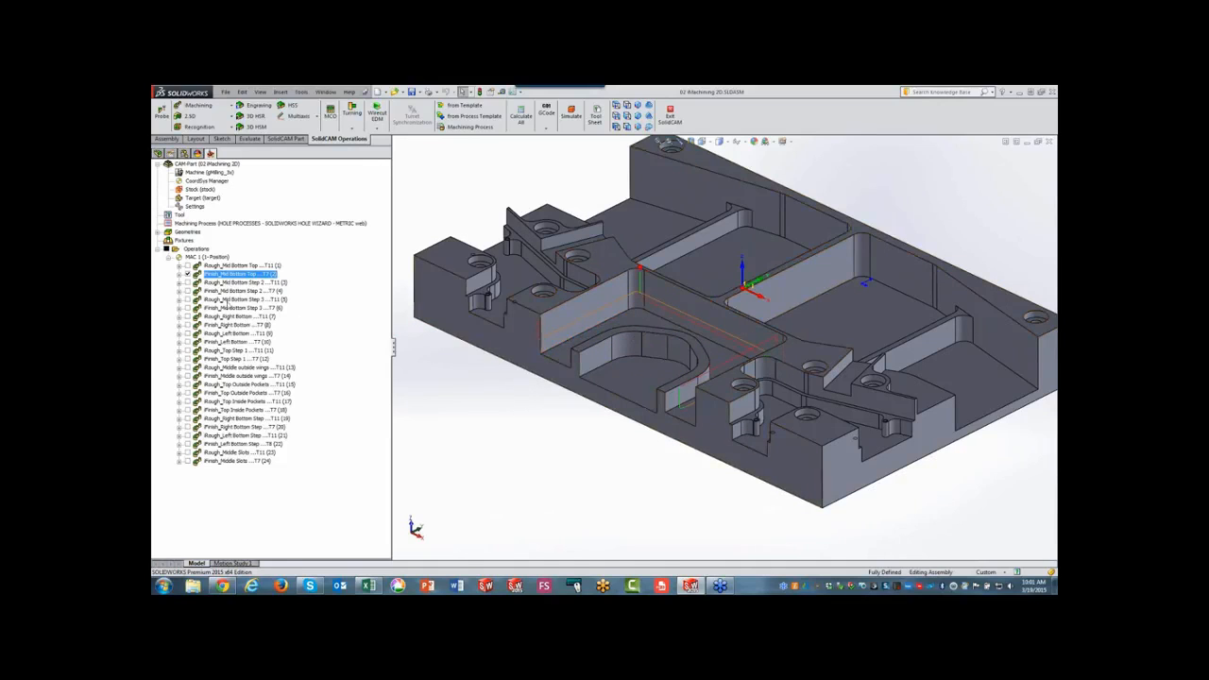
pyautogui.click(188, 275)
# Show the Mid Bottom Step 2 geometry of iRough_Mid Bottom Step 2 (3) on the model and close the geometry display.
pyautogui.click(179, 283)
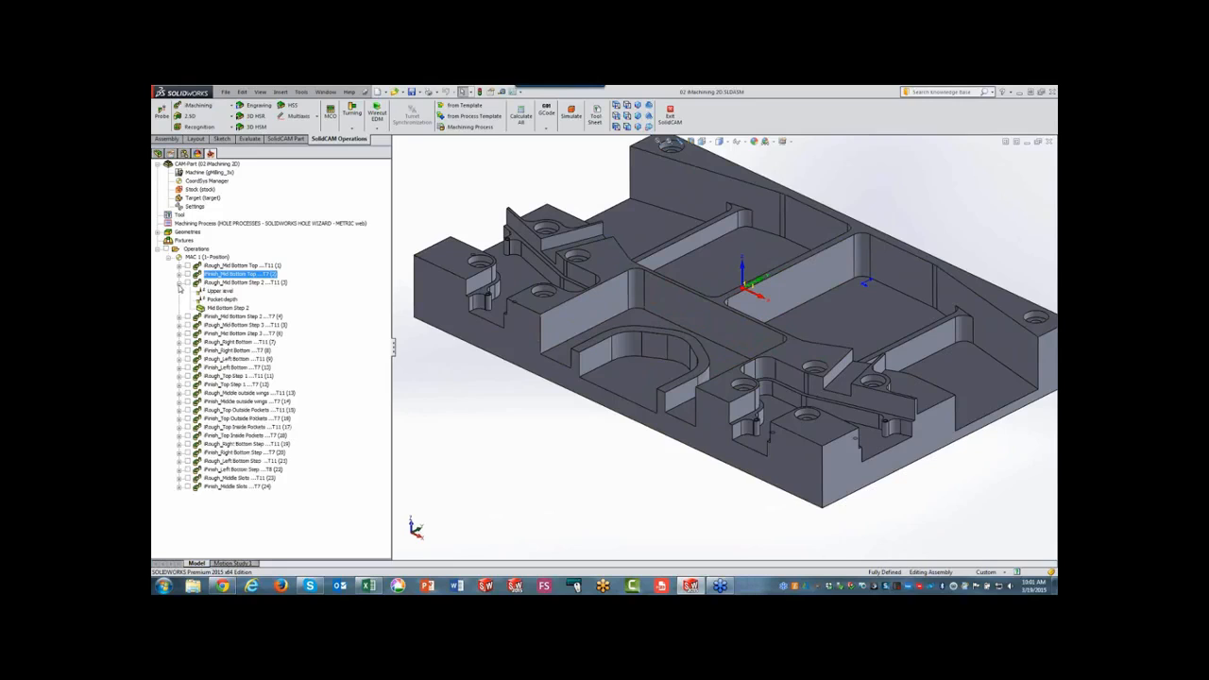
pyautogui.rightClick(212, 310)
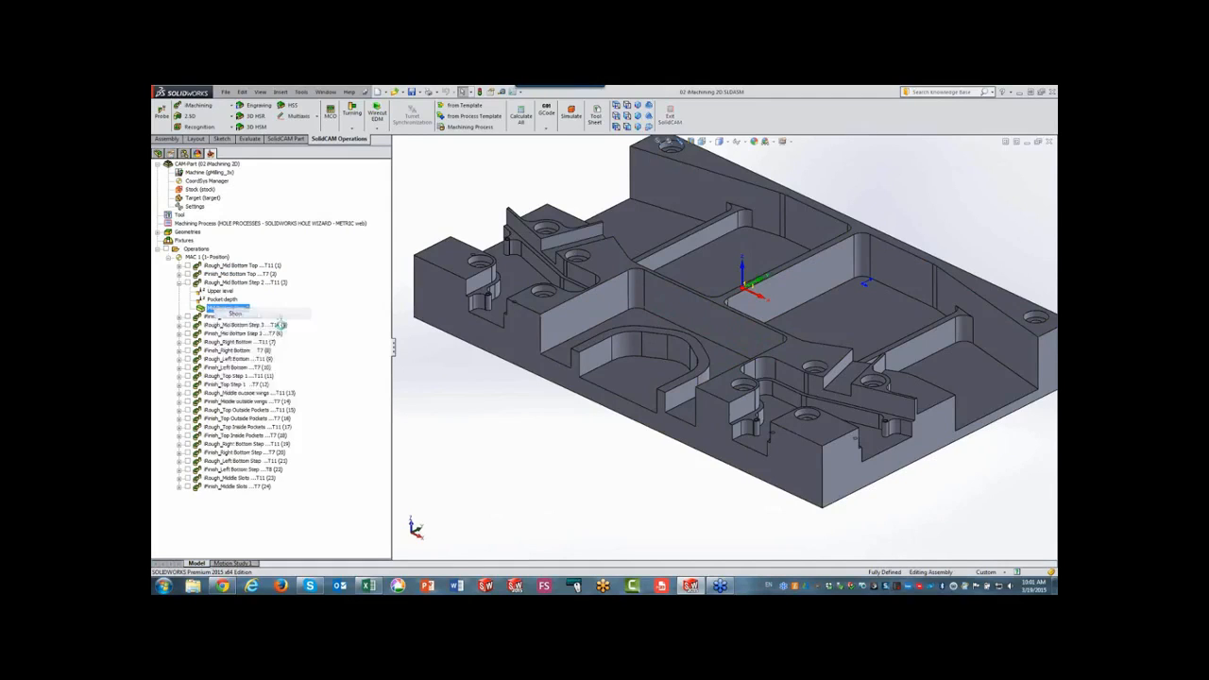
pyautogui.click(235, 313)
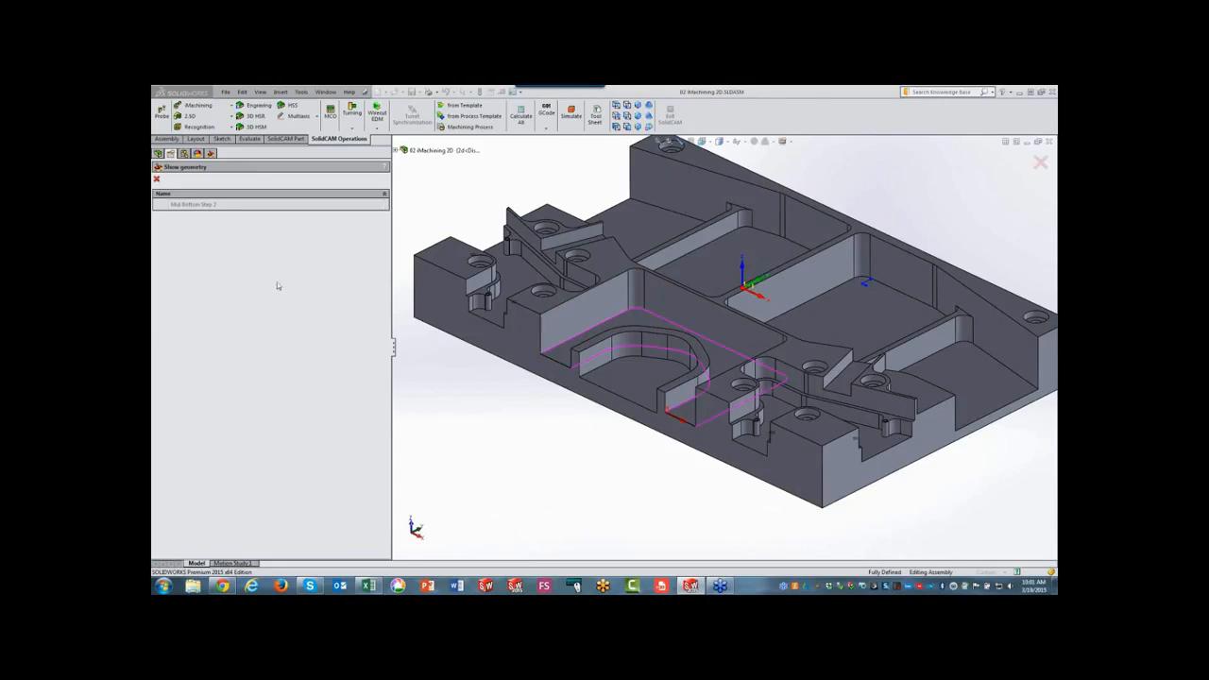
pyautogui.click(157, 179)
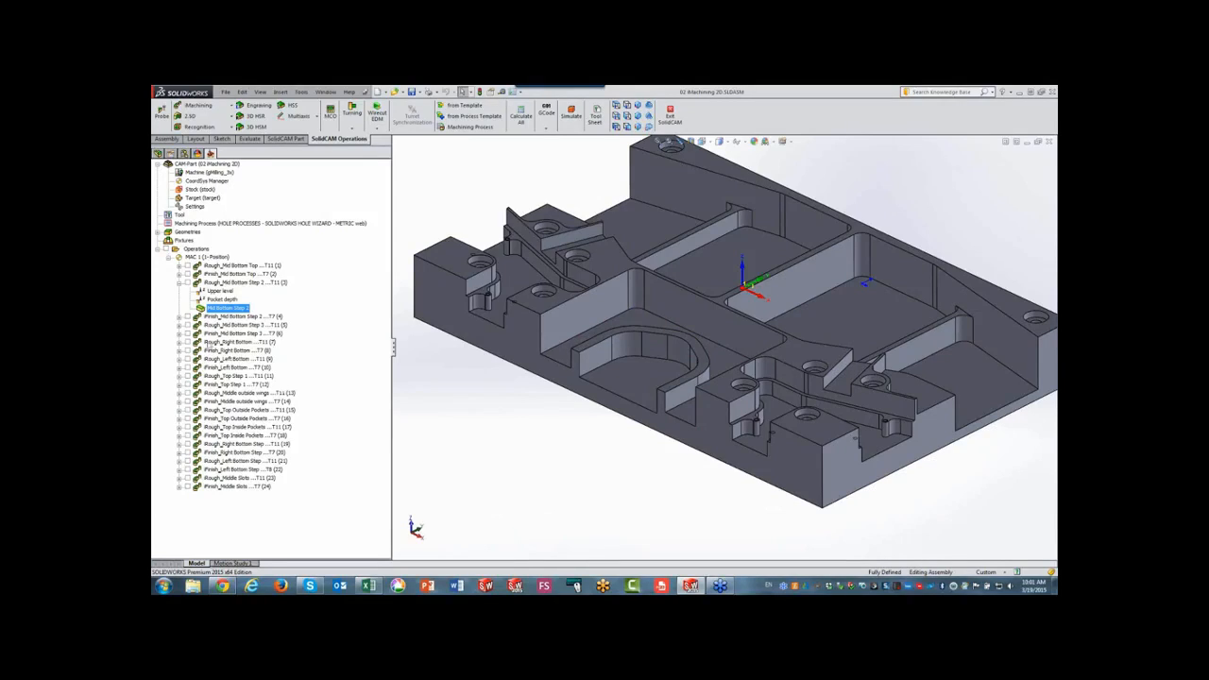
pyautogui.click(179, 283)
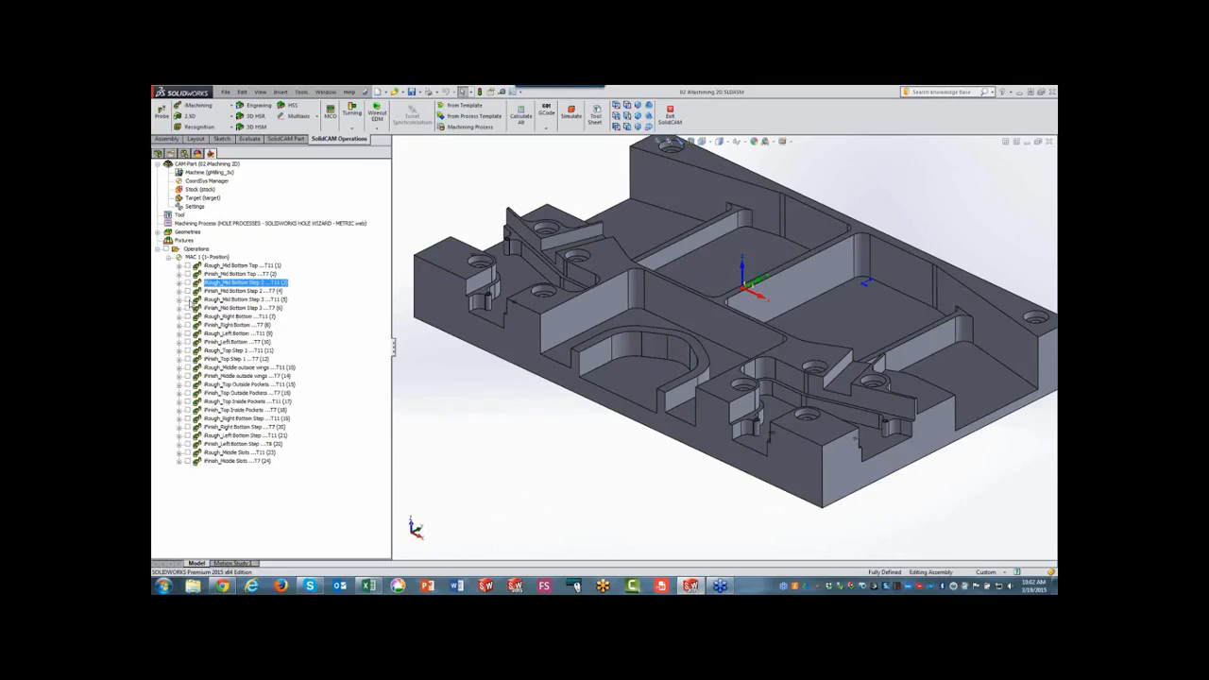
# Review the toolpath of iRough_Mid Bottom Step 3 (5) and its Mid Bottom Step 3 geometry, hiding both again.
pyautogui.click(189, 299)
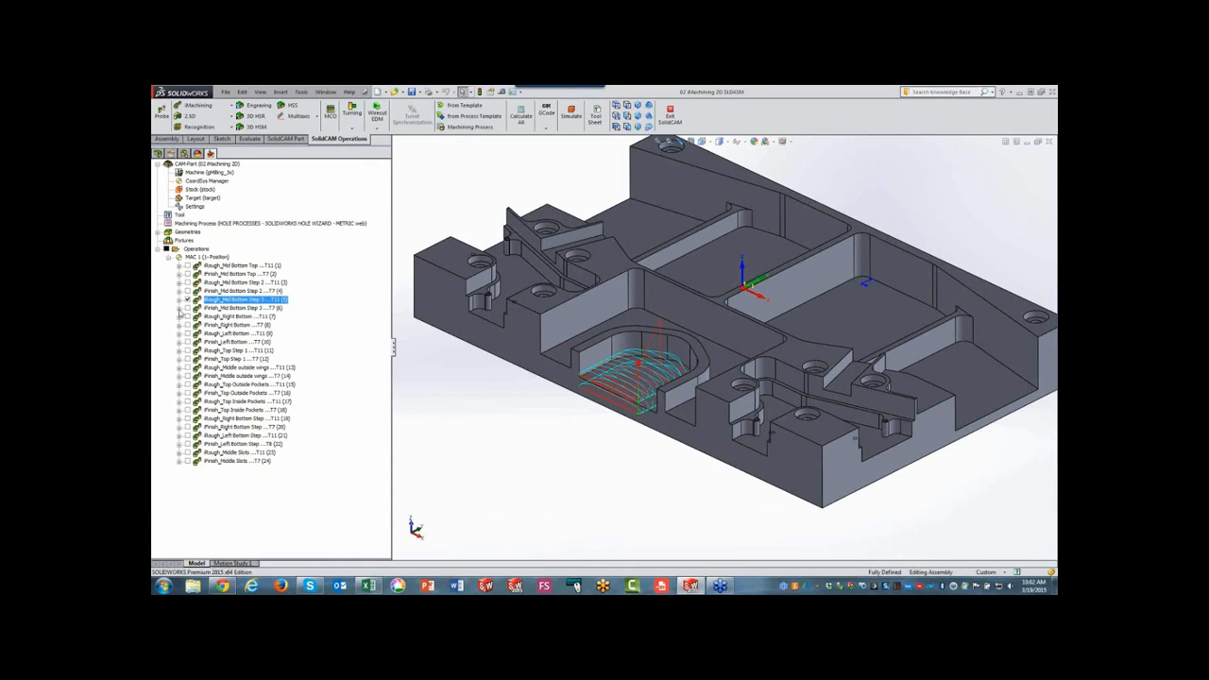
pyautogui.click(179, 299)
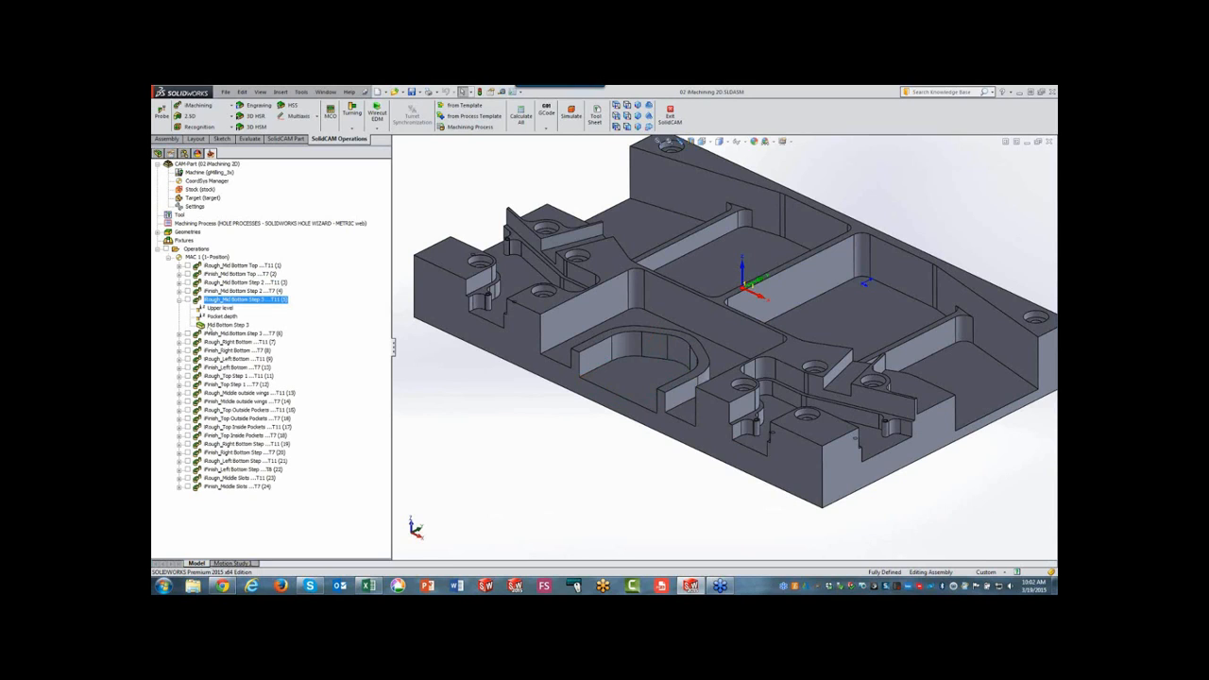
pyautogui.rightClick(223, 326)
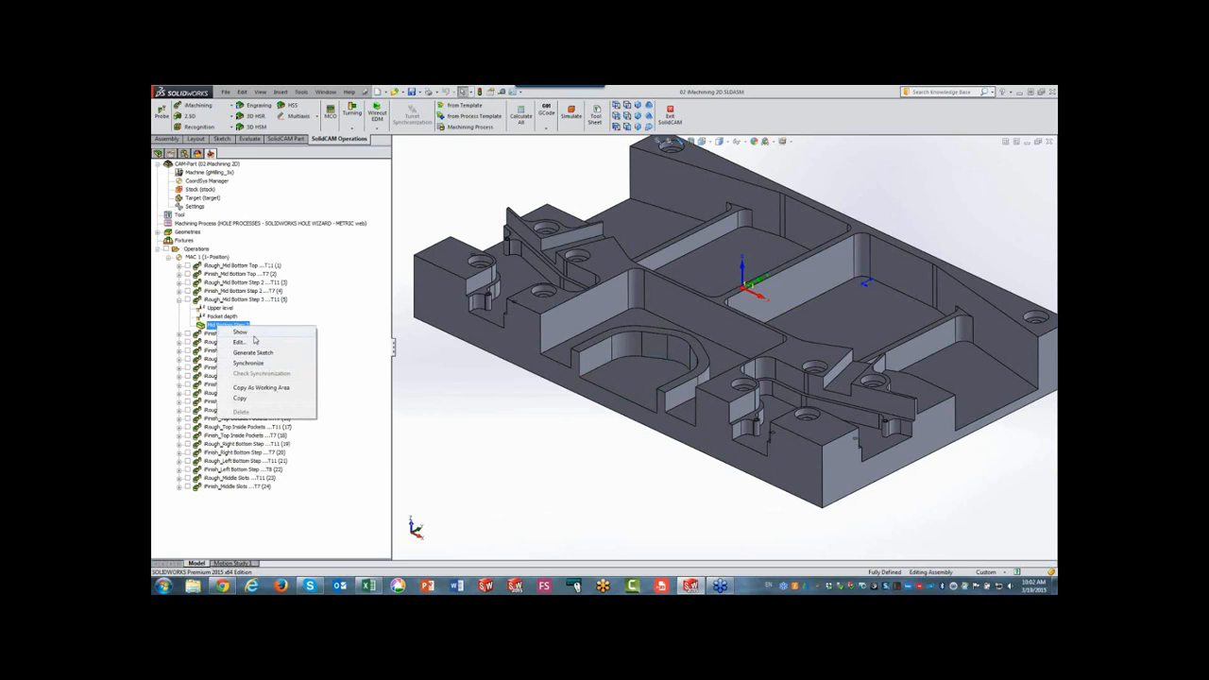
pyautogui.click(255, 335)
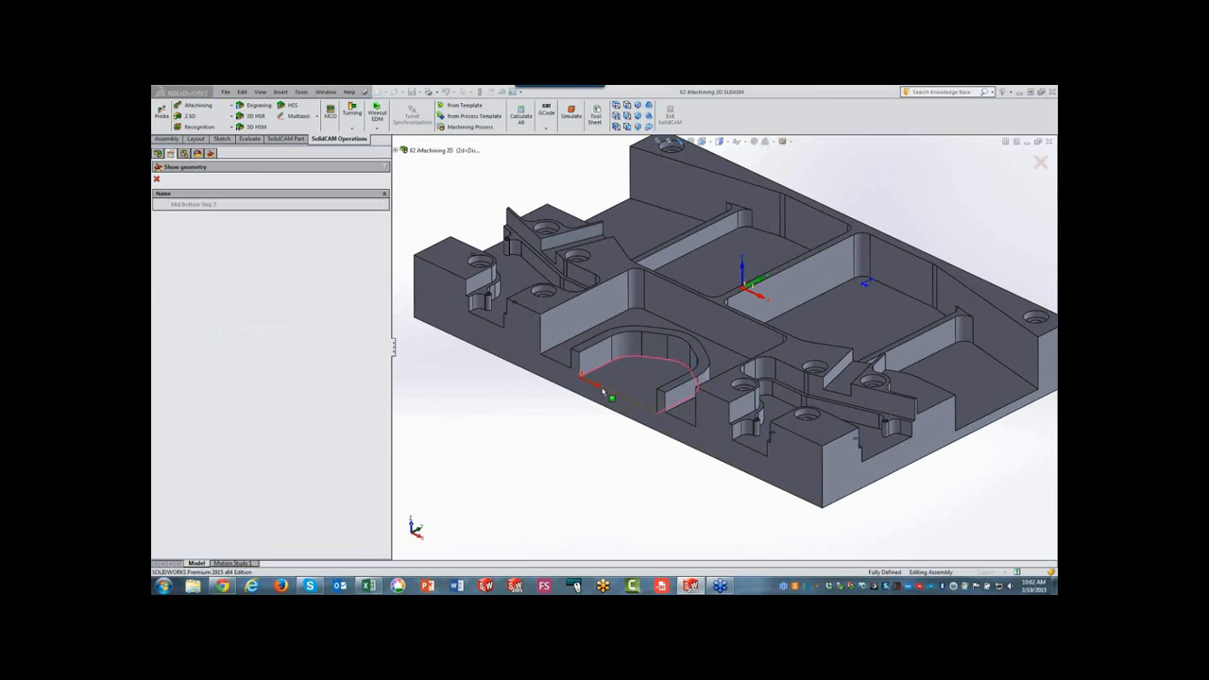
pyautogui.click(157, 180)
pyautogui.click(180, 302)
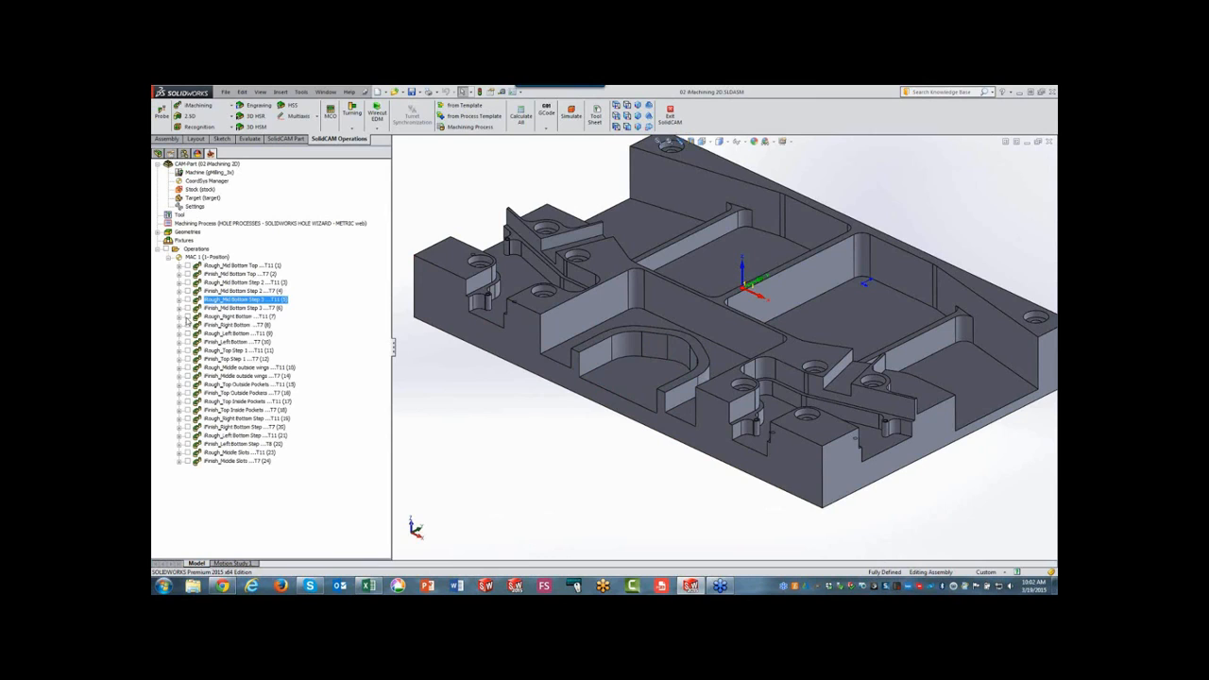
# Display the toolpaths of iRough_Right Bottom (7) and iRough_Left Bottom (9) together, and hide both.
pyautogui.click(187, 317)
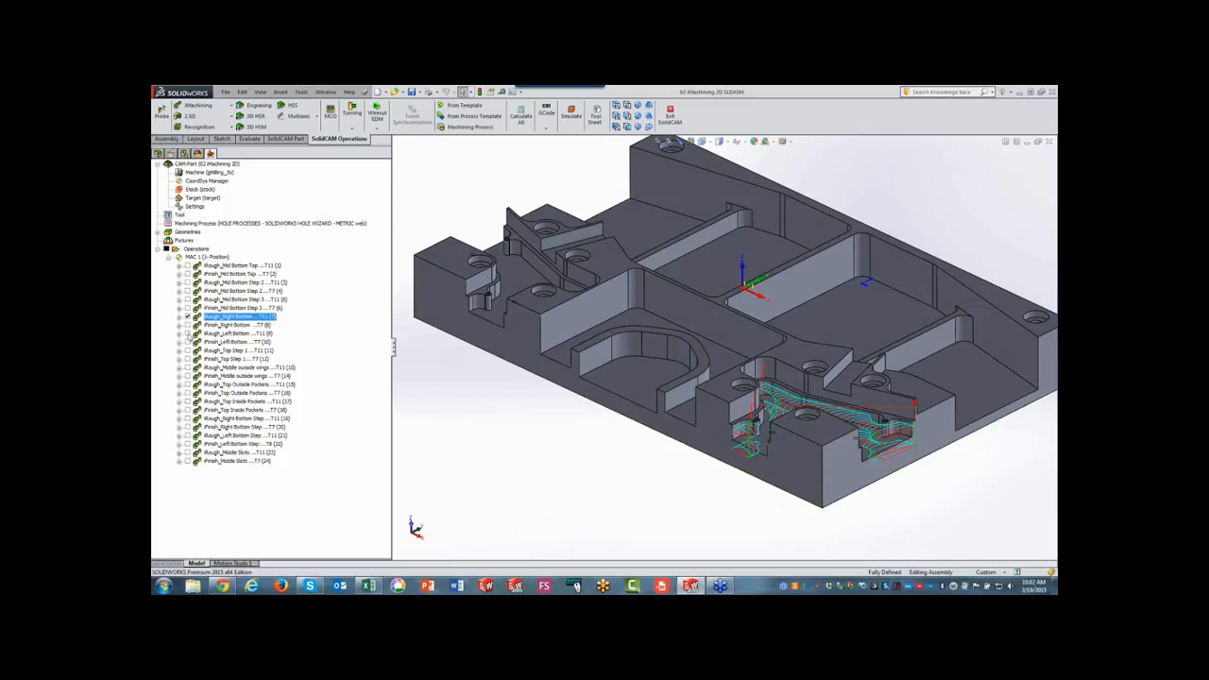
pyautogui.click(188, 333)
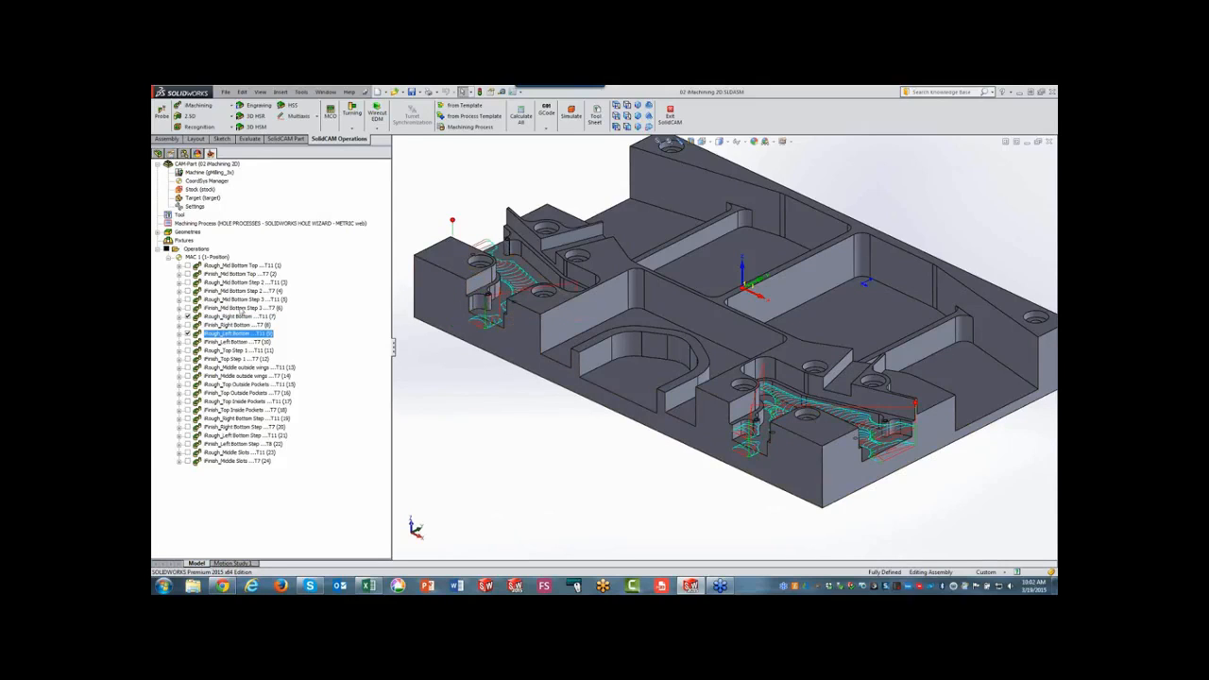
pyautogui.click(188, 334)
pyautogui.click(187, 316)
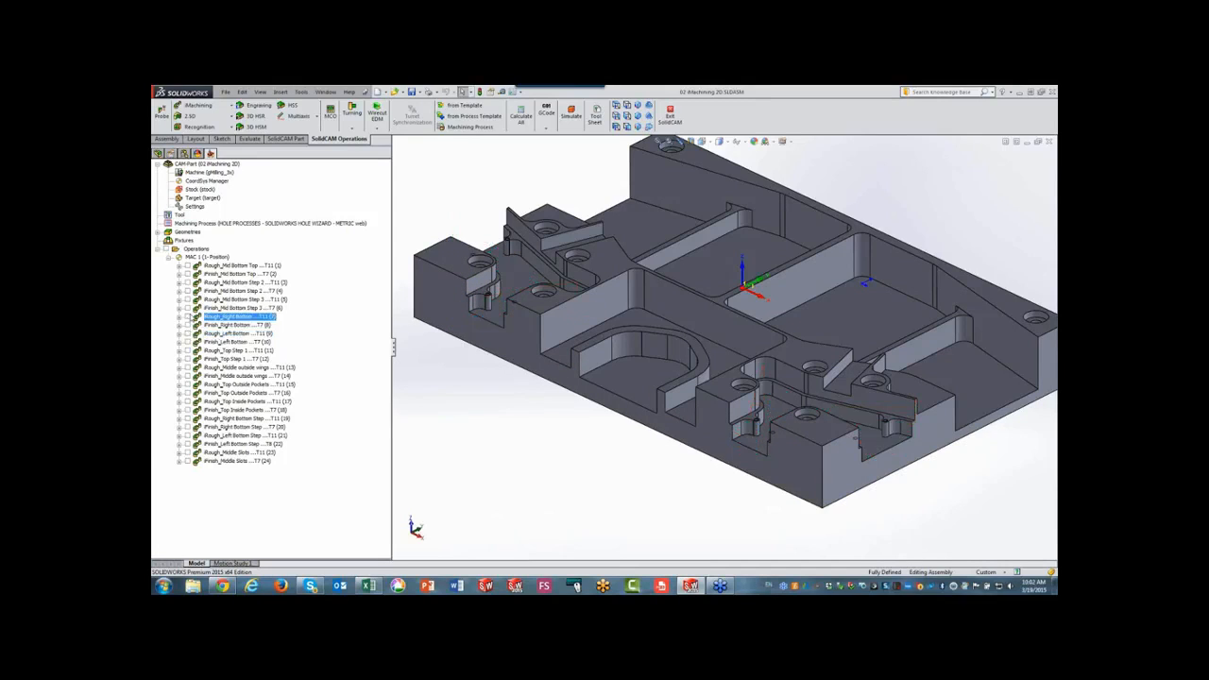
# Review the toolpath of iRough_Top Step 1 (11) together with its Top Step 1 geometry, and hide both.
pyautogui.click(188, 351)
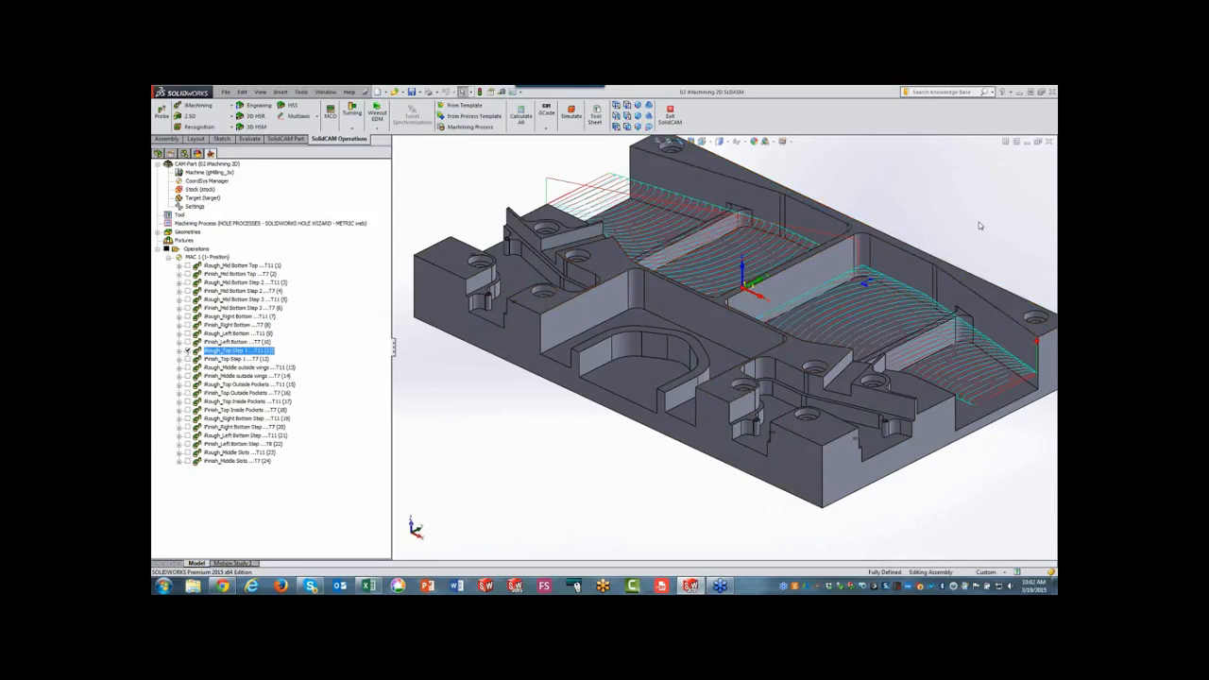
pyautogui.click(180, 351)
pyautogui.rightClick(223, 377)
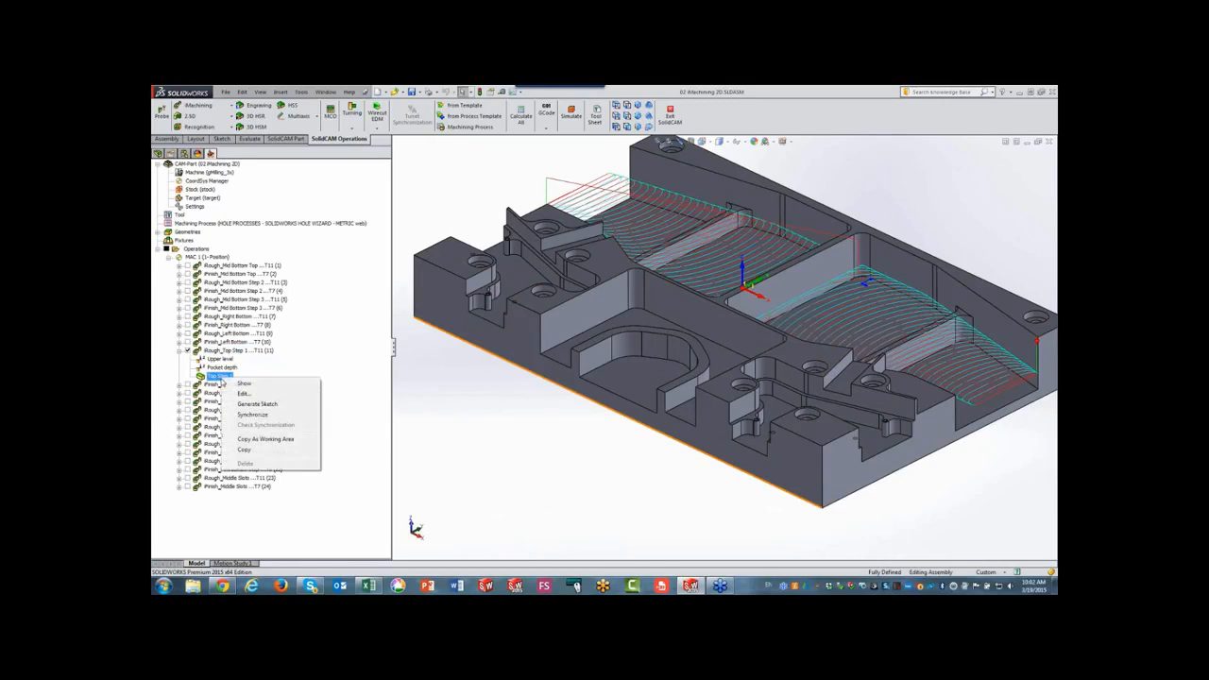
pyautogui.click(243, 383)
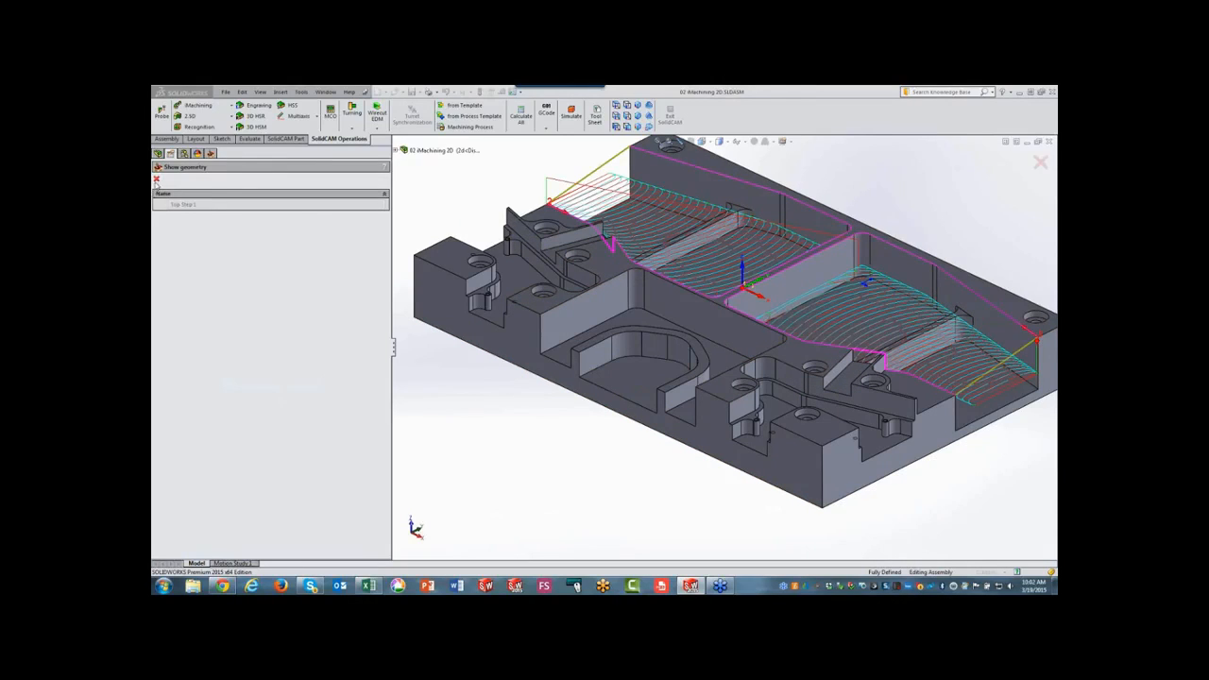
pyautogui.click(157, 179)
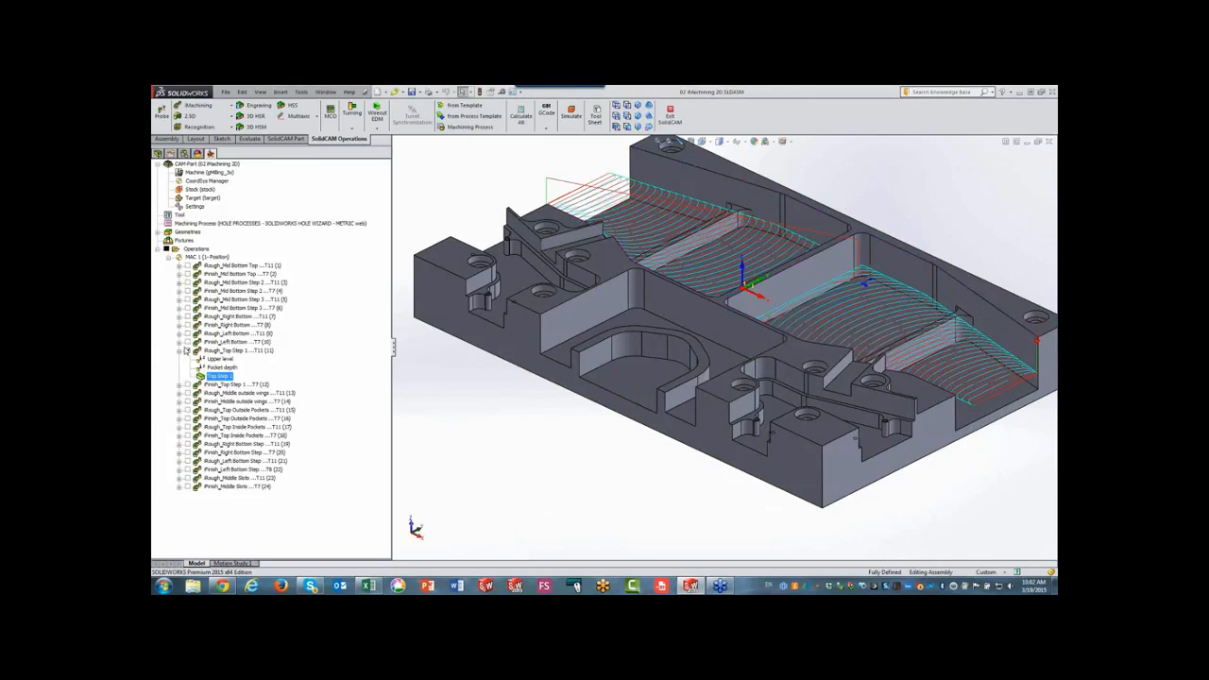
pyautogui.click(187, 351)
pyautogui.click(179, 350)
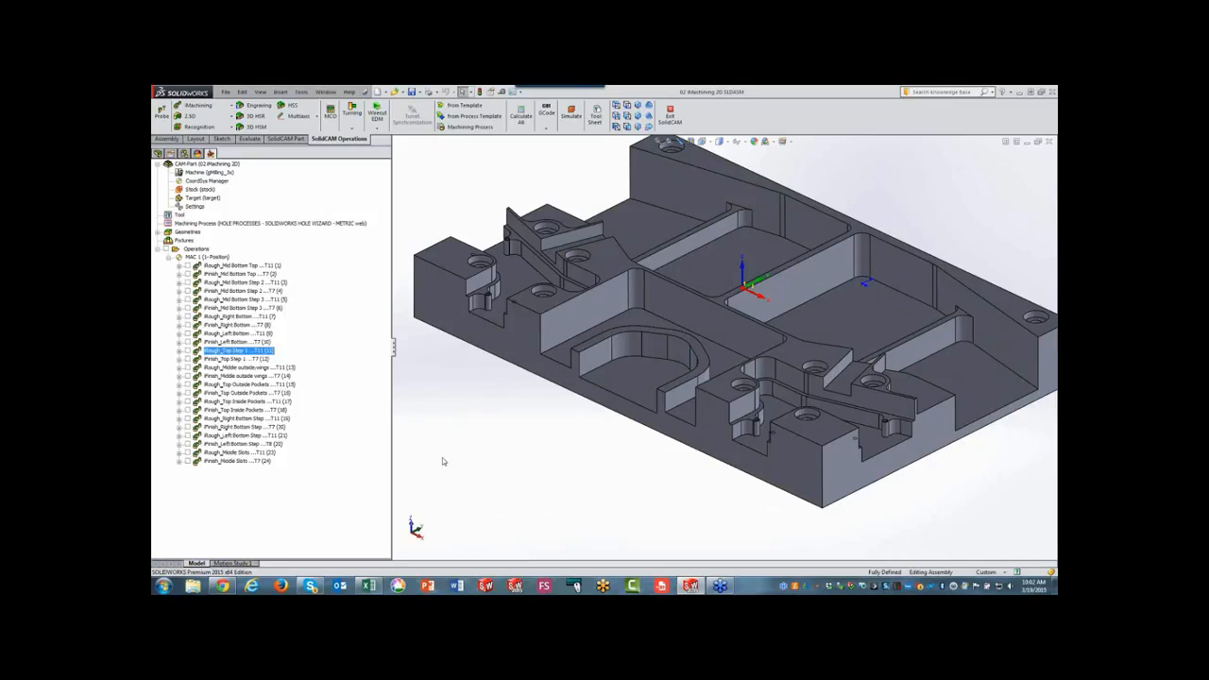
pyautogui.scroll(2, 490, 451)
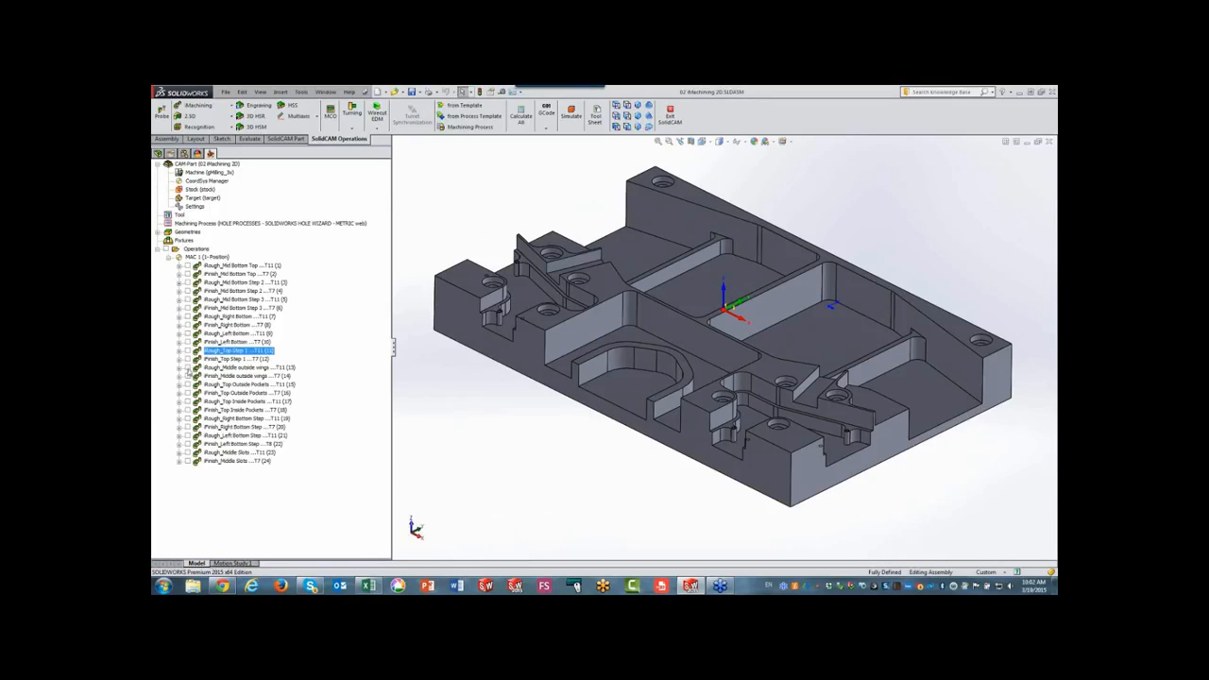
# Review the toolpaths of iRough_Middle outside wings (13) and iRough_Top Outside Pockets (15) one after the other, and hide them.
pyautogui.click(188, 367)
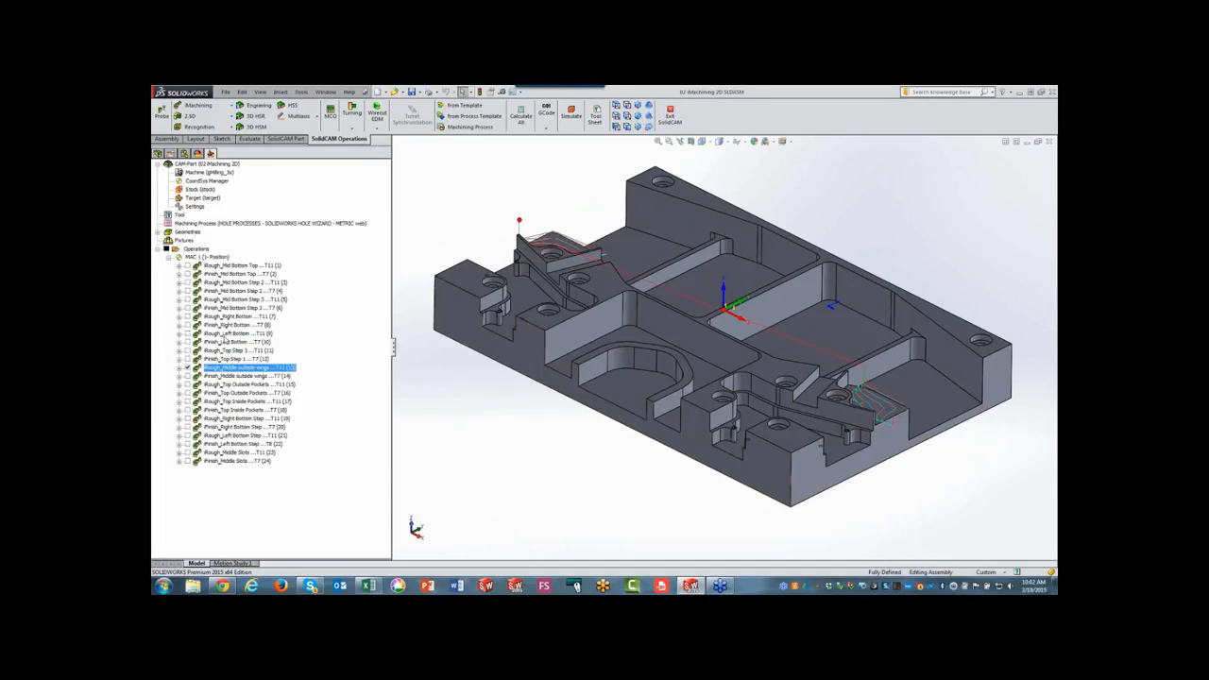
pyautogui.click(188, 385)
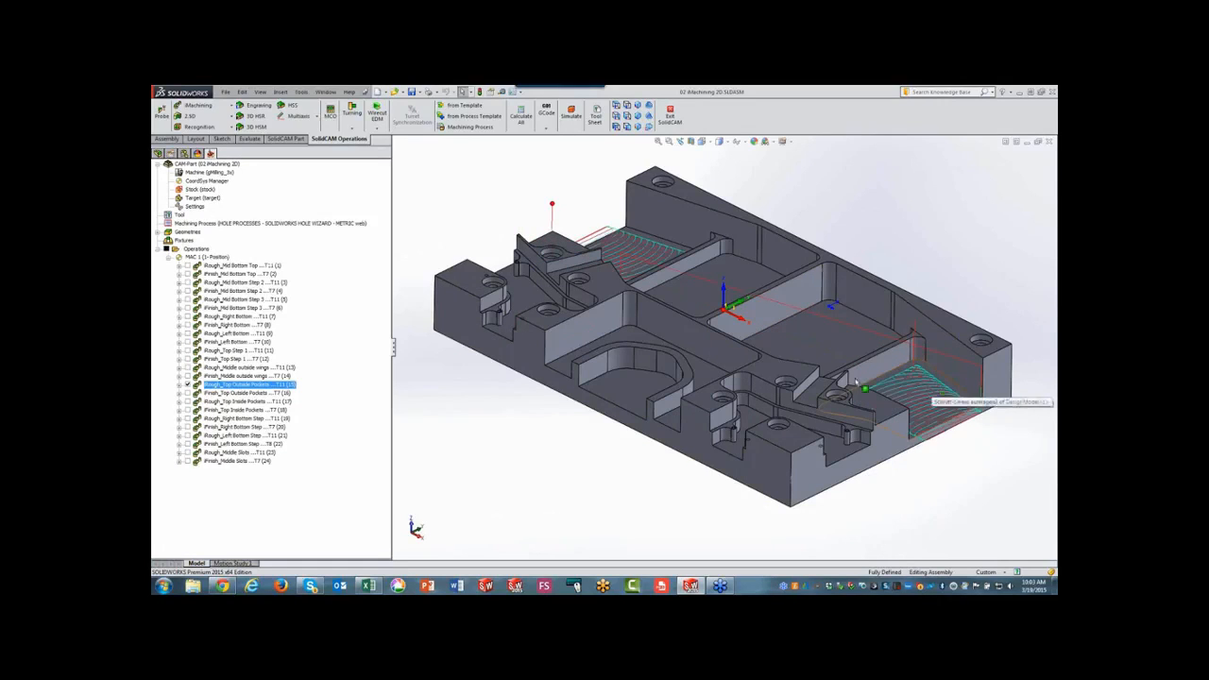
pyautogui.click(188, 386)
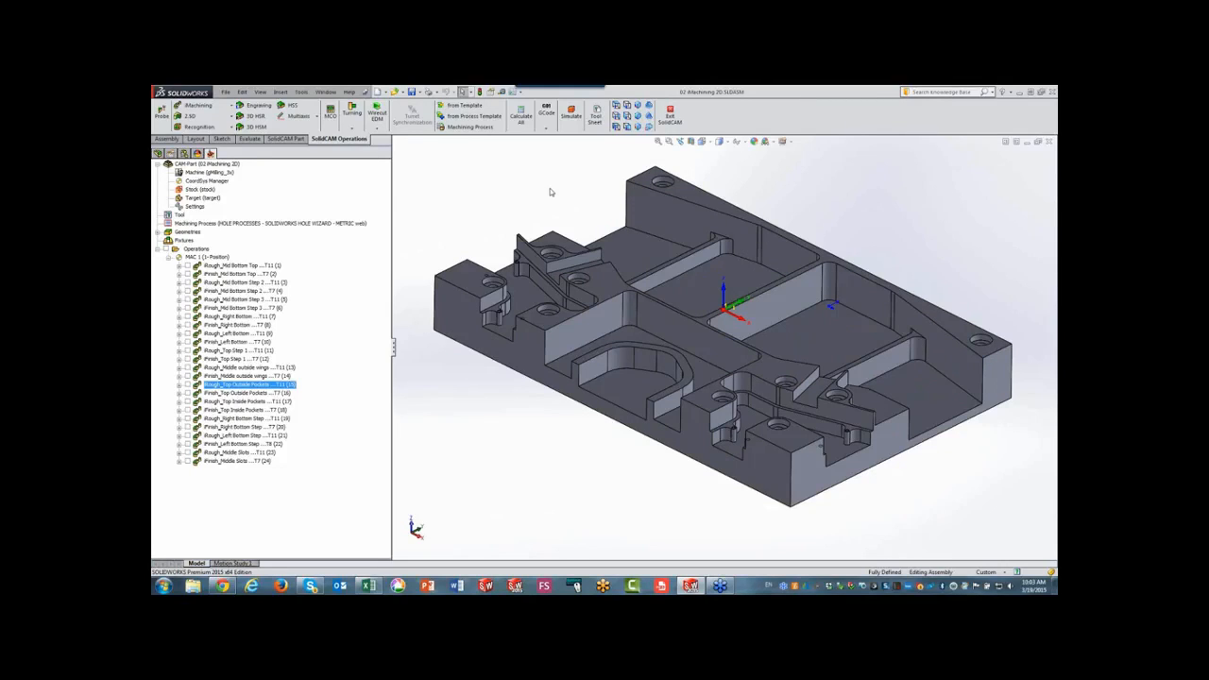
# Simulate all iMachining 2D operations on the part in Host CAD mode.
pyautogui.click(199, 249)
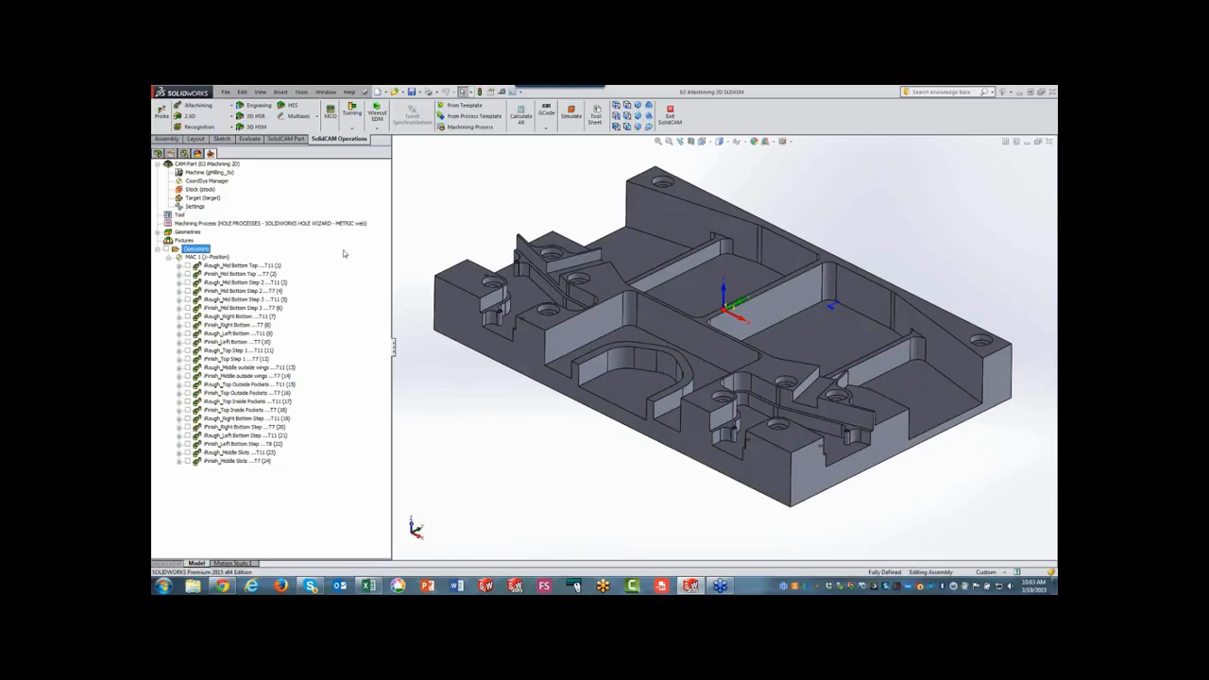
pyautogui.click(570, 113)
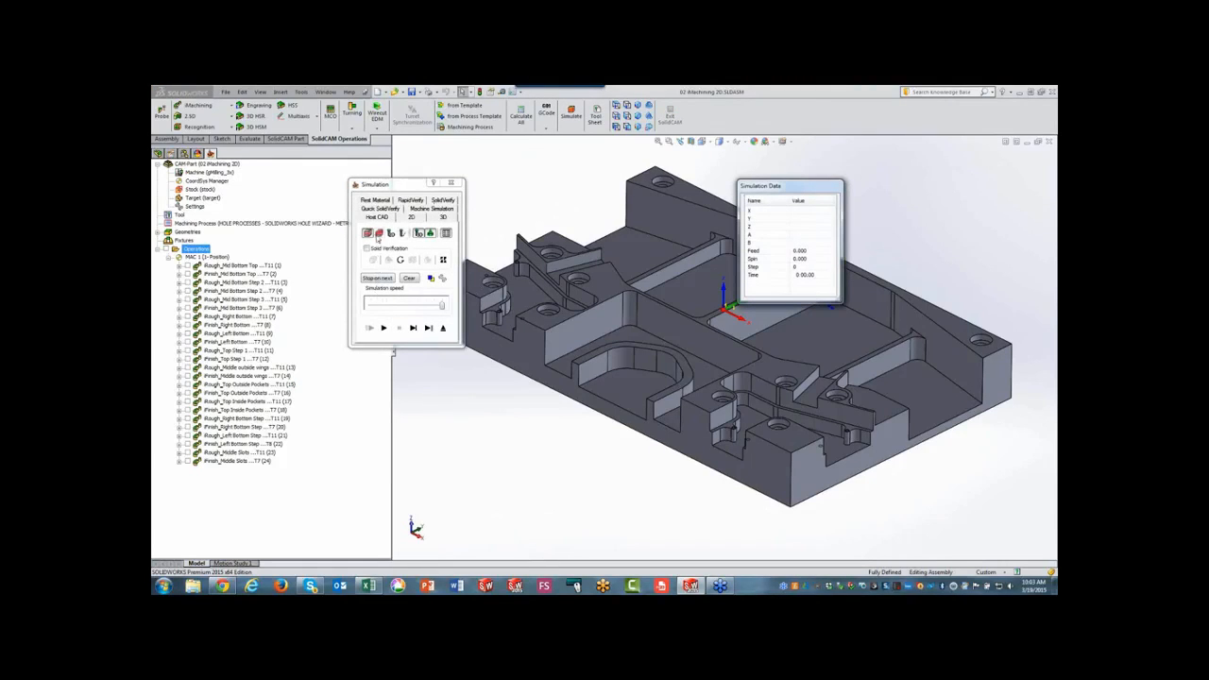
pyautogui.click(383, 327)
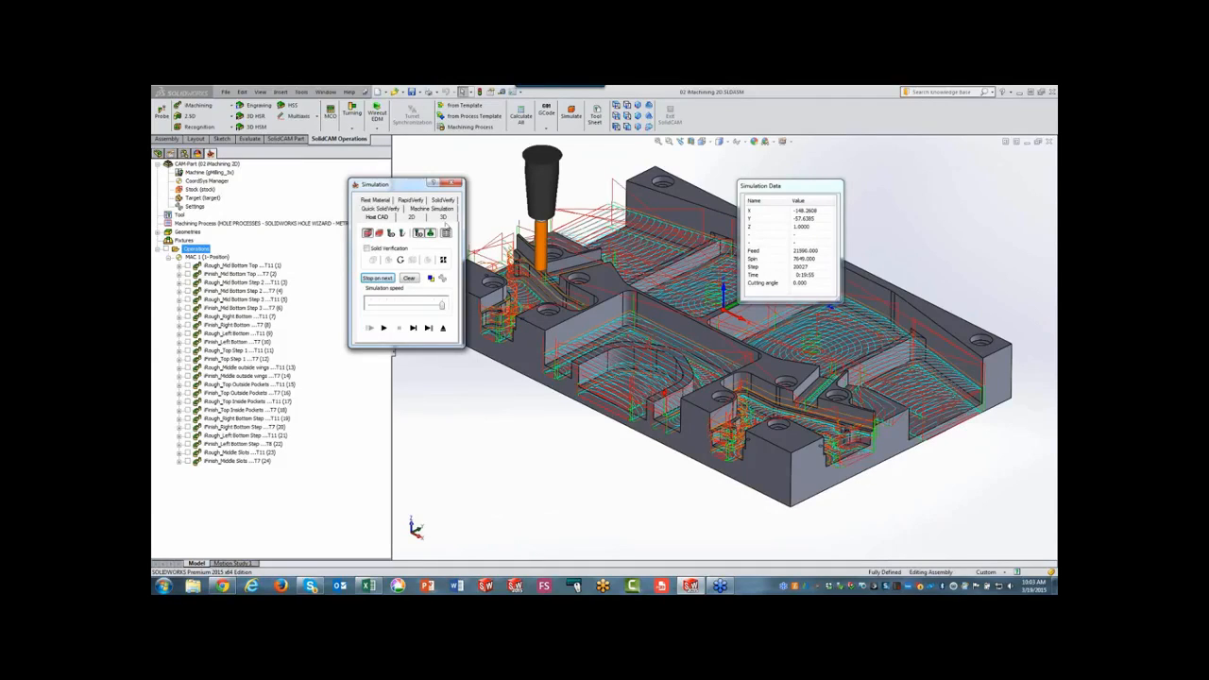
# Run the SolidVerify simulation of all operations with the simulation data moved clear of the stock, and decline further clash monitoring.
pyautogui.click(443, 200)
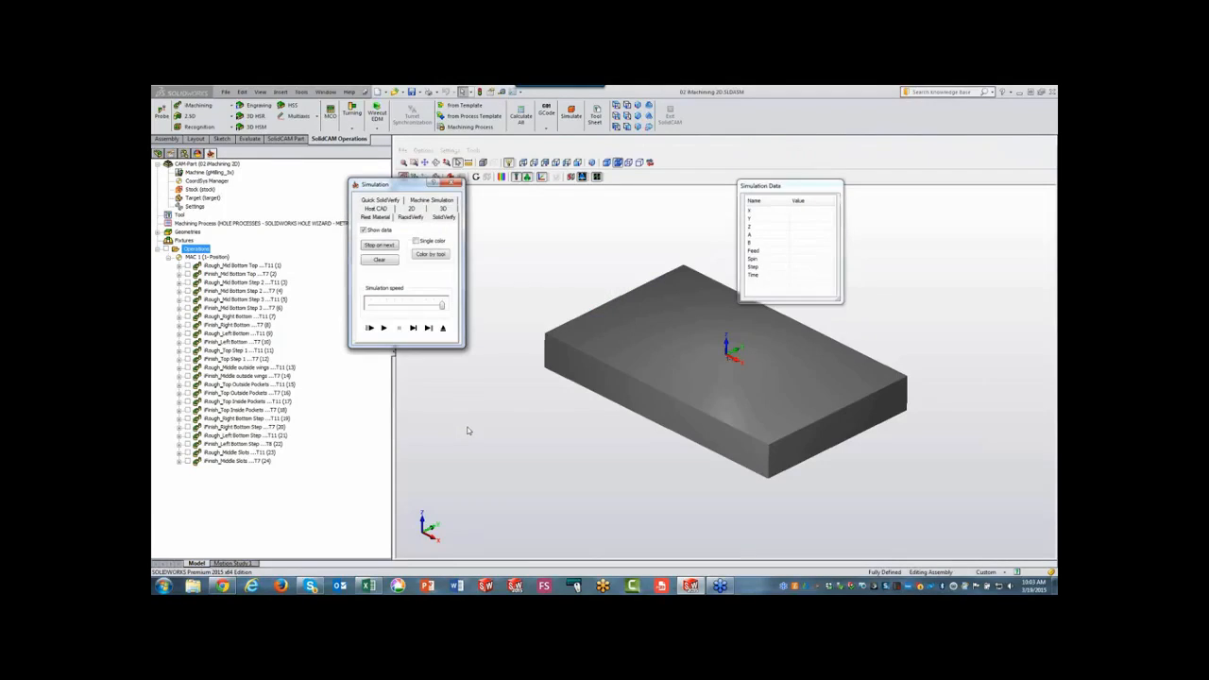
pyautogui.moveTo(794, 189); pyautogui.dragTo(970, 156)
pyautogui.click(382, 327)
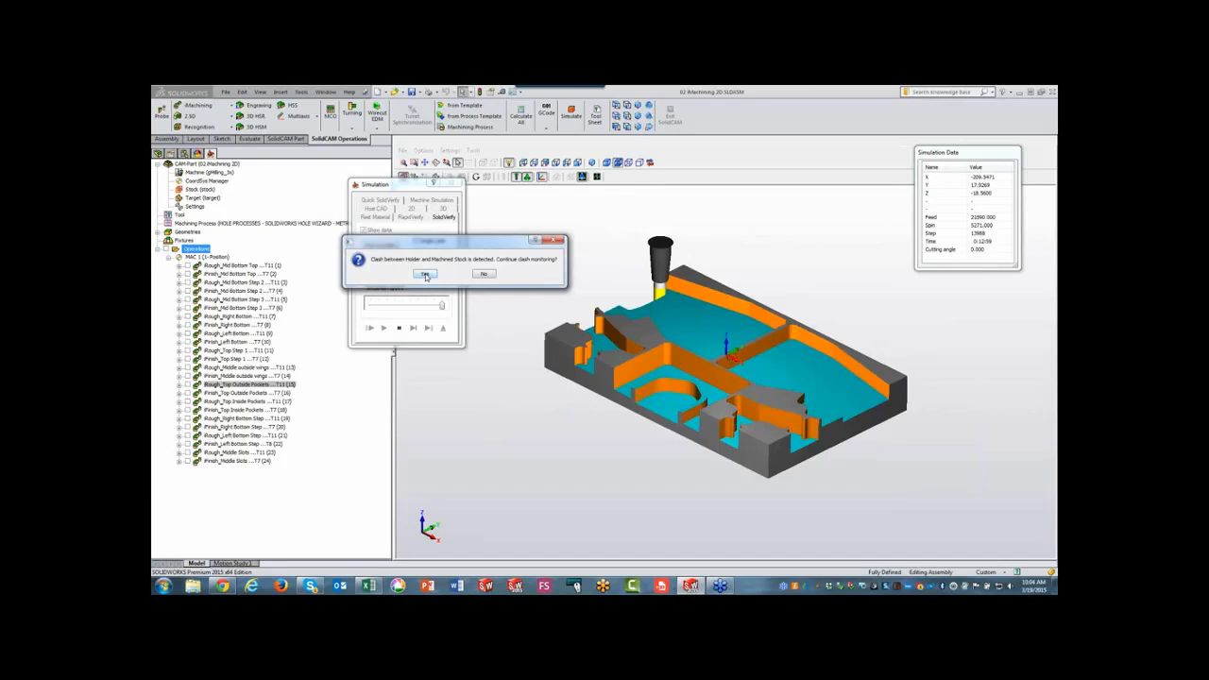
pyautogui.click(482, 274)
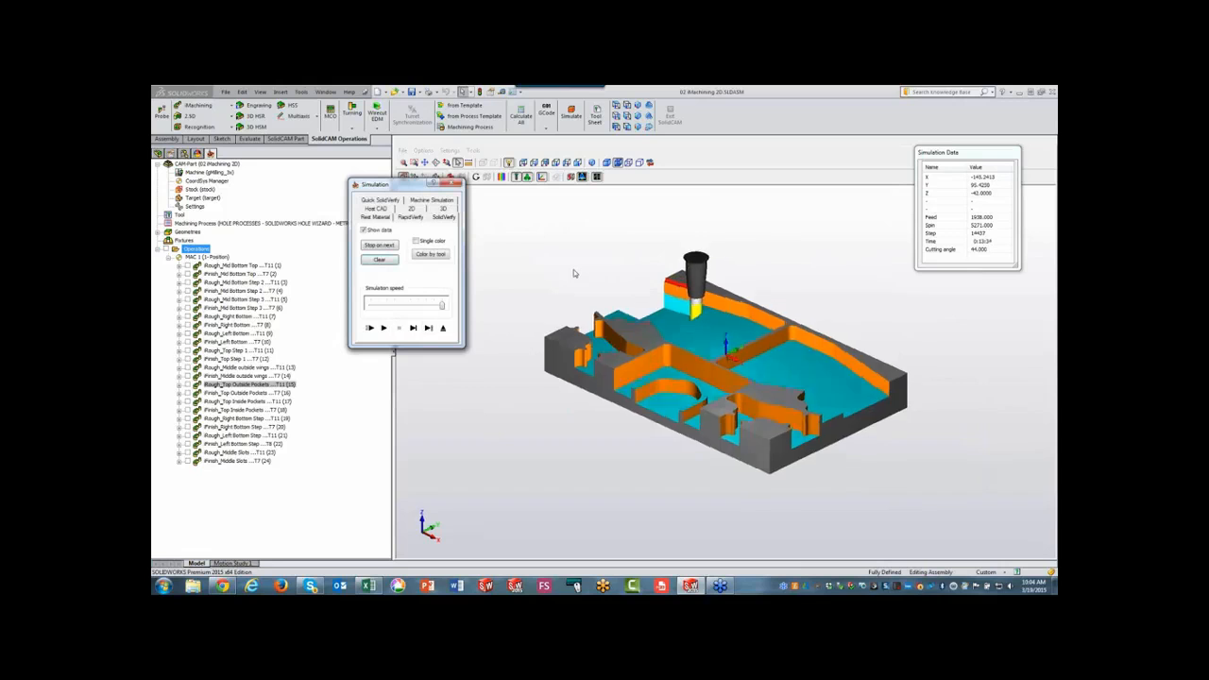
# Examine the holder clash in the outside pocket up close, resume the SolidVerify simulation in isometric view, and exit the simulation.
pyautogui.scroll(5, 573, 273)
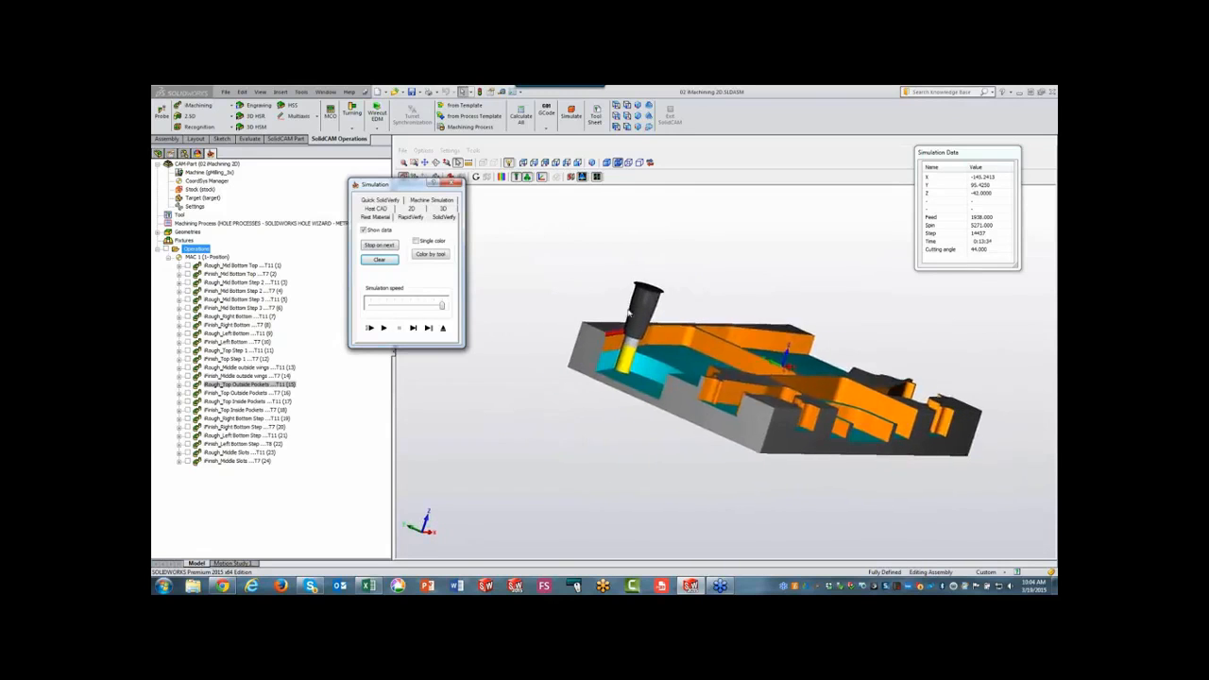
pyautogui.moveTo(638, 311); pyautogui.dragTo(676, 285, button='middle')
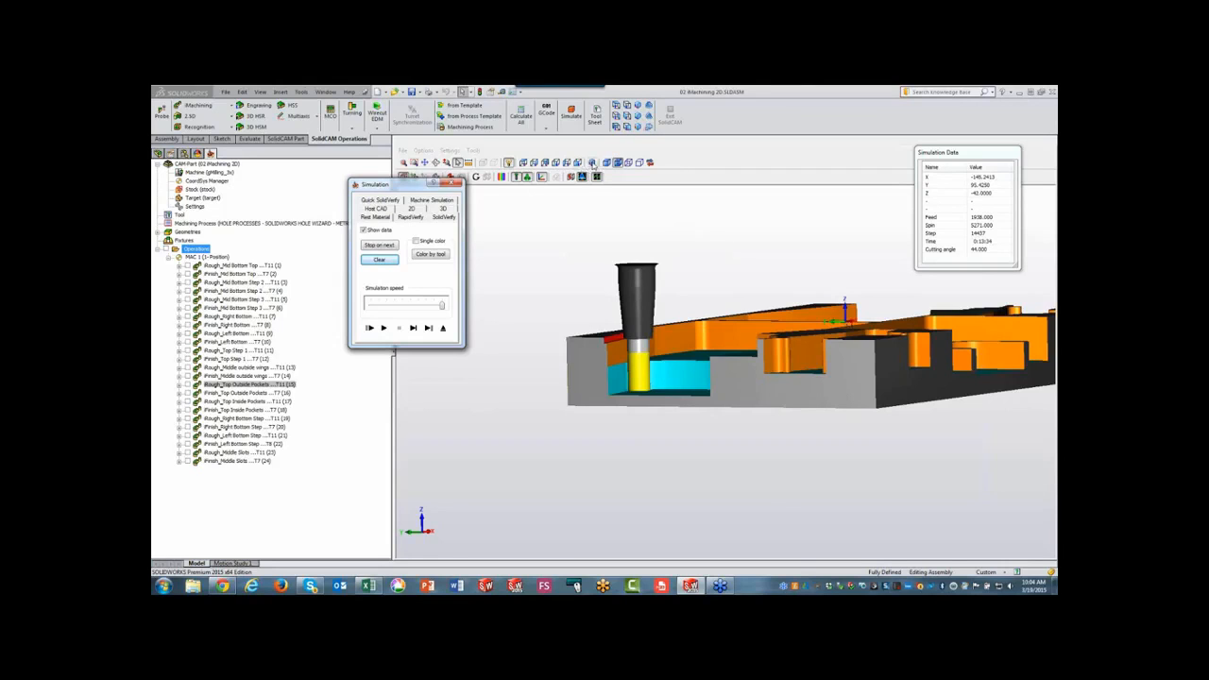
pyautogui.click(581, 162)
pyautogui.click(384, 328)
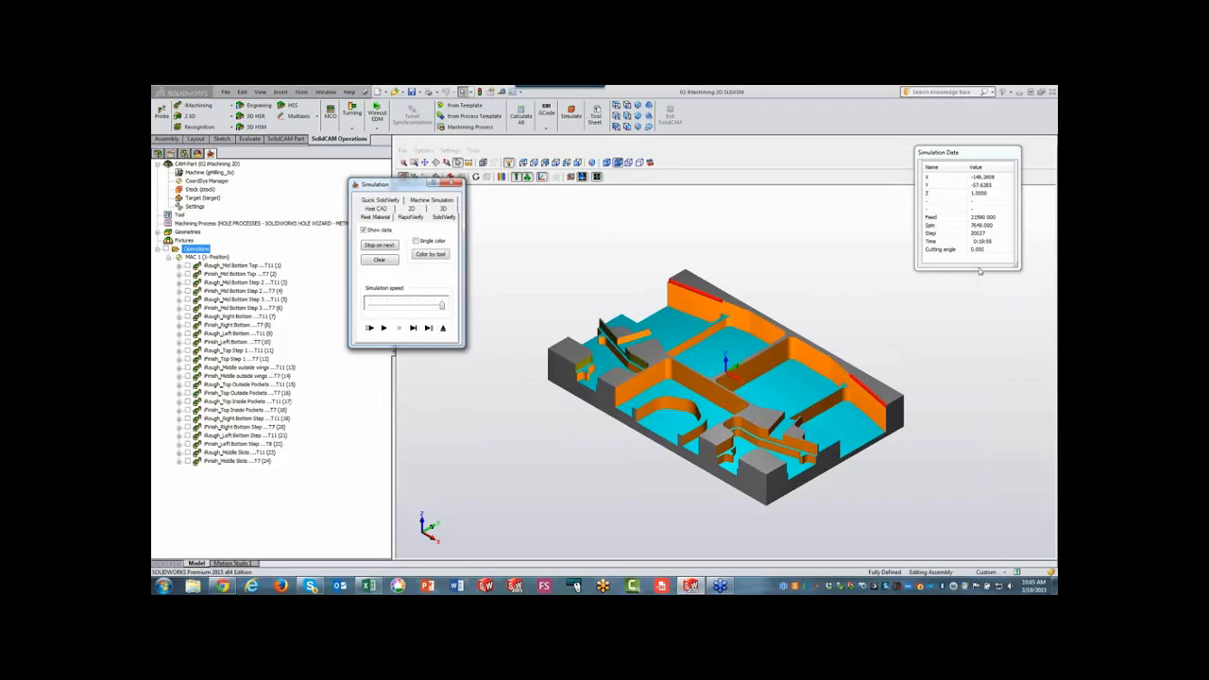
pyautogui.click(443, 328)
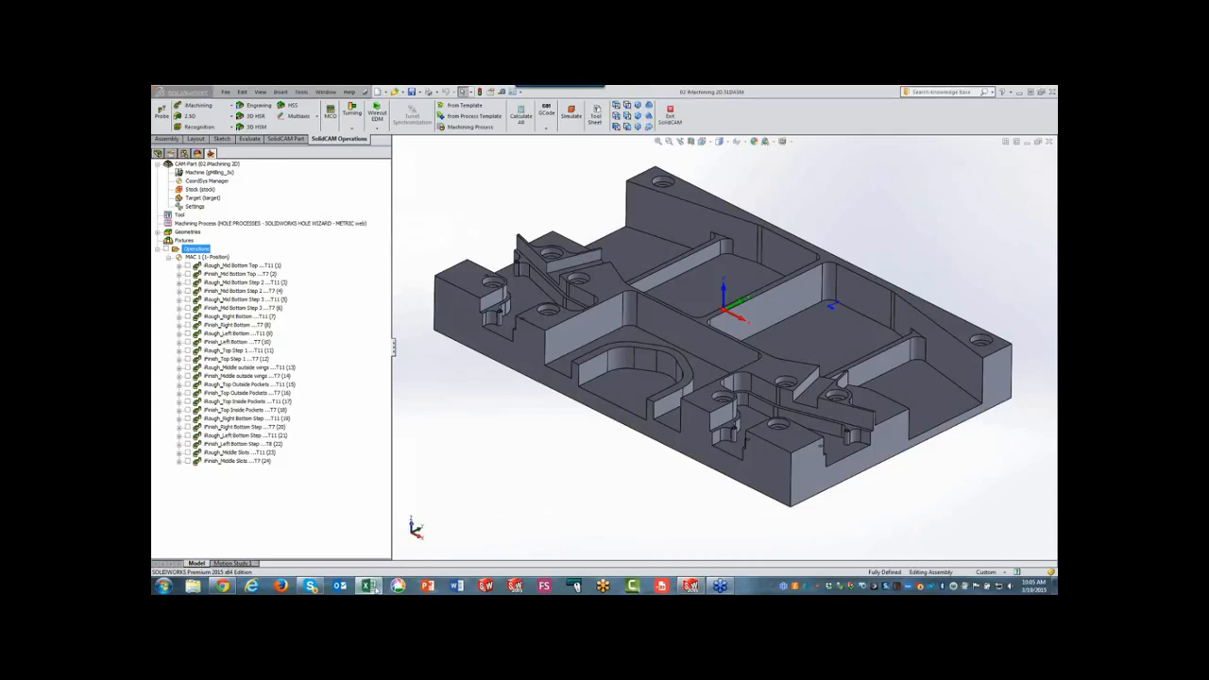
# Switch to the Excel comparison chart, review iMachining 2D's programming time, milling operations and geometries, and return to SOLIDWORKS.
pyautogui.click(368, 586)
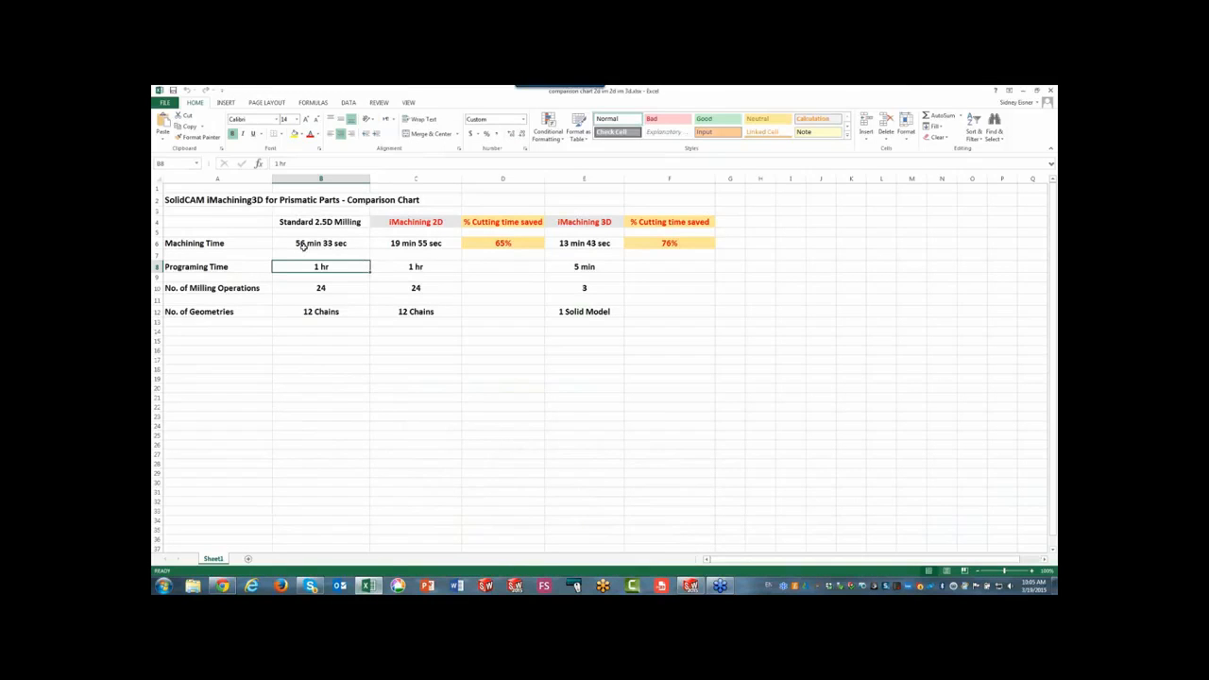
pyautogui.click(427, 274)
pyautogui.click(430, 269)
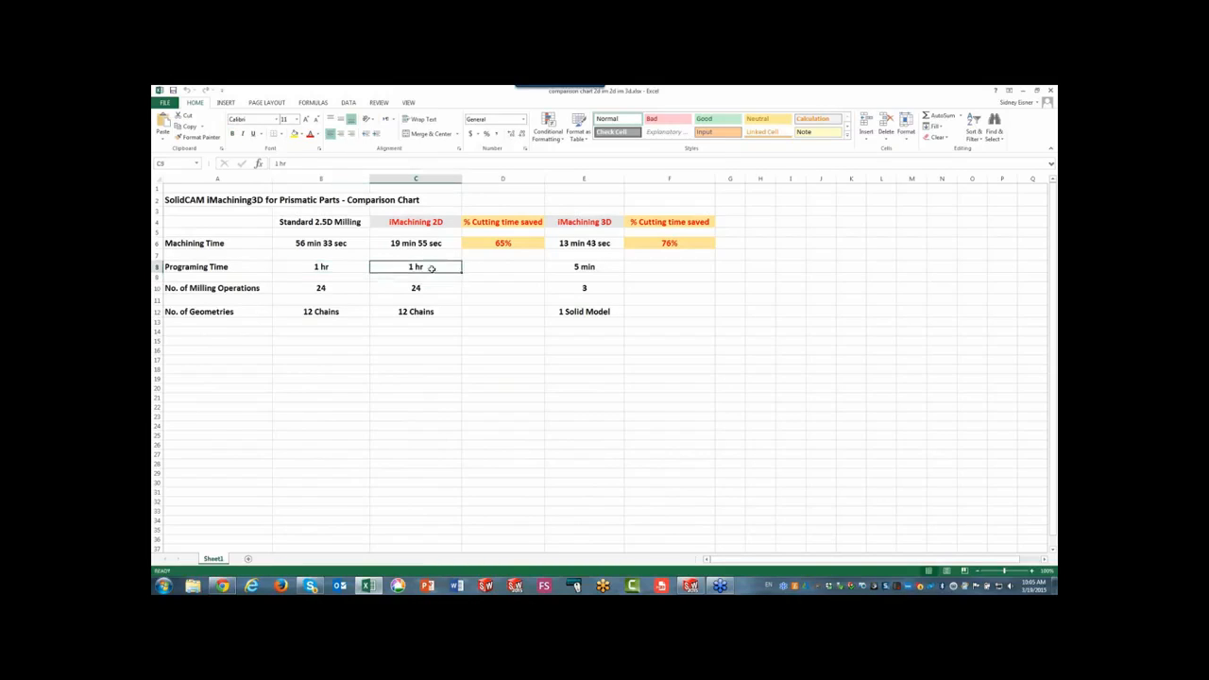
pyautogui.click(425, 289)
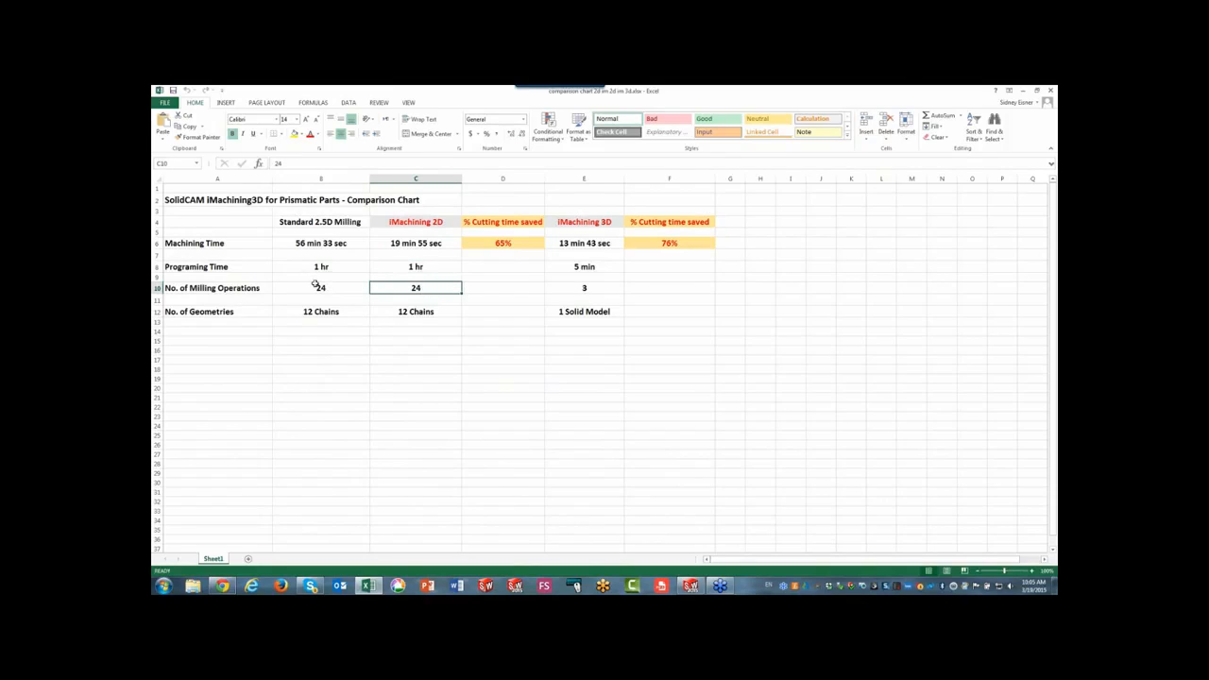
pyautogui.click(421, 313)
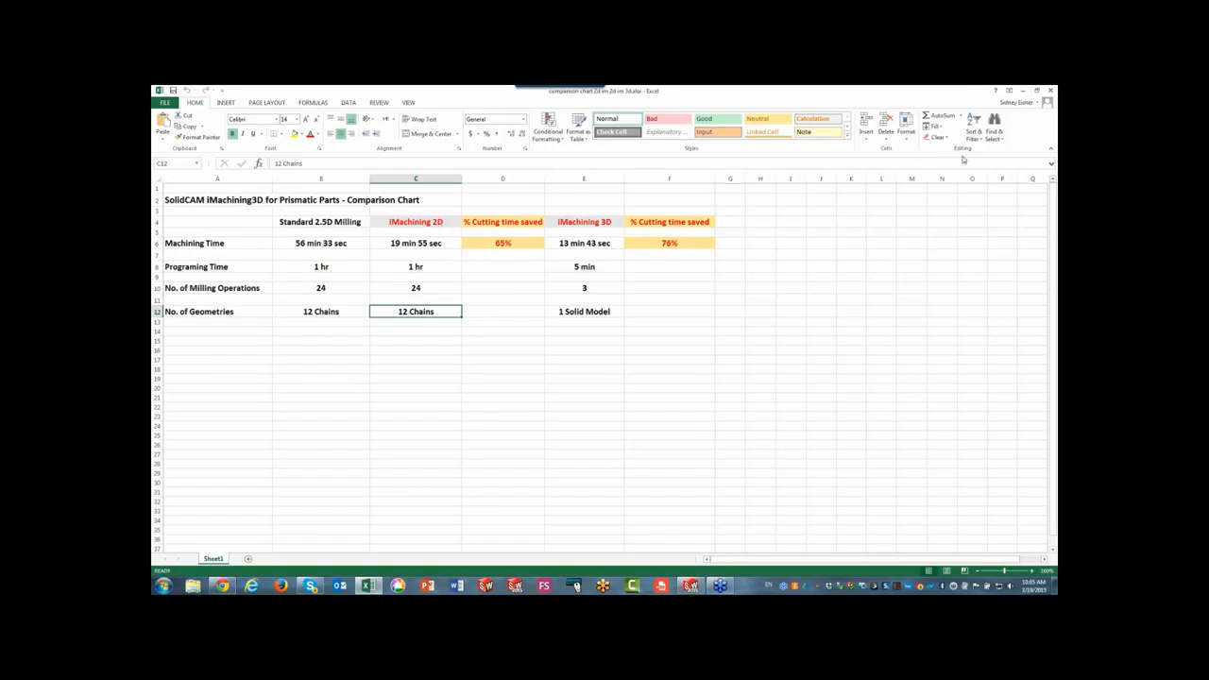
pyautogui.click(1023, 91)
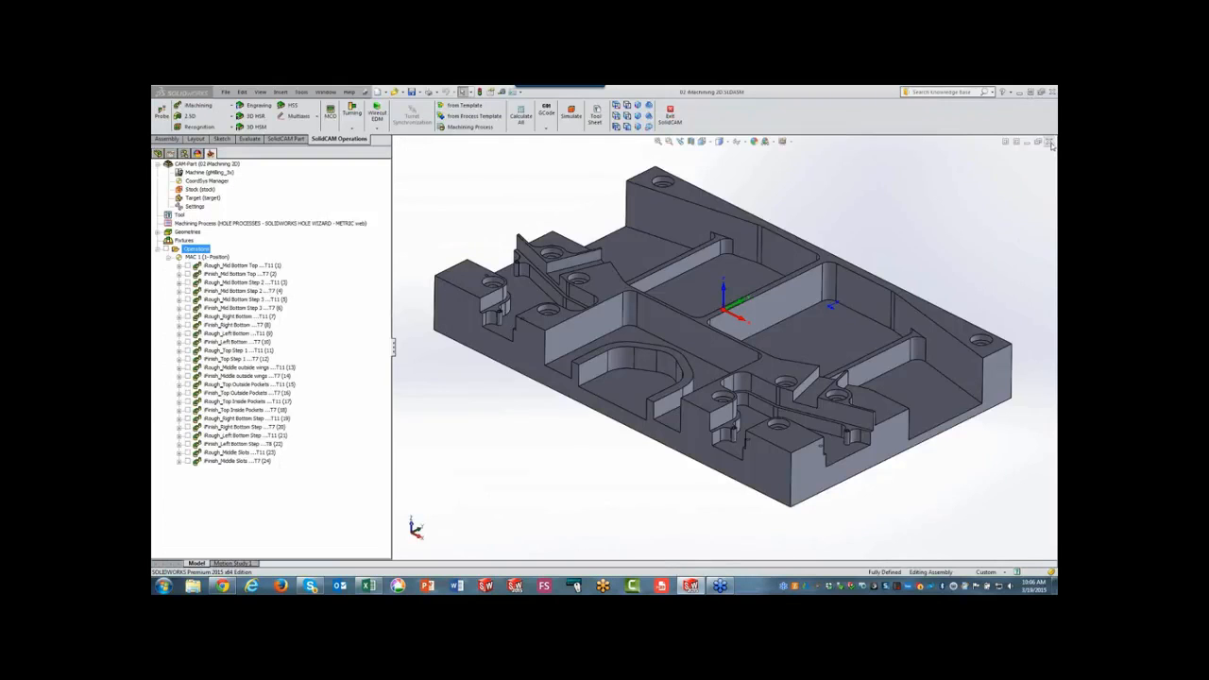
# Close the iMachining 2D CAM-Part and open the CAM-Part 03 iMachining 3D.
pyautogui.click(1051, 143)
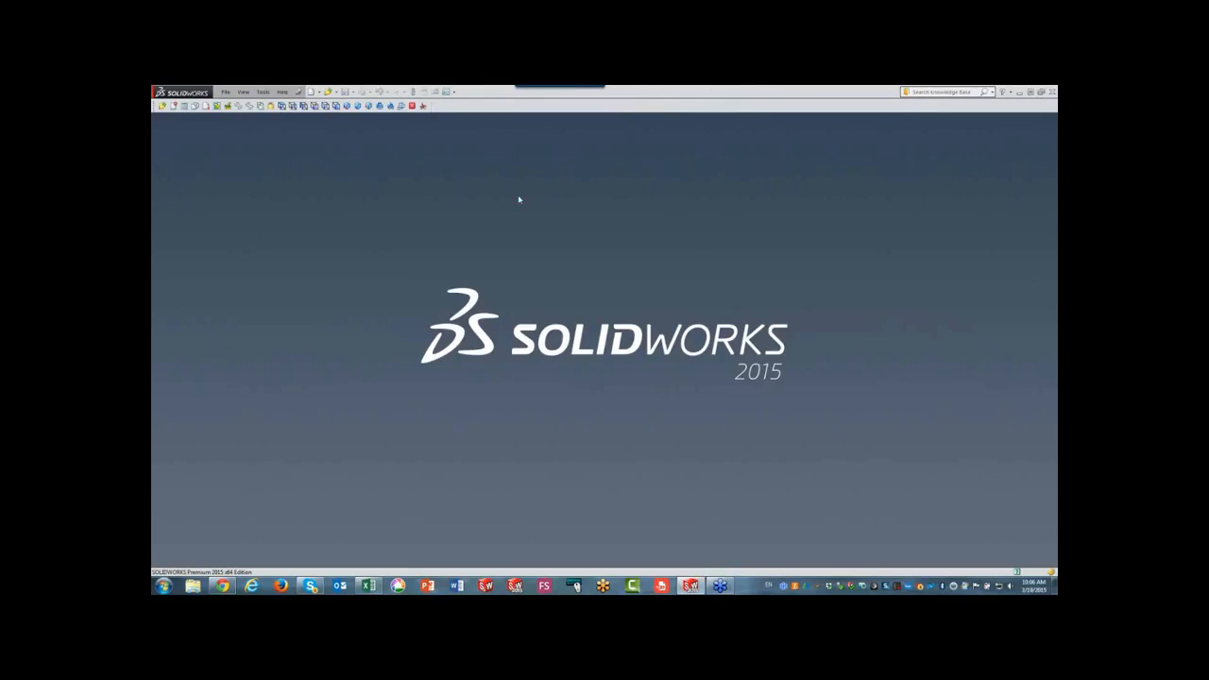
pyautogui.click(162, 107)
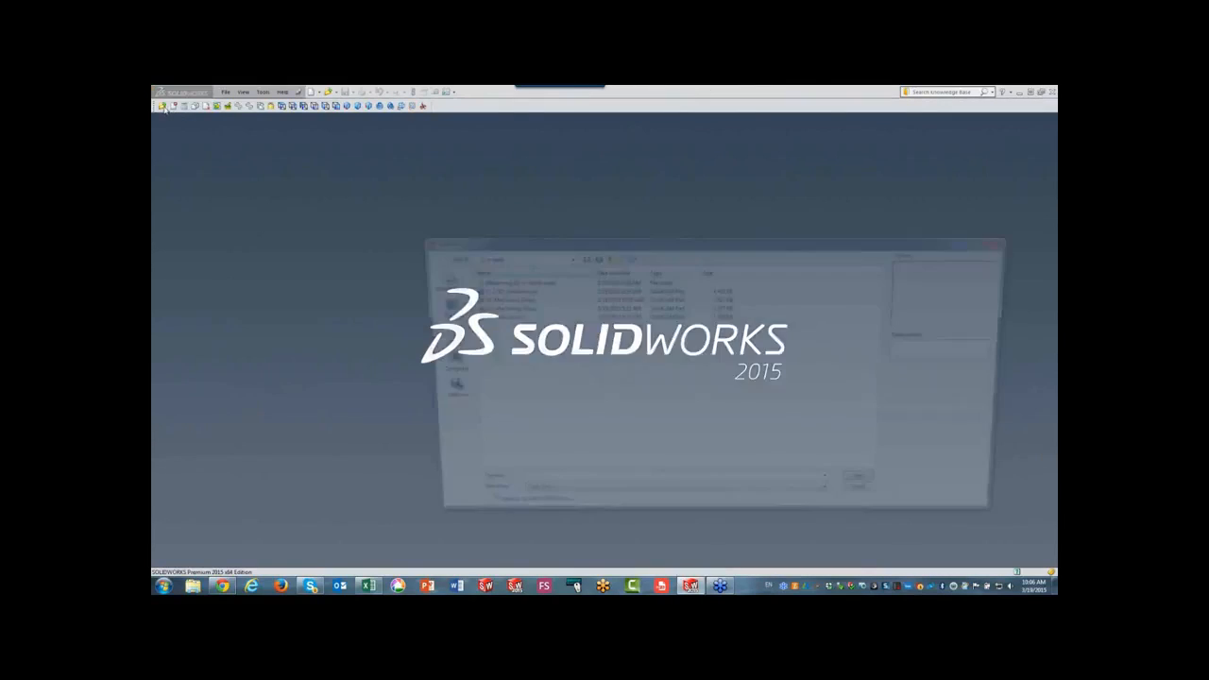
pyautogui.click(496, 307)
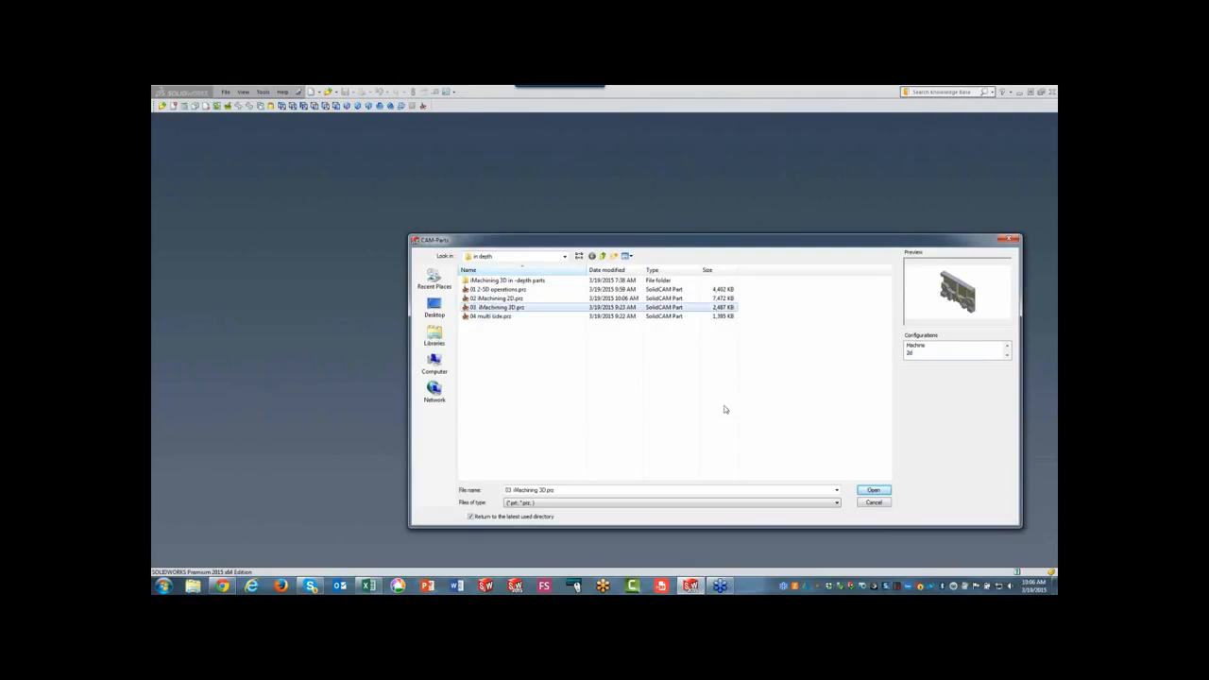
pyautogui.click(874, 490)
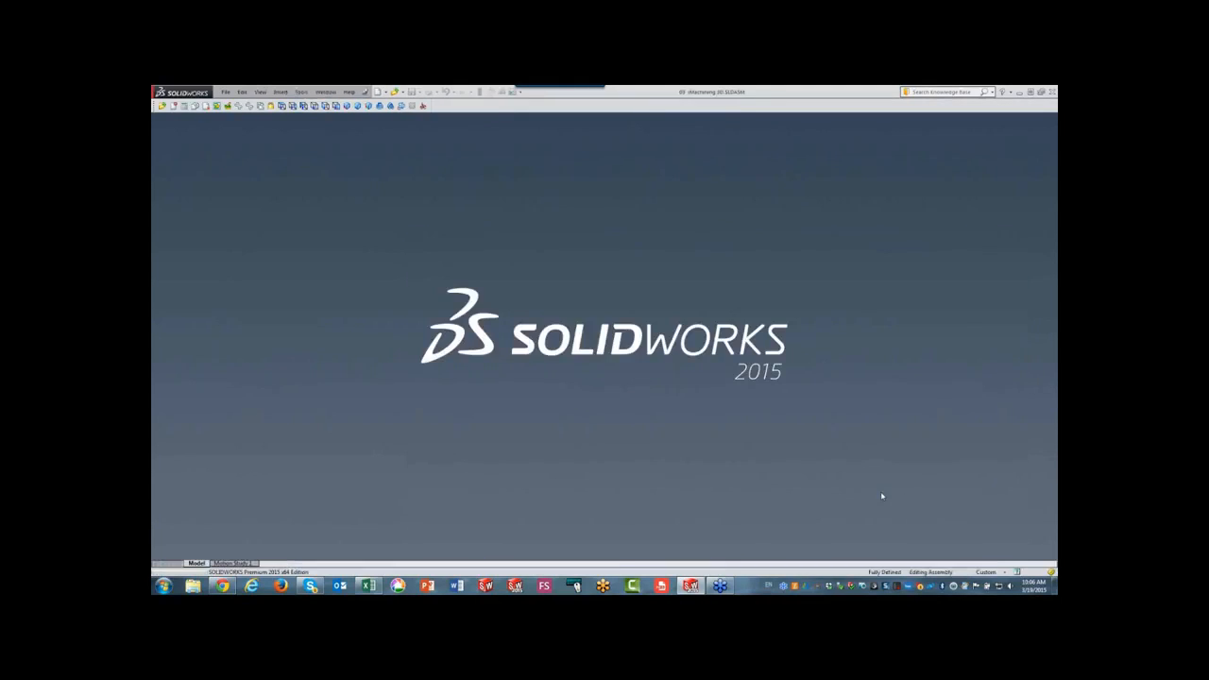
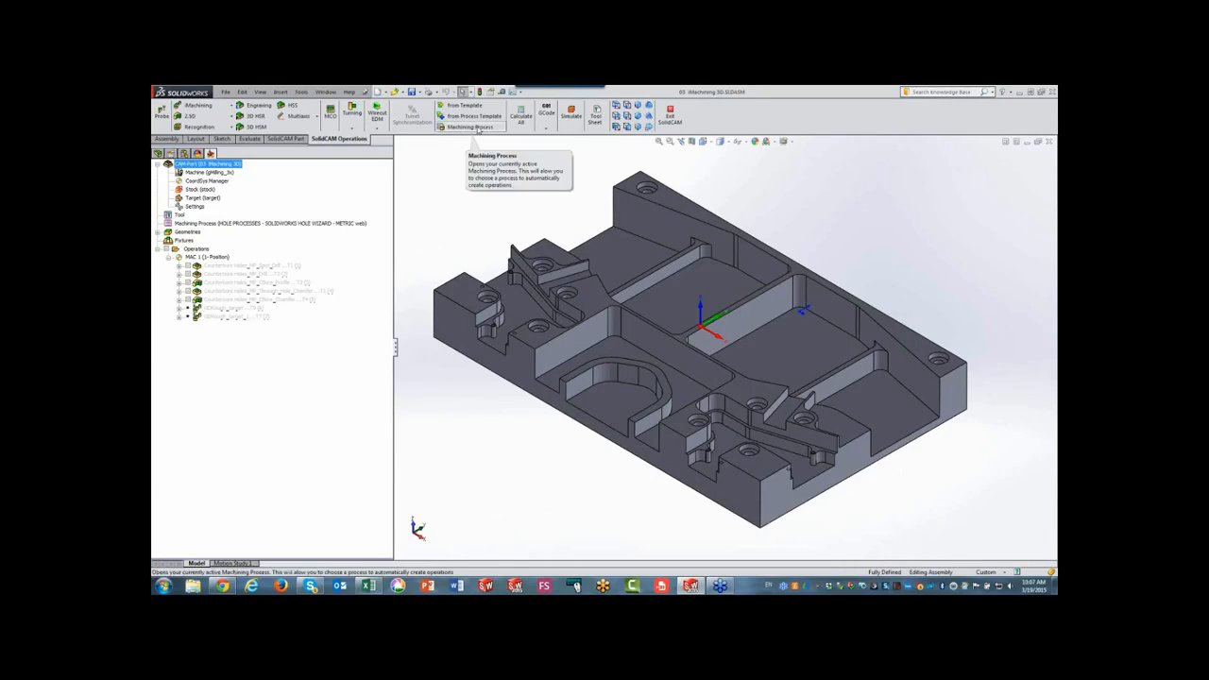
# Load the Counterbore Holes process from the Machining Process table.
pyautogui.click(479, 129)
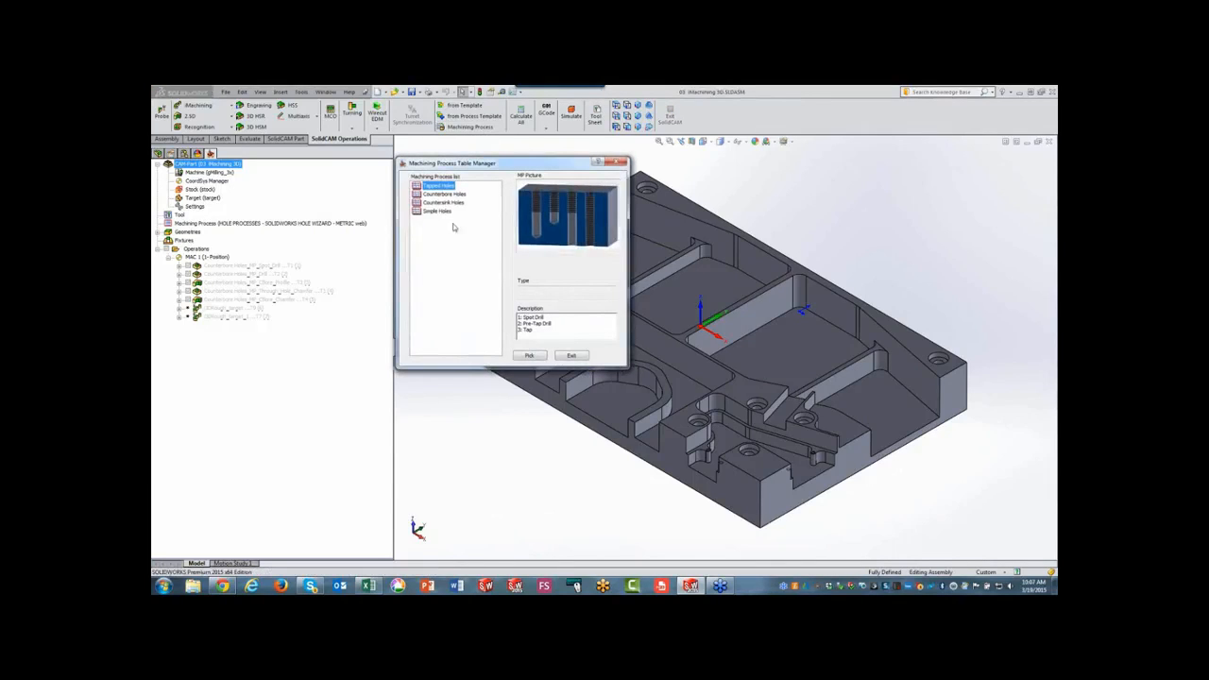
pyautogui.click(444, 195)
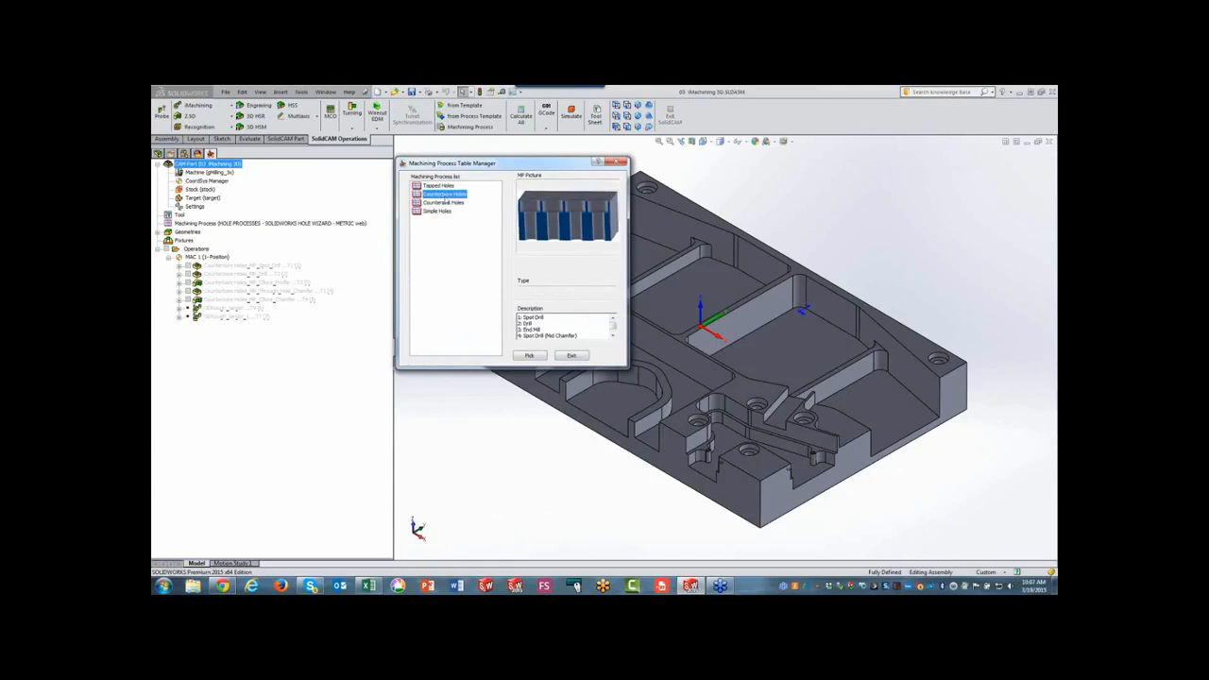
pyautogui.click(520, 357)
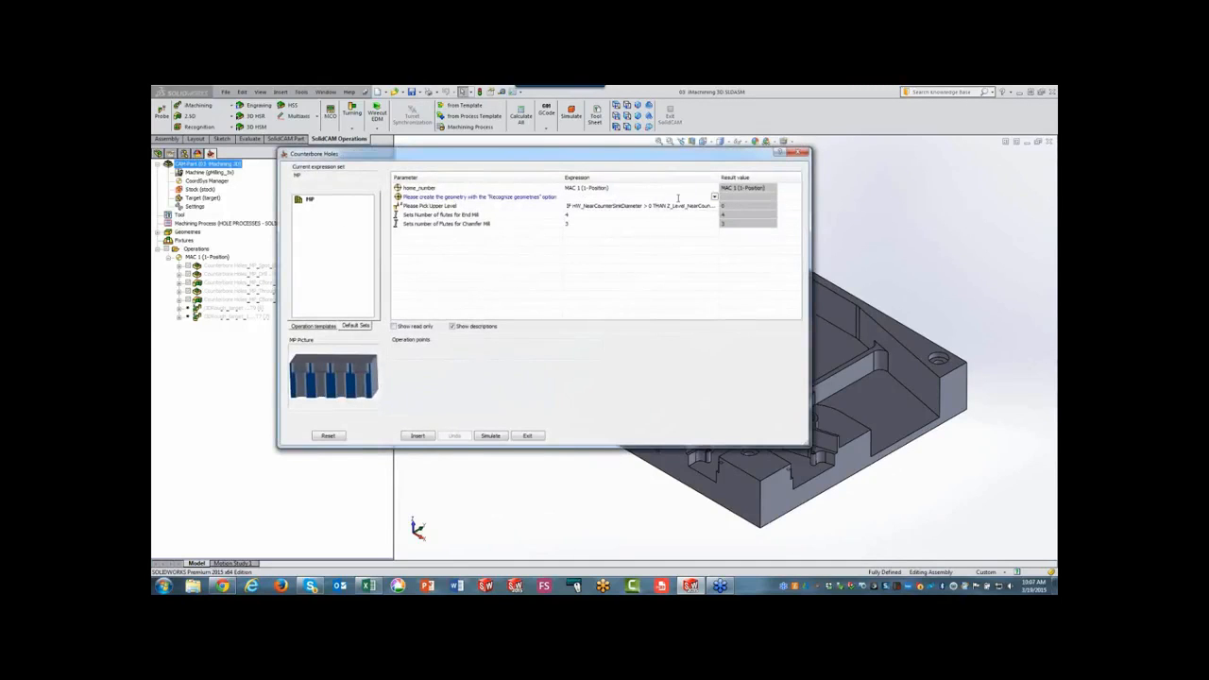
# Define the process geometry with Recognize geometries, using the counterbored hole at the plate's far corner and its pattern.
pyautogui.click(714, 197)
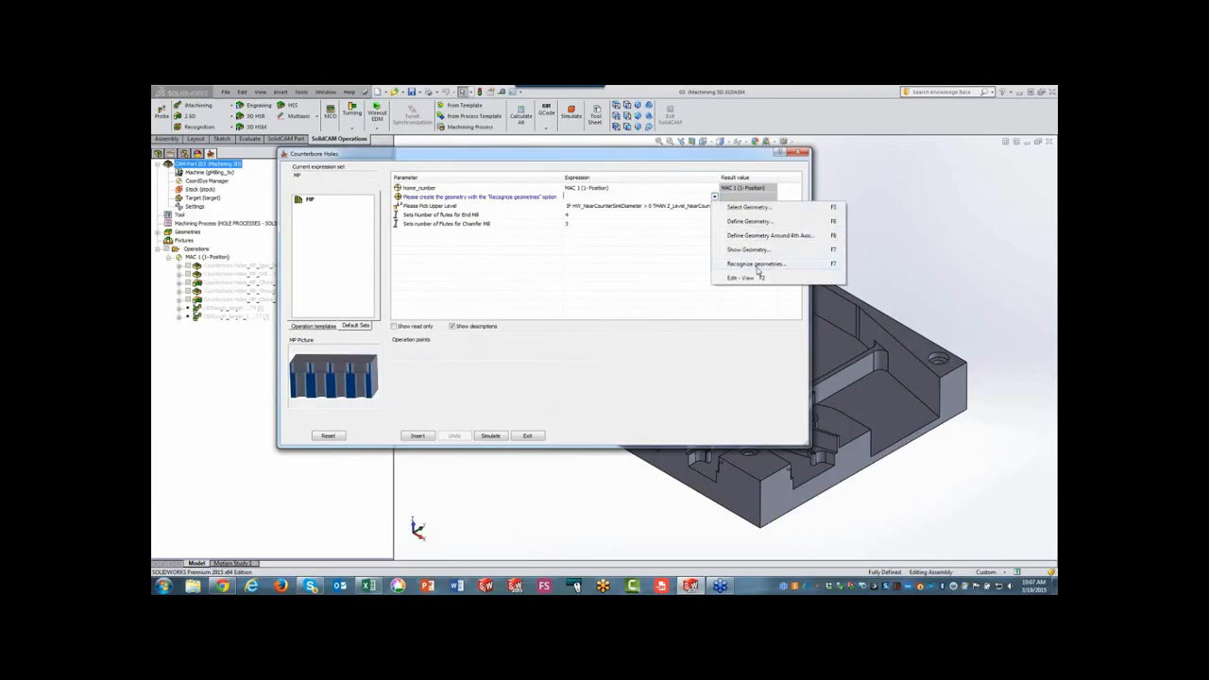
pyautogui.click(756, 264)
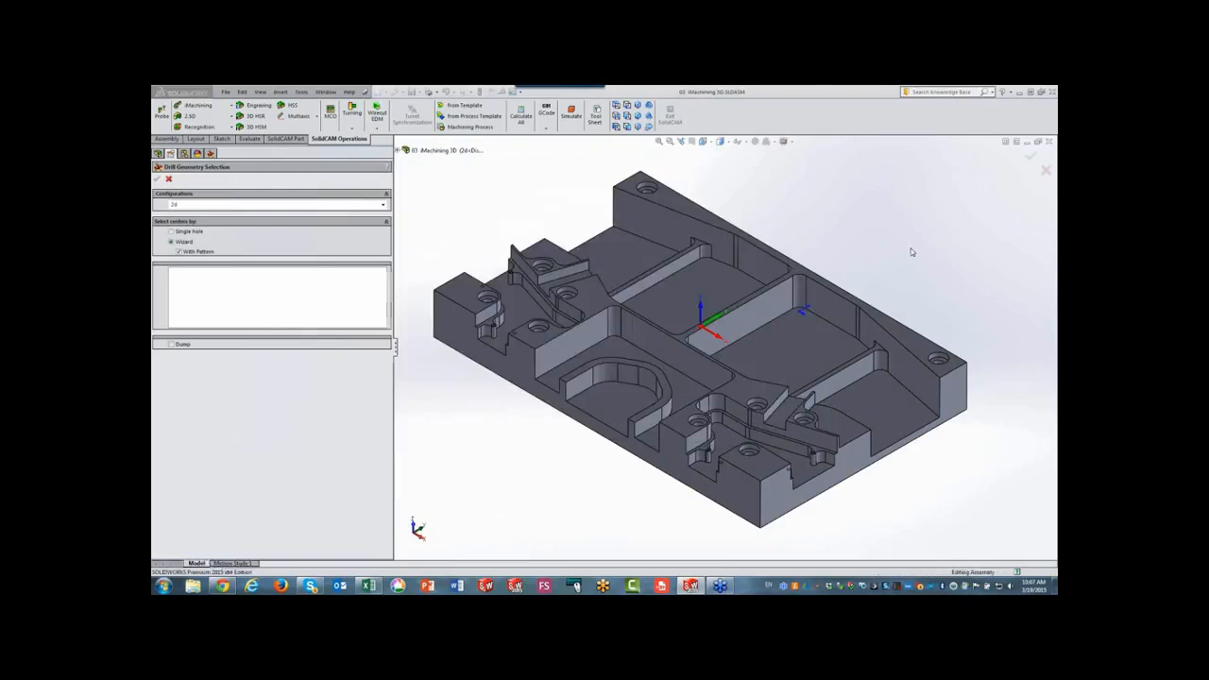
pyautogui.scroll(-2, 974, 323)
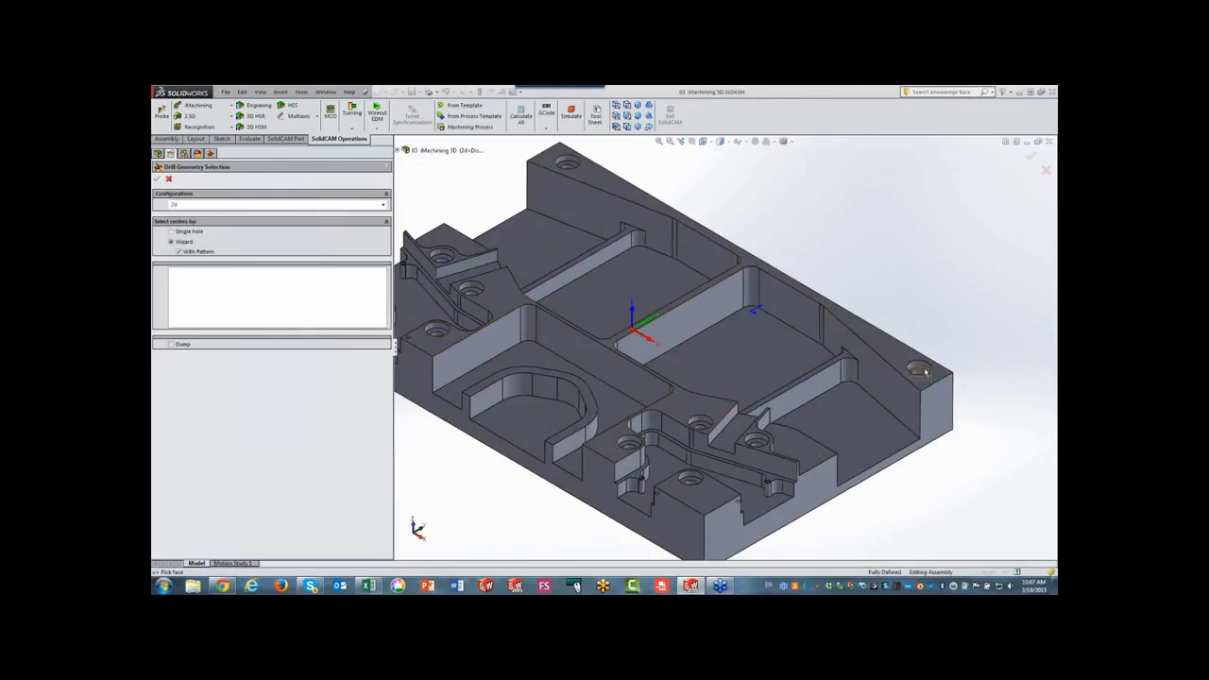
pyautogui.click(920, 369)
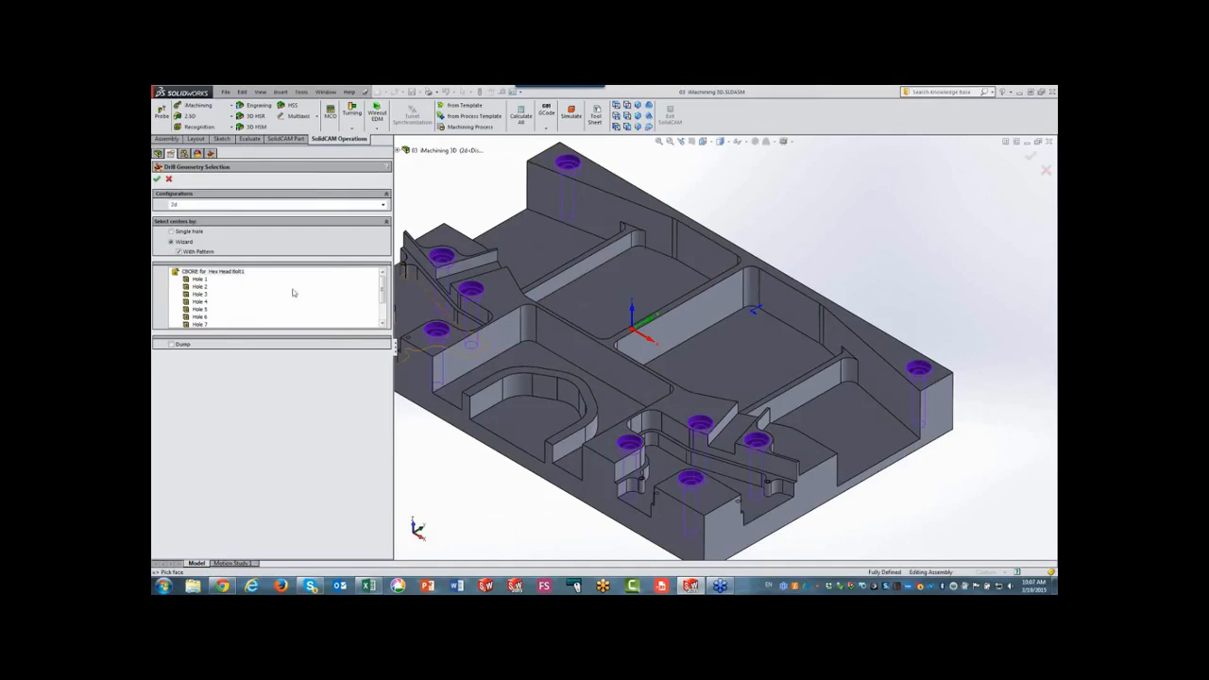
pyautogui.click(157, 178)
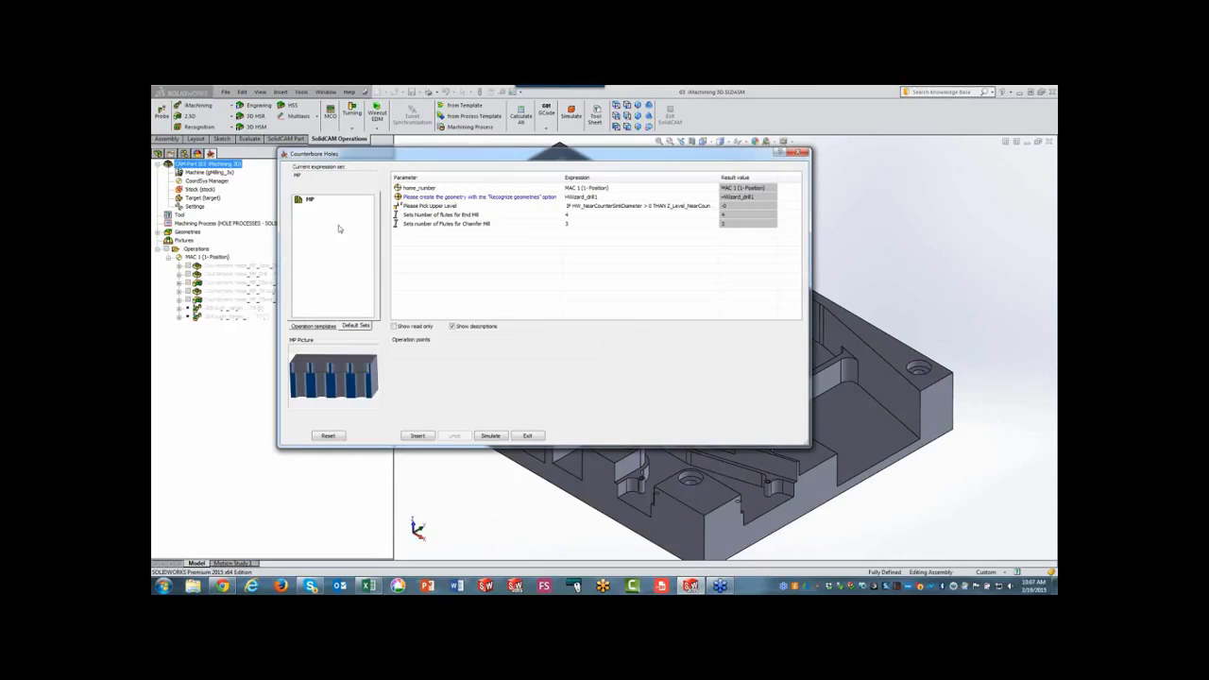
# Insert the counterbore drilling, profile and chamfer operations, close the machining process, and select the final counterbore chamfer operation.
pyautogui.click(417, 436)
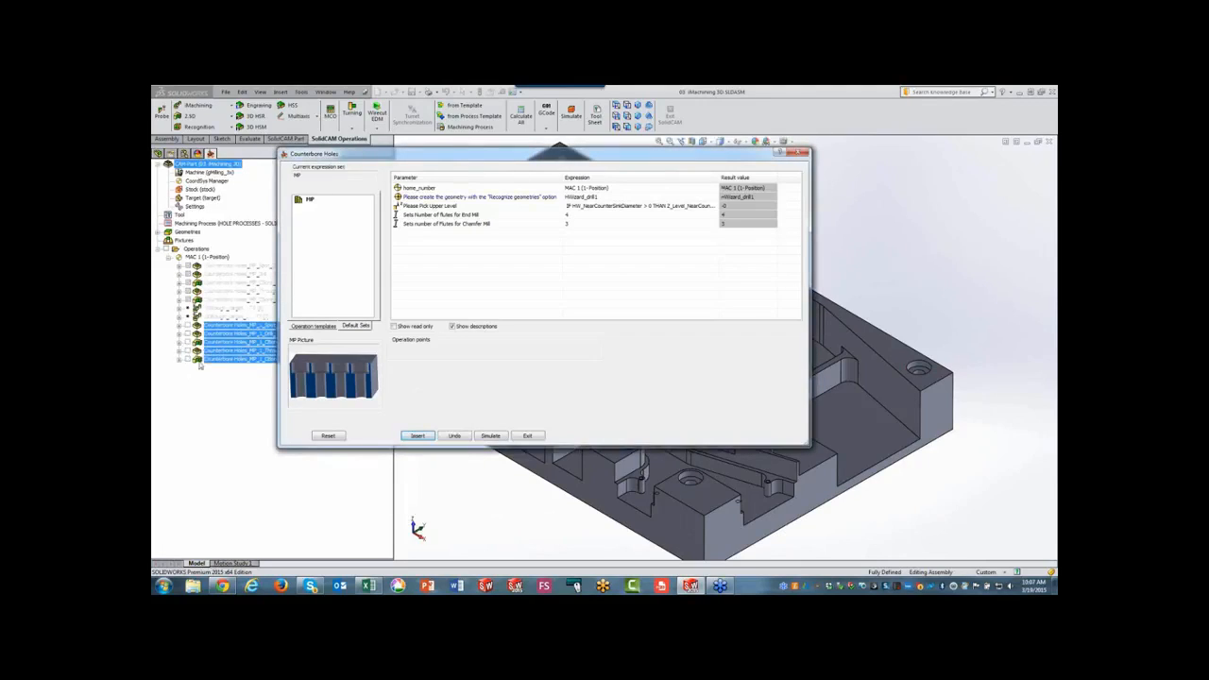
pyautogui.click(528, 437)
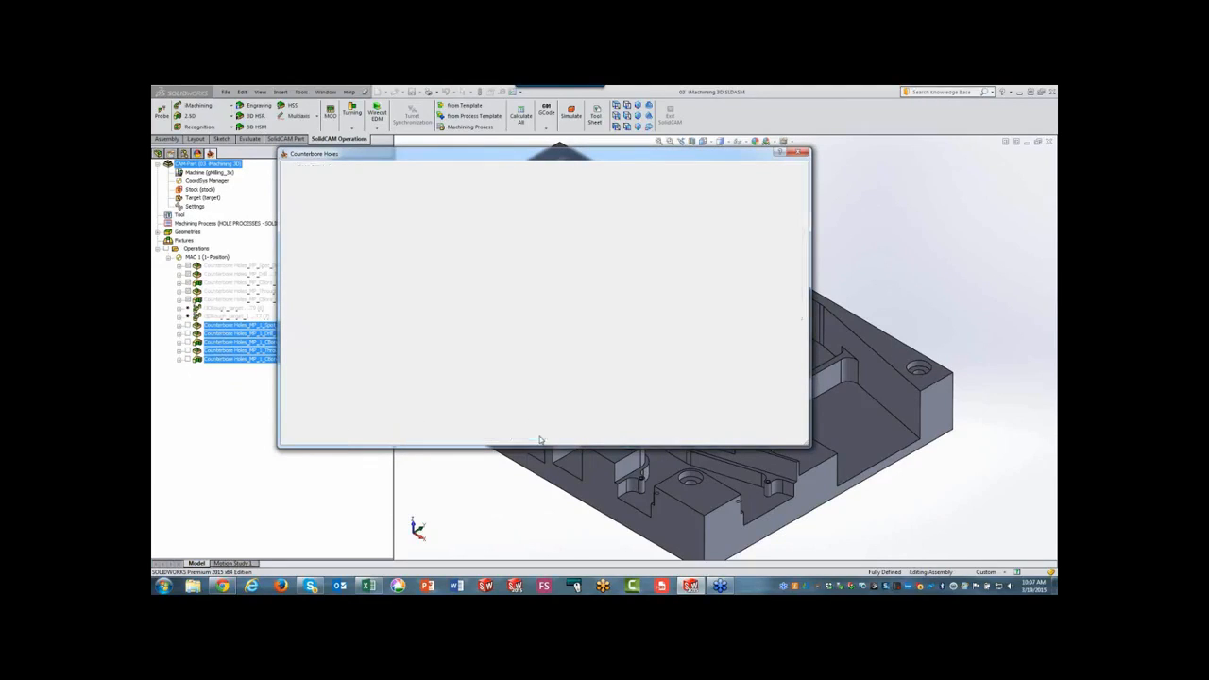
pyautogui.click(572, 356)
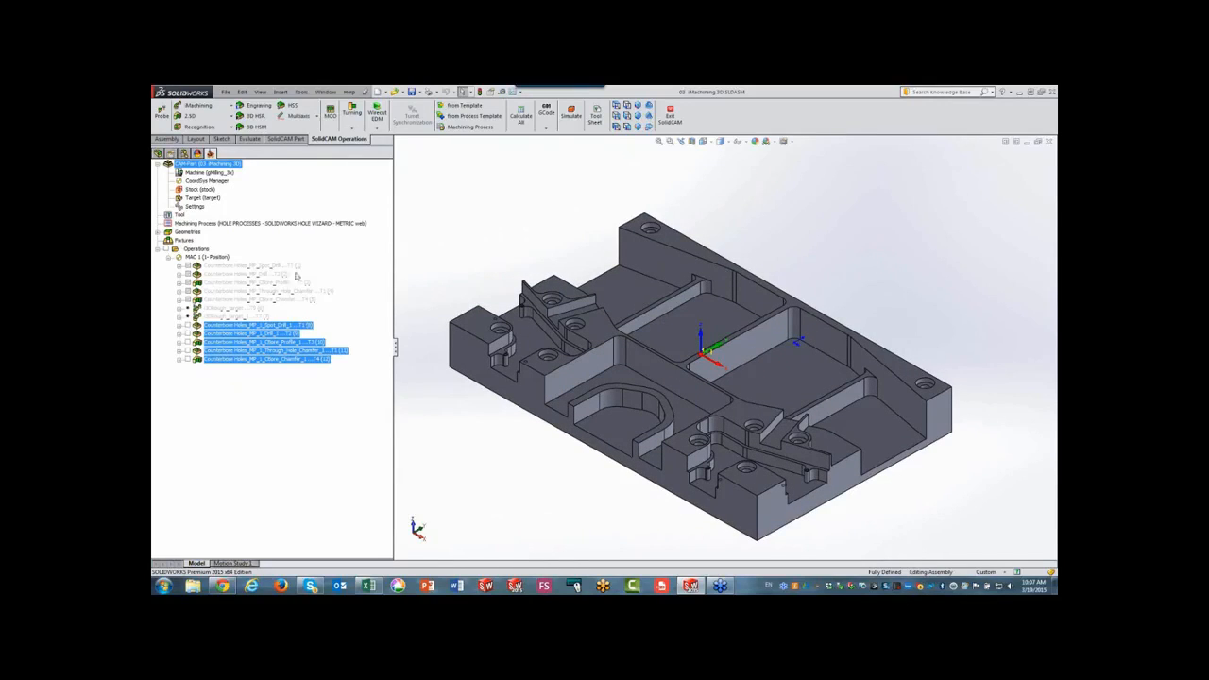
pyautogui.click(246, 359)
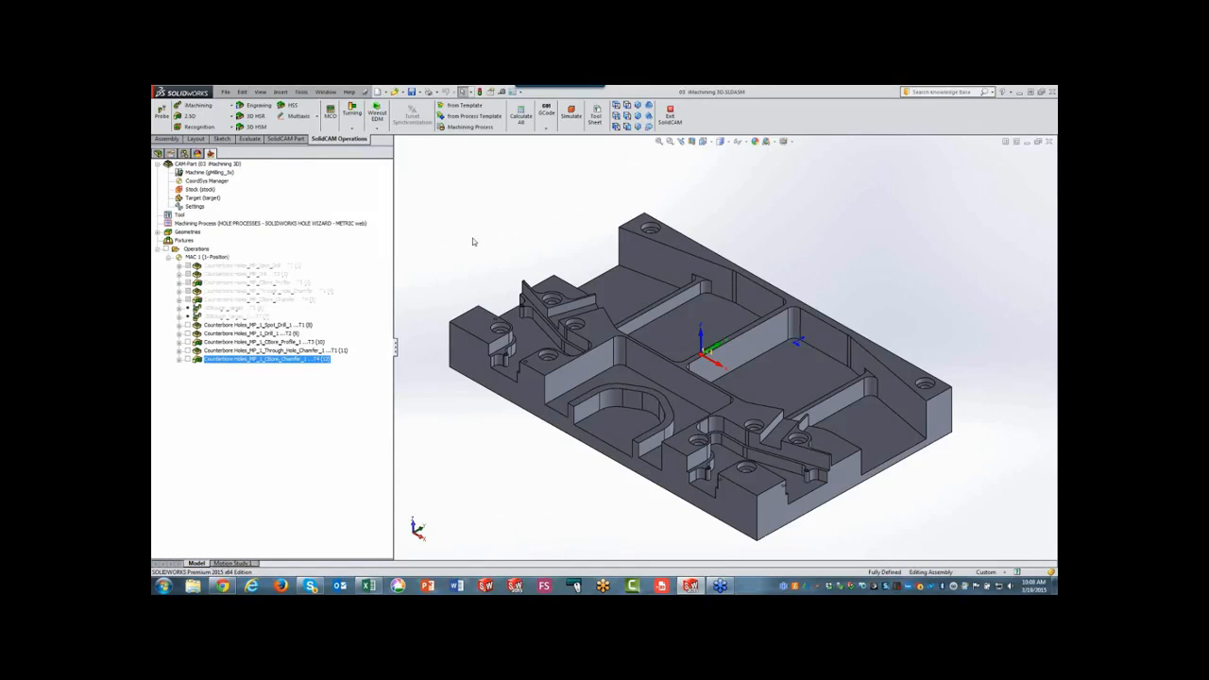
# Add a 3D iMachining operation on the target geometry and assign the 16 mm end mill with 28 mm cutting length.
pyautogui.click(195, 105)
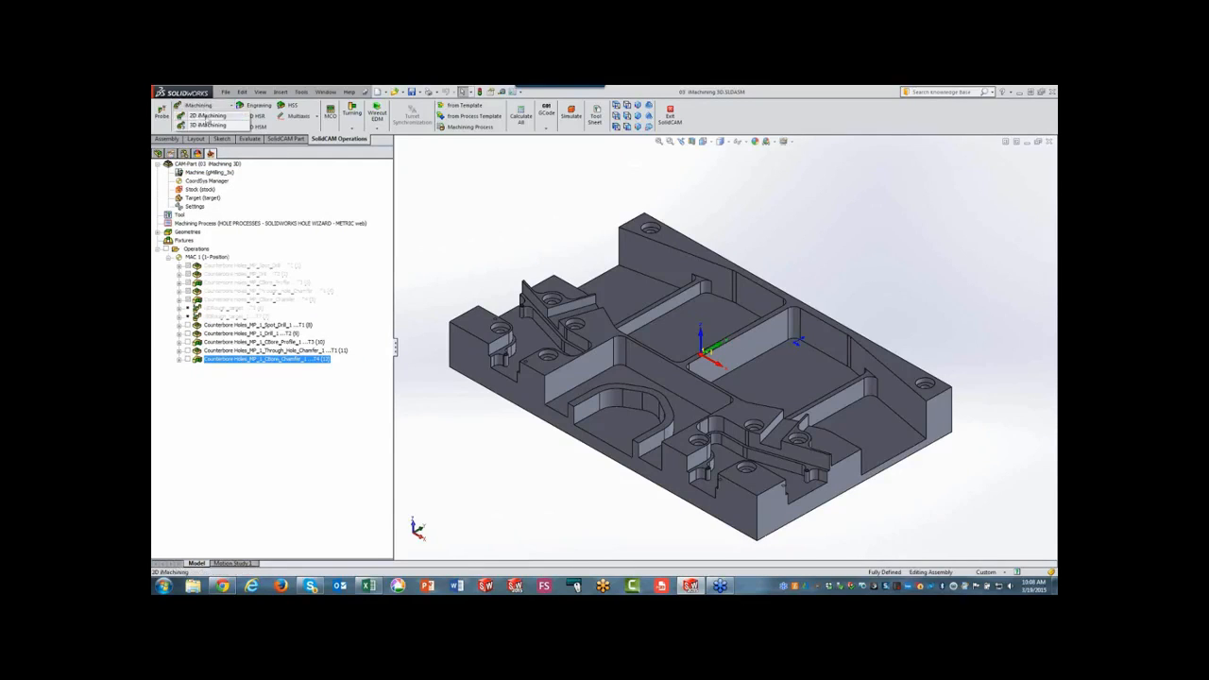
pyautogui.click(206, 125)
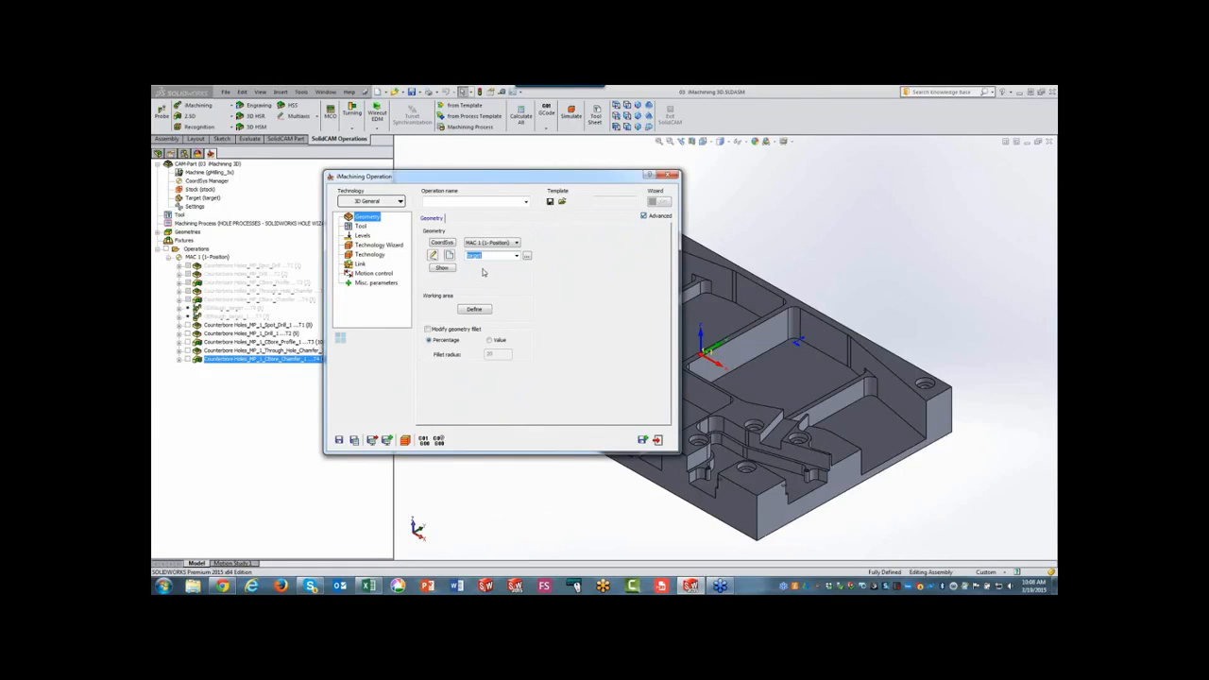
pyautogui.click(361, 226)
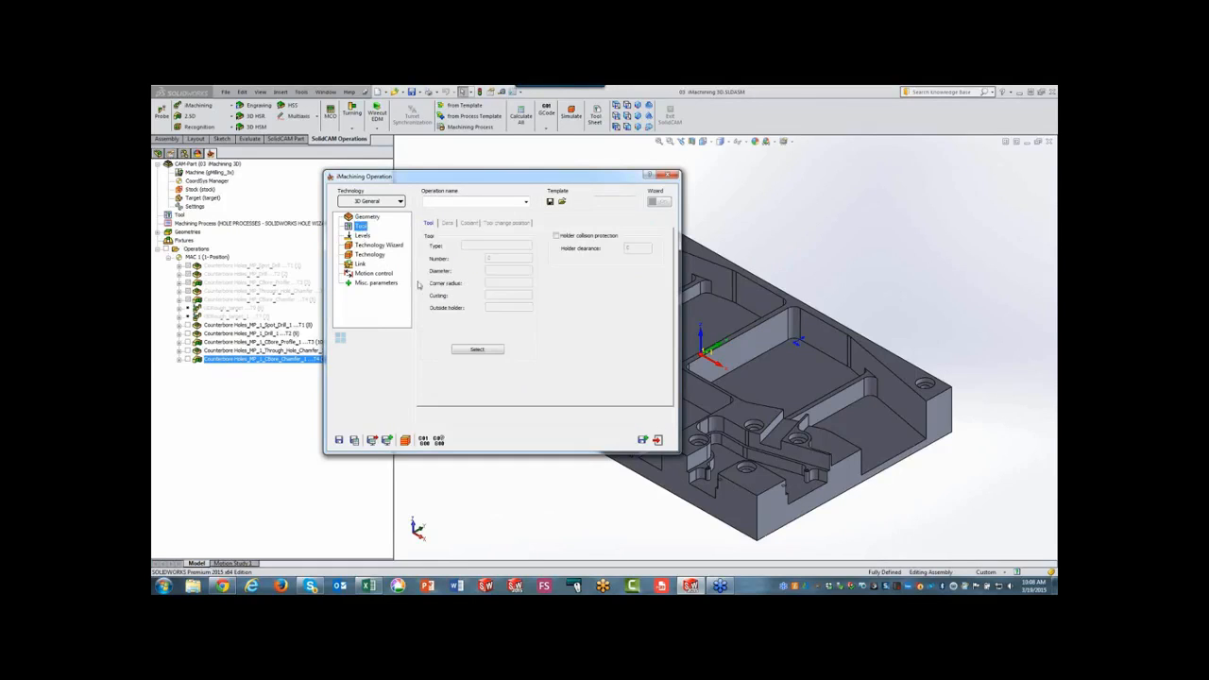
pyautogui.click(477, 348)
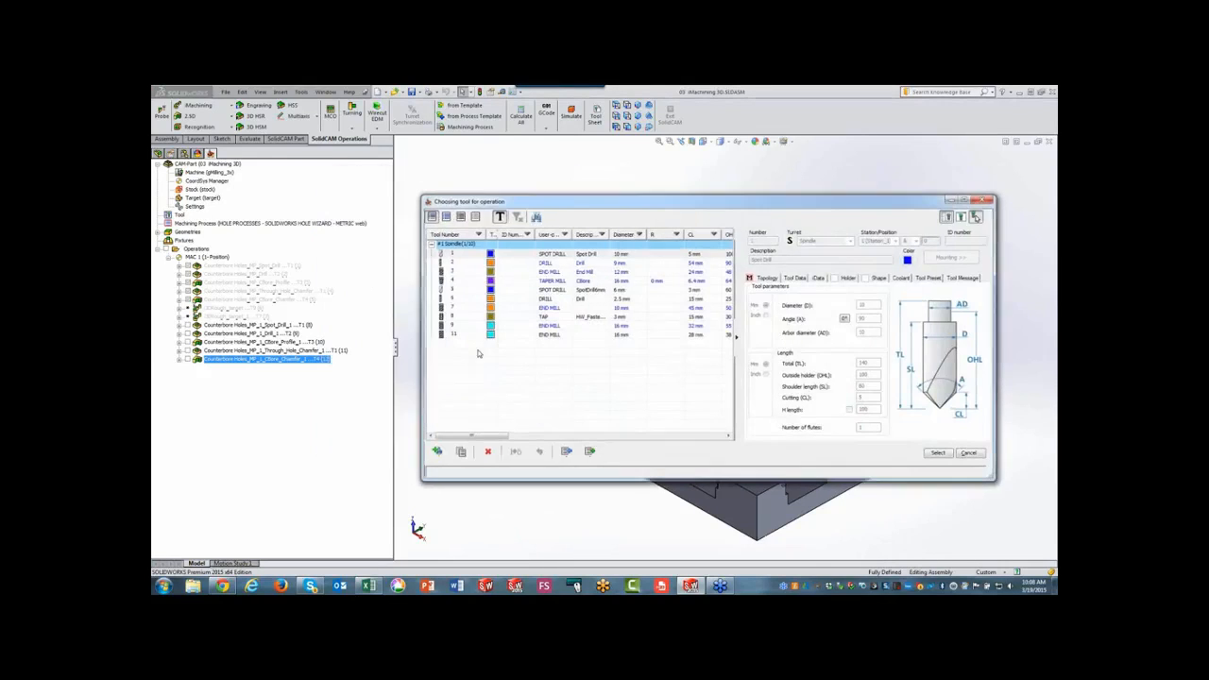
pyautogui.click(939, 453)
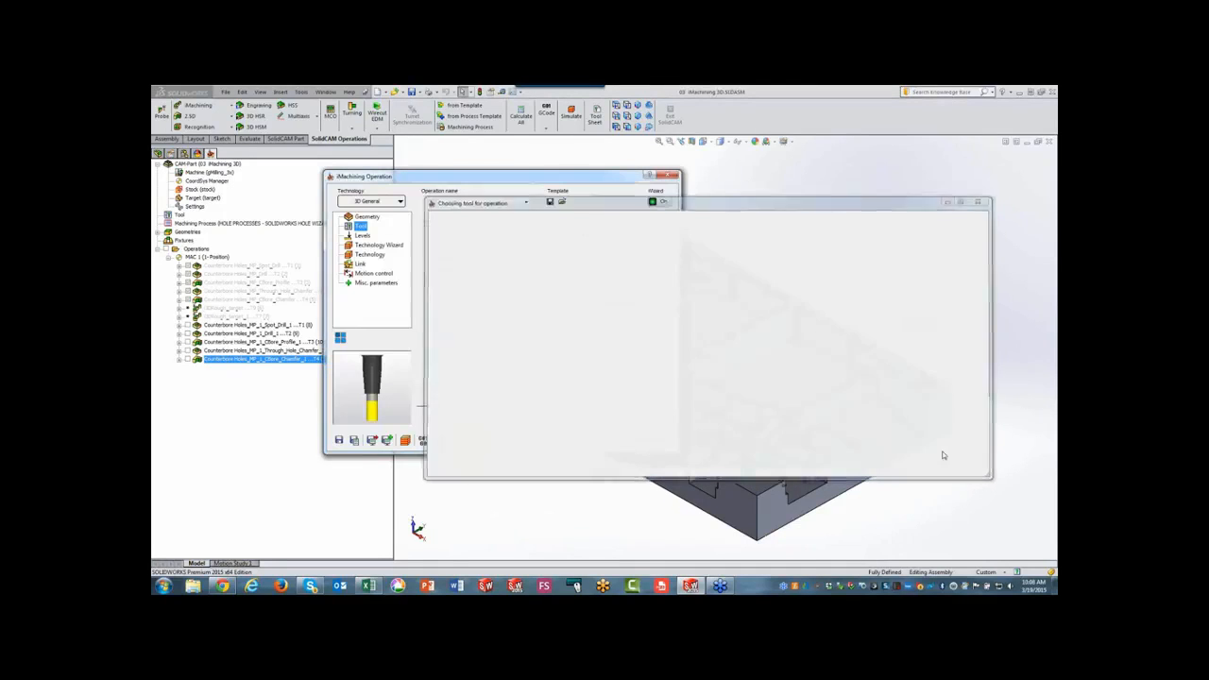
# Define the operation's lower milling level from the floor face of the open pocket at the plate's short end.
pyautogui.click(364, 236)
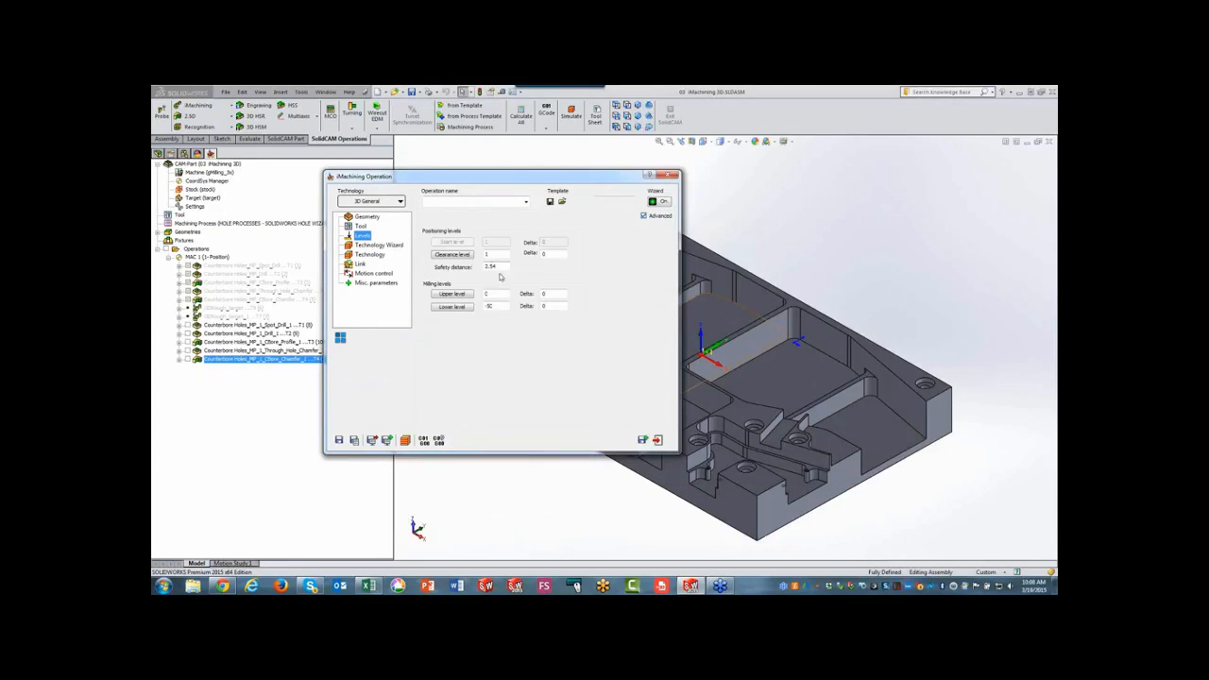
pyautogui.click(452, 307)
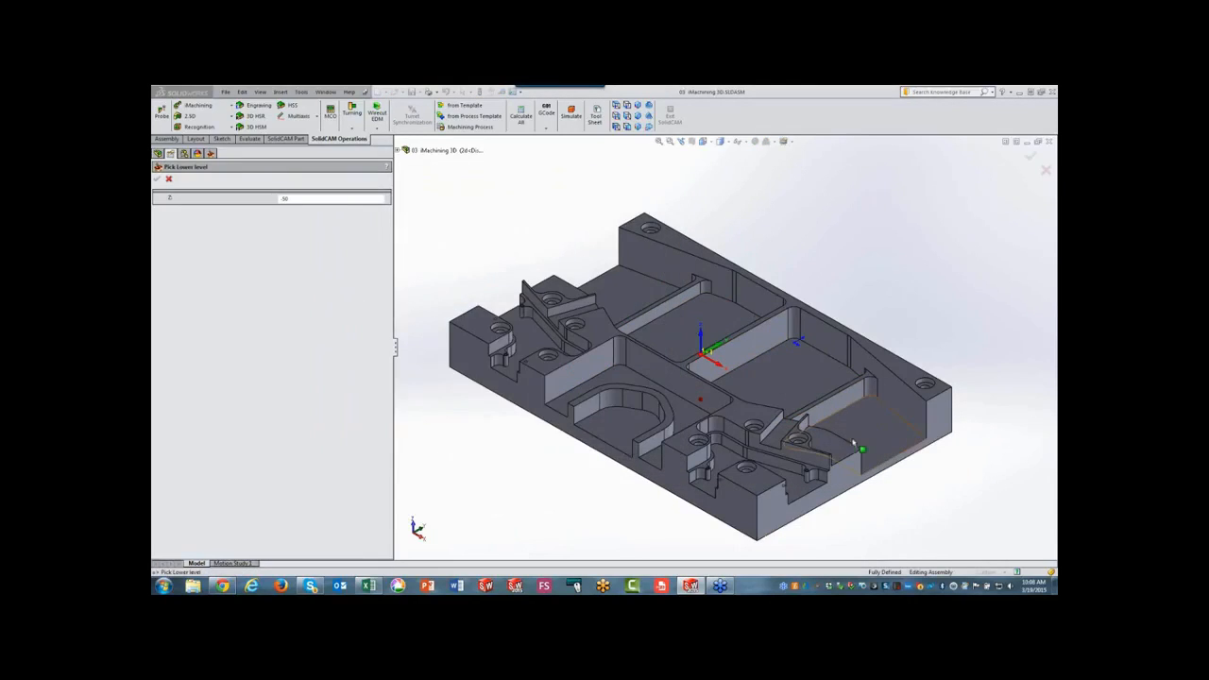
pyautogui.click(876, 460)
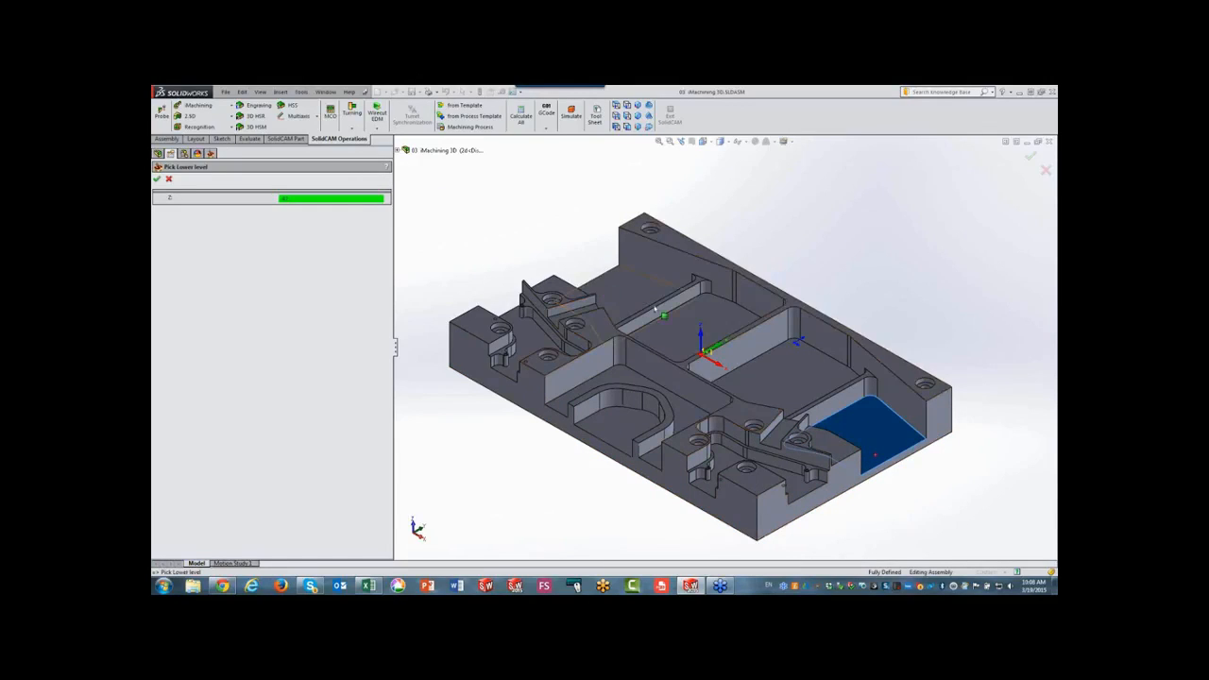
pyautogui.click(157, 179)
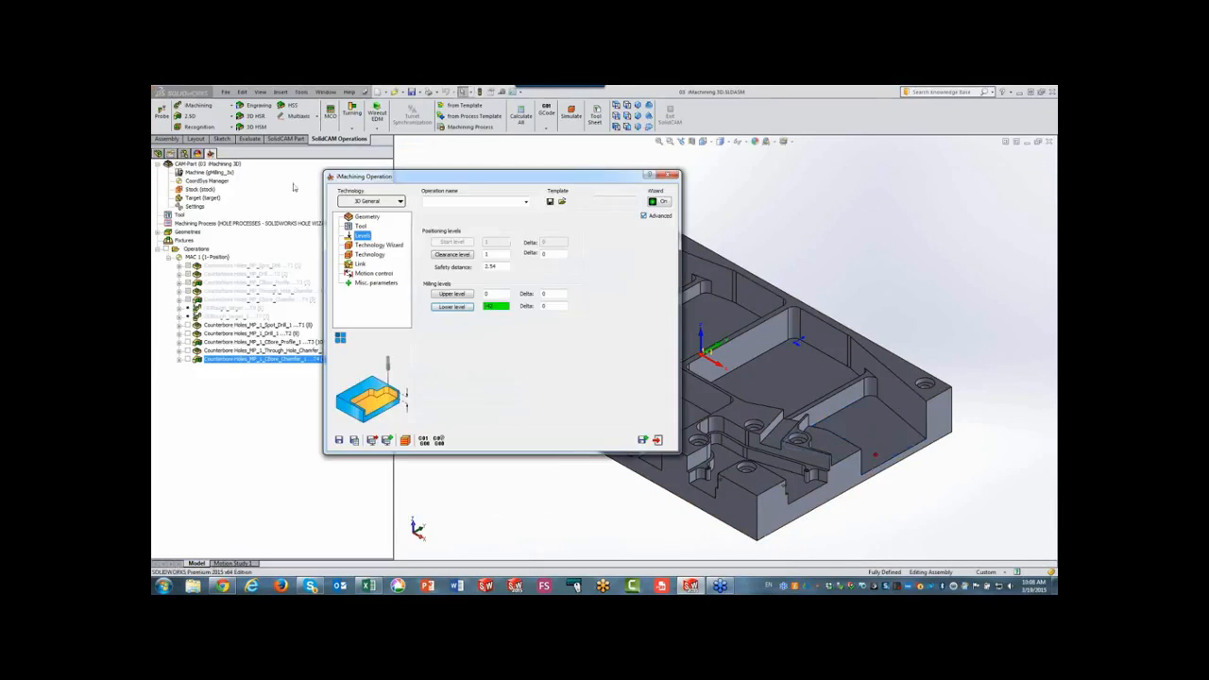
# Review the Technology Wizard cutting conditions and set both the wall offset and floor offset to 0.3.
pyautogui.click(400, 249)
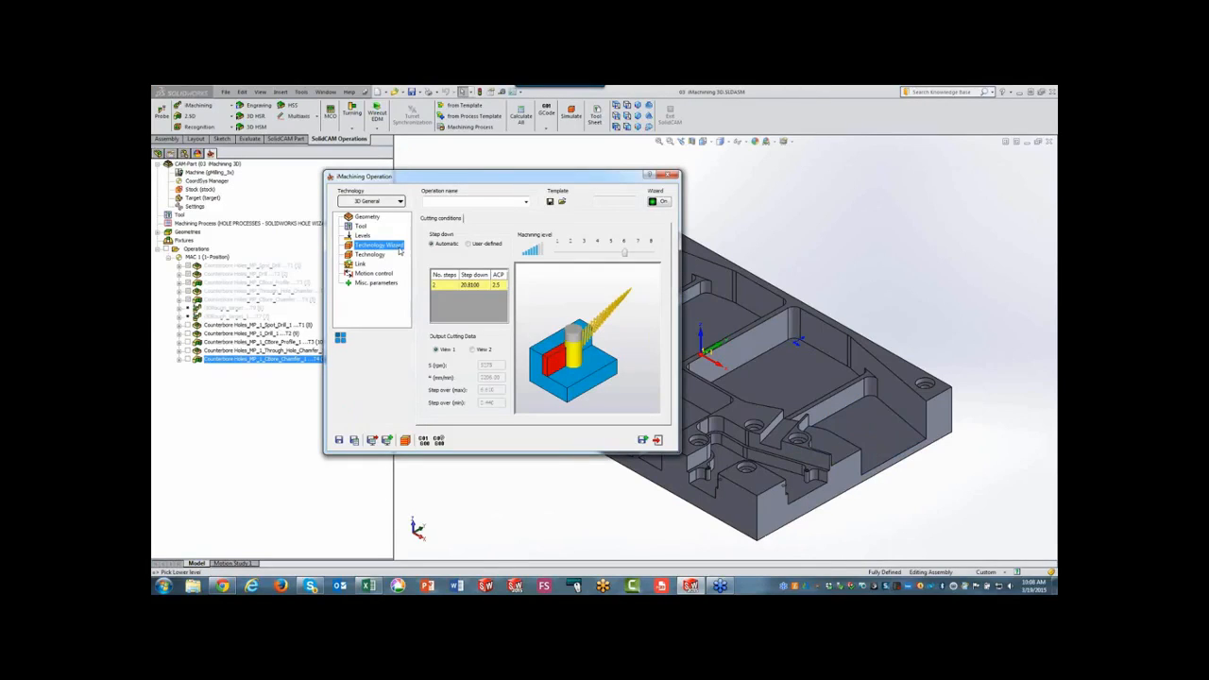
pyautogui.click(378, 255)
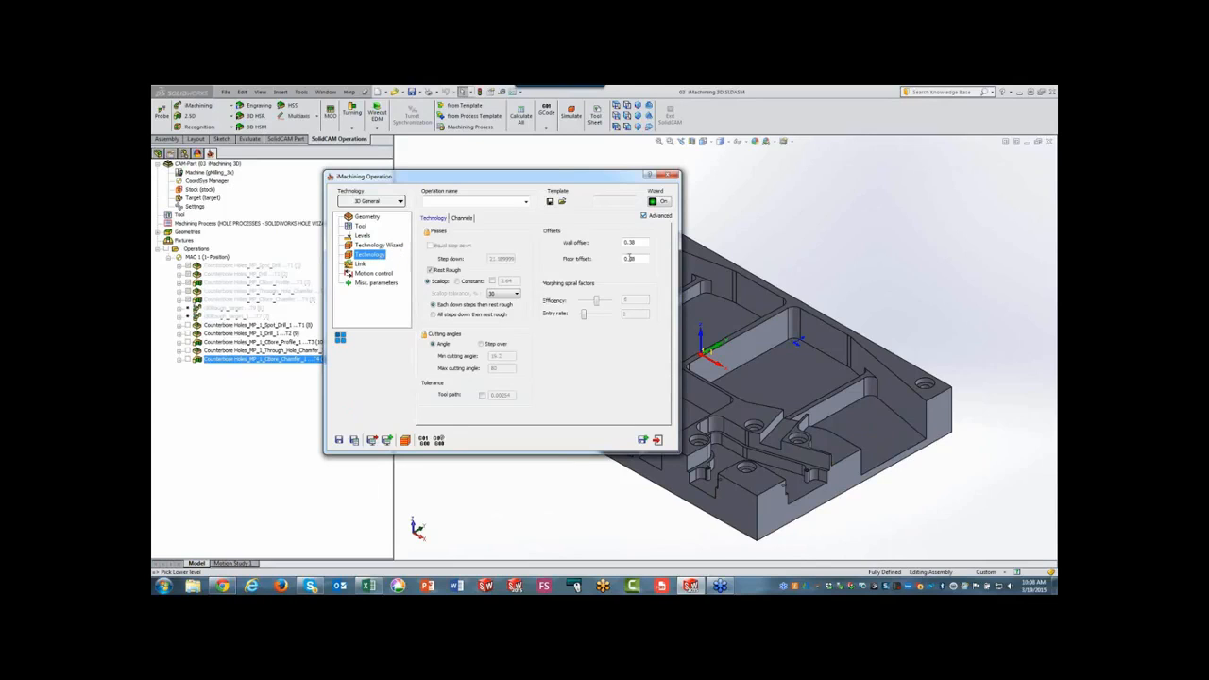
pyautogui.doubleClick(631, 241)
pyautogui.write('1')
pyautogui.click(637, 258)
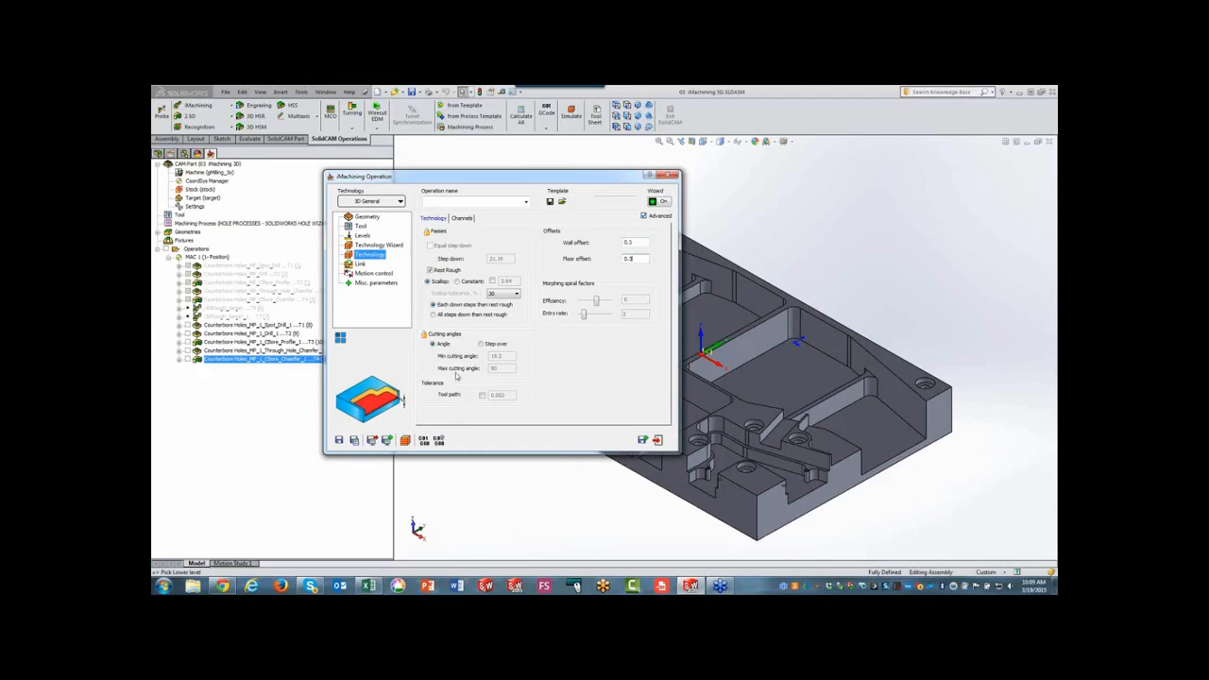
# Override the automatic Rest Rough scallop value with 1.
pyautogui.click(491, 281)
pyautogui.doubleClick(507, 281)
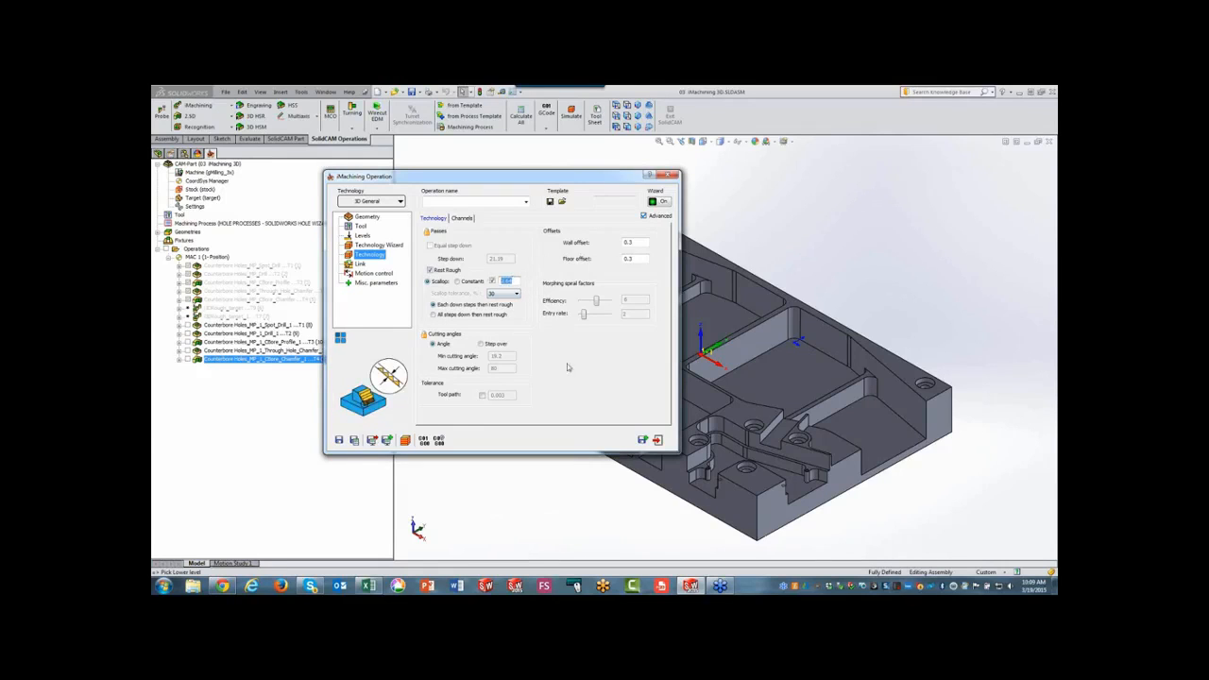
pyautogui.write('1')
# Enable holder collision protection for the 16 mm end mill, then save and calculate the 3D roughing operation.
pyautogui.click(362, 226)
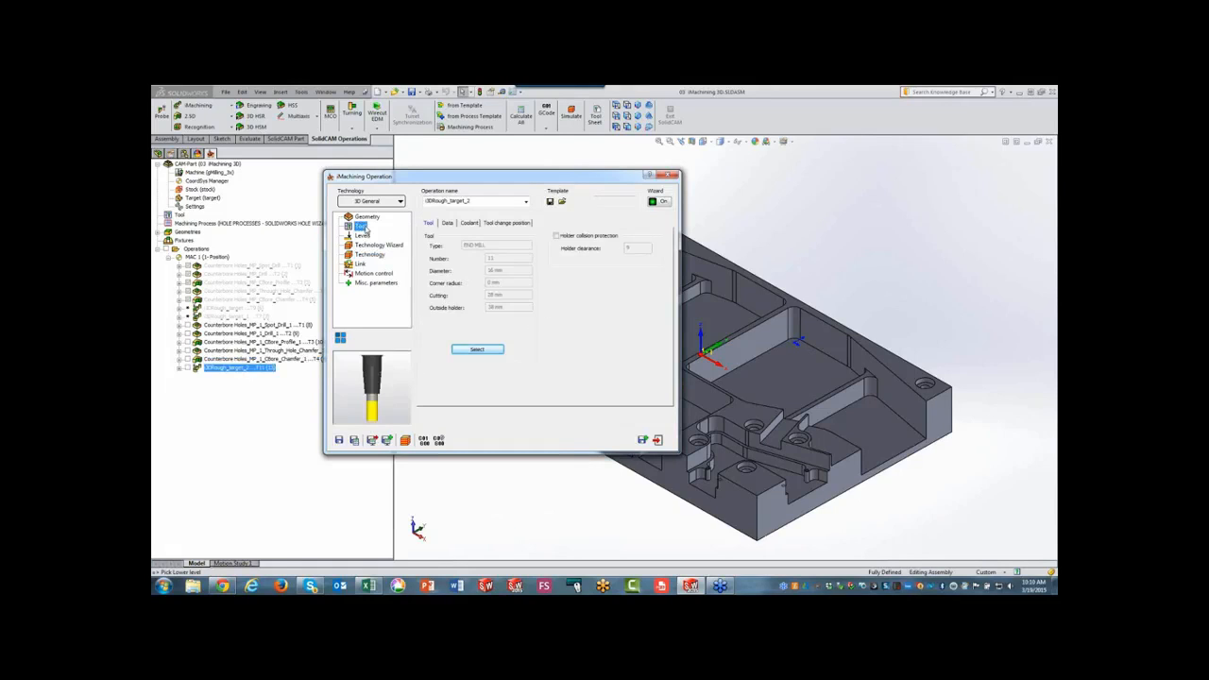
pyautogui.click(556, 235)
pyautogui.click(355, 440)
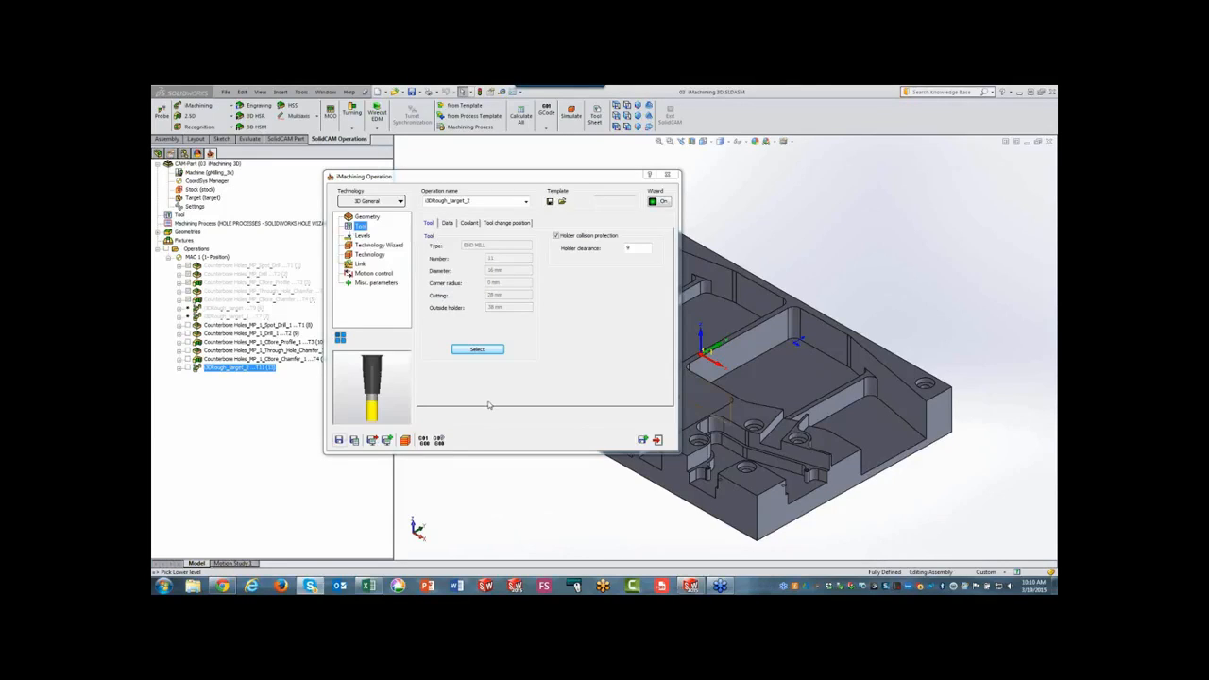
# Simulate the 3D roughing operation in SolidVerify without further clash monitoring, inspect the machined stock, and exit the simulation.
pyautogui.click(405, 441)
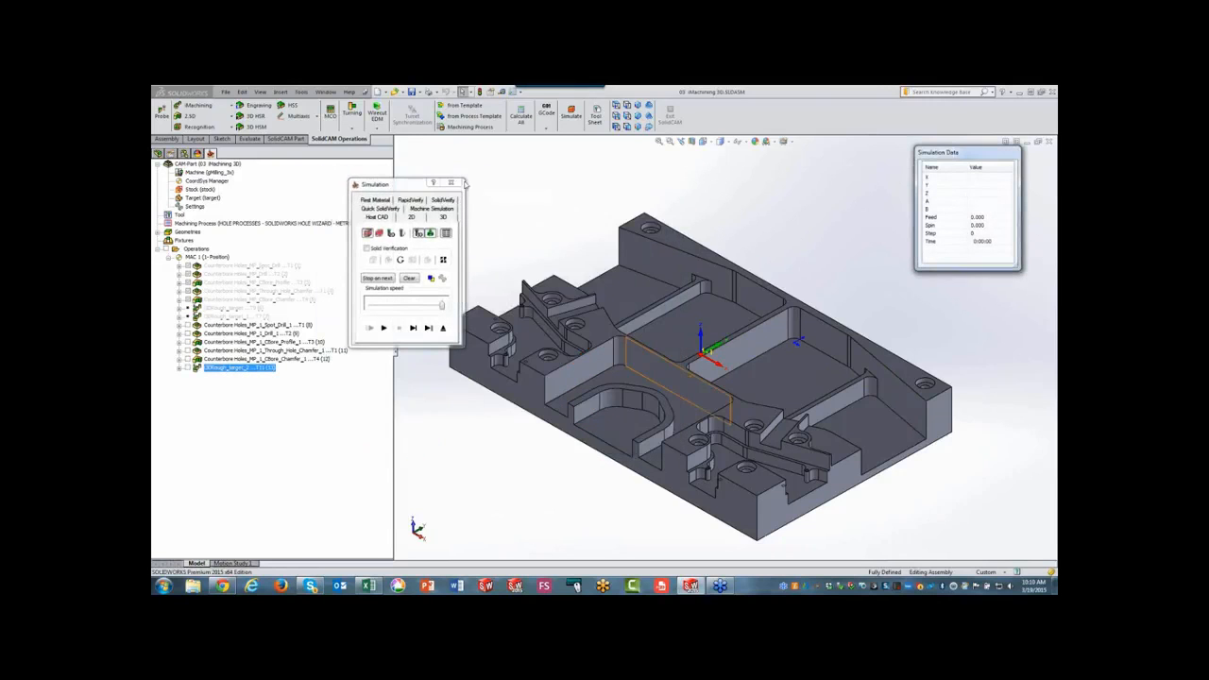
pyautogui.click(443, 200)
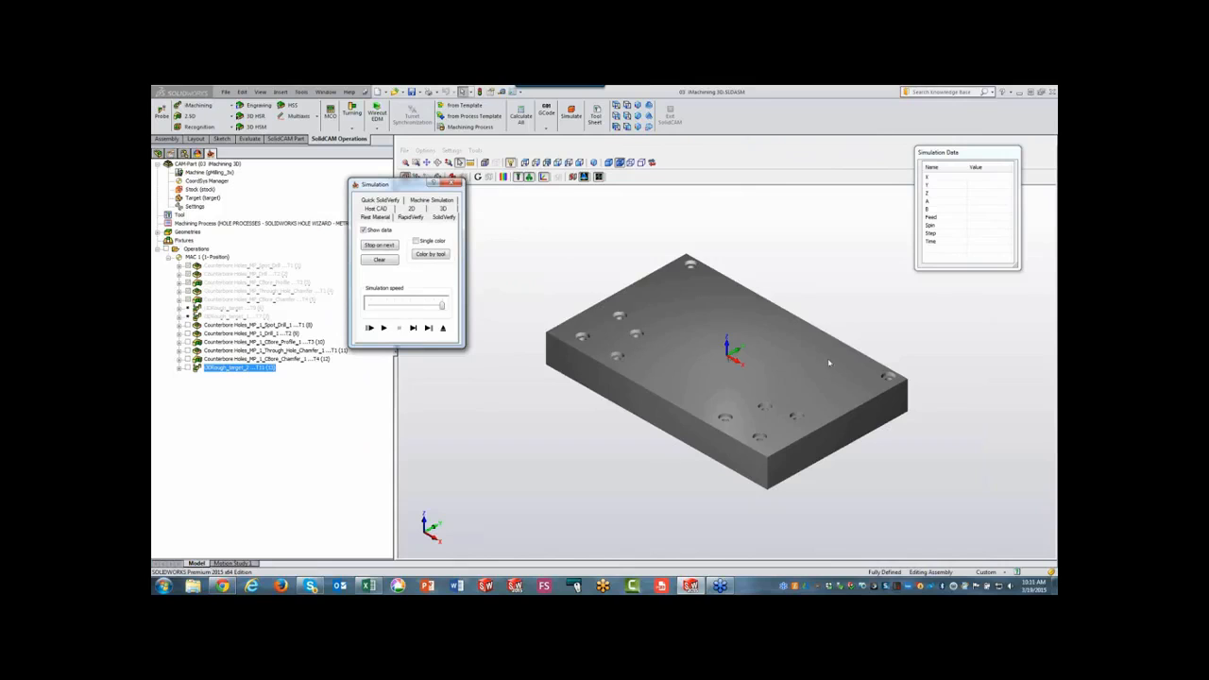
pyautogui.click(383, 328)
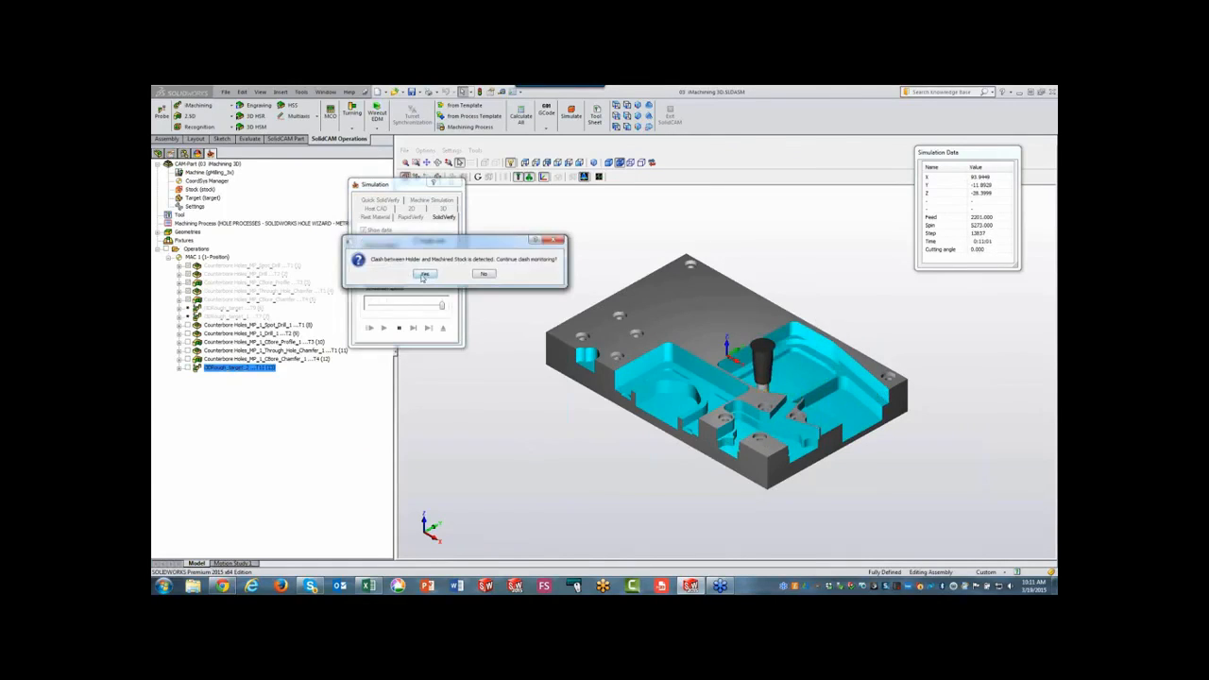
pyautogui.click(483, 273)
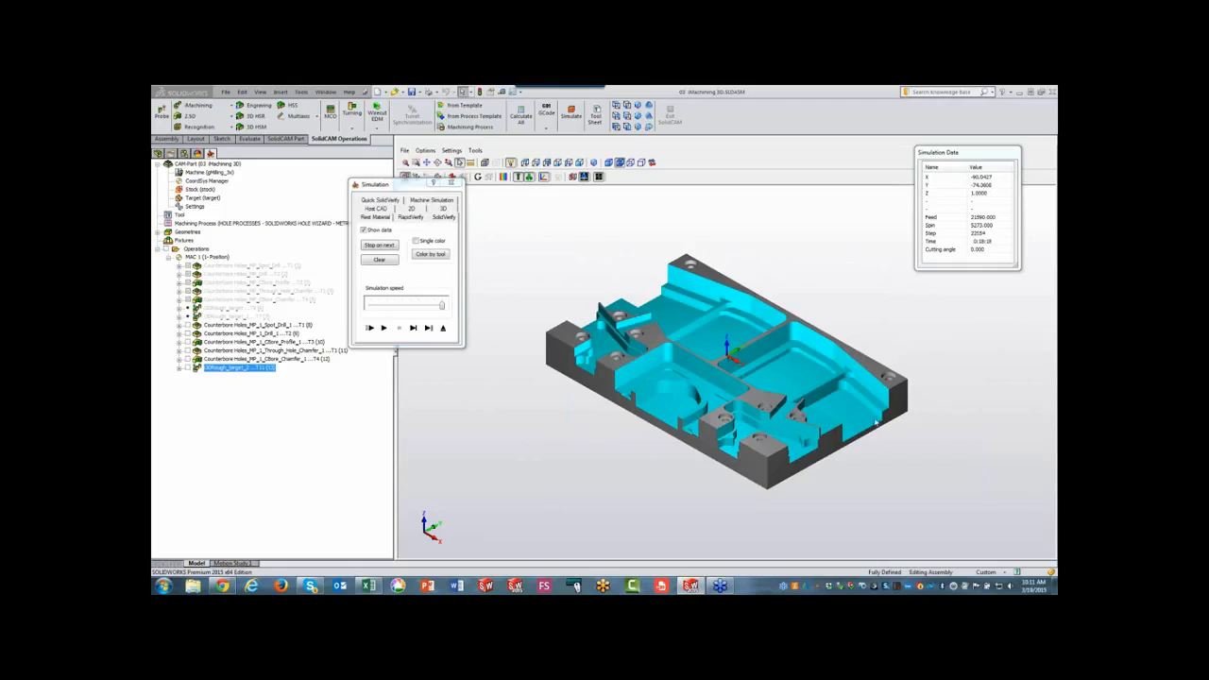
pyautogui.moveTo(935, 355); pyautogui.dragTo(935, 355, button='middle')
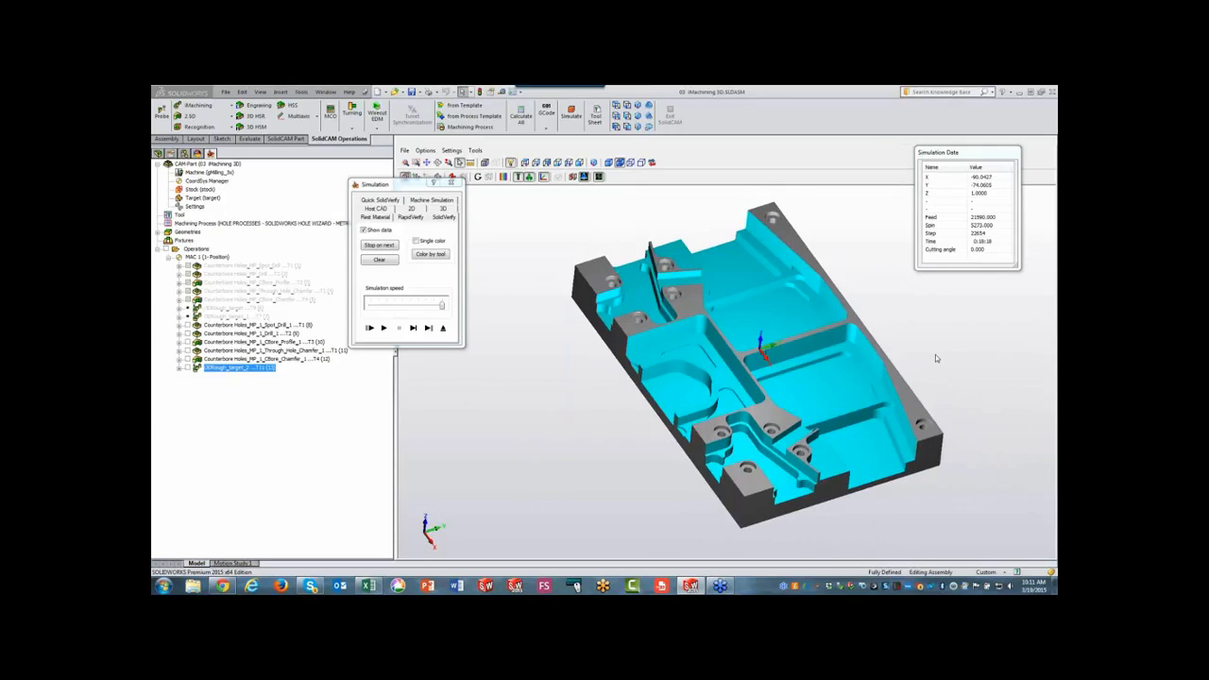
pyautogui.click(443, 328)
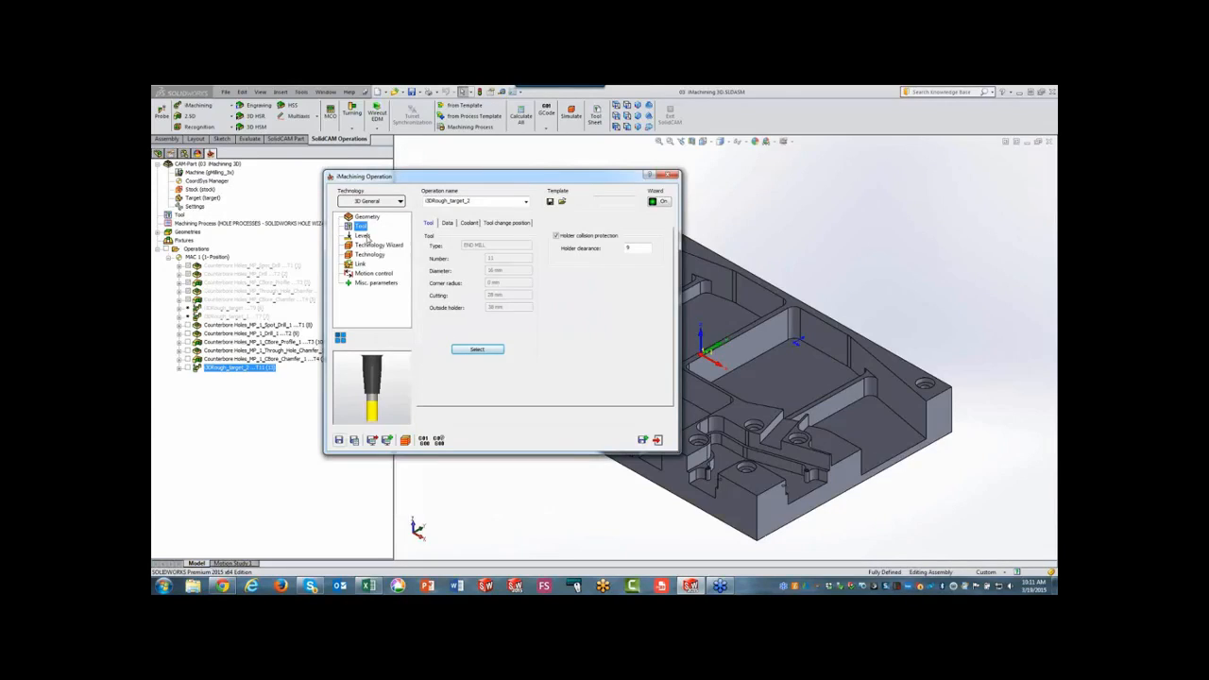
# Replace the roughing tool with the longer 16 mm end mill, tool number 9 with 32 mm cutting length, and recalculate.
pyautogui.click(474, 351)
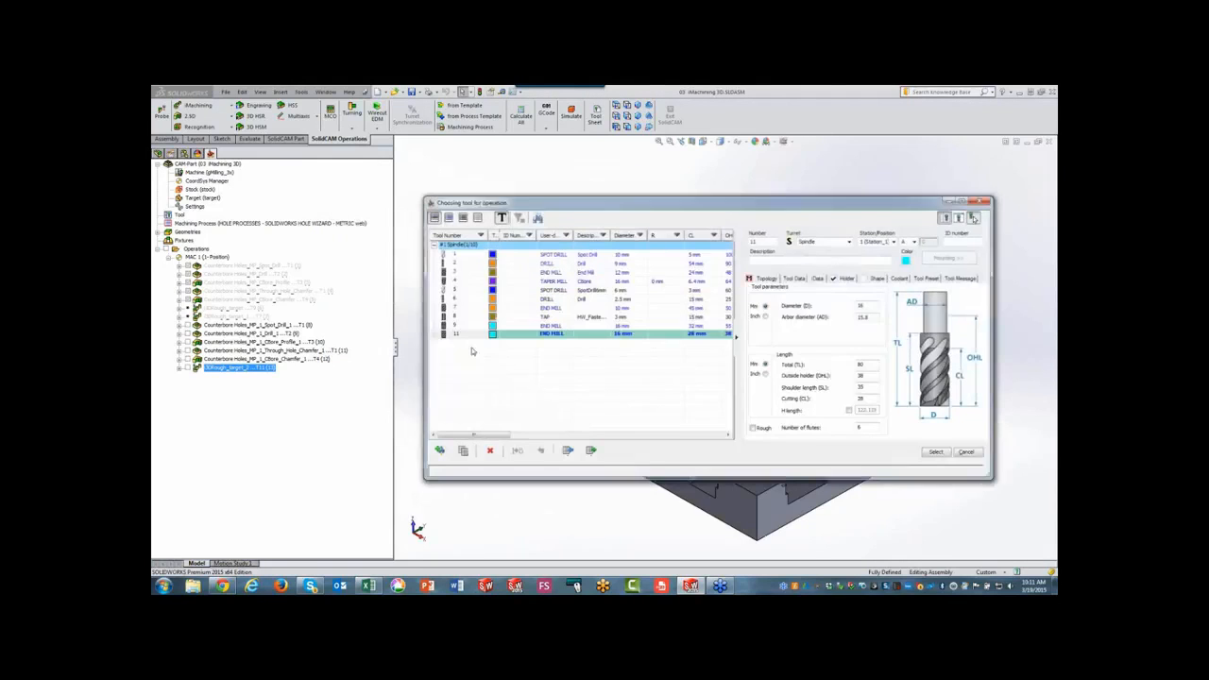
pyautogui.click(535, 327)
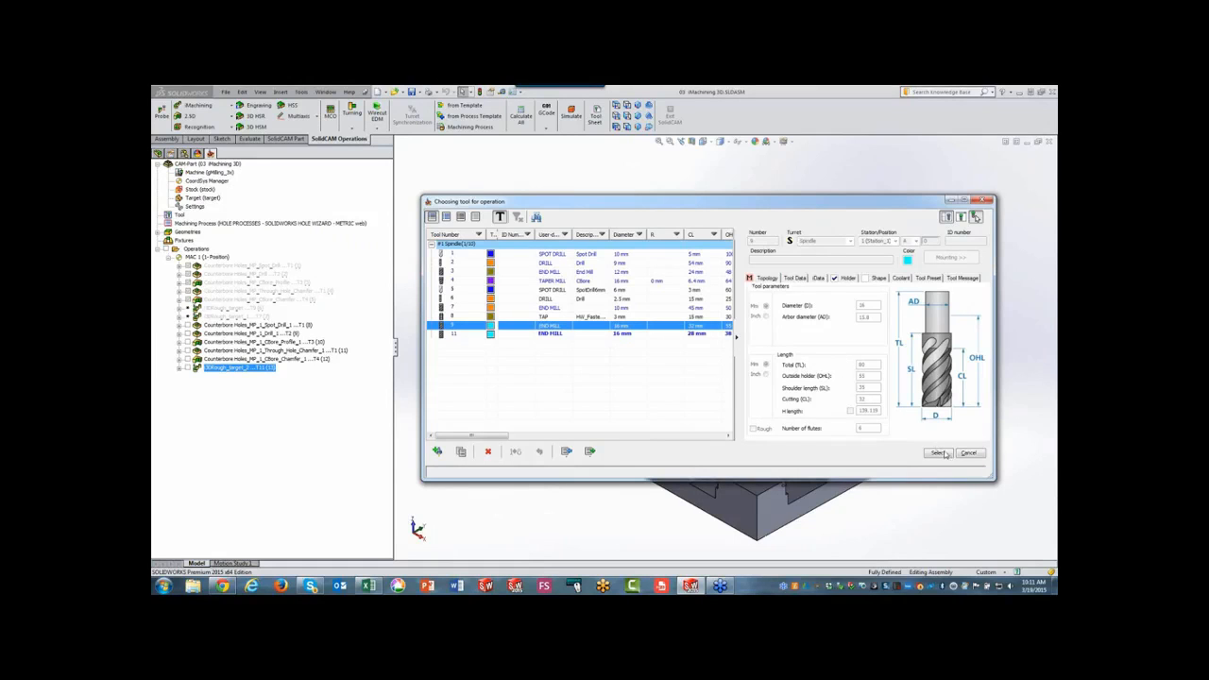
pyautogui.click(943, 454)
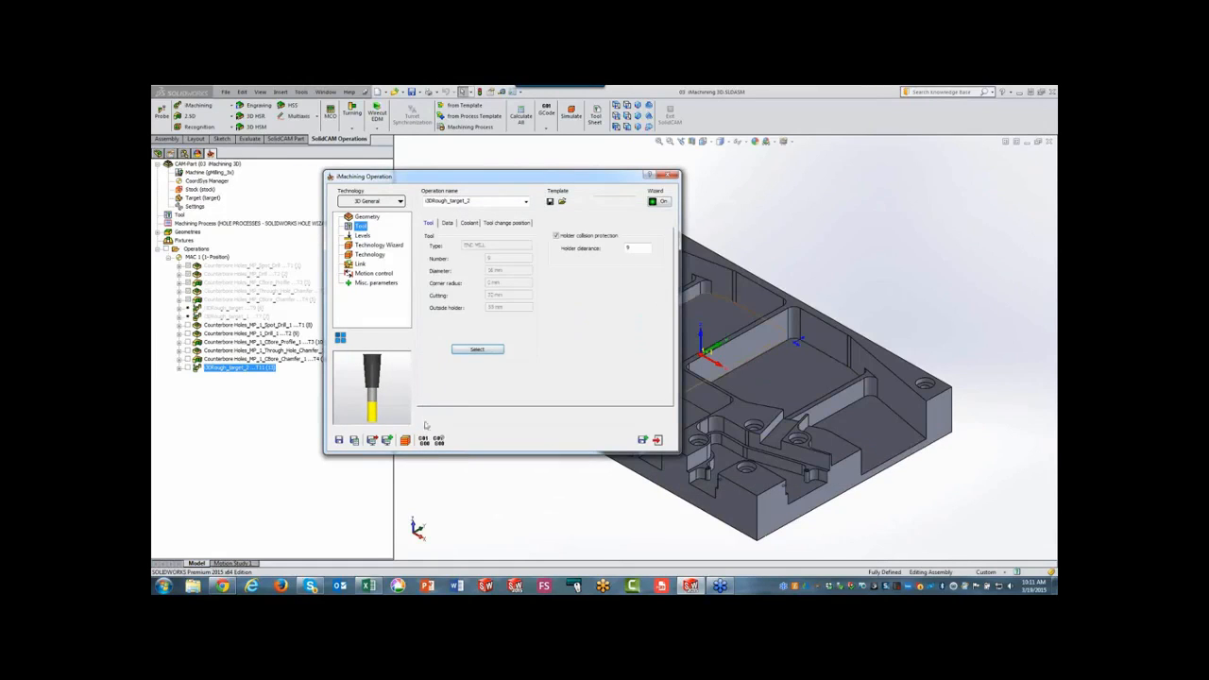
pyautogui.click(354, 440)
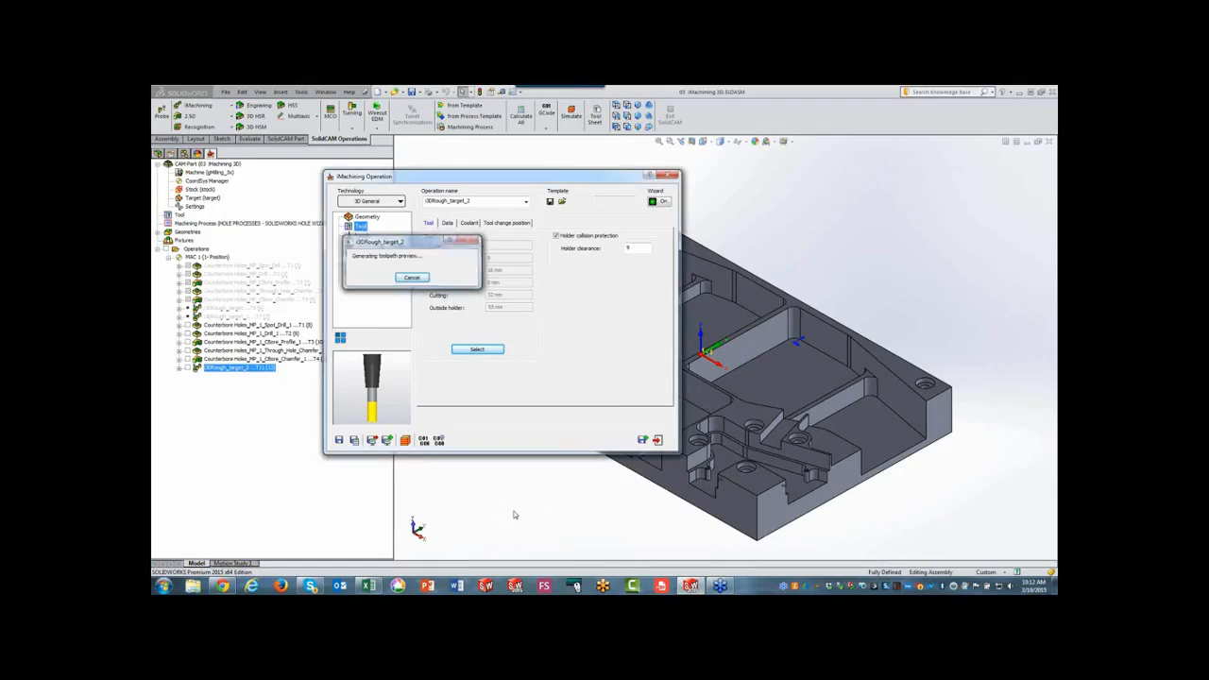
# Check the recalculated roughing toolpath for holder clashes in SolidVerify, stopping the playback partway and exiting the simulation.
pyautogui.click(404, 440)
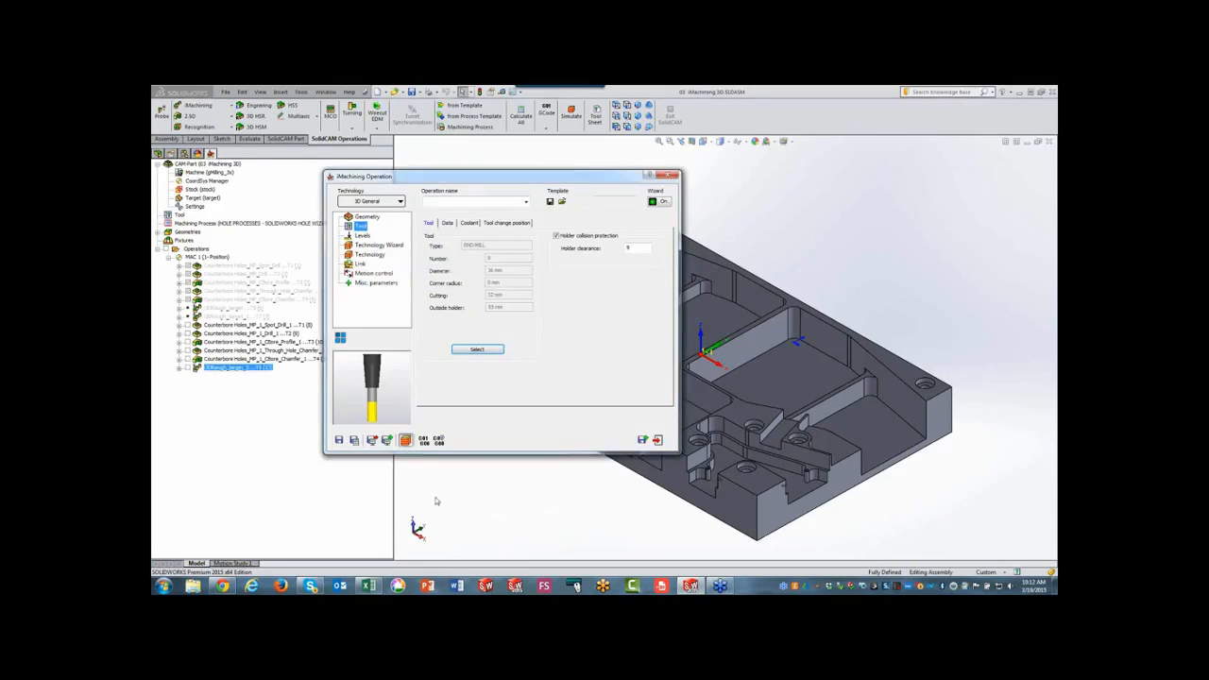
pyautogui.click(447, 202)
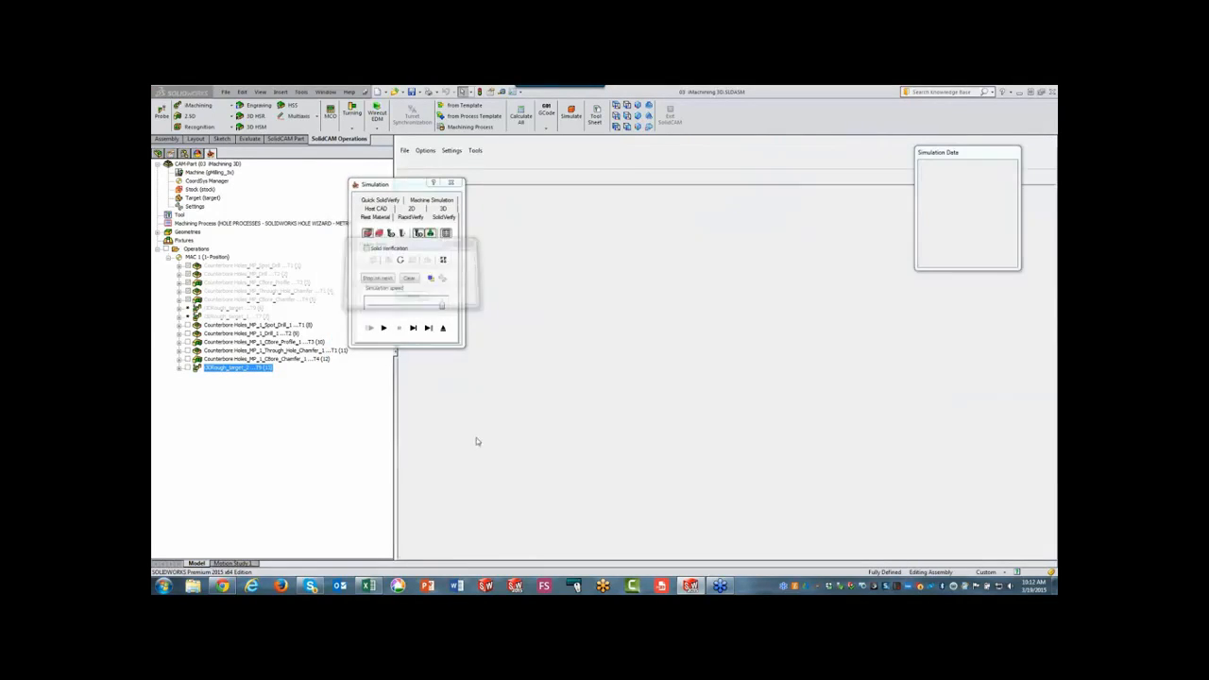
pyautogui.click(384, 329)
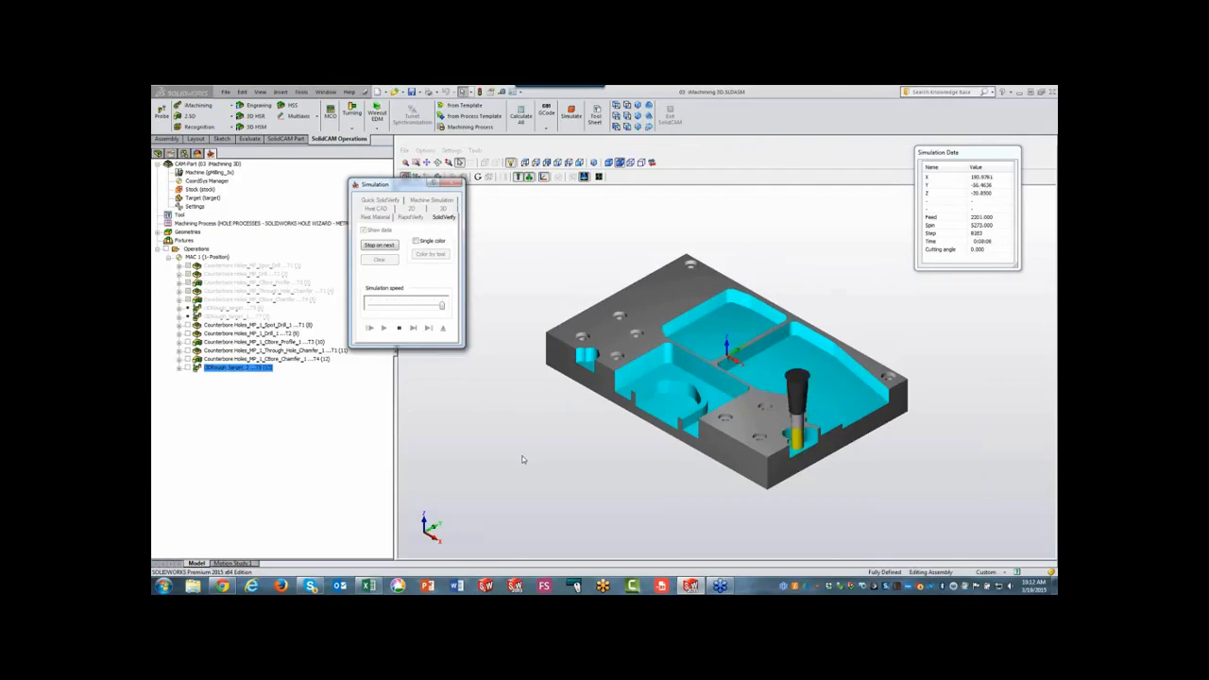
pyautogui.click(402, 328)
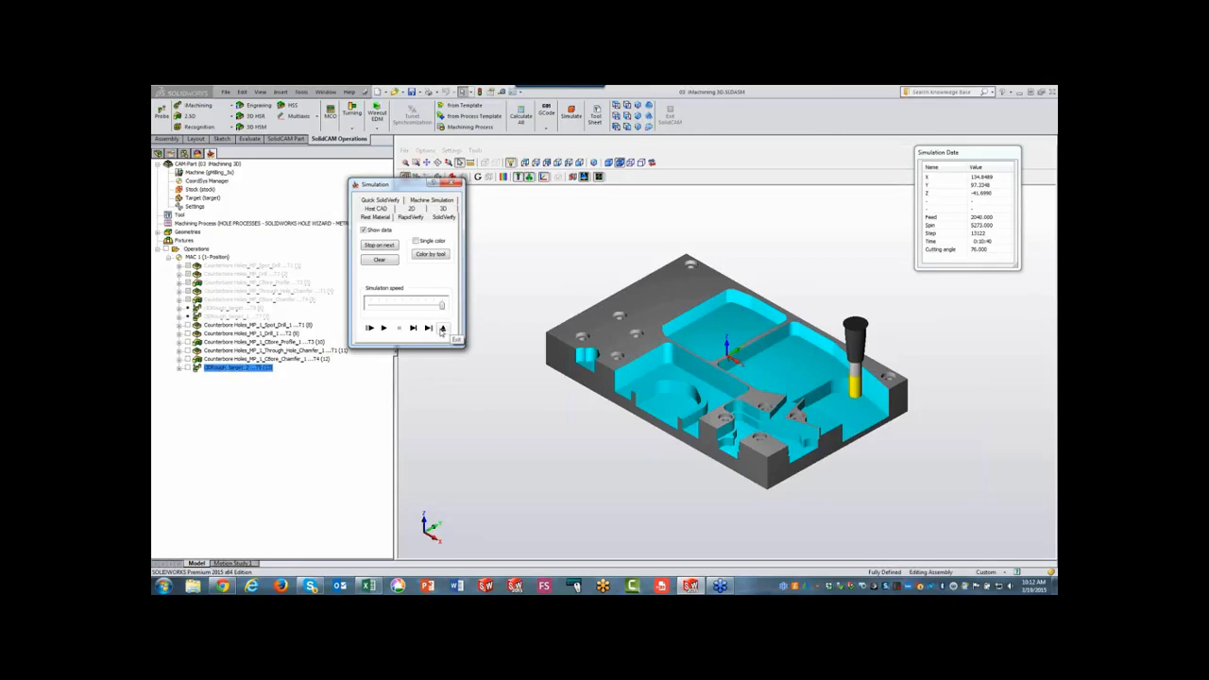
pyautogui.click(442, 329)
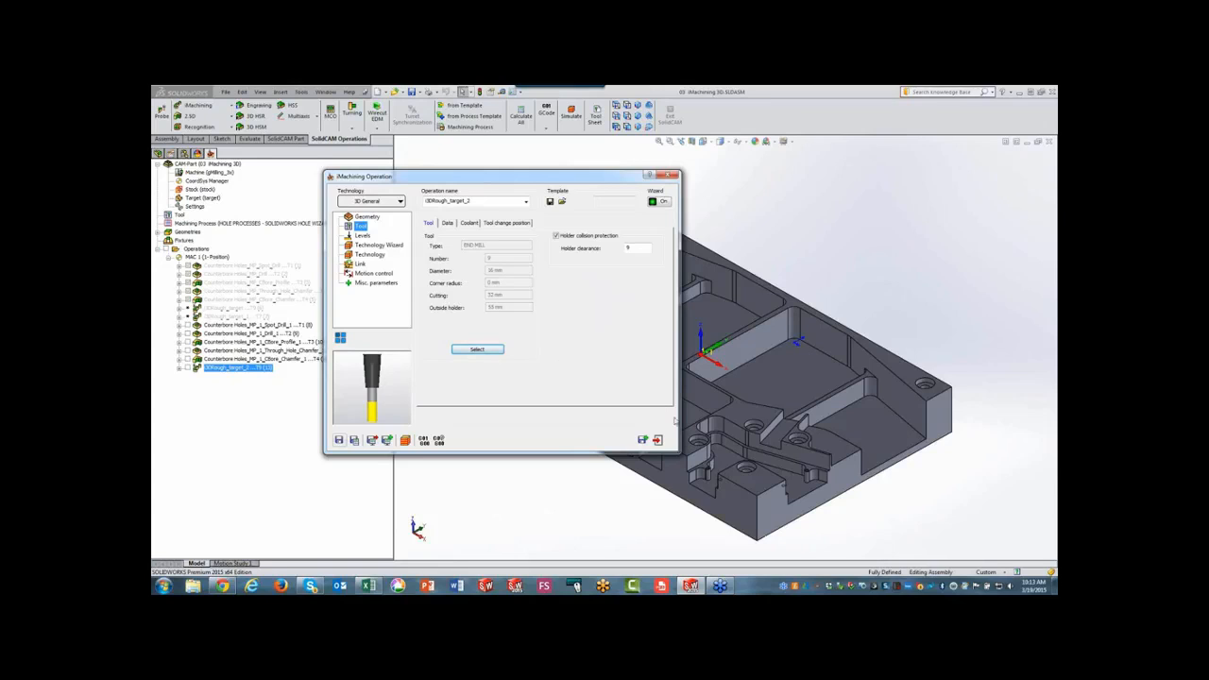
# Save and copy the 3D roughing operation, and assign the 10 mm end mill, tool number 7, to the copy.
pyautogui.click(642, 439)
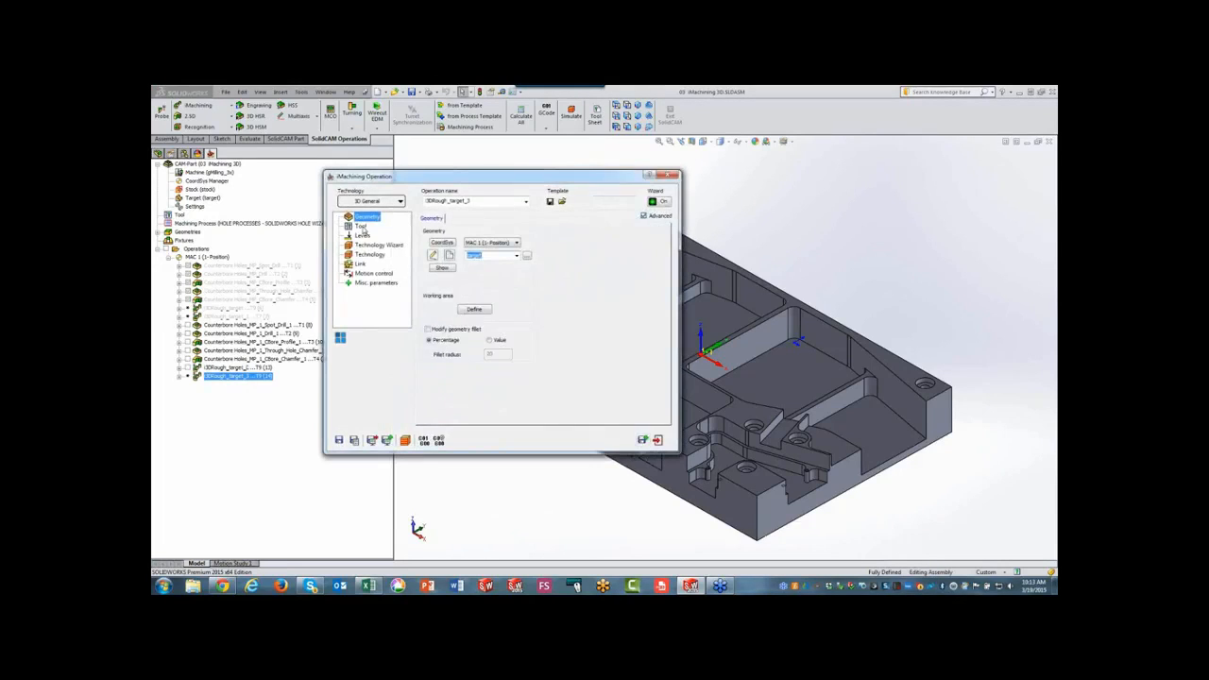
pyautogui.click(361, 226)
pyautogui.click(472, 352)
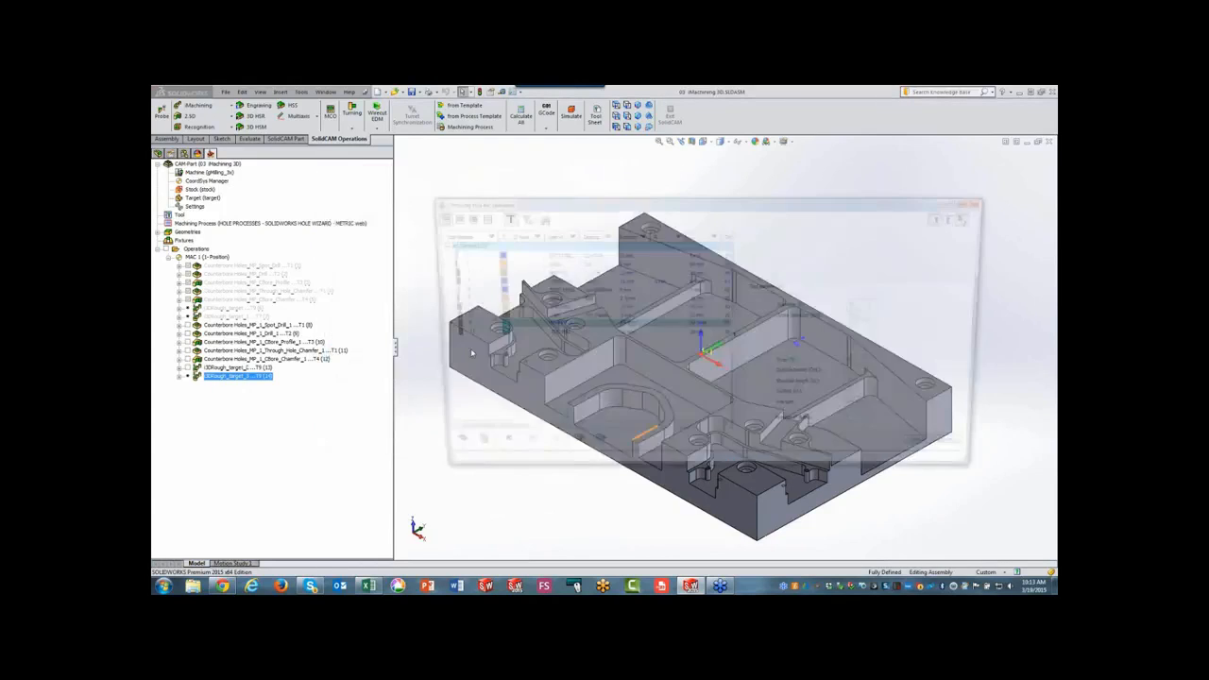
pyautogui.click(548, 308)
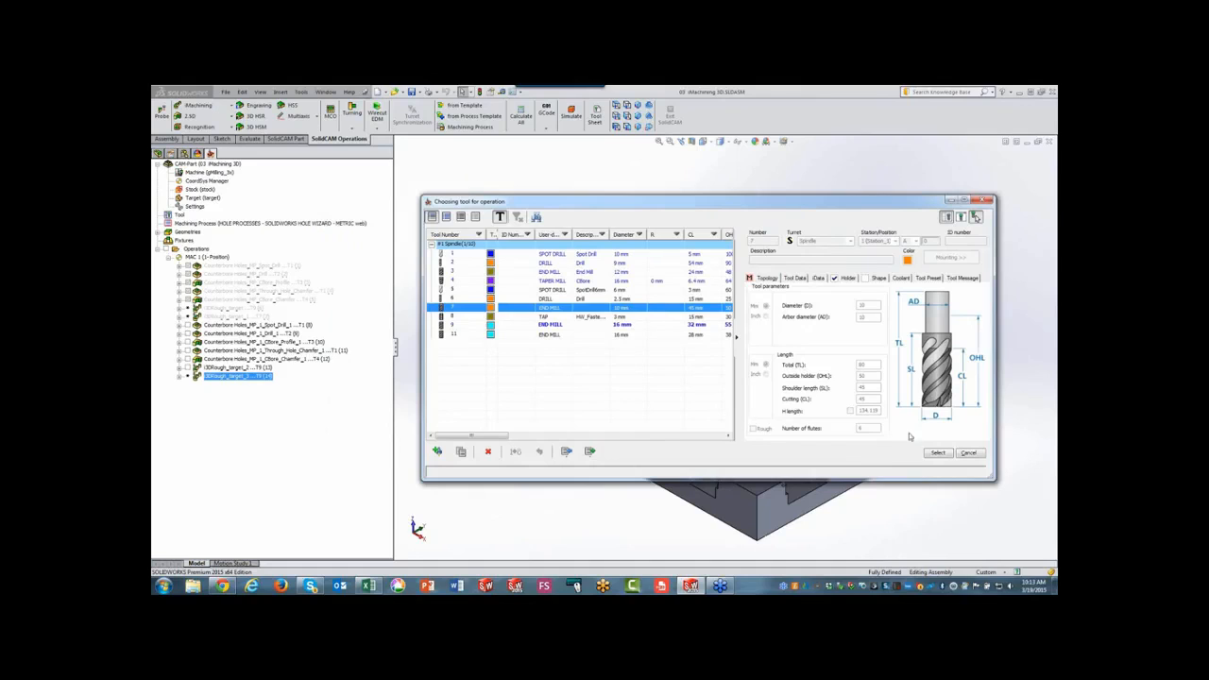
pyautogui.click(942, 452)
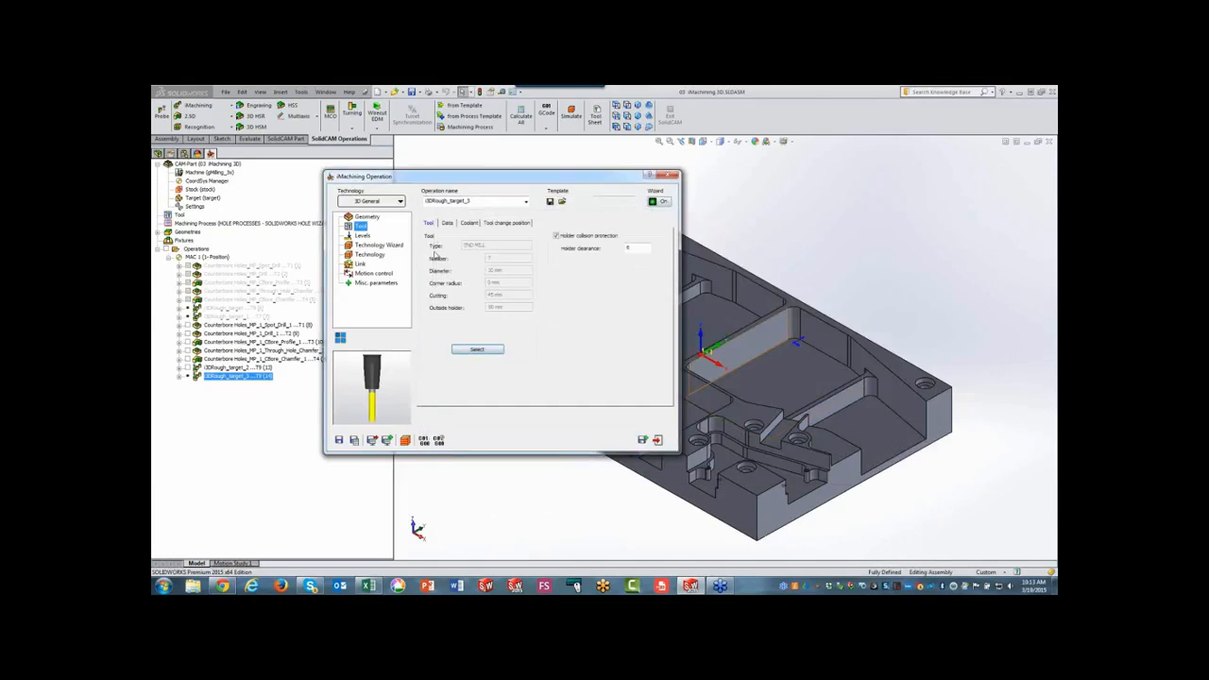
# Override the scallop value of the rest-roughing operation with 0.5, then save and calculate the operation.
pyautogui.click(378, 254)
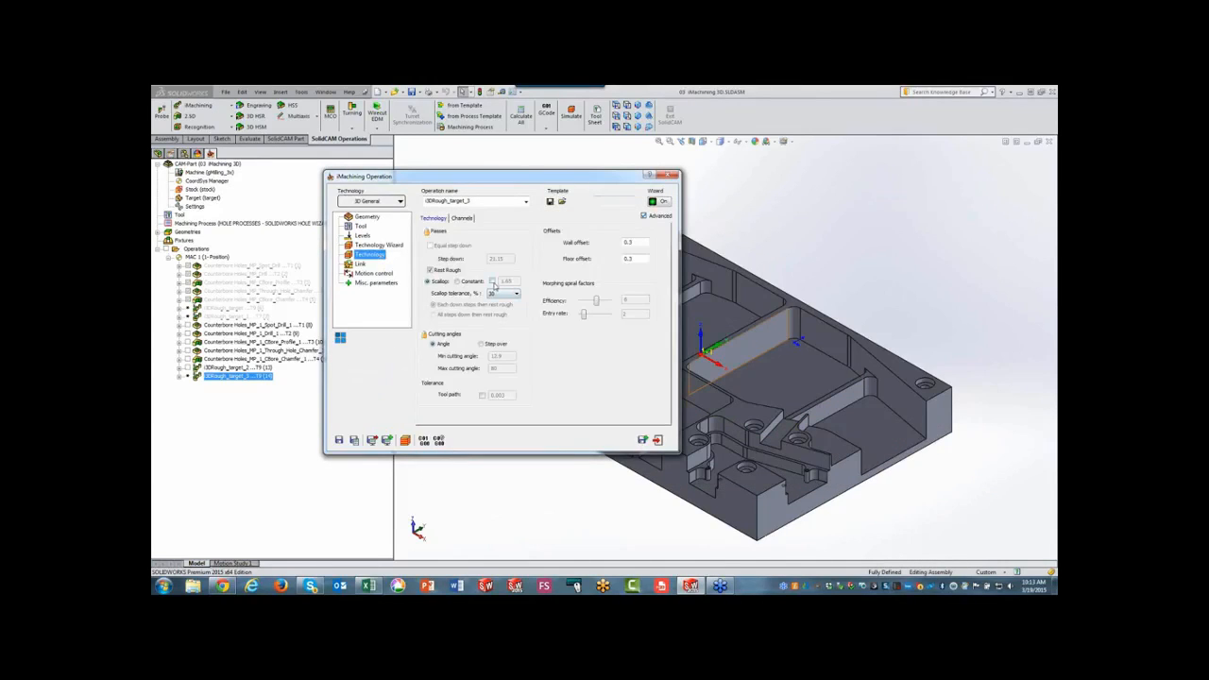
pyautogui.click(492, 281)
pyautogui.doubleClick(507, 281)
pyautogui.write('0.5')
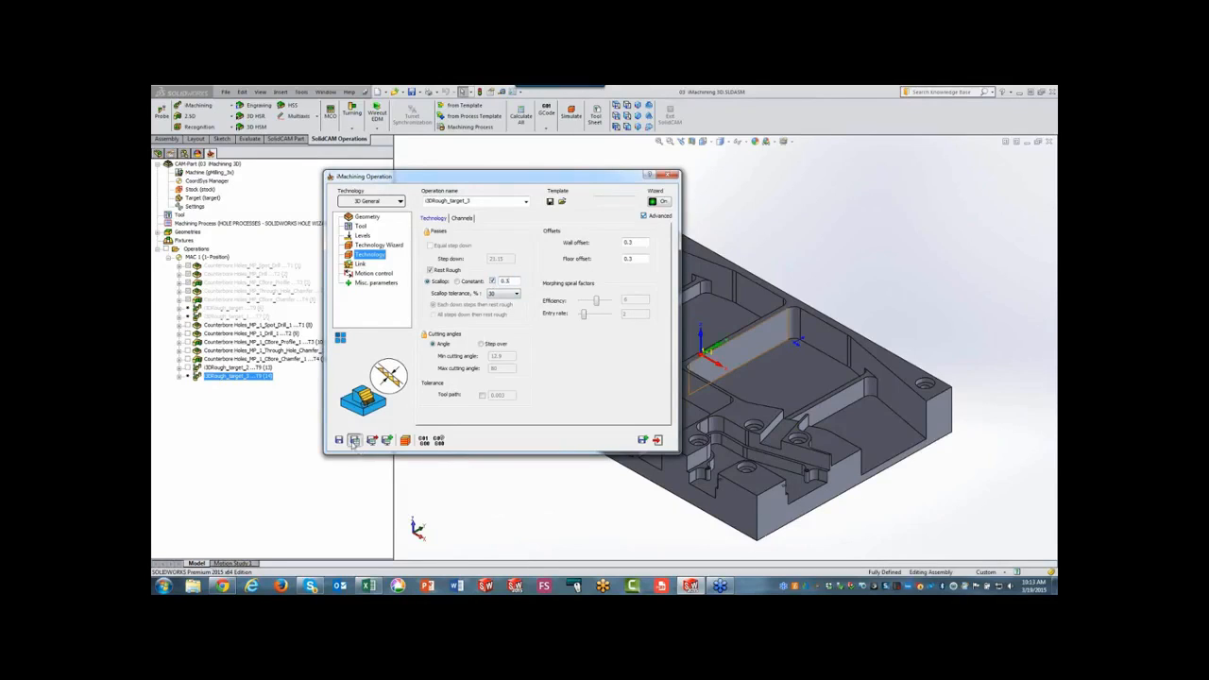
pyautogui.click(353, 440)
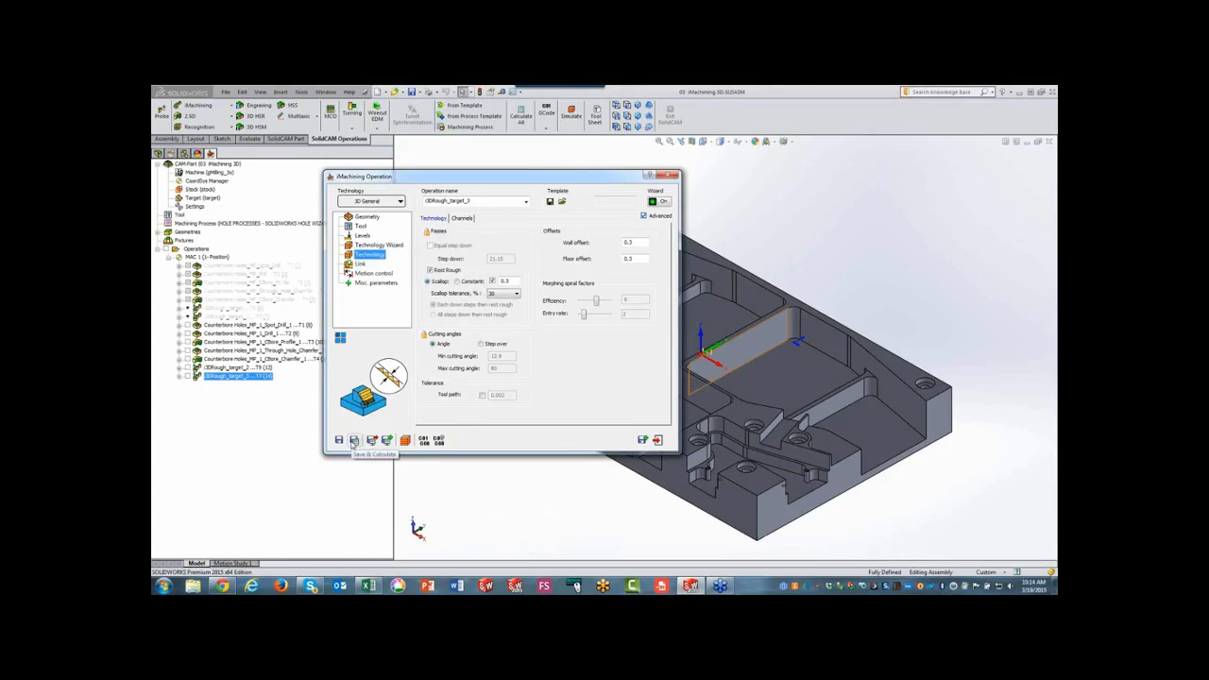
# Simulate the rest-roughing toolpath directly on the CAD model, with the simulation windows moved clear of the part.
pyautogui.click(406, 441)
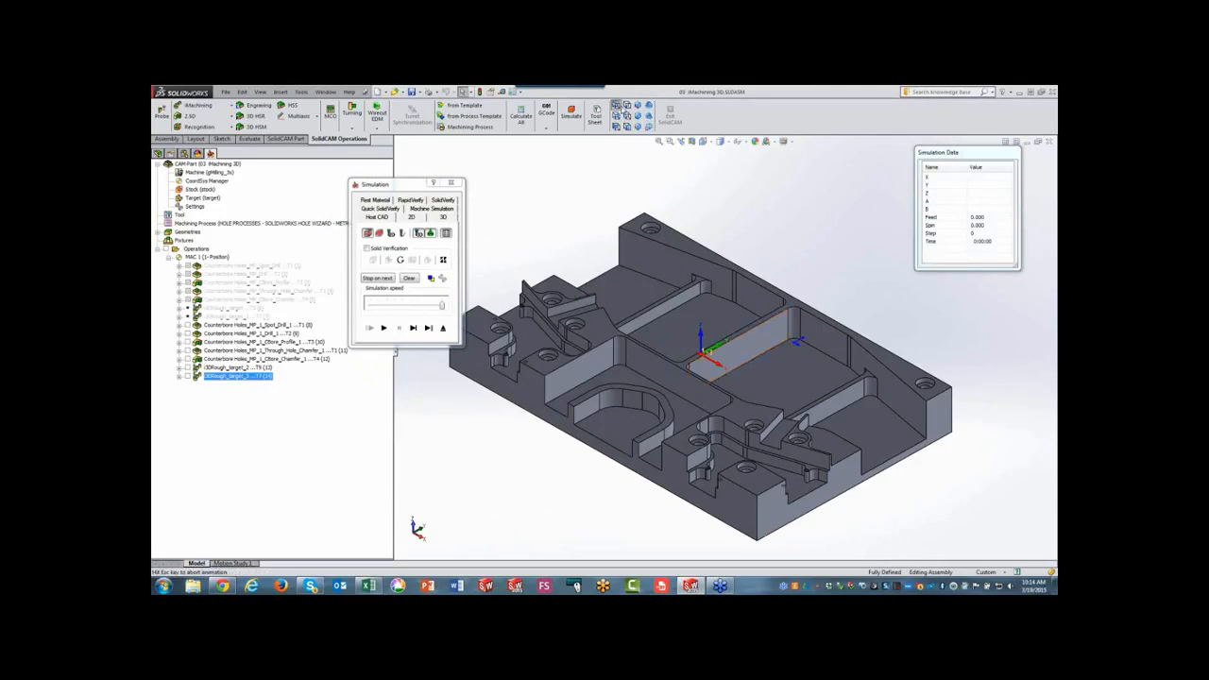
pyautogui.moveTo(404, 187); pyautogui.dragTo(352, 175)
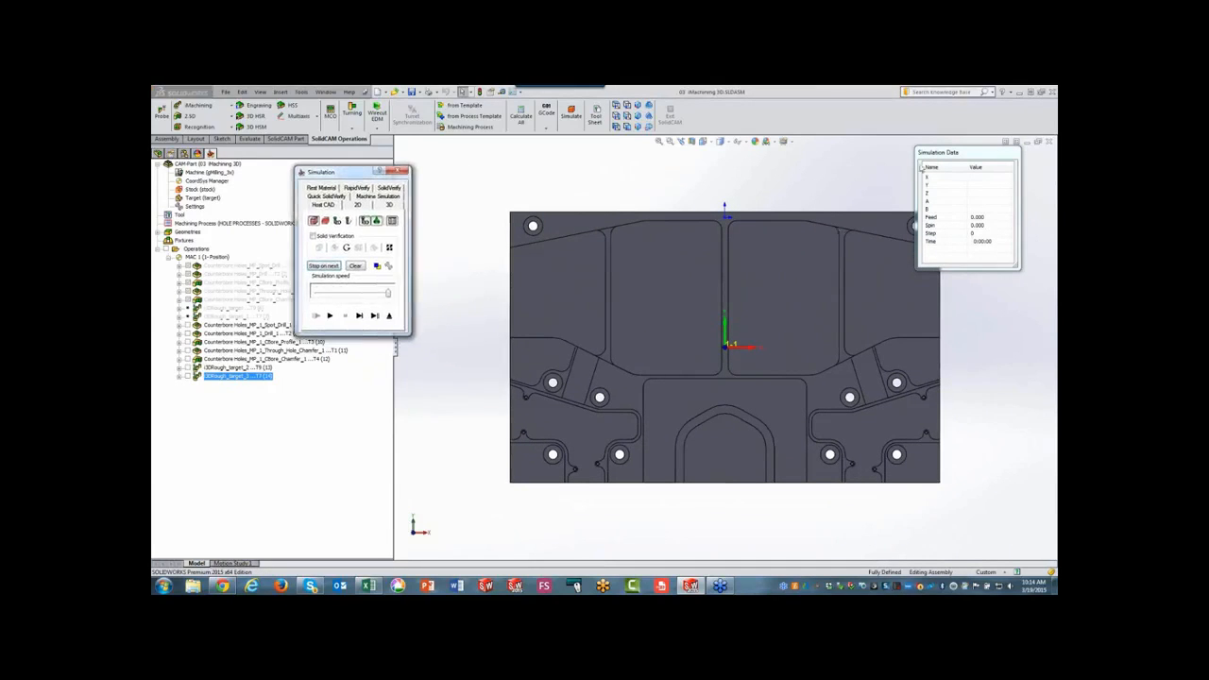
pyautogui.moveTo(930, 152); pyautogui.dragTo(966, 144)
pyautogui.click(328, 316)
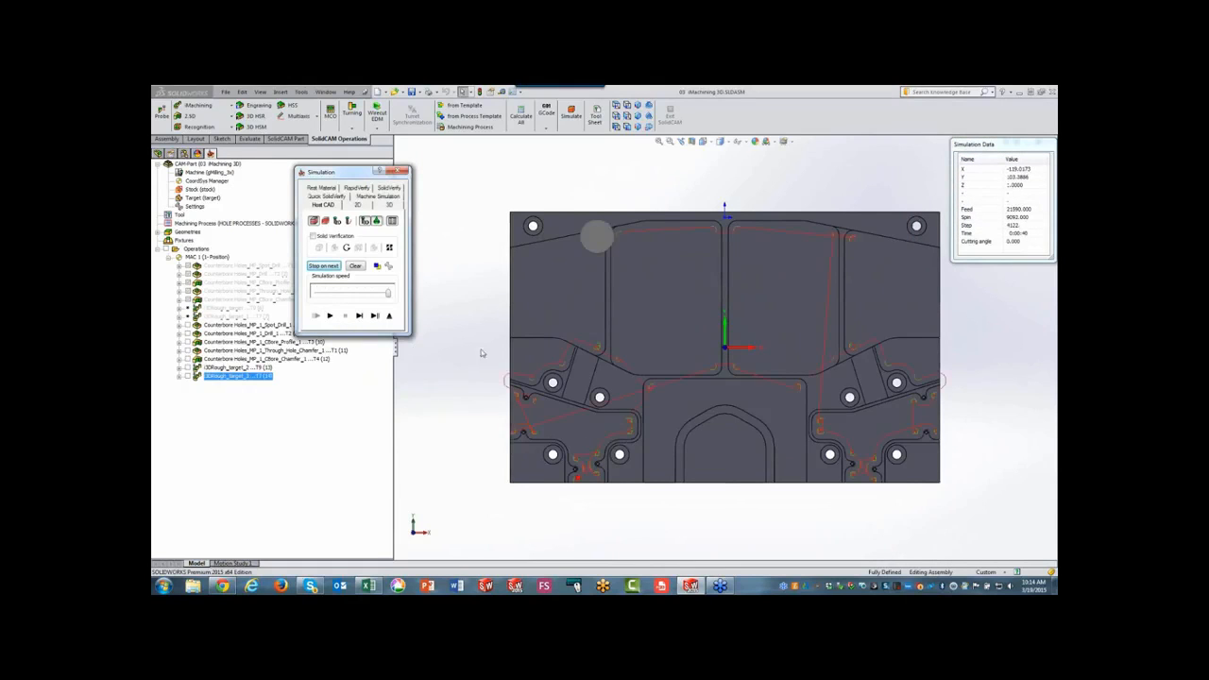
# Examine the rest-roughing toolpath in the pocket corners and around the hole bosses, exit the simulation, and close the operation.
pyautogui.scroll(-2, 852, 258)
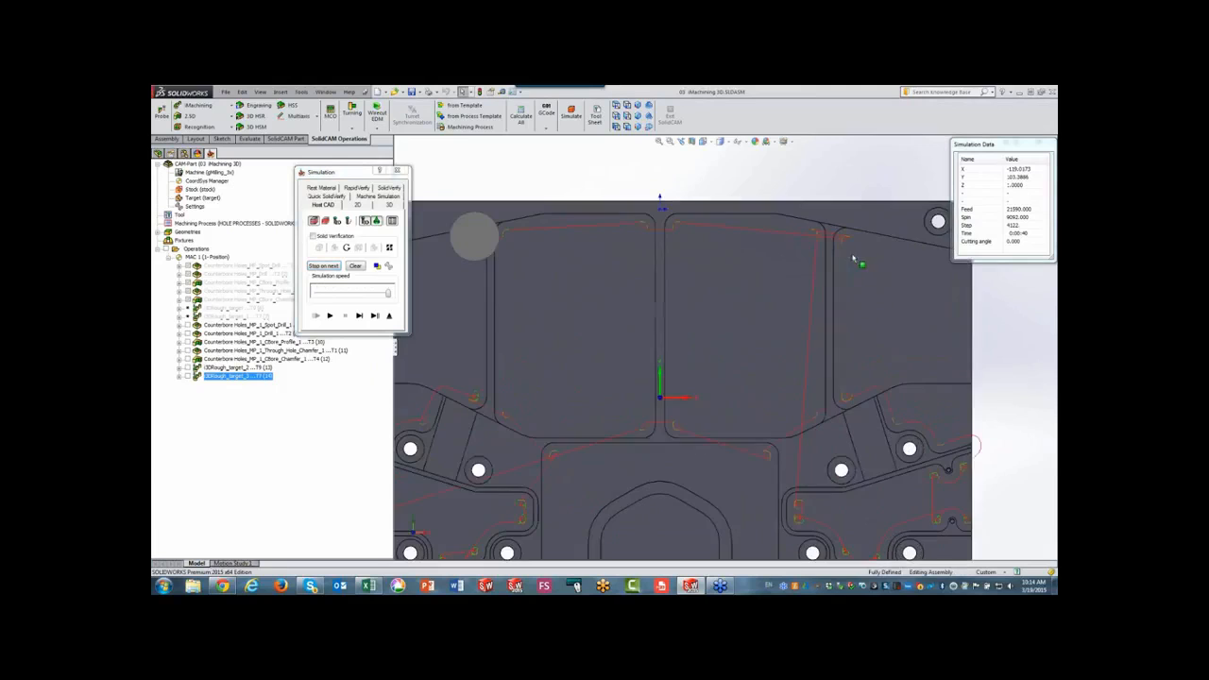
pyautogui.scroll(-3, 868, 460)
pyautogui.scroll(-2, 868, 460)
pyautogui.scroll(-3, 688, 464)
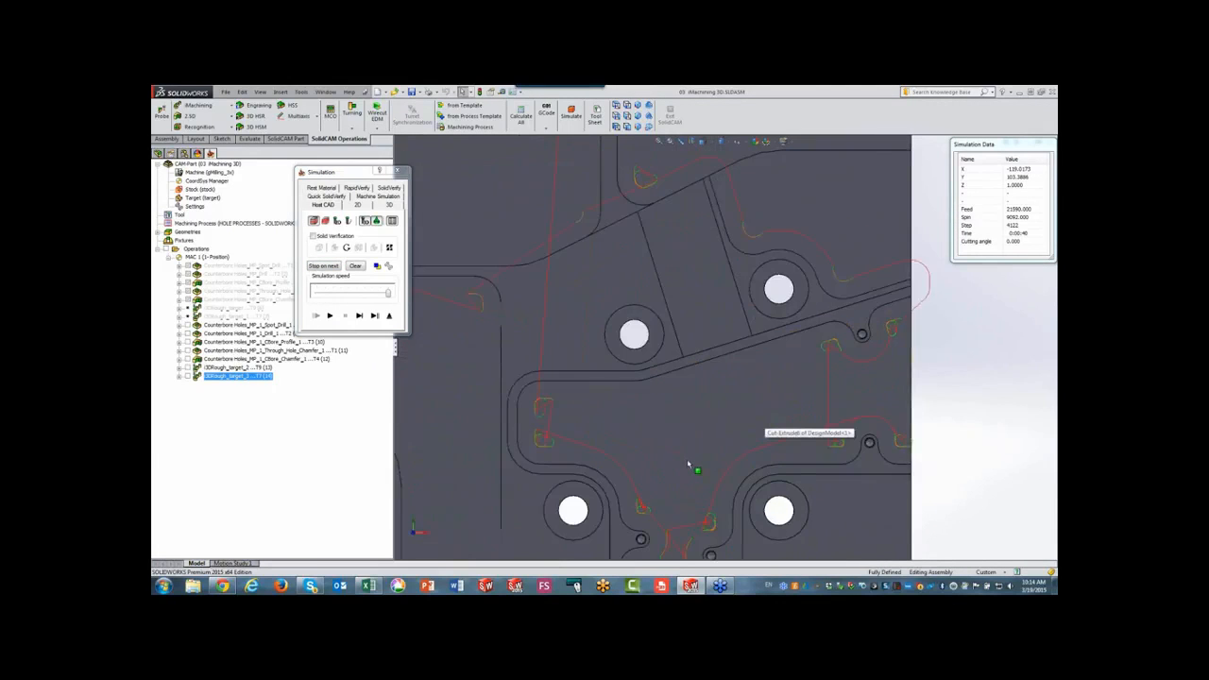
pyautogui.scroll(3, 688, 463)
pyautogui.scroll(-1, 567, 416)
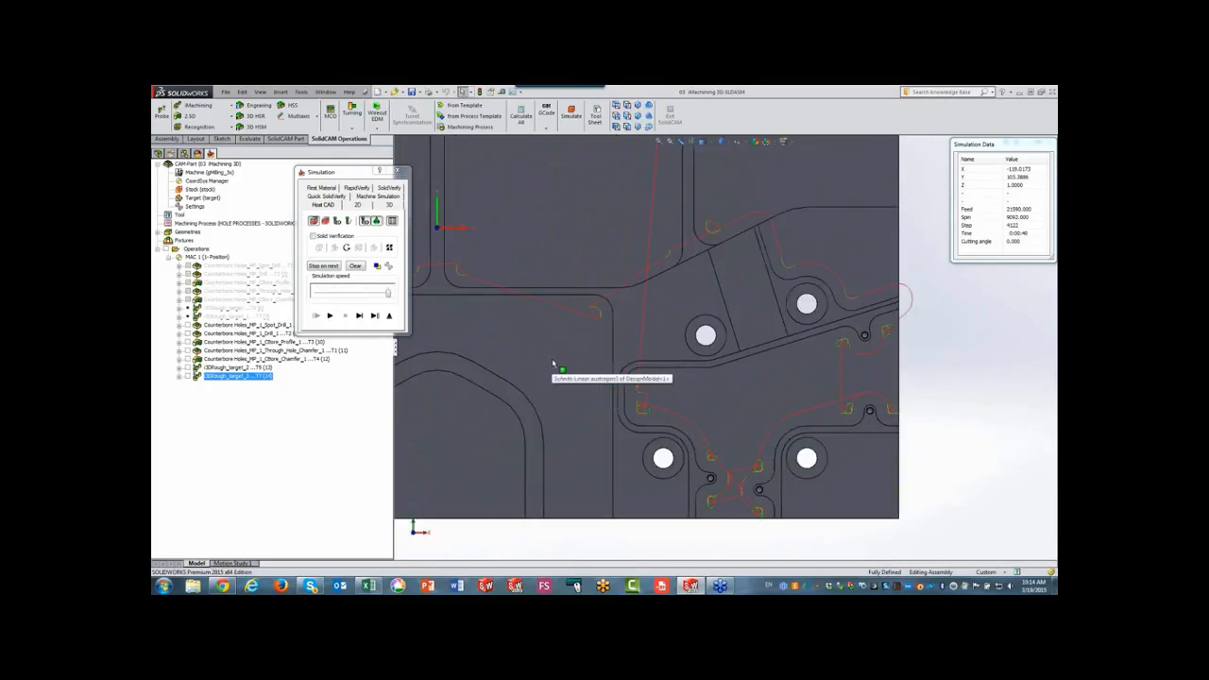
pyautogui.scroll(3, 554, 368)
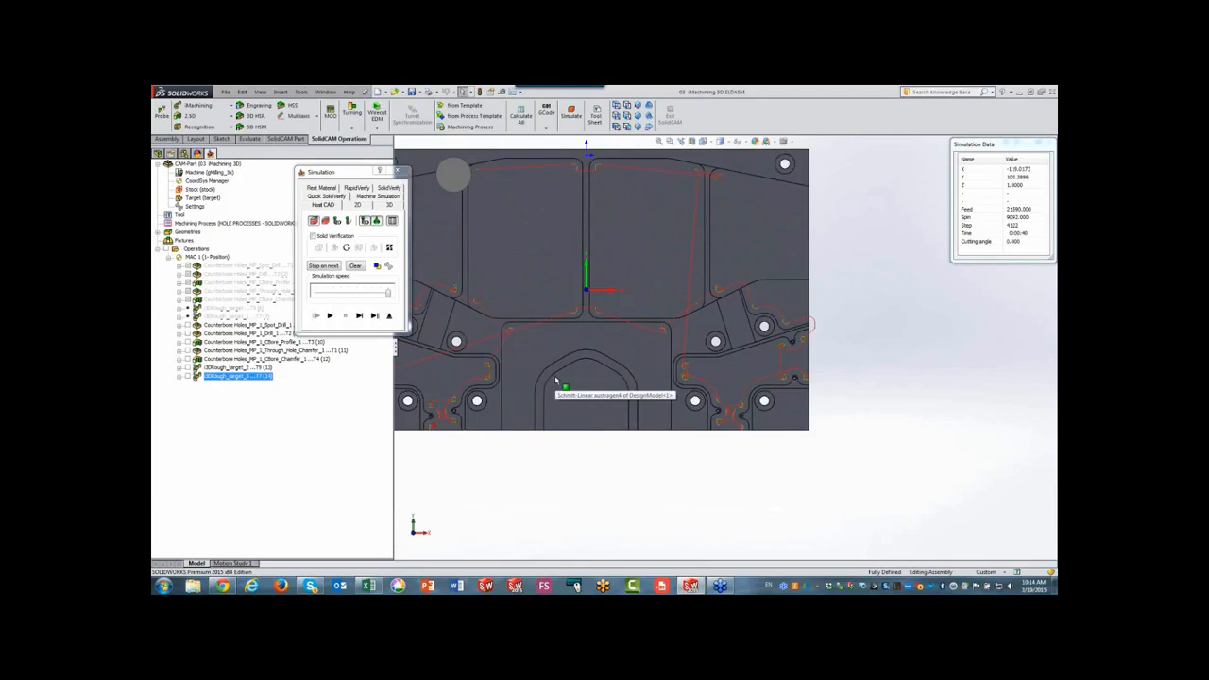
pyautogui.click(389, 315)
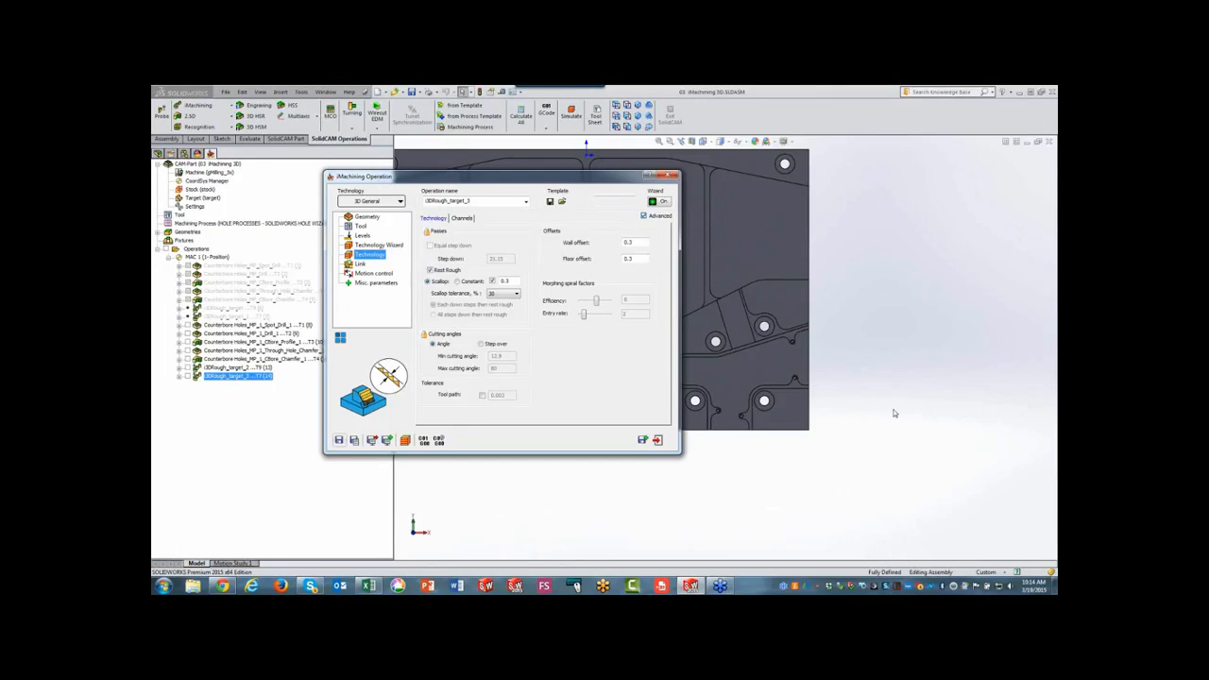
pyautogui.click(658, 441)
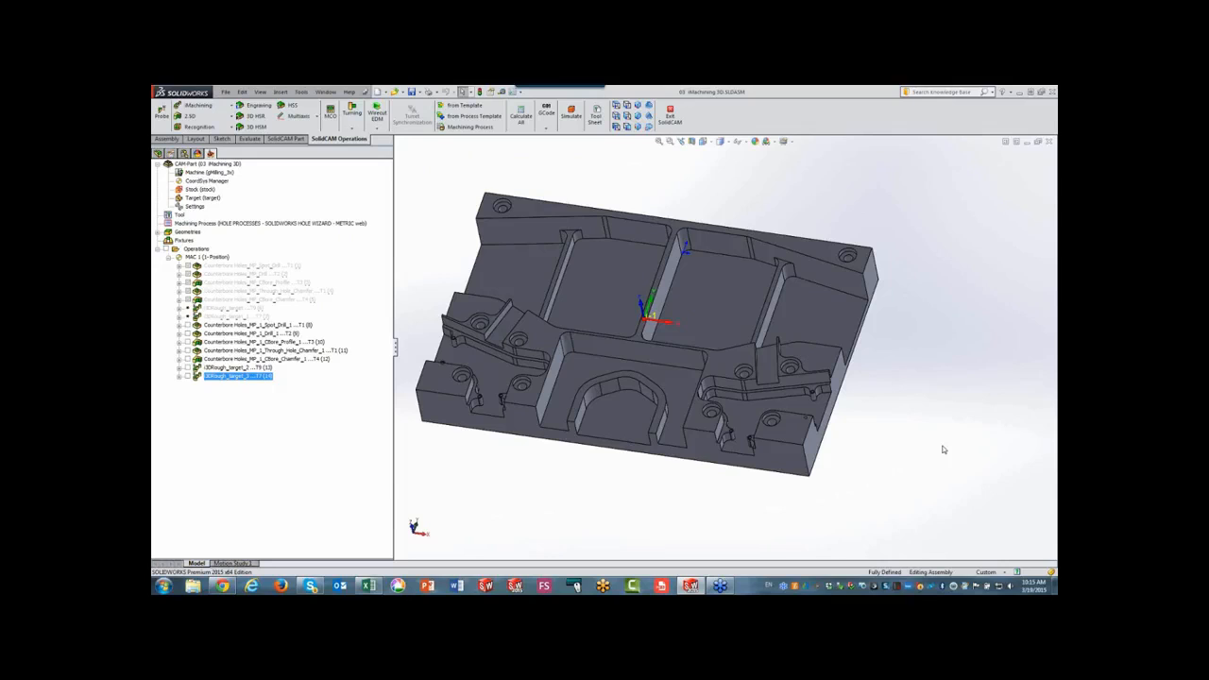
# Review the milling comparison chart in Excel, return to SolidWorks, and exit the toolpath simulation of the first two 3D roughing operations.
pyautogui.keyDown('ctrl'); pyautogui.click(236, 367); pyautogui.keyUp('ctrl')
pyautogui.click(370, 586)
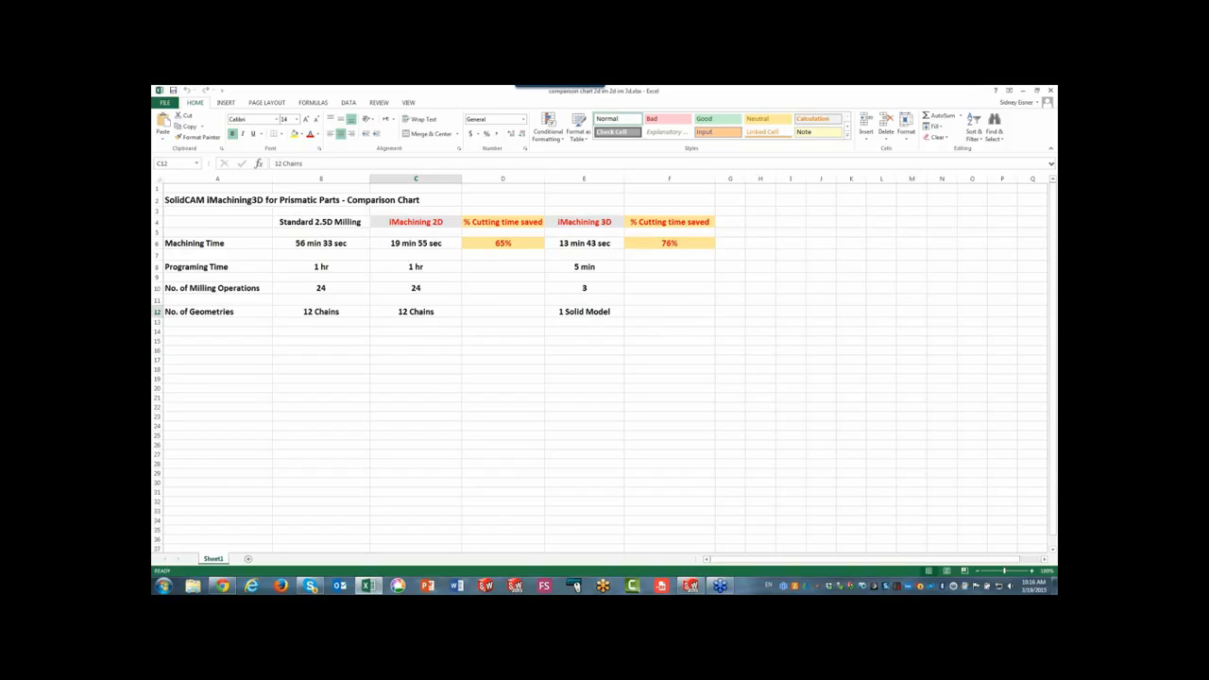
pyautogui.click(575, 586)
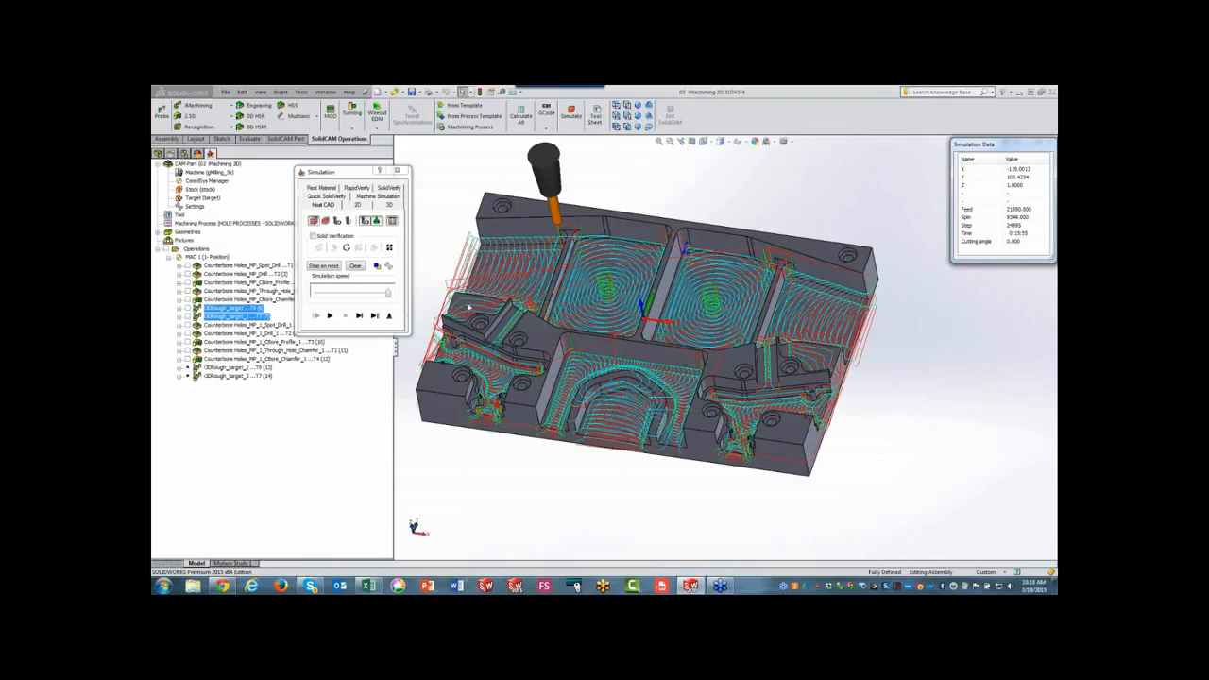
pyautogui.click(388, 318)
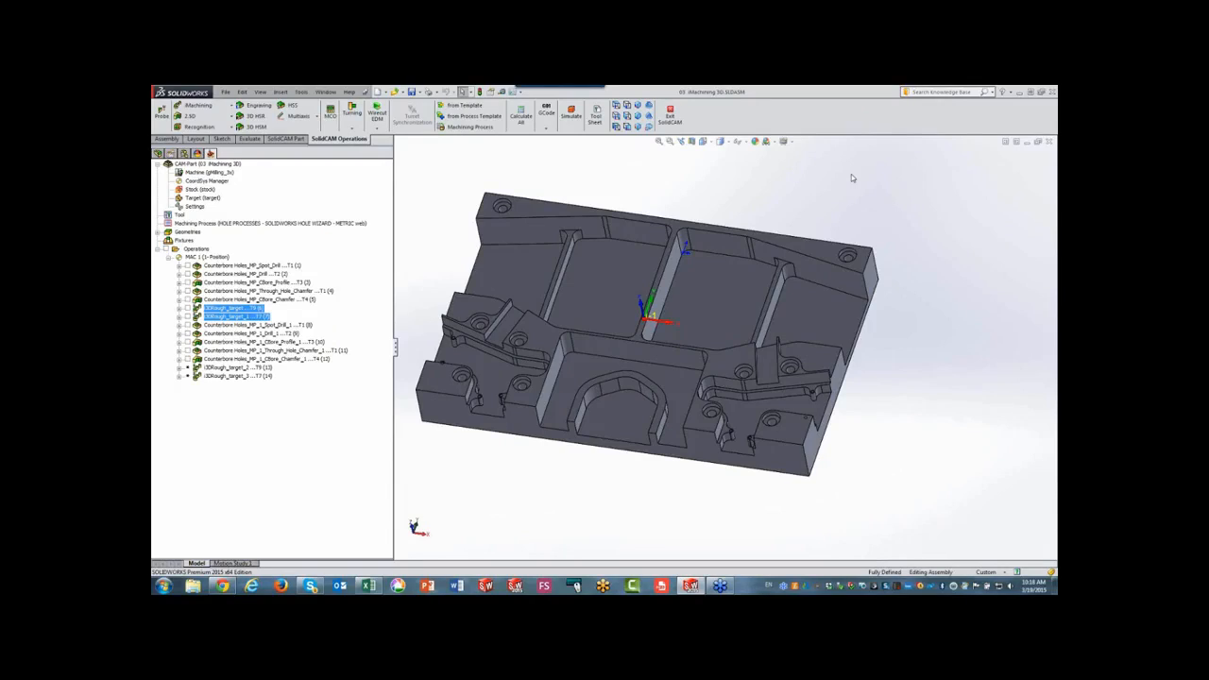
# Close the current CAM part and open the CAM part 04 multi side.prt.
pyautogui.click(1048, 143)
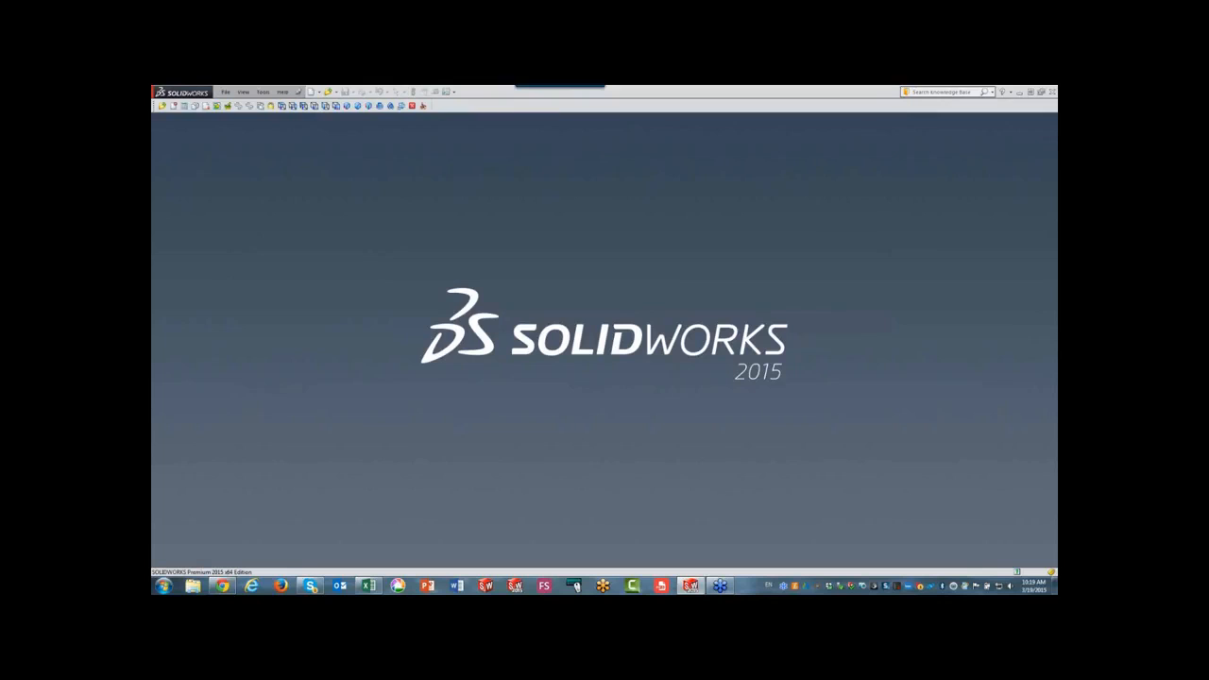
pyautogui.click(163, 108)
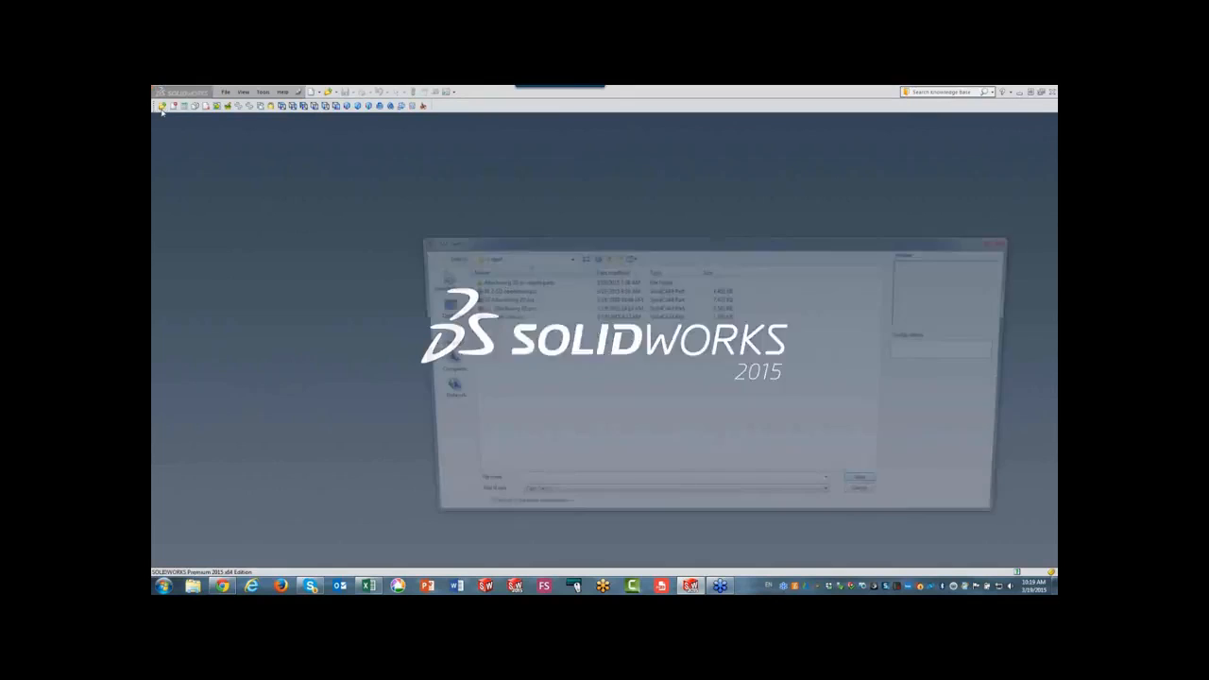
pyautogui.click(497, 316)
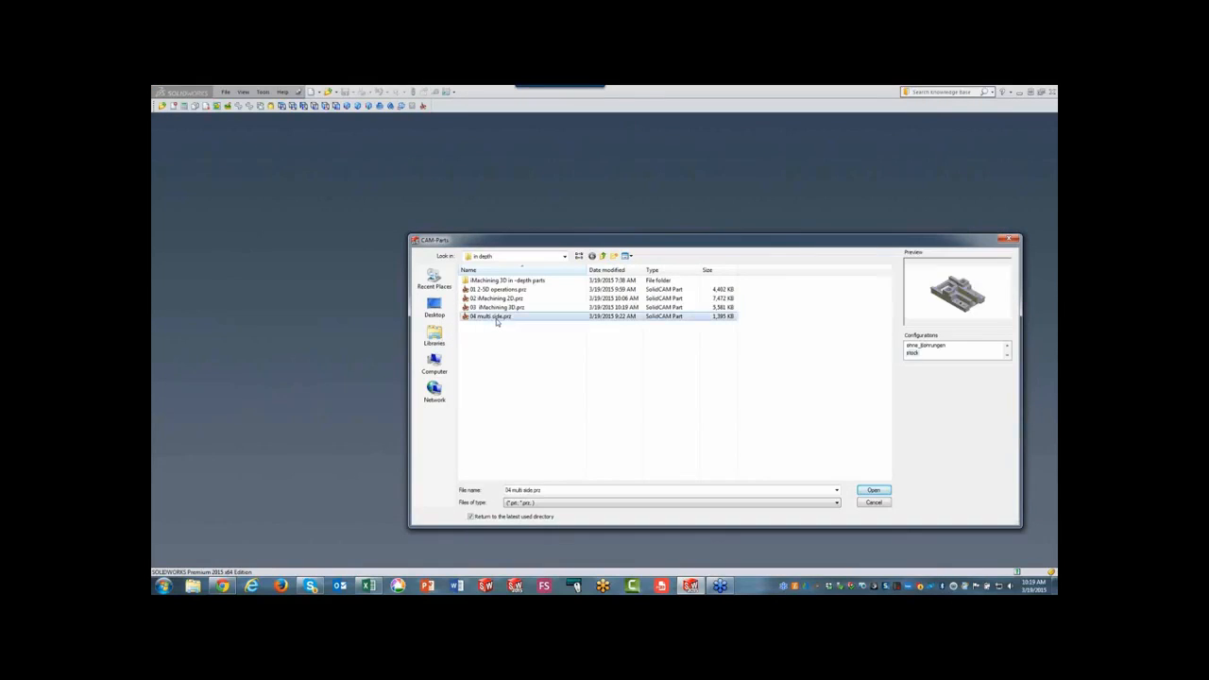
pyautogui.click(873, 490)
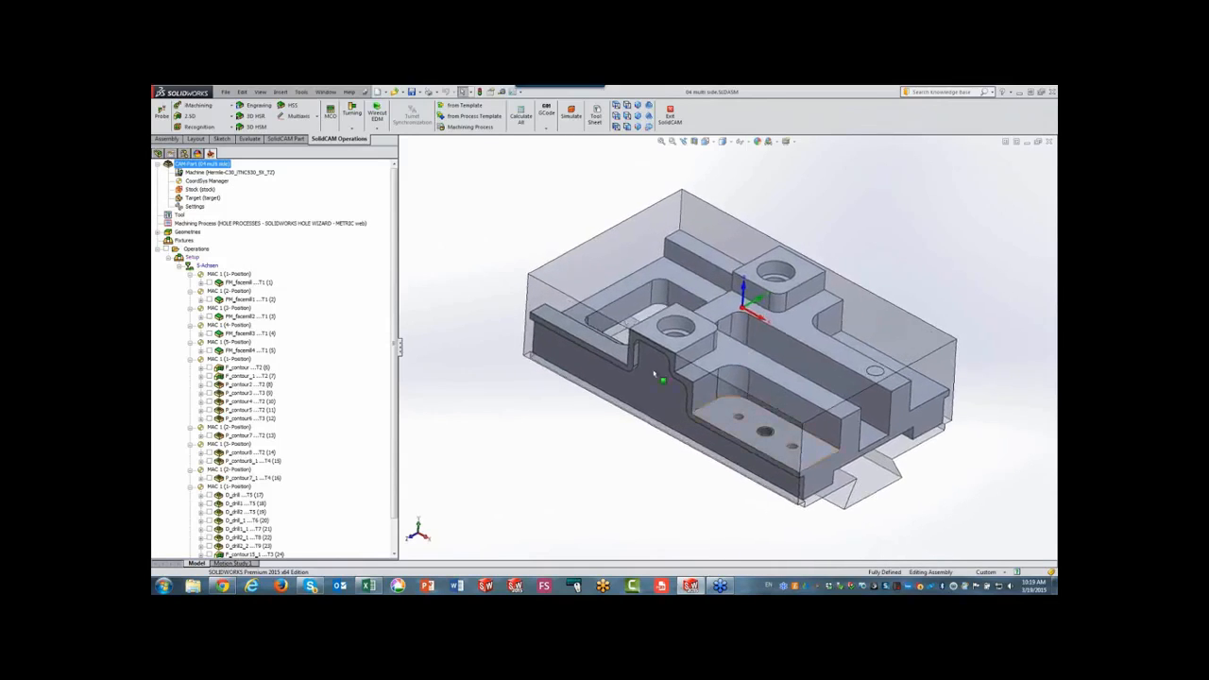
# Switch the 04 multi side model to the first listed configuration, without the stock block, and return to the operations tree.
pyautogui.click(184, 153)
pyautogui.click(198, 184)
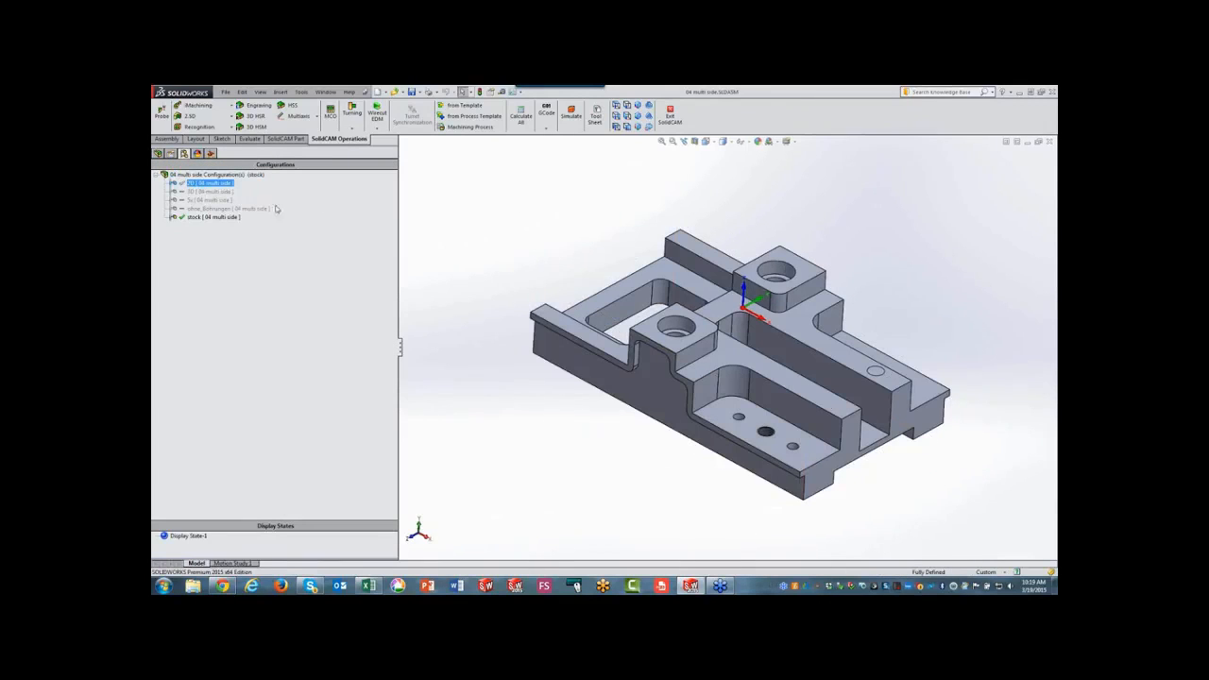
pyautogui.click(210, 153)
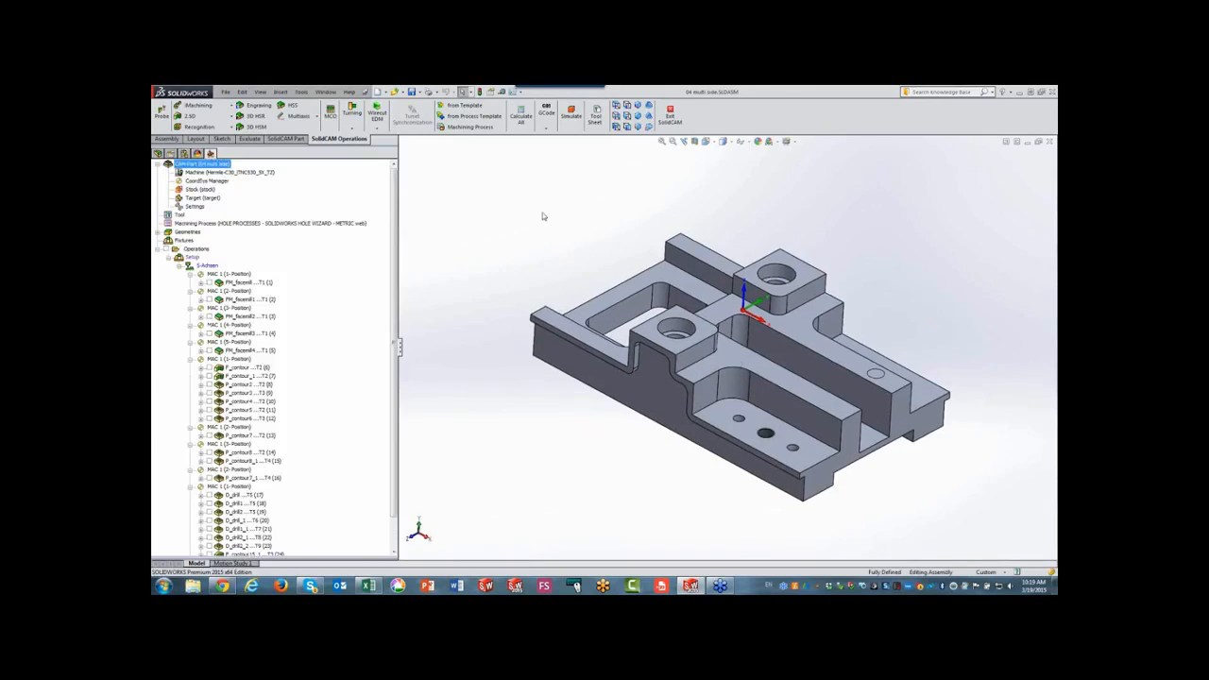
# Examine the multi-sided part's features from above, below and the sides, and look through its list of operations.
pyautogui.moveTo(725, 282); pyautogui.dragTo(648, 419, button='middle')
pyautogui.click(648, 418)
pyautogui.moveTo(982, 338); pyautogui.dragTo(829, 391, button='middle')
pyautogui.click(826, 383)
pyautogui.click(814, 201)
pyautogui.moveTo(814, 201); pyautogui.dragTo(881, 240, button='middle')
pyautogui.hotkey('ctrl', '7')
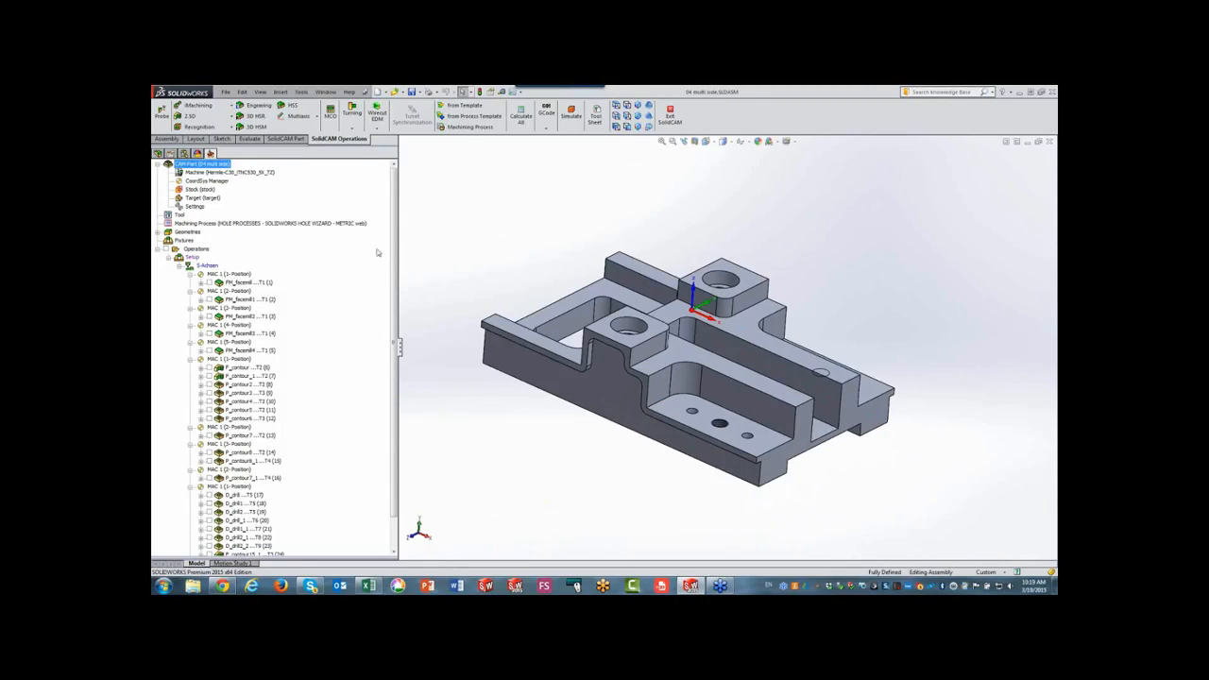
pyautogui.scroll(-1, 389, 297)
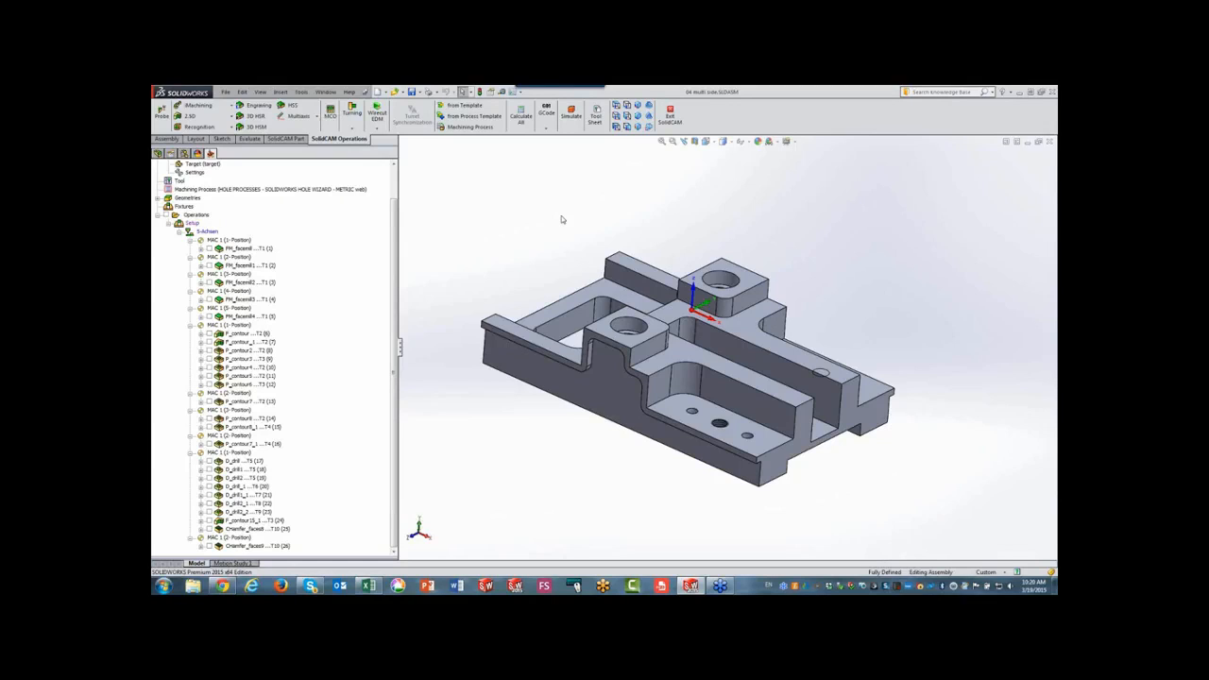
pyautogui.click(241, 317)
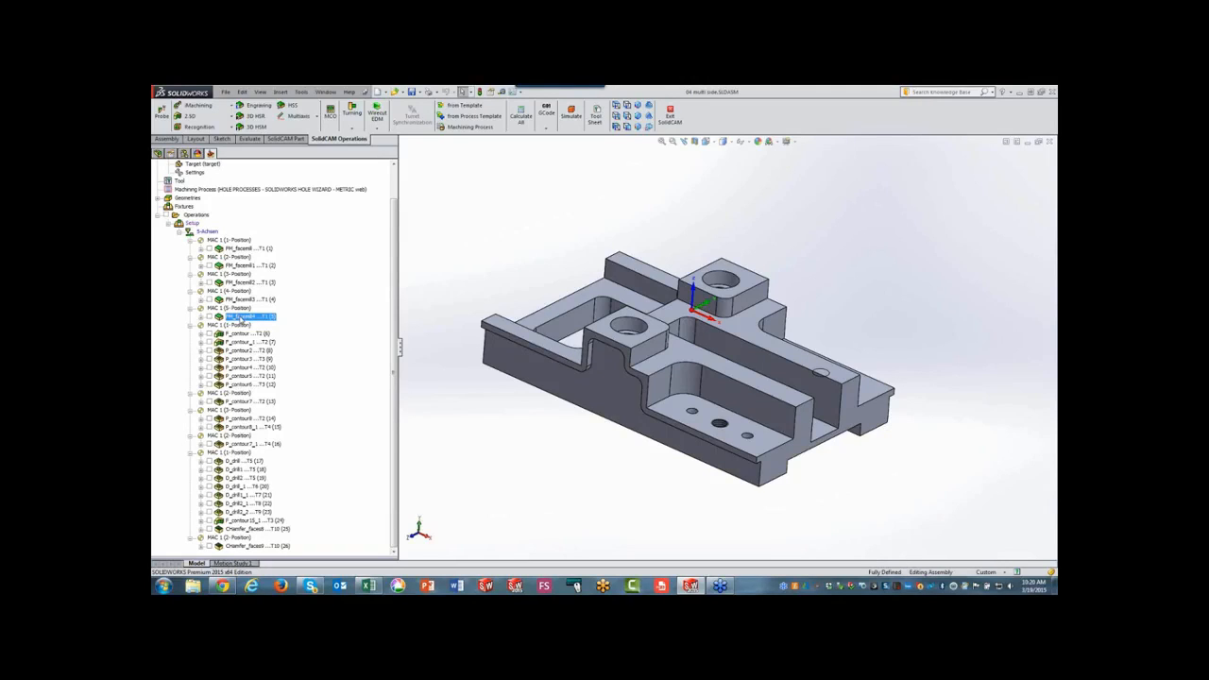
pyautogui.click(198, 105)
pyautogui.click(206, 124)
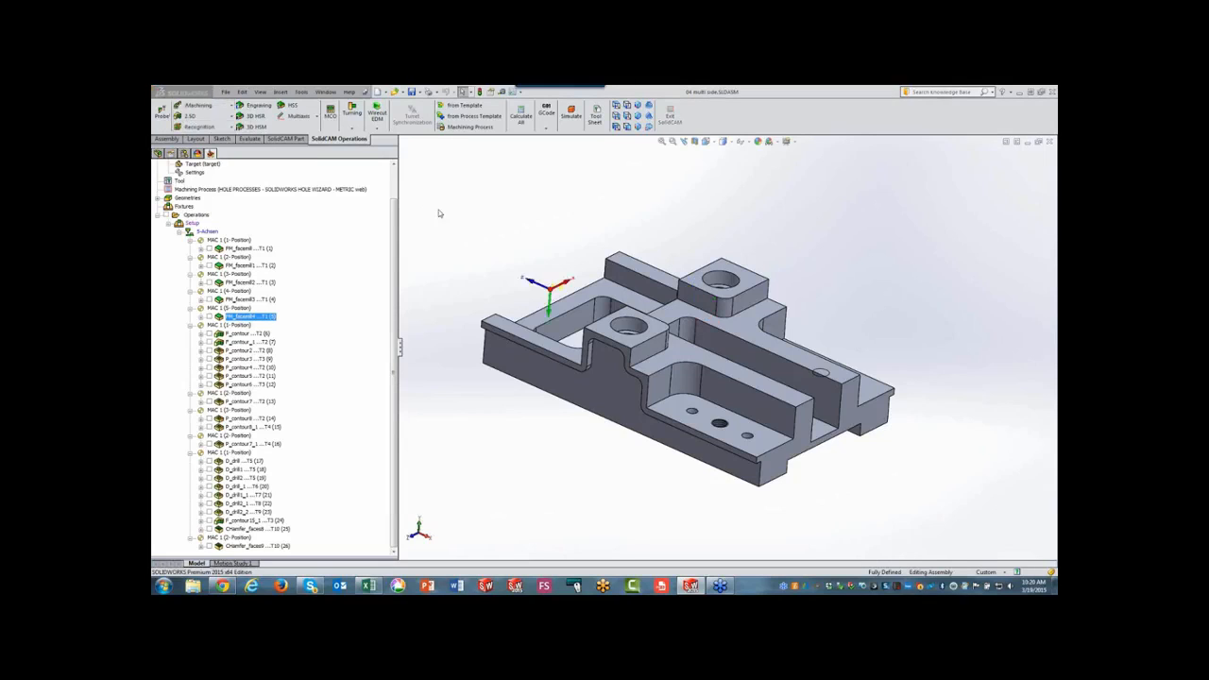
pyautogui.click(508, 244)
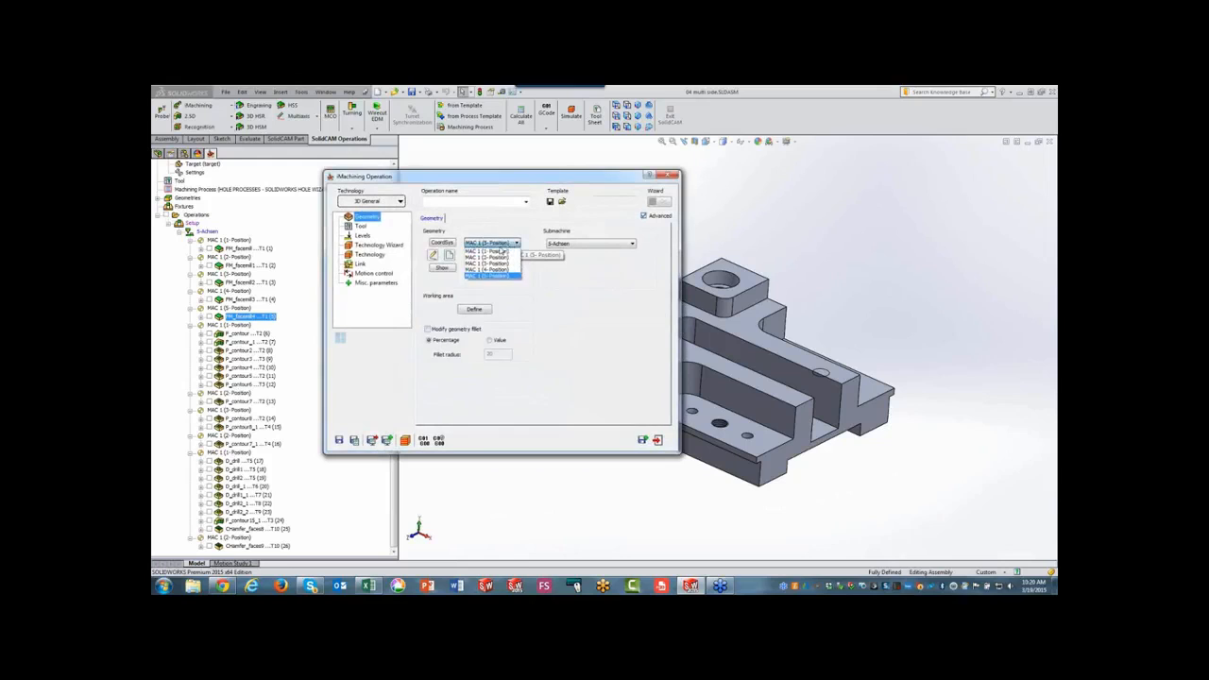
pyautogui.click(487, 250)
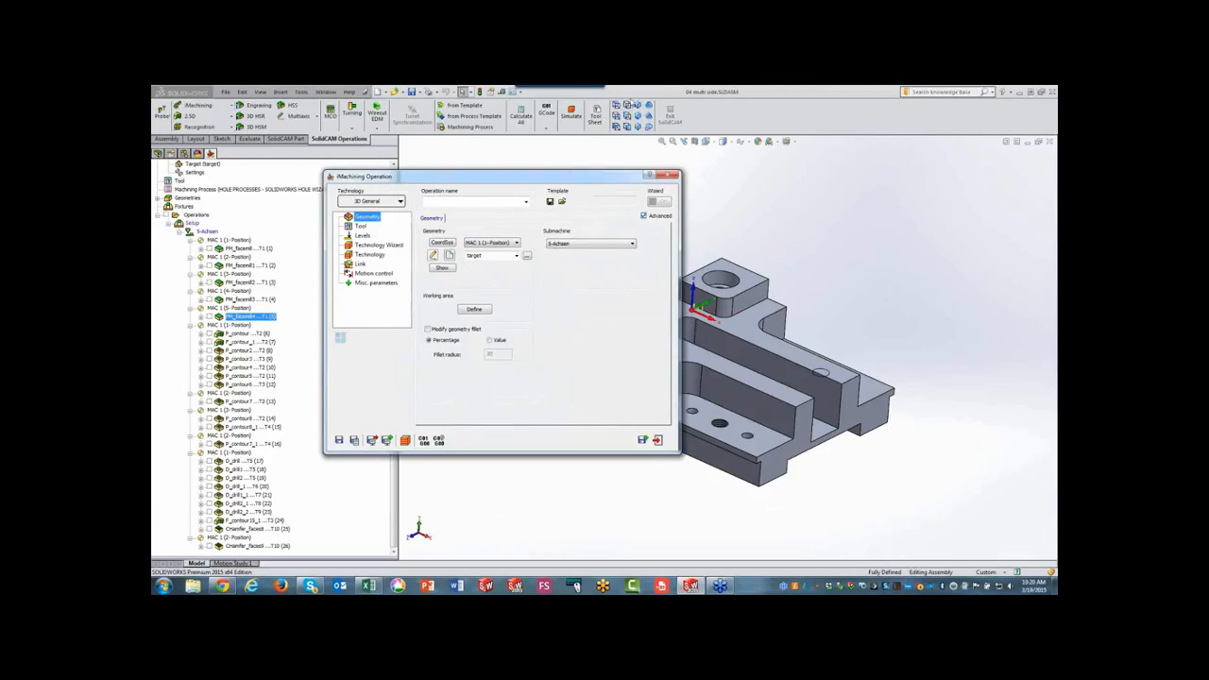
pyautogui.click(637, 105)
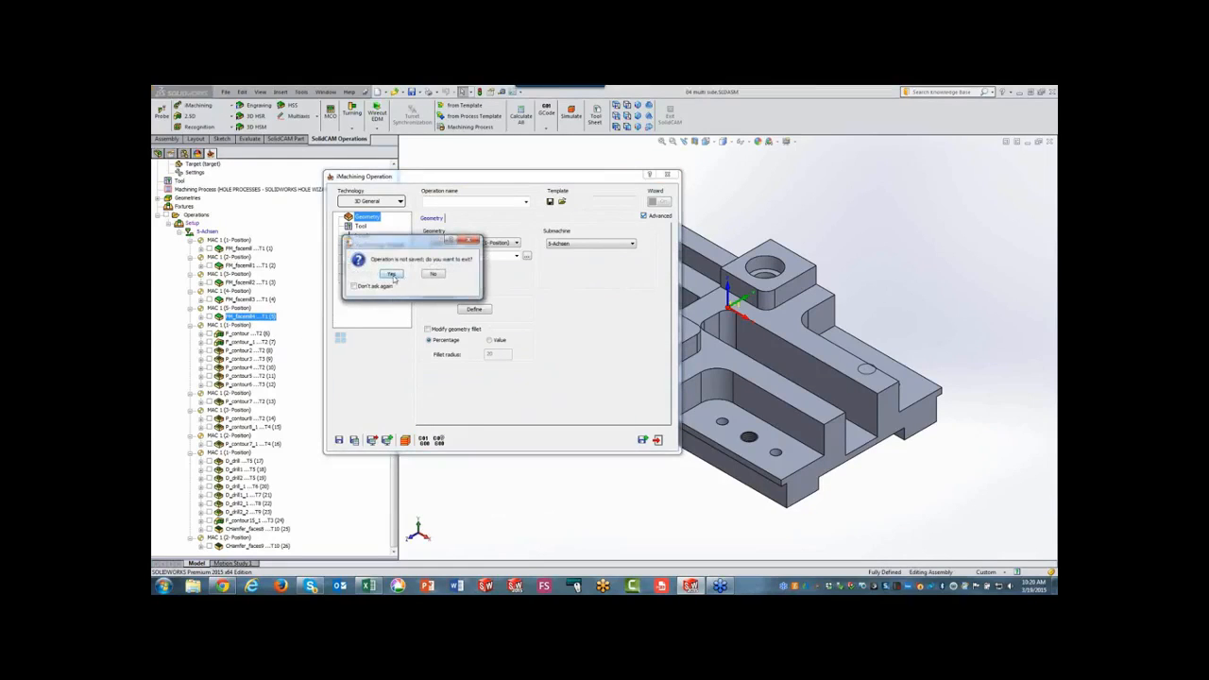
pyautogui.click(394, 276)
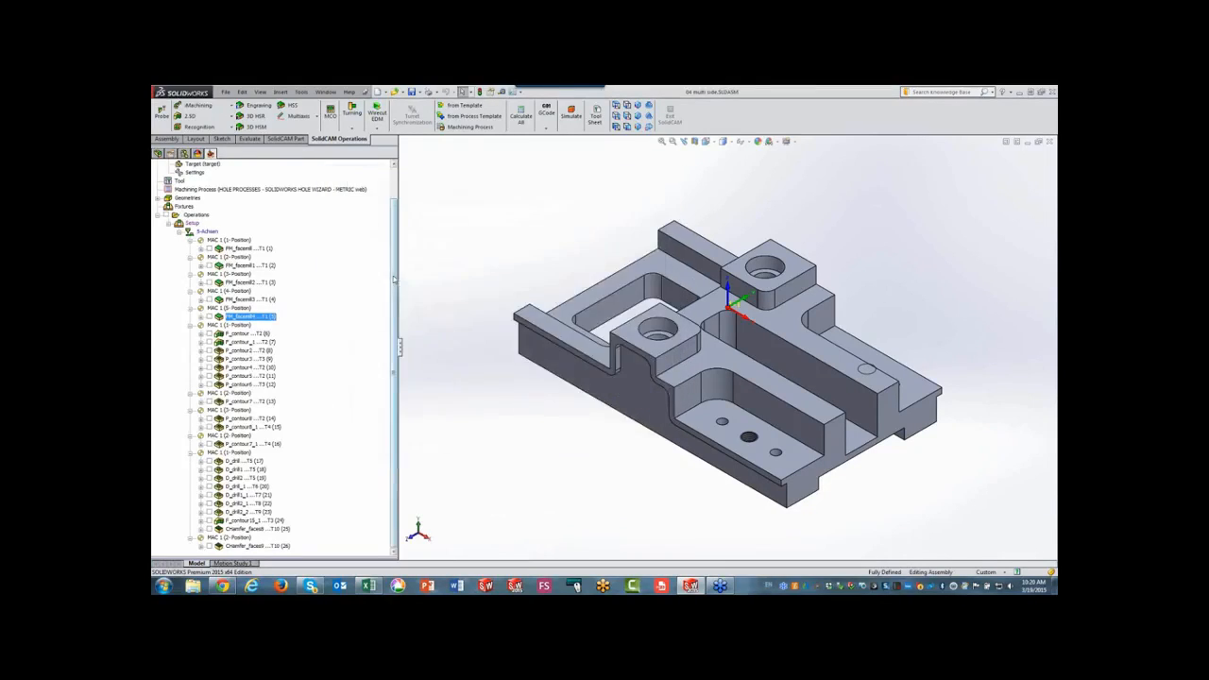
# Simulate all operations of the multi-sided part on the CAD model and in SolidVerify, and exit the simulation.
pyautogui.click(196, 217)
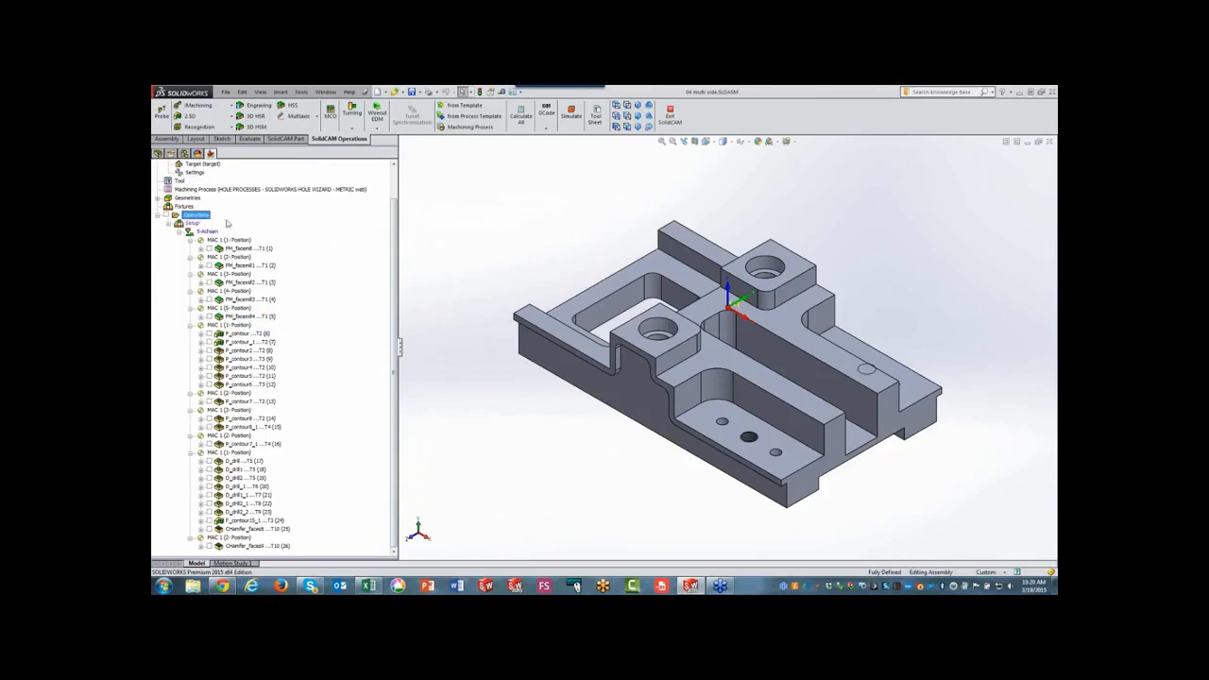
pyautogui.click(571, 111)
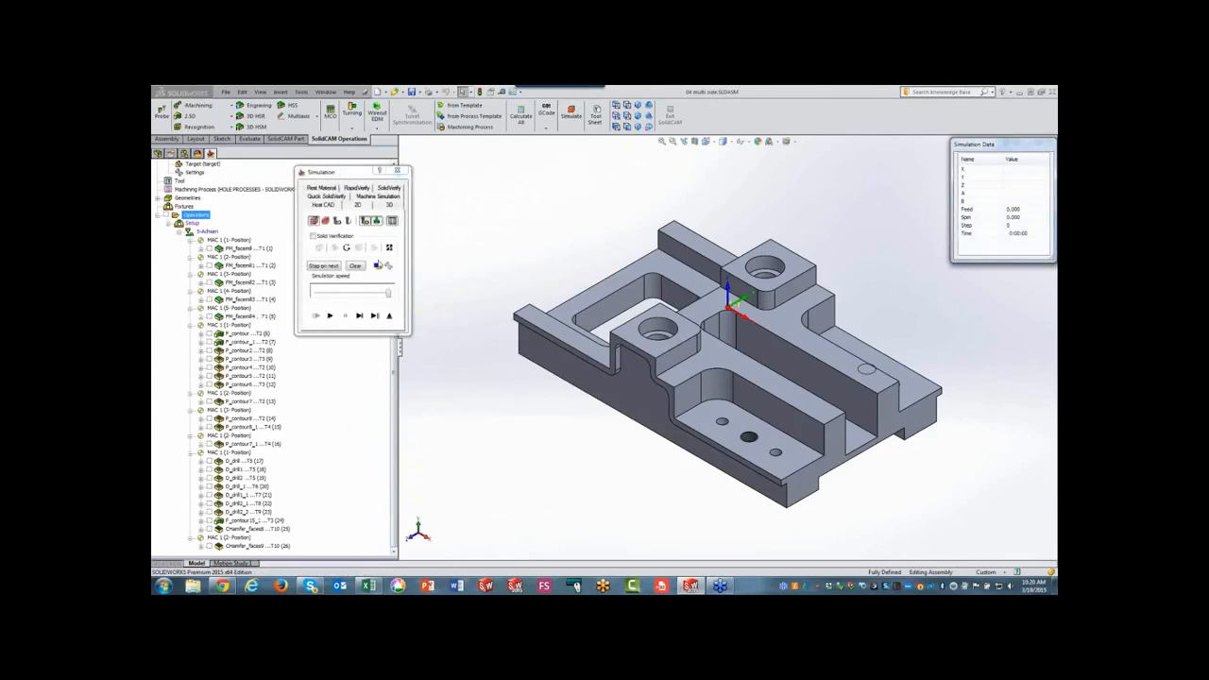
pyautogui.click(330, 315)
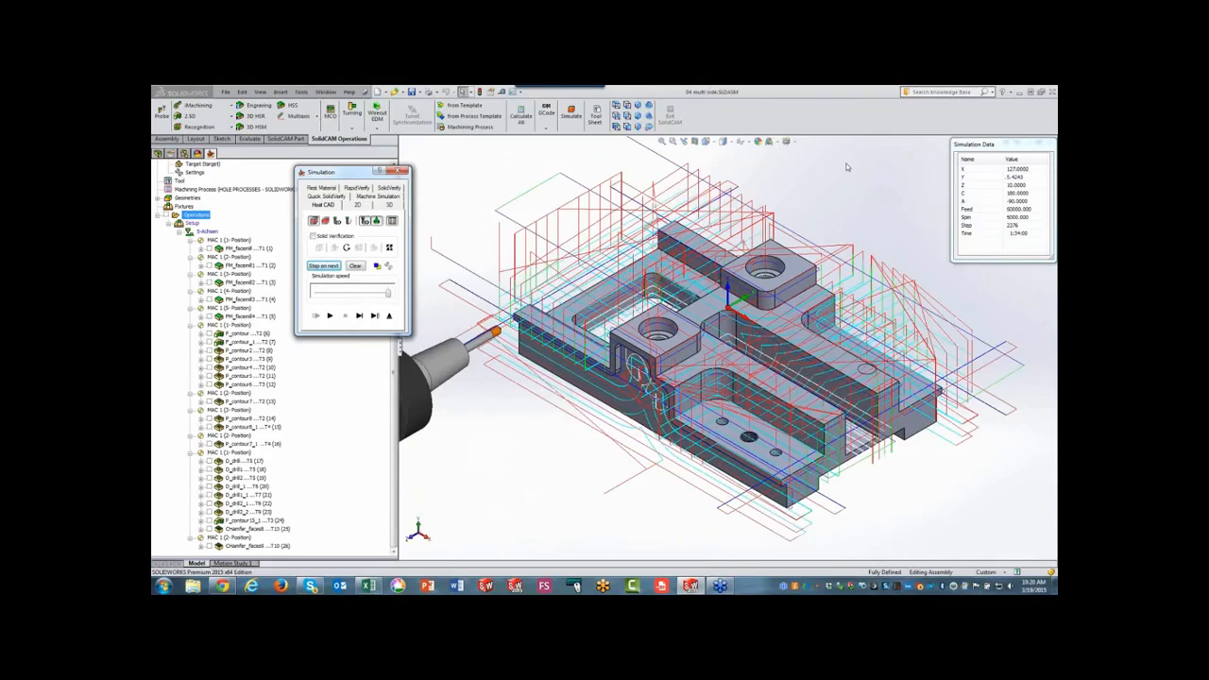
pyautogui.click(390, 189)
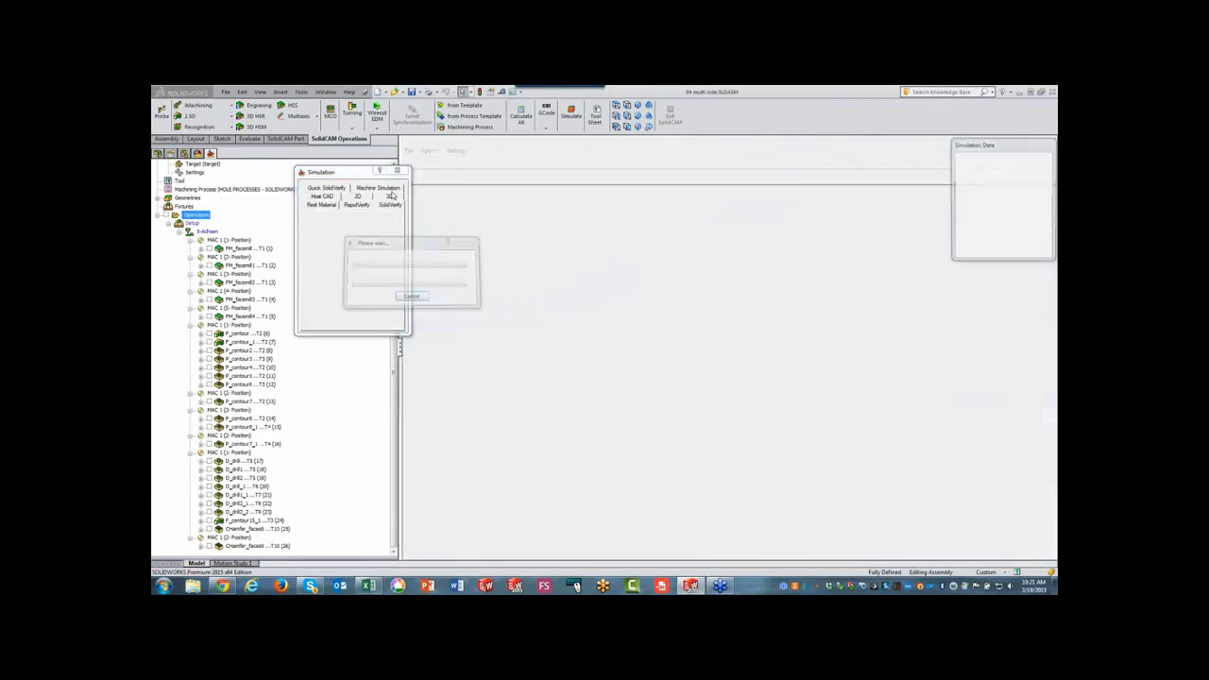
pyautogui.click(330, 315)
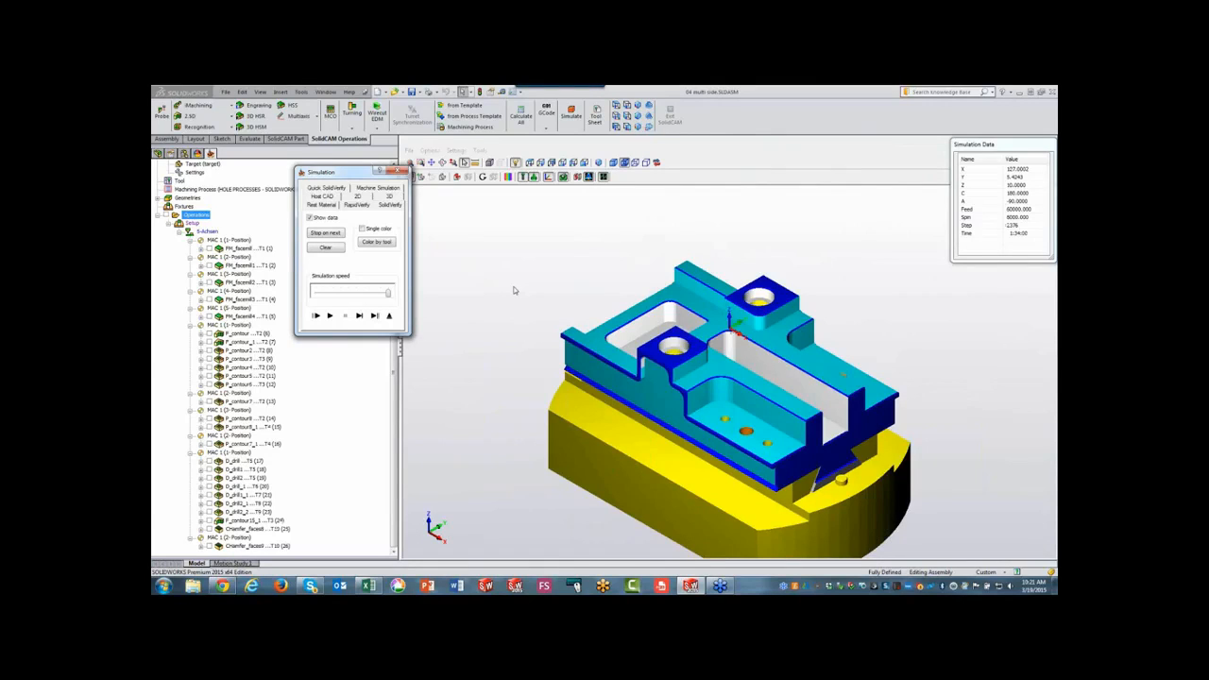
pyautogui.click(388, 315)
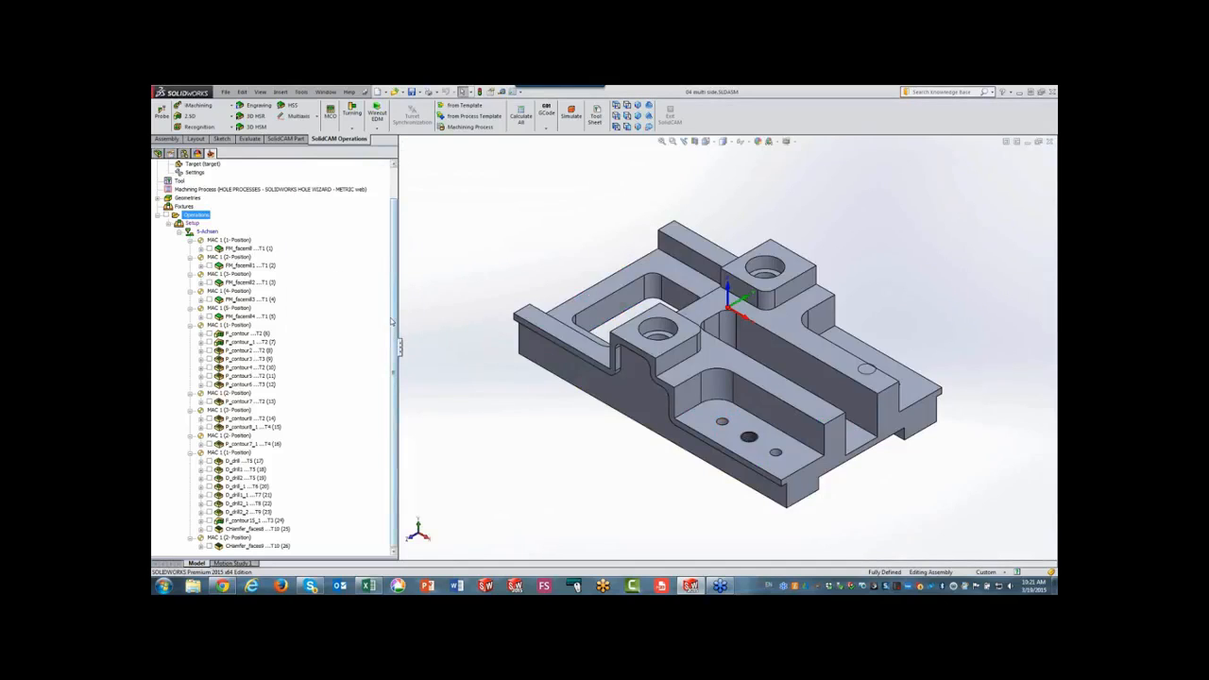
# Add a 3D iMachining operation after the fifth face-milling operation, using the target geometry and the MAC 1 (1- Position) coordinate system.
pyautogui.click(239, 316)
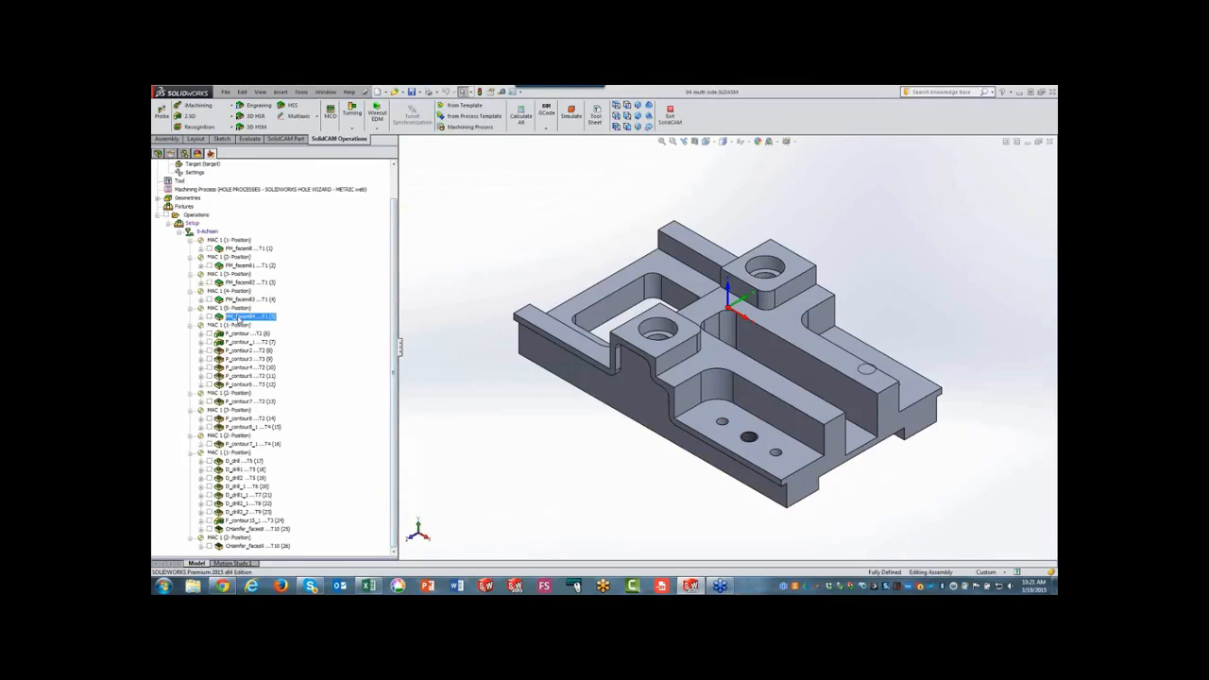
pyautogui.click(196, 106)
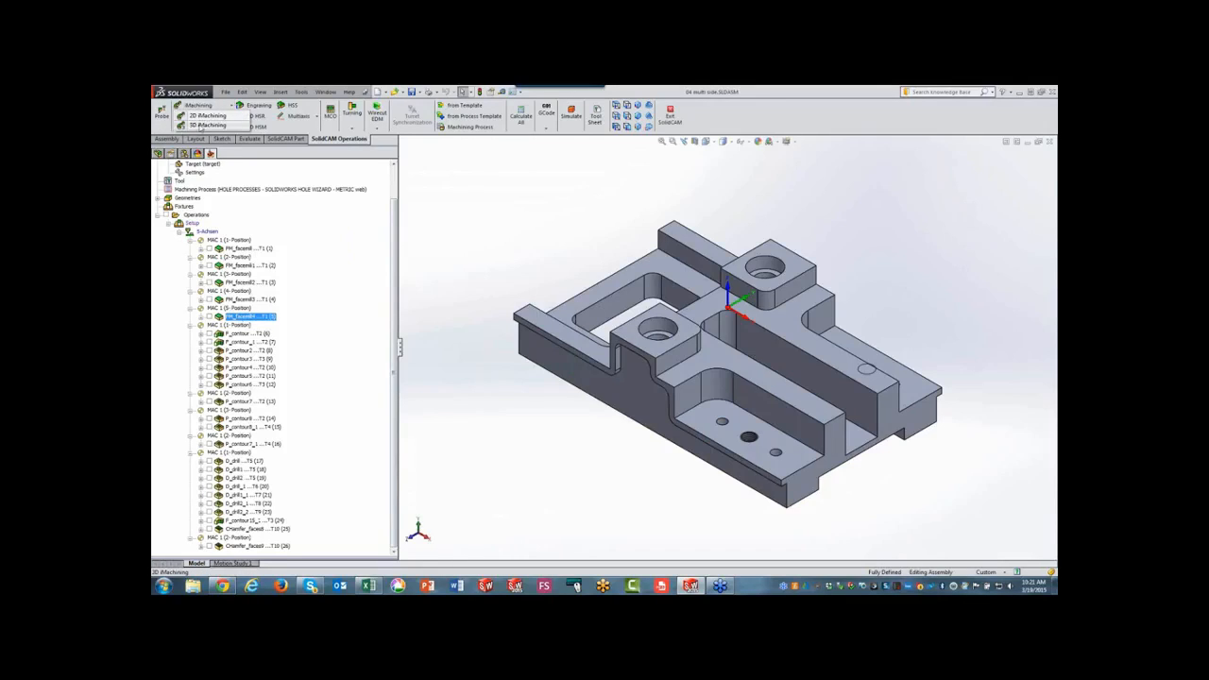
pyautogui.click(202, 125)
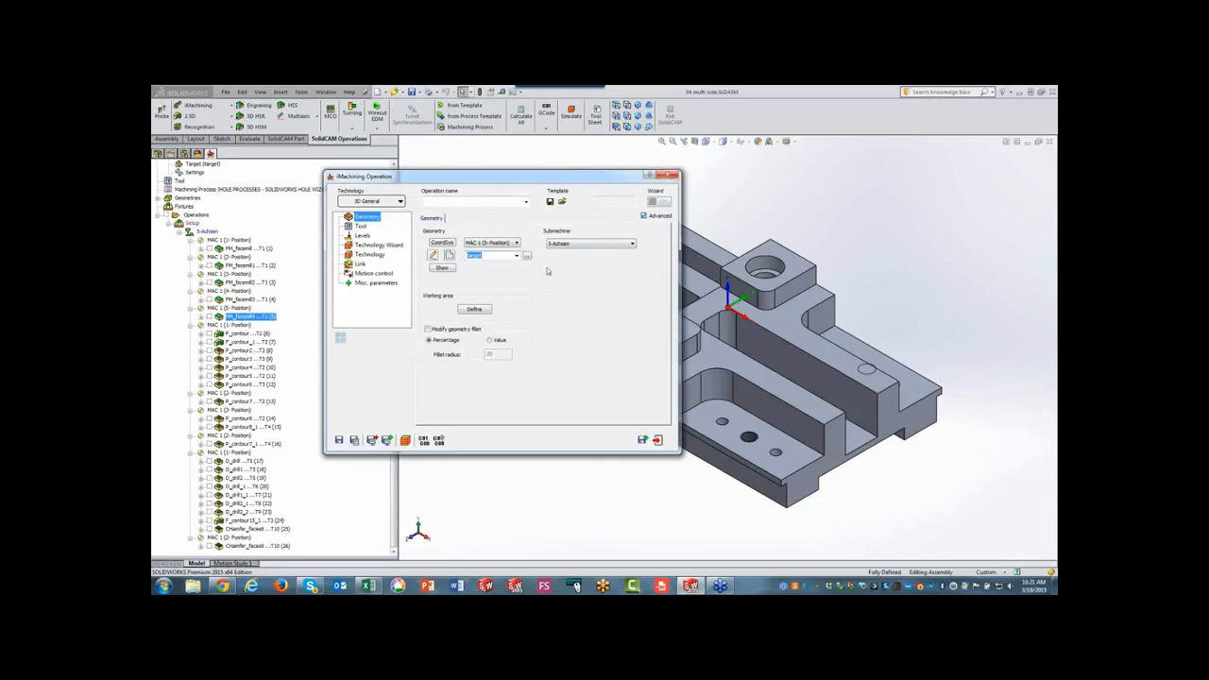
pyautogui.click(507, 243)
pyautogui.click(495, 251)
# Assign tool 2, the 20 mm end mill, to the 3D iMachining operation.
pyautogui.click(360, 227)
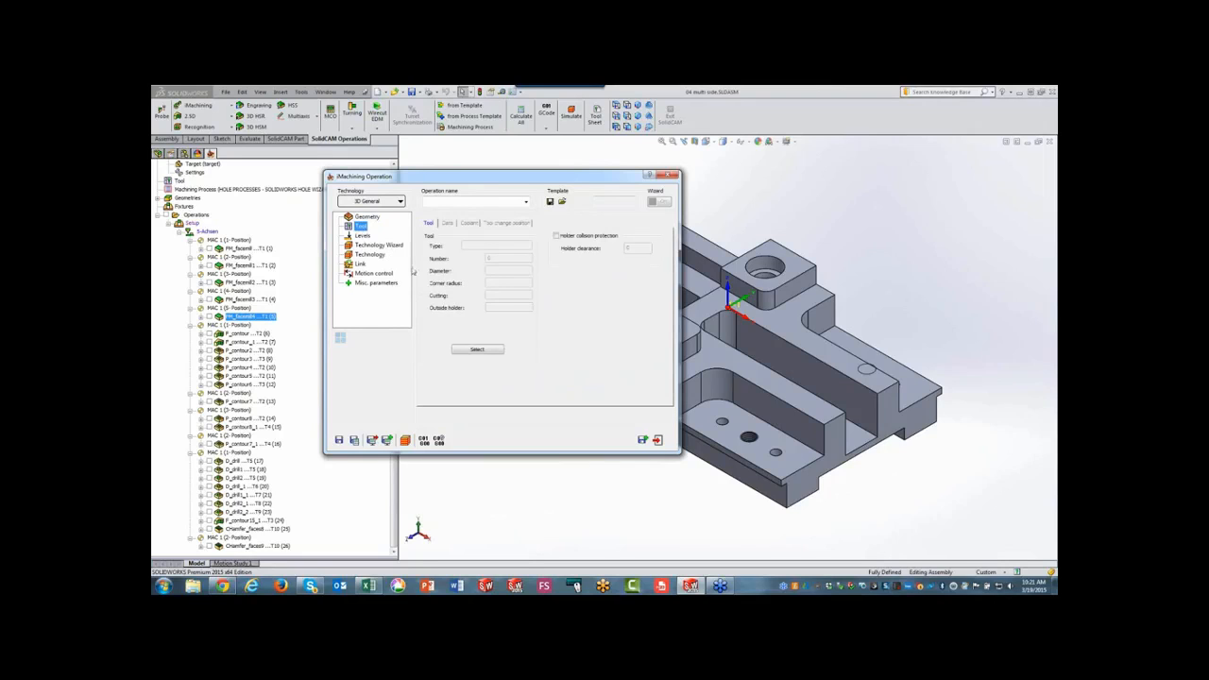
pyautogui.click(475, 348)
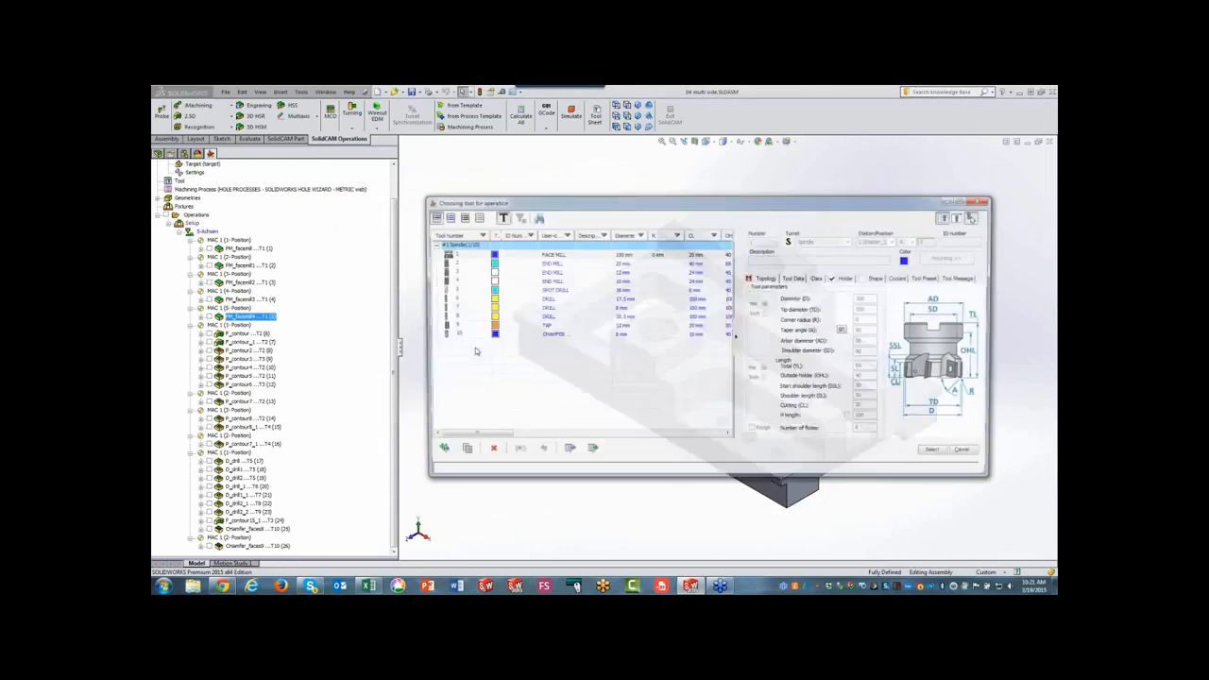
pyautogui.click(492, 266)
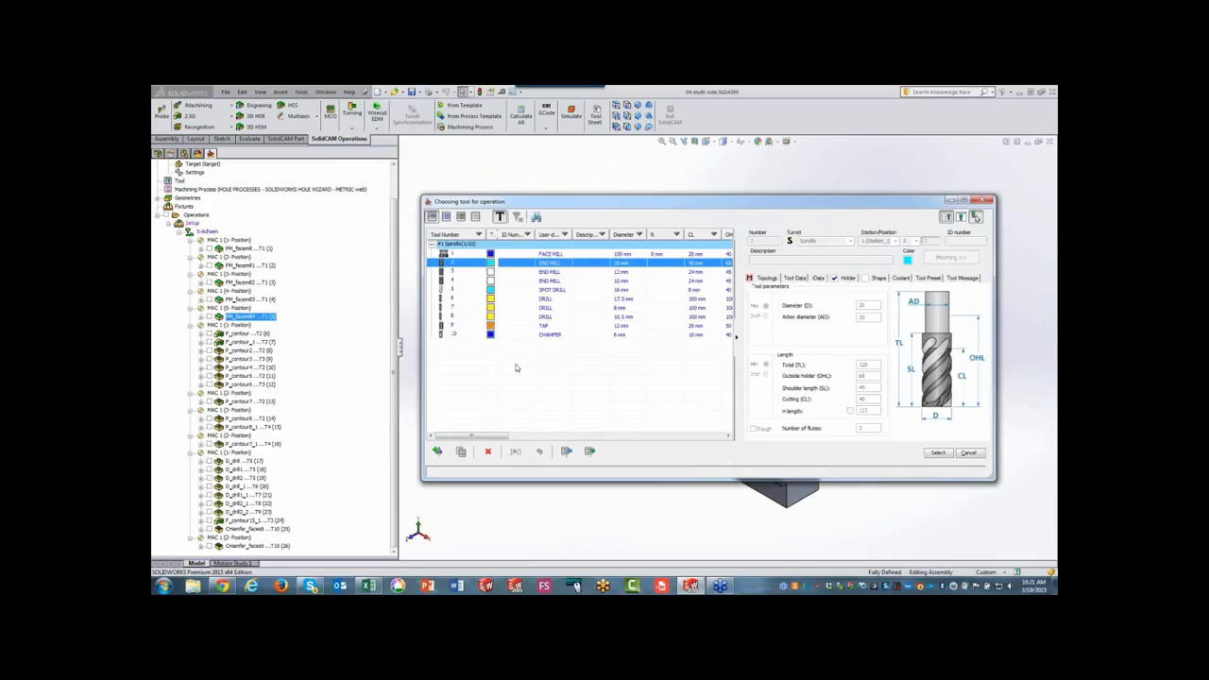
pyautogui.click(943, 455)
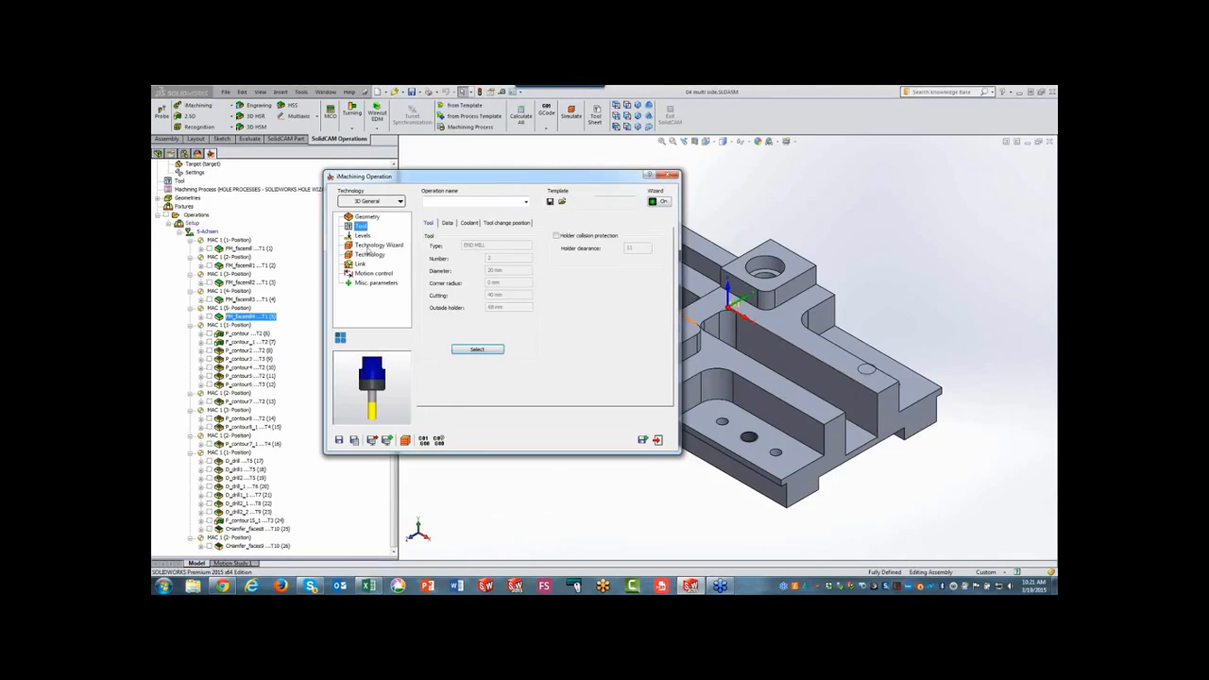
# Pick the lower milling level at the part's lowest front corner and set the machining level to 6 in the Technology Wizard.
pyautogui.click(362, 236)
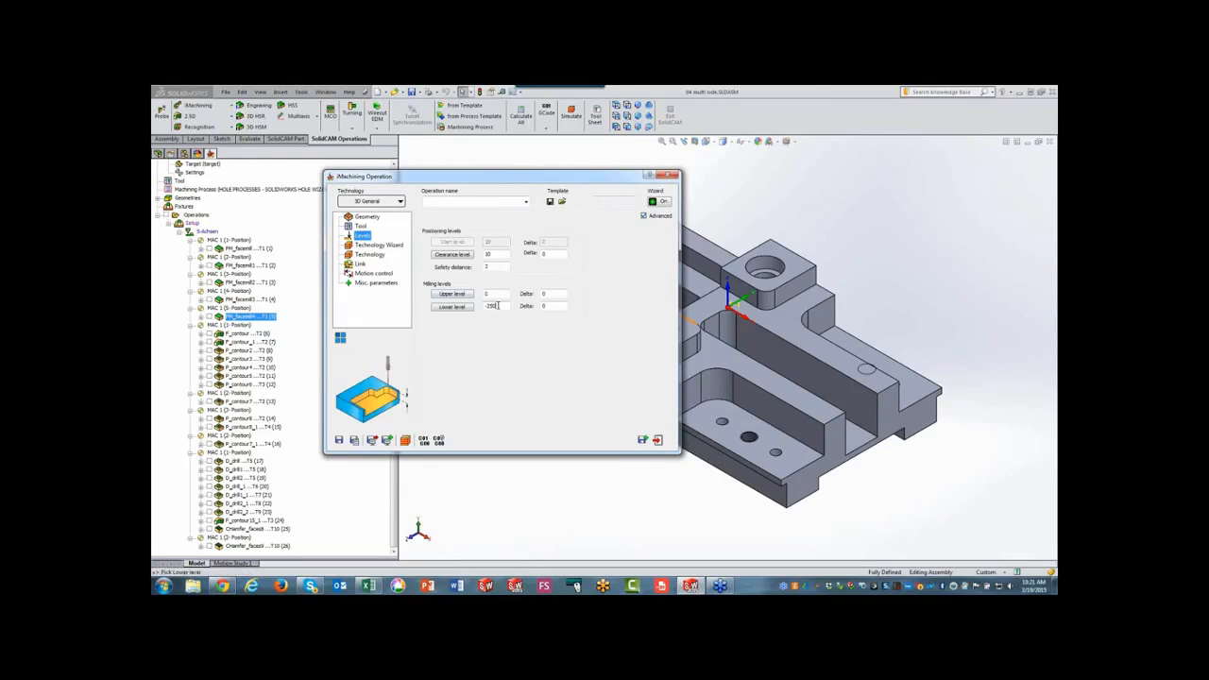
pyautogui.click(788, 512)
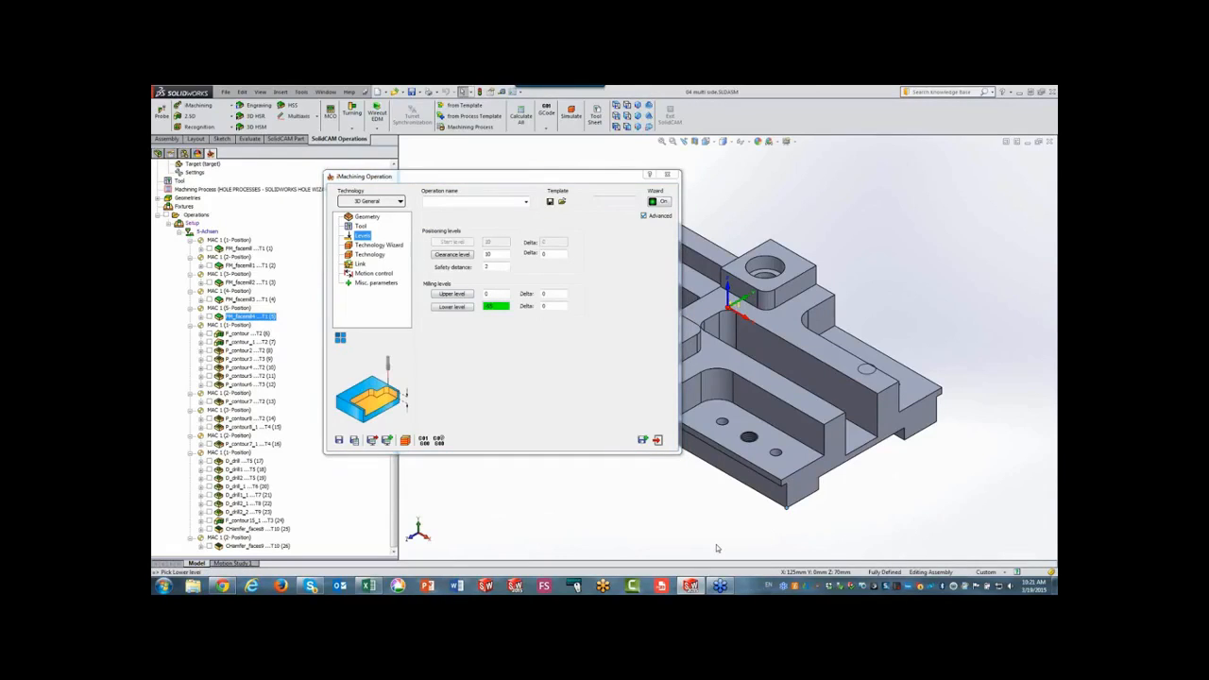
pyautogui.click(393, 246)
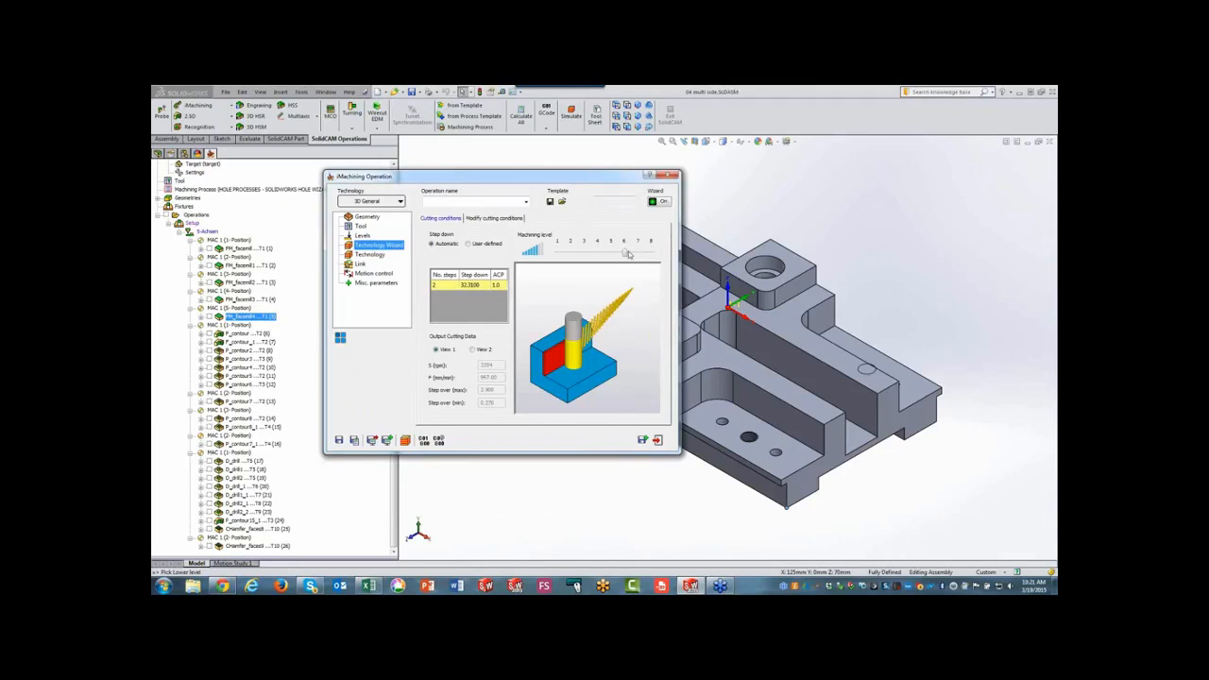
pyautogui.moveTo(624, 254)
pyautogui.mouseDown()
pyautogui.moveTo(567, 253)
pyautogui.moveTo(654, 252)
pyautogui.moveTo(624, 252)
pyautogui.mouseUp()
# Set the wall offset, floor offset and constant rest-rough step to 0.3, then save and calculate the operation.
pyautogui.click(364, 255)
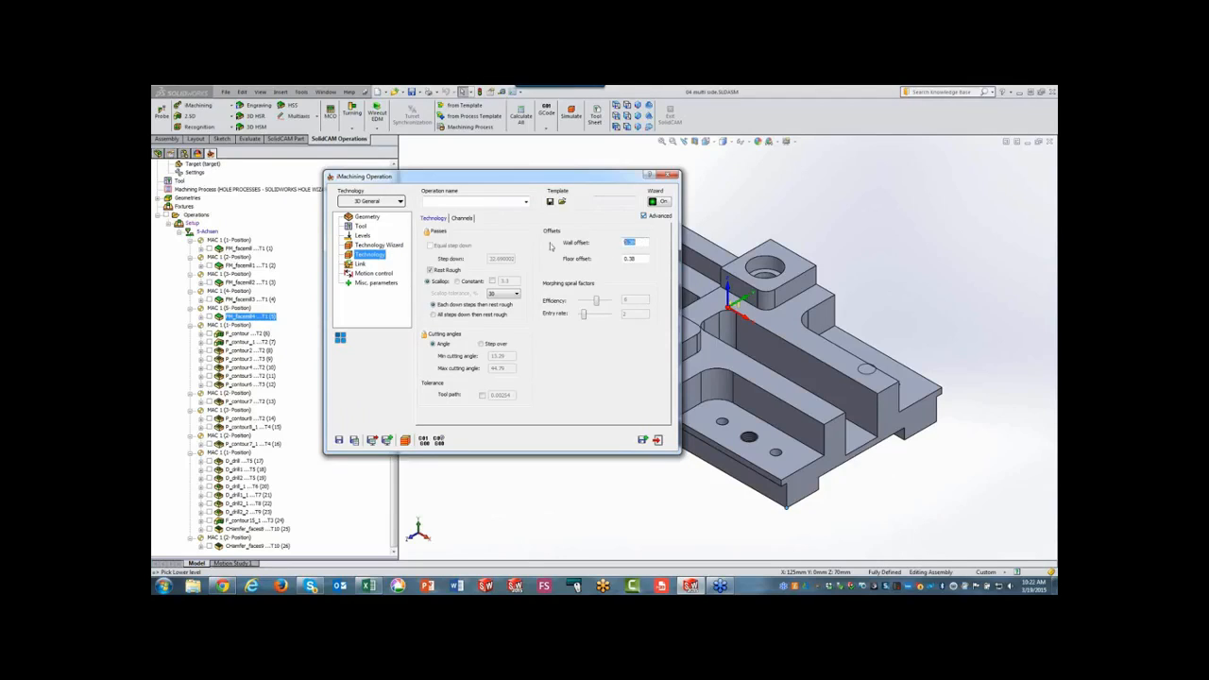
pyautogui.write('1')
pyautogui.press('Tab')
pyautogui.click(490, 282)
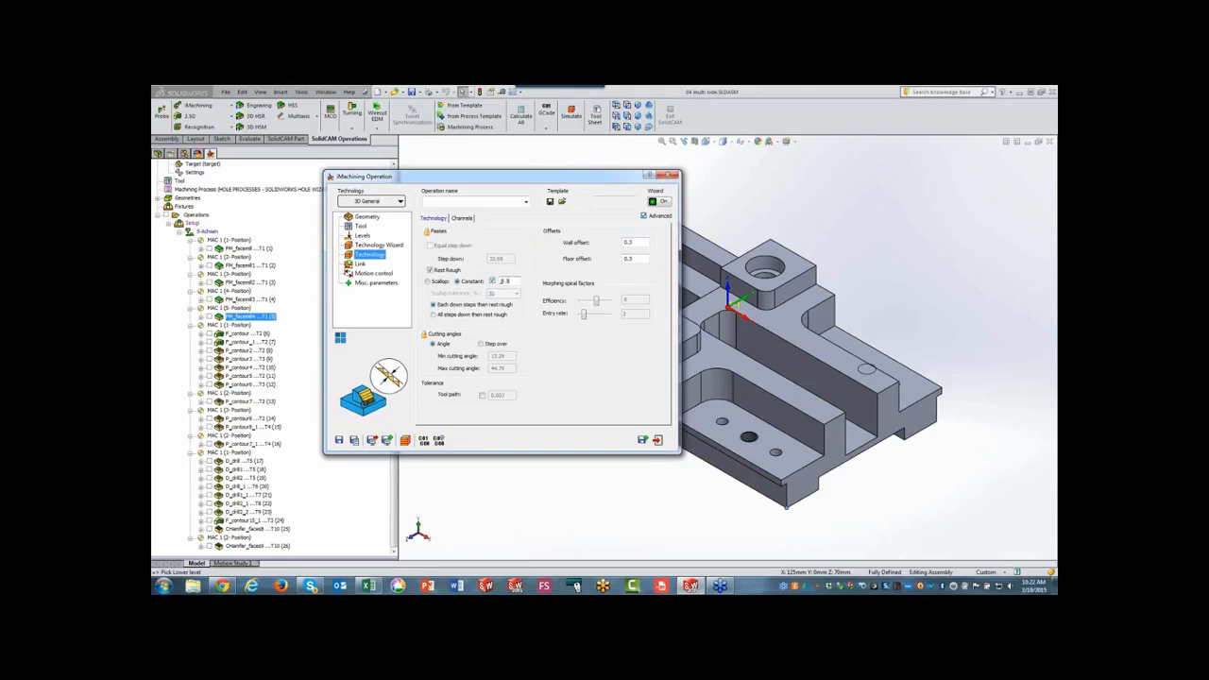
pyautogui.press('BackSpace')
pyautogui.click(355, 440)
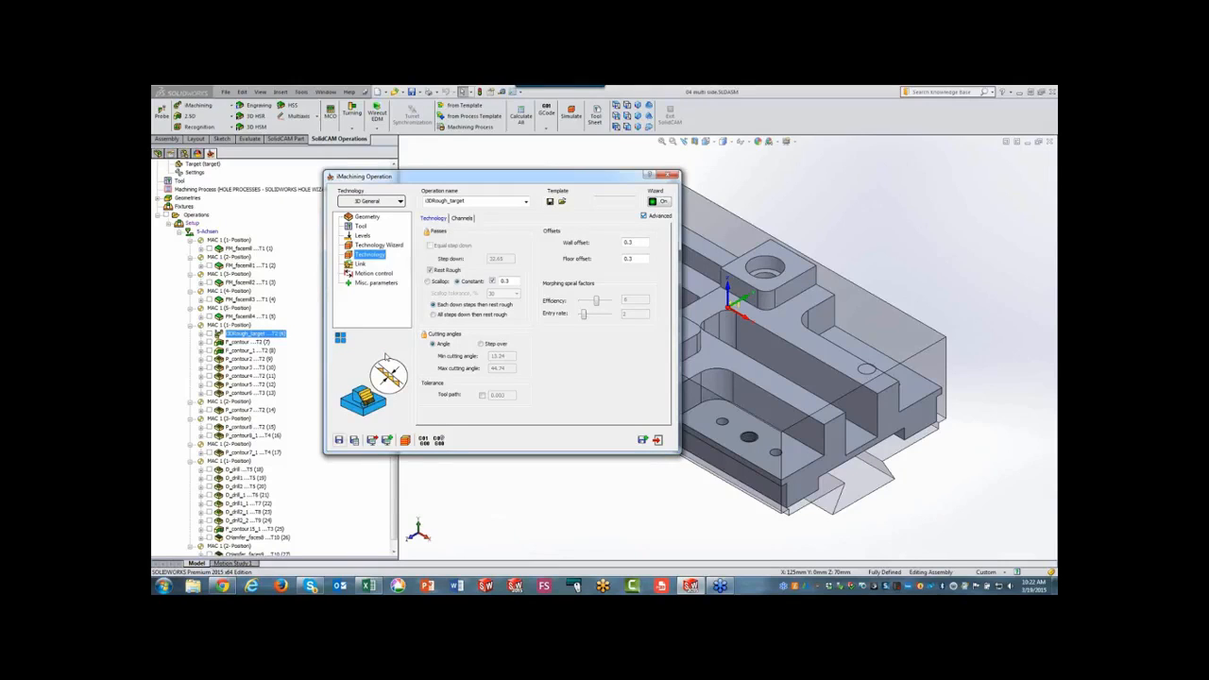
# Simulate the 3D iMachining operation on the CAD model and in SolidVerify, and exit the simulation.
pyautogui.click(405, 440)
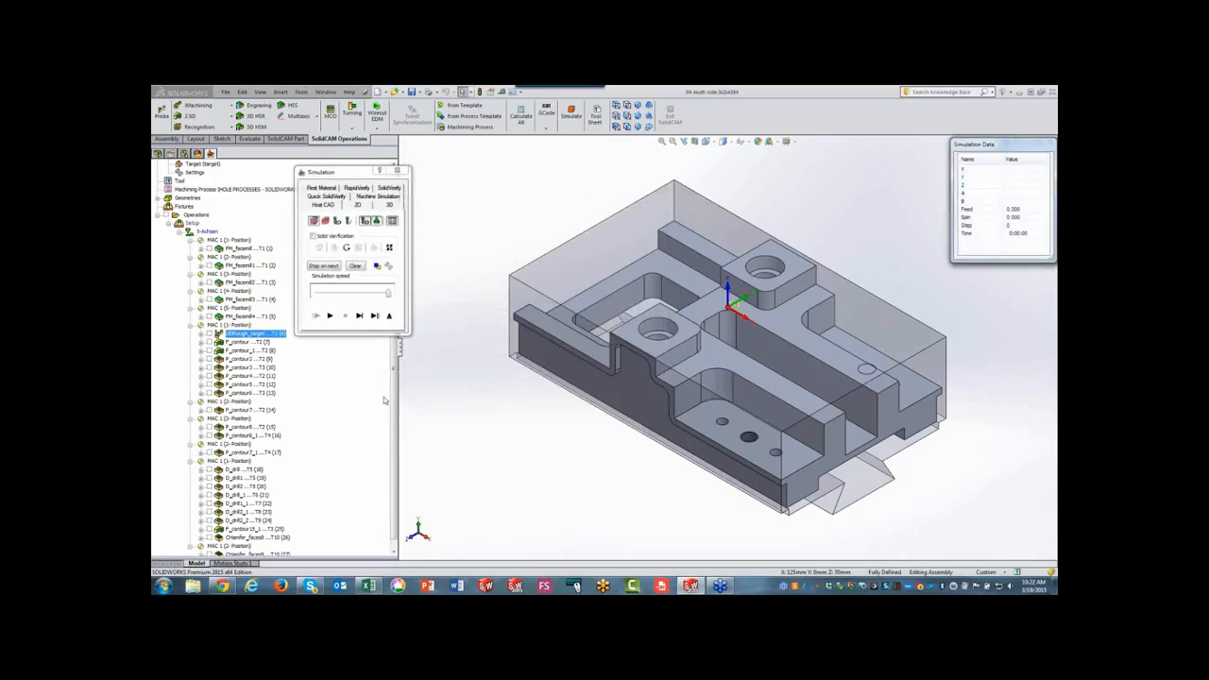
pyautogui.click(331, 315)
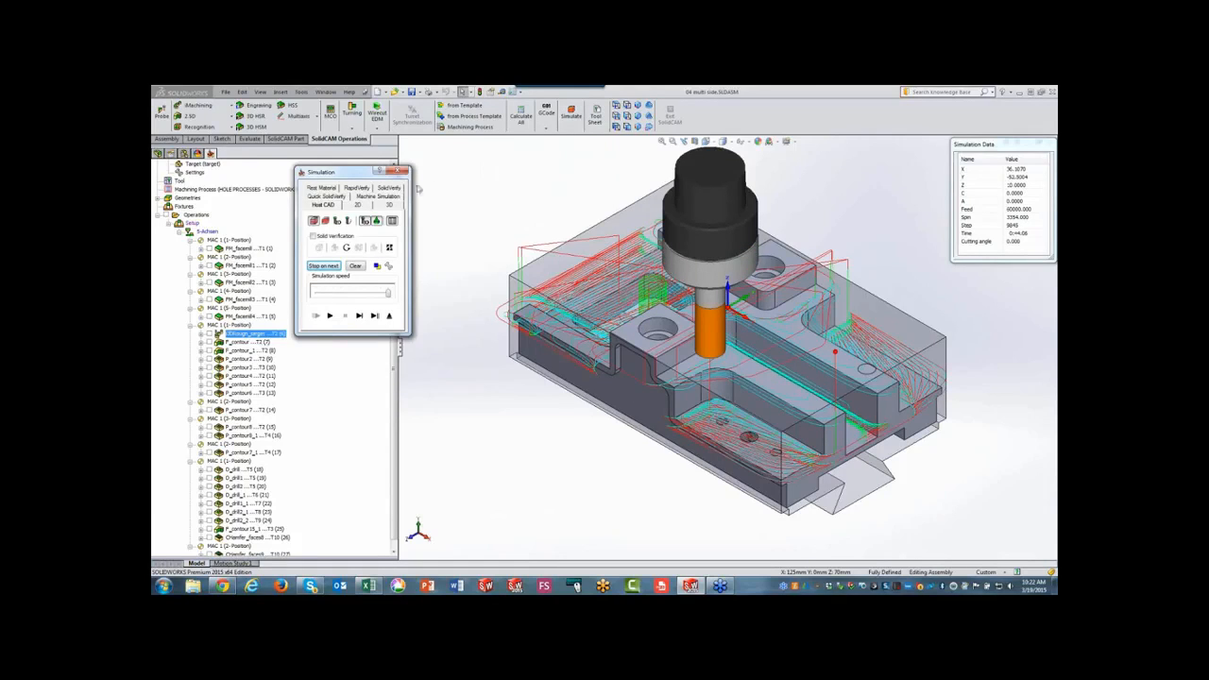
pyautogui.click(397, 188)
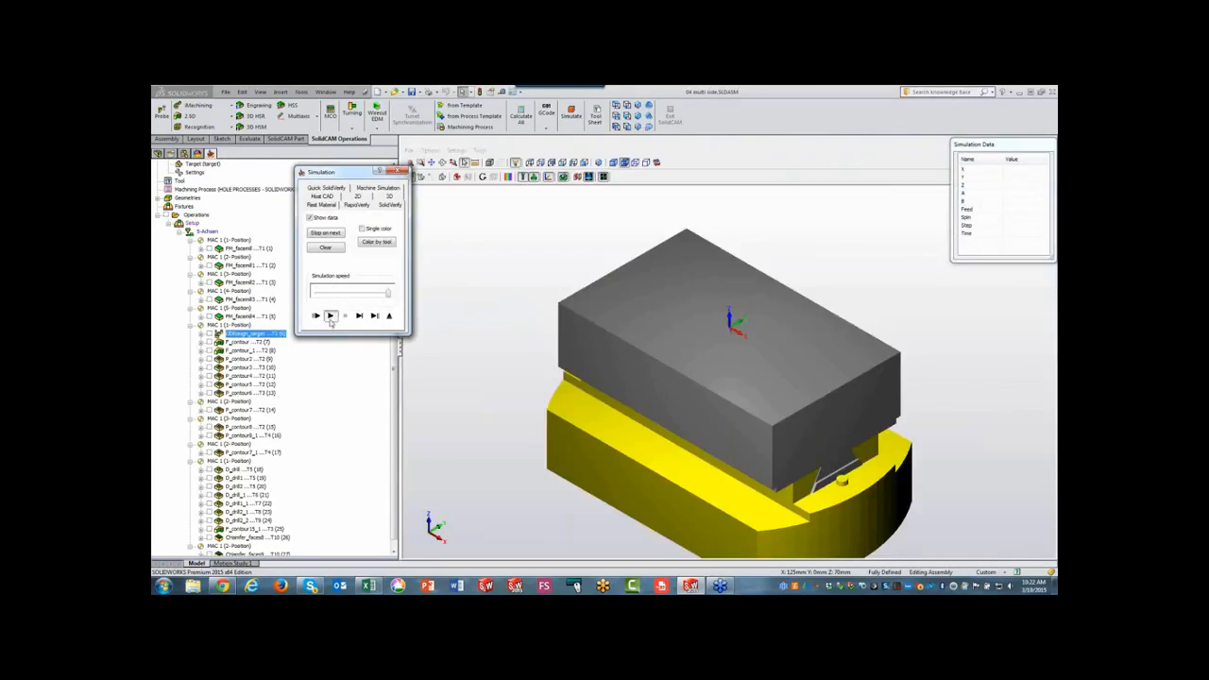
pyautogui.click(330, 315)
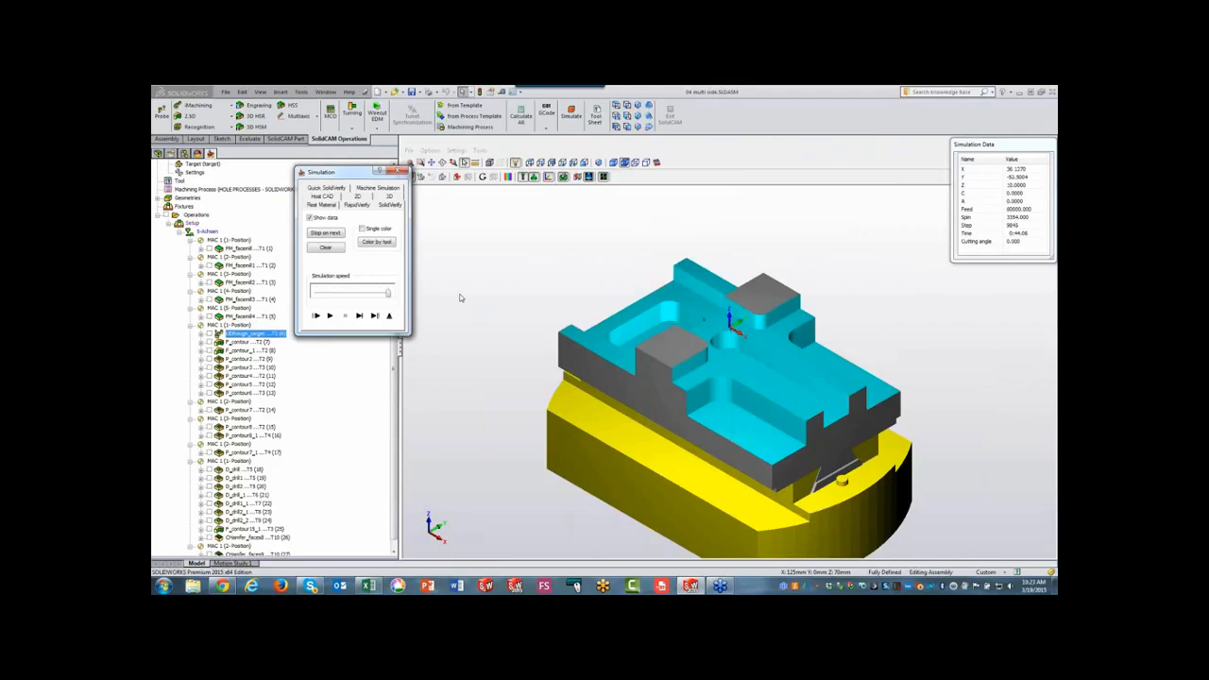
pyautogui.click(388, 315)
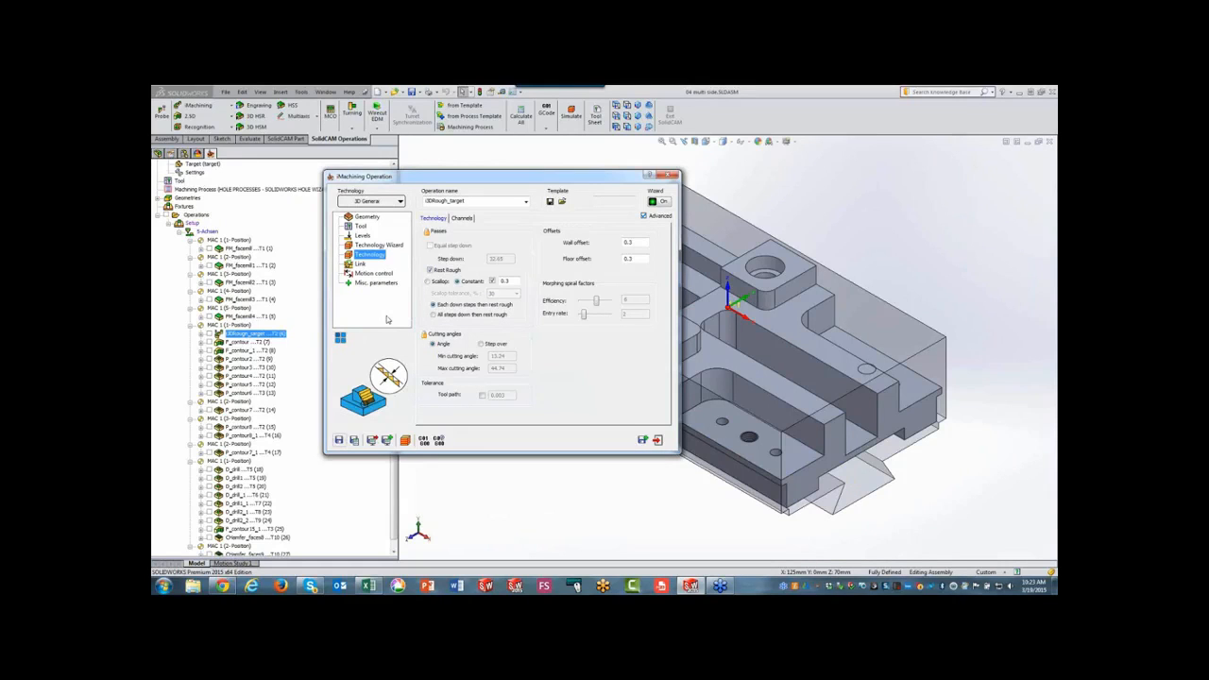
# Copy the iMachining operation to MAC 1 (2- Position), pick its lower level on the upward-facing side face, and calculate it.
pyautogui.click(643, 439)
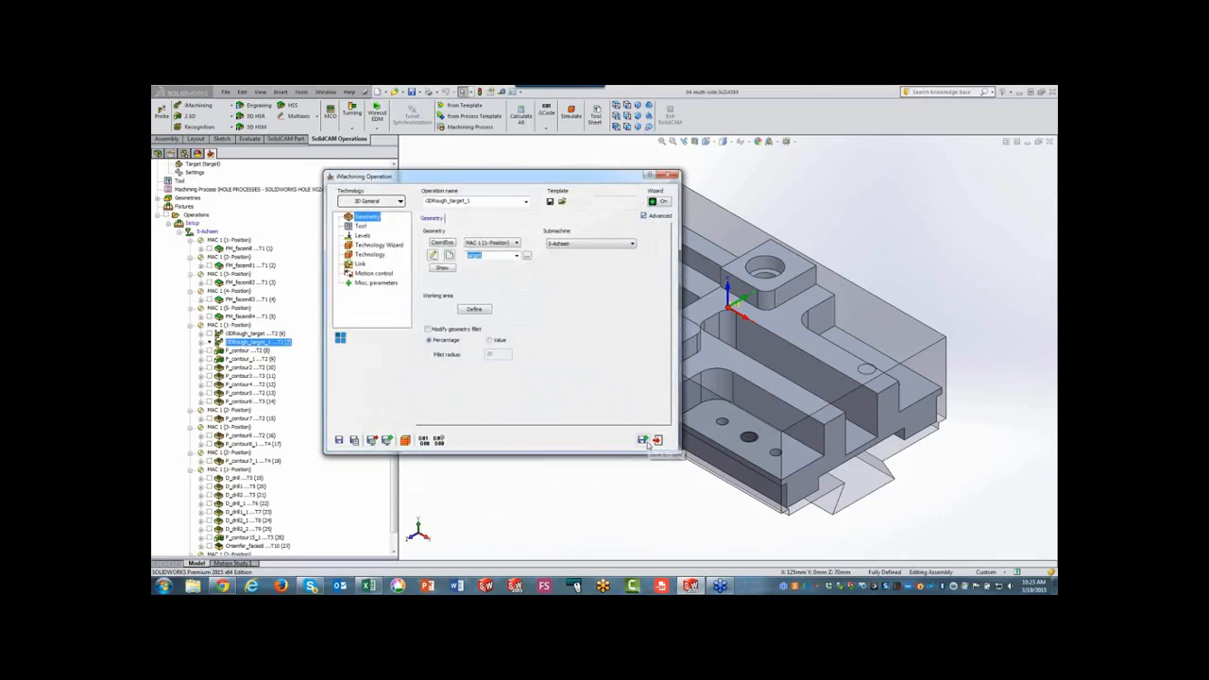
pyautogui.click(485, 243)
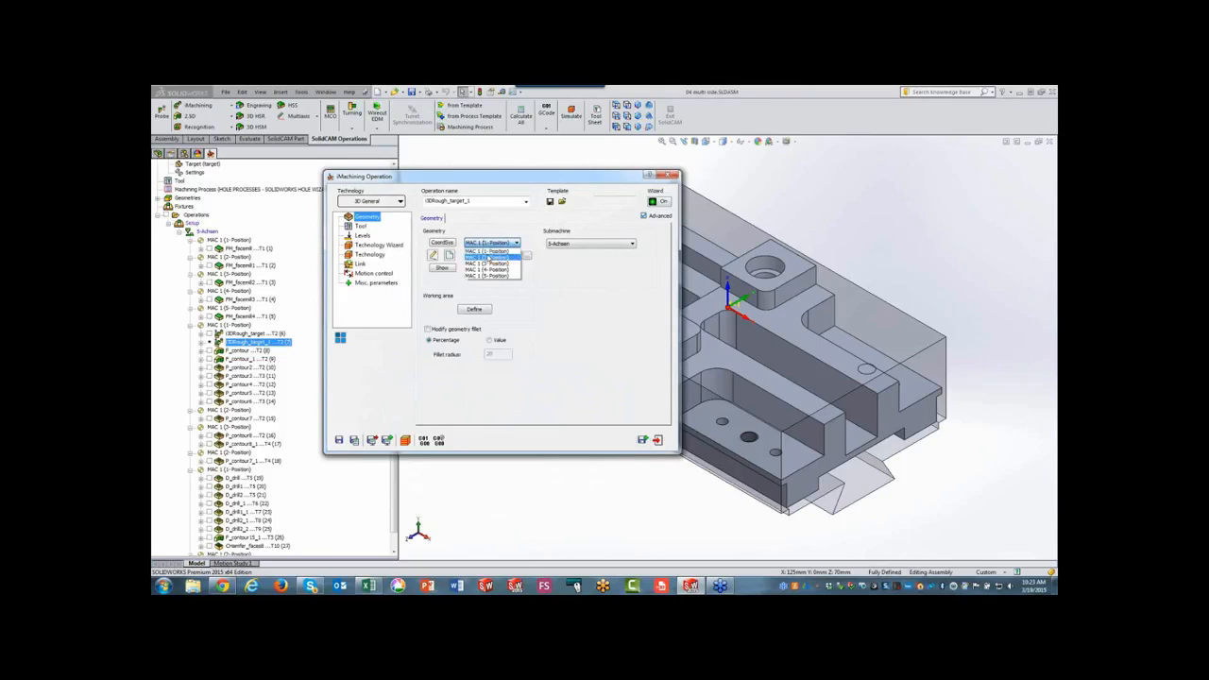
pyautogui.click(486, 257)
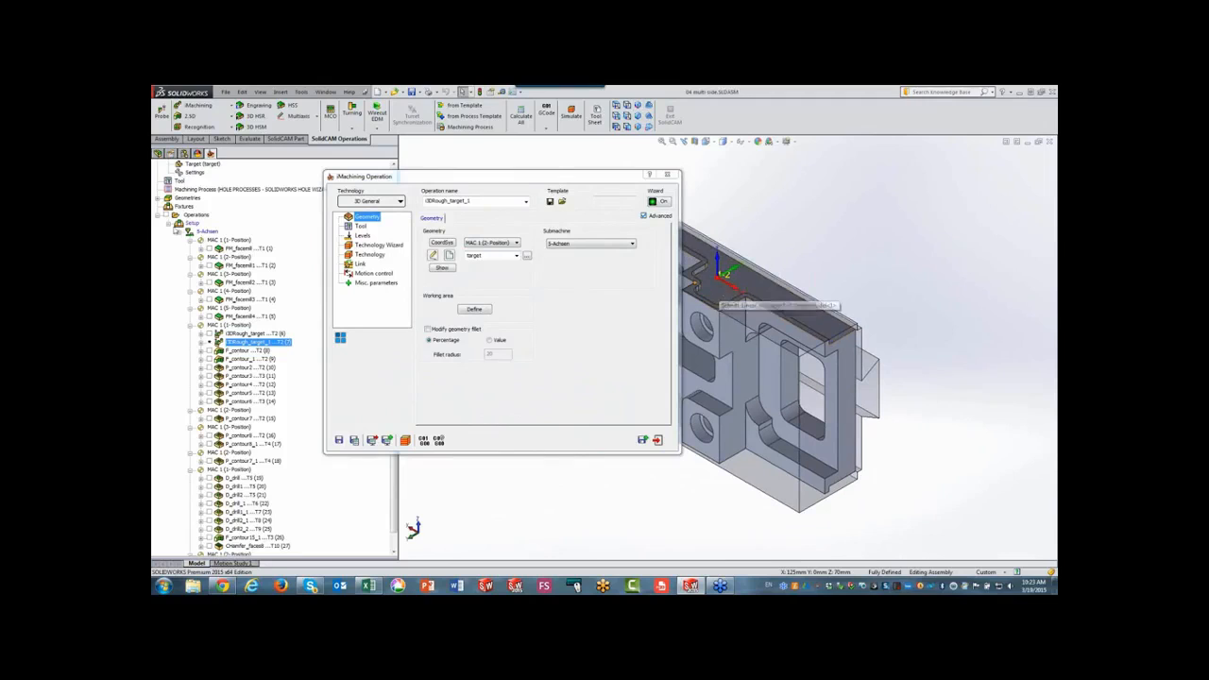
pyautogui.click(363, 236)
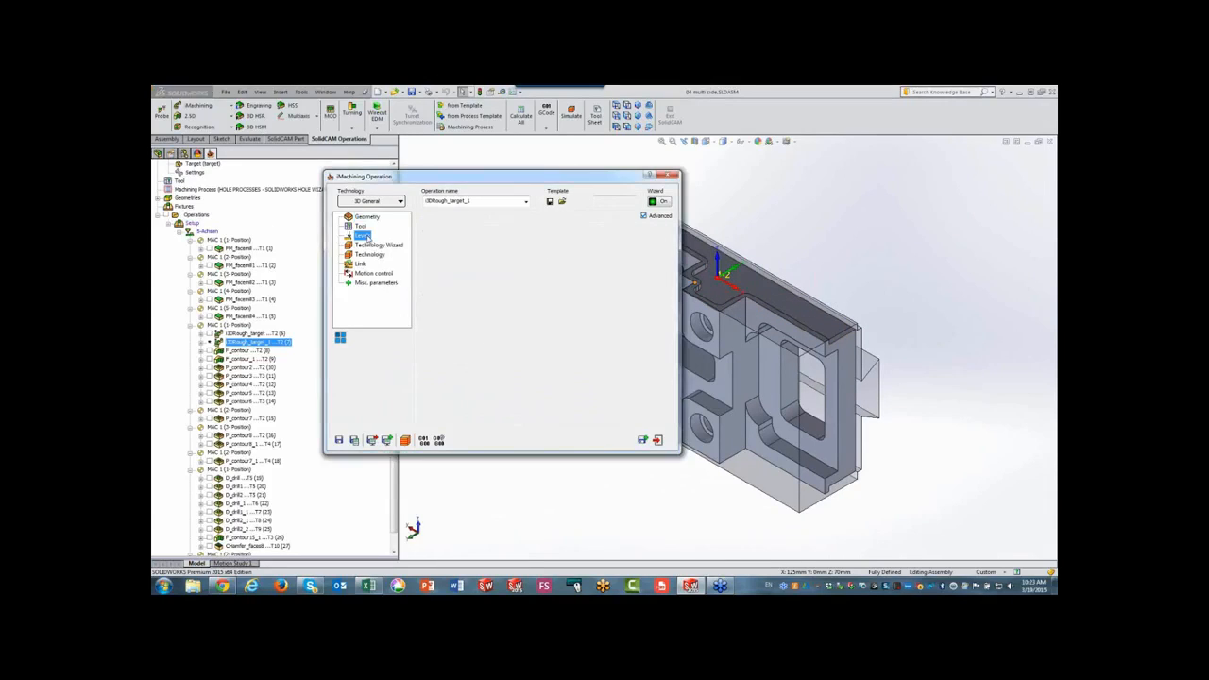
pyautogui.click(499, 305)
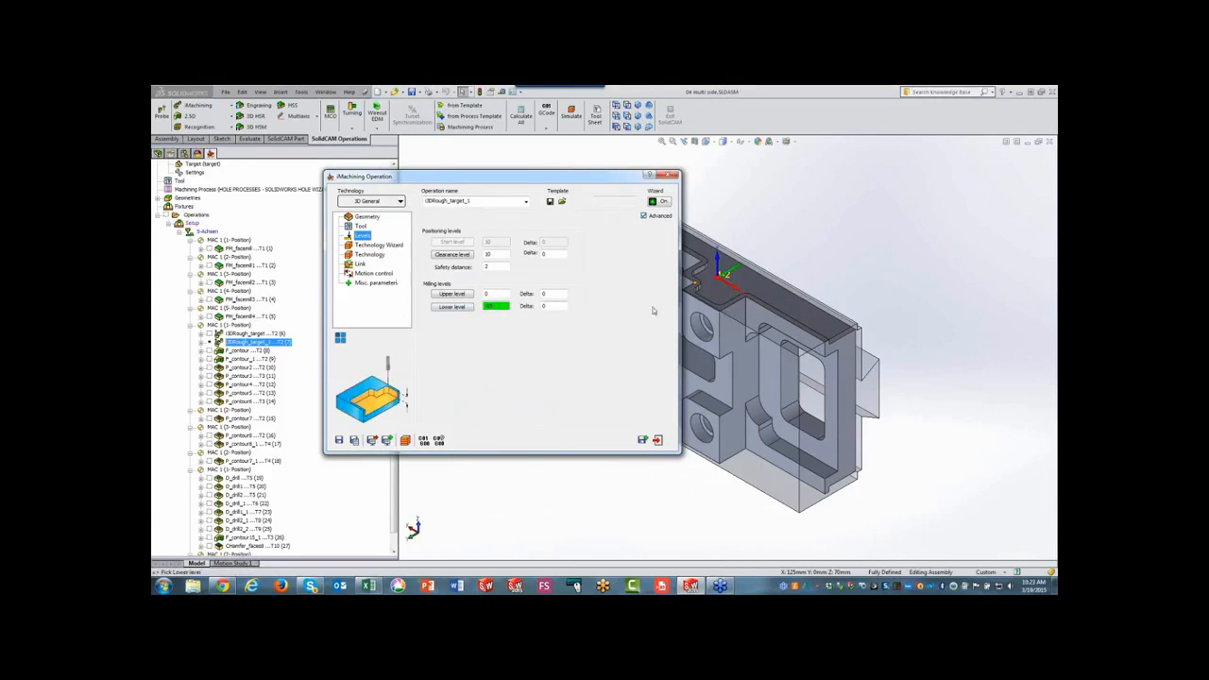
pyautogui.click(837, 329)
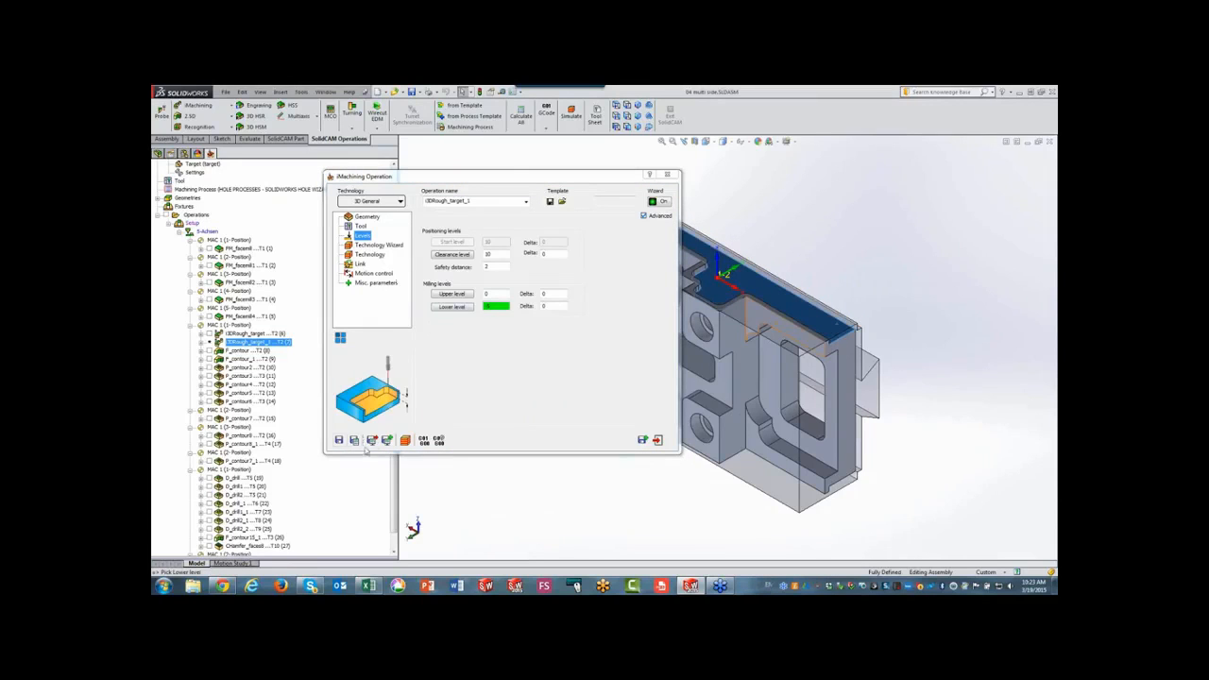
pyautogui.click(354, 440)
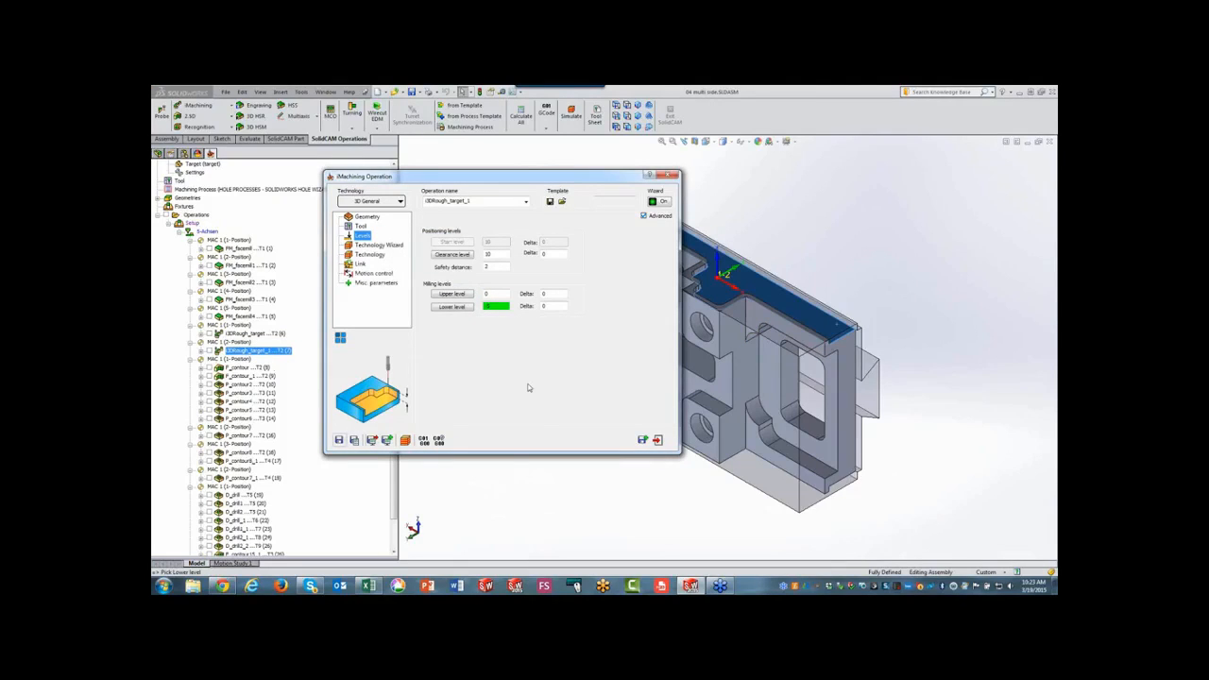
# Copy the operation again for MAC 1 (3- Position), pick its lower level on the opposite side face, and calculate it.
pyautogui.click(642, 440)
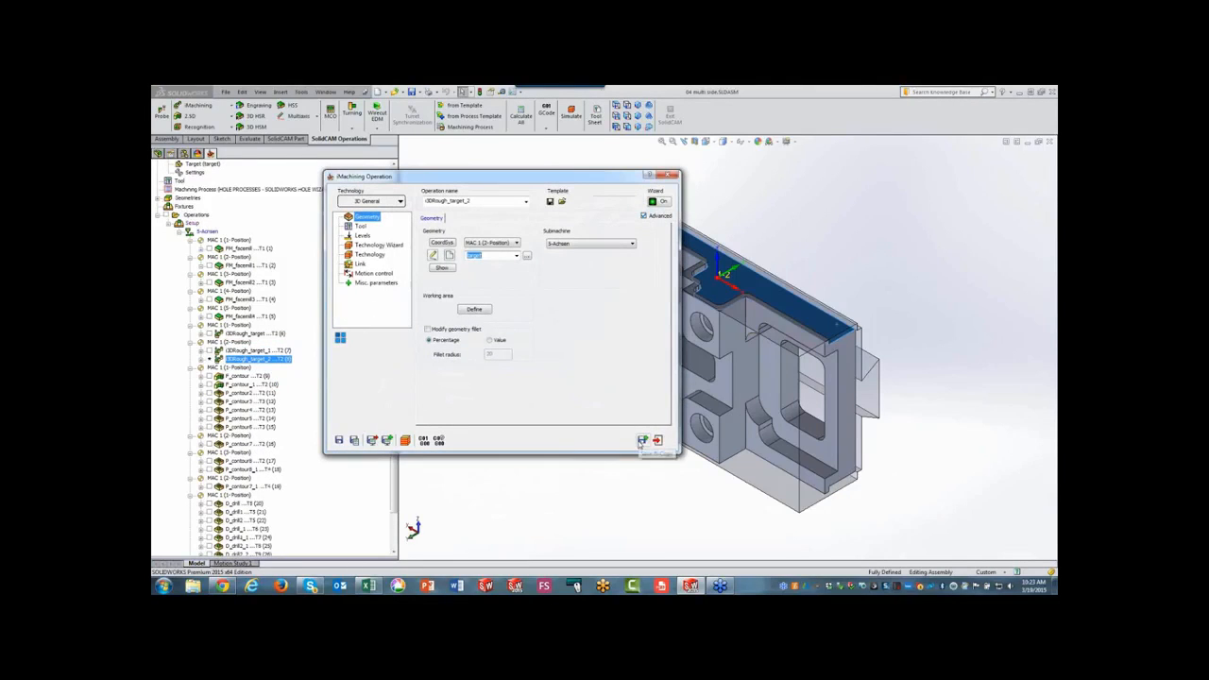
pyautogui.click(490, 245)
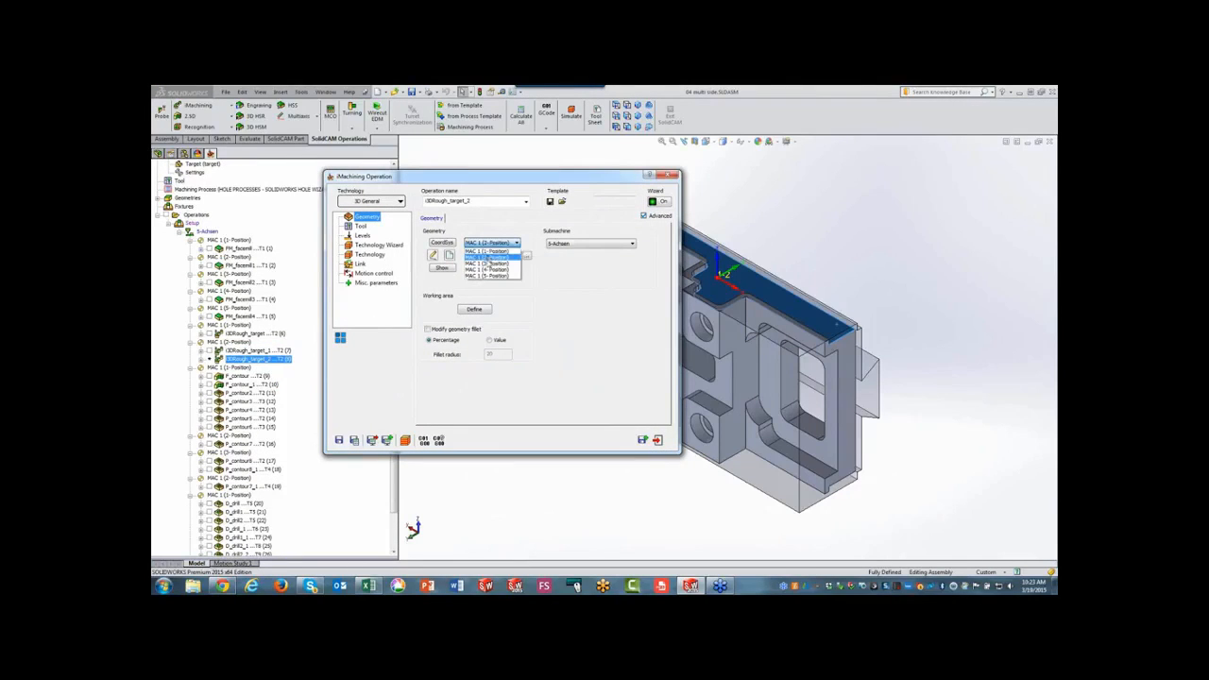
pyautogui.click(488, 262)
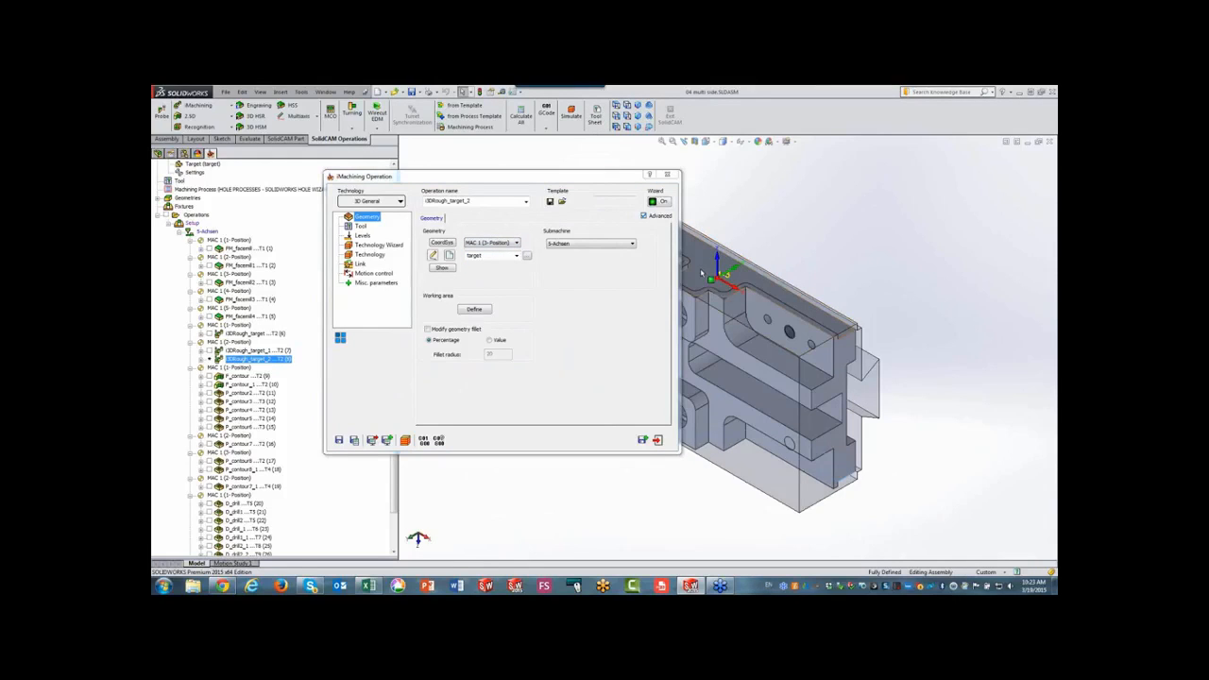
pyautogui.click(361, 236)
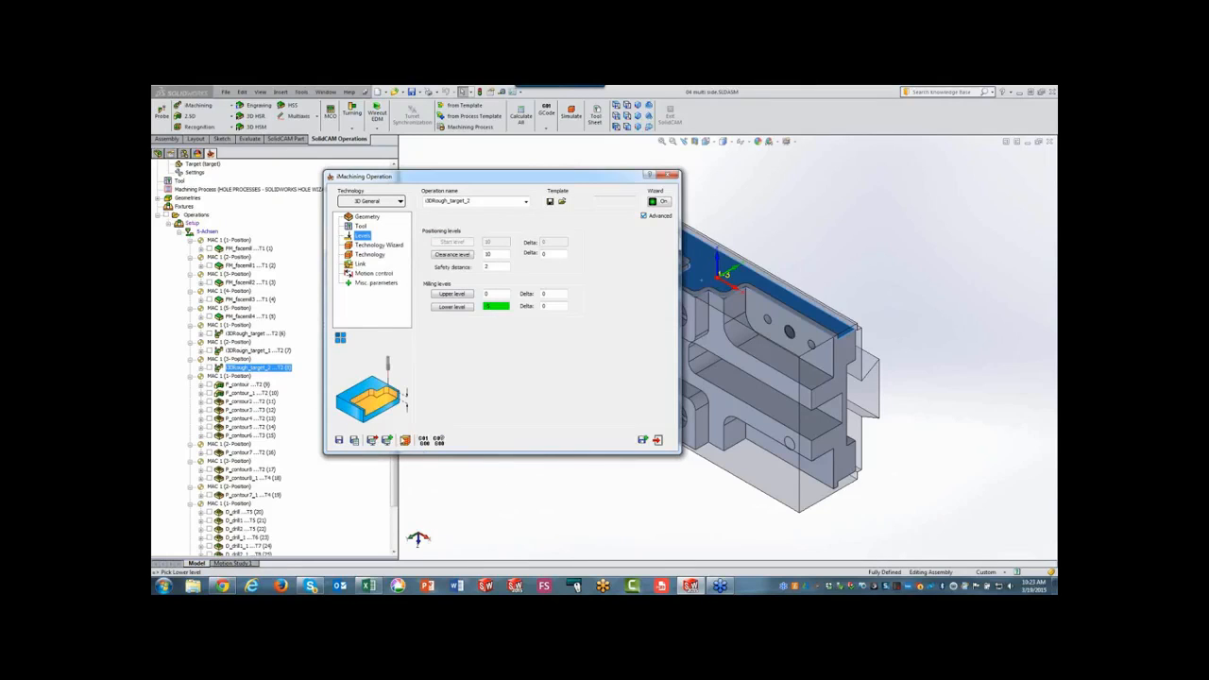
# Simulate the three 3D iMachining operations together in SolidVerify, and exit the simulation.
pyautogui.click(405, 439)
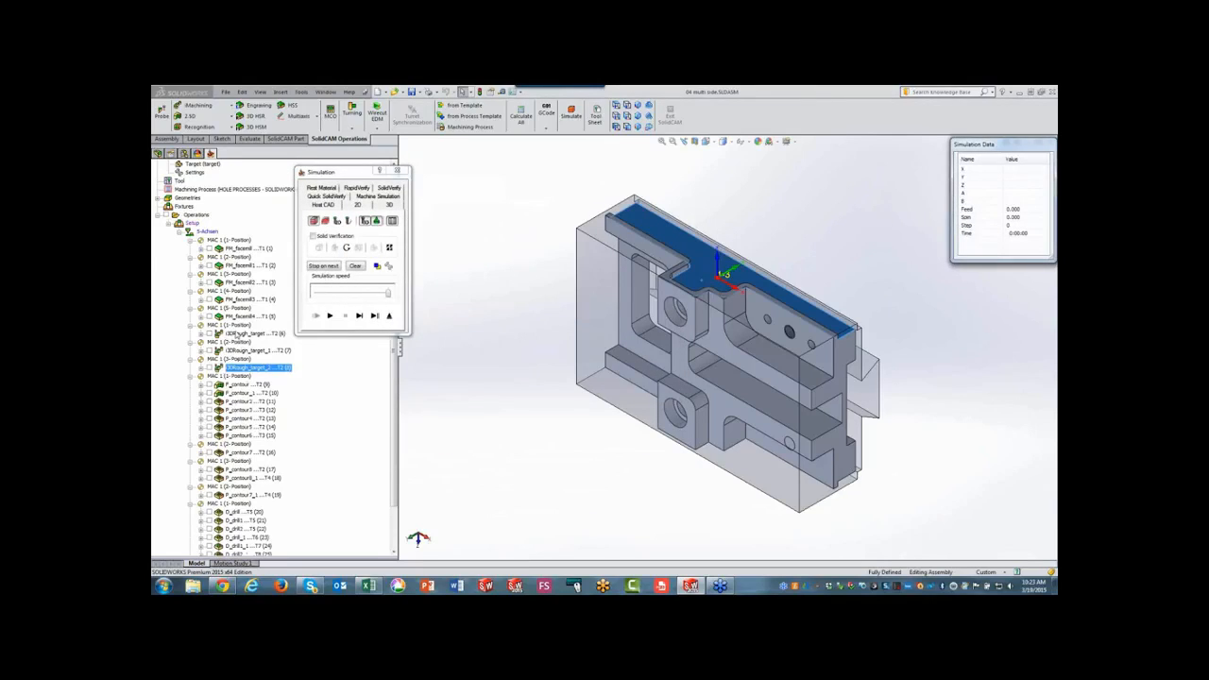
pyautogui.click(236, 335)
pyautogui.keyDown('shift'); pyautogui.click(242, 368); pyautogui.keyUp('shift')
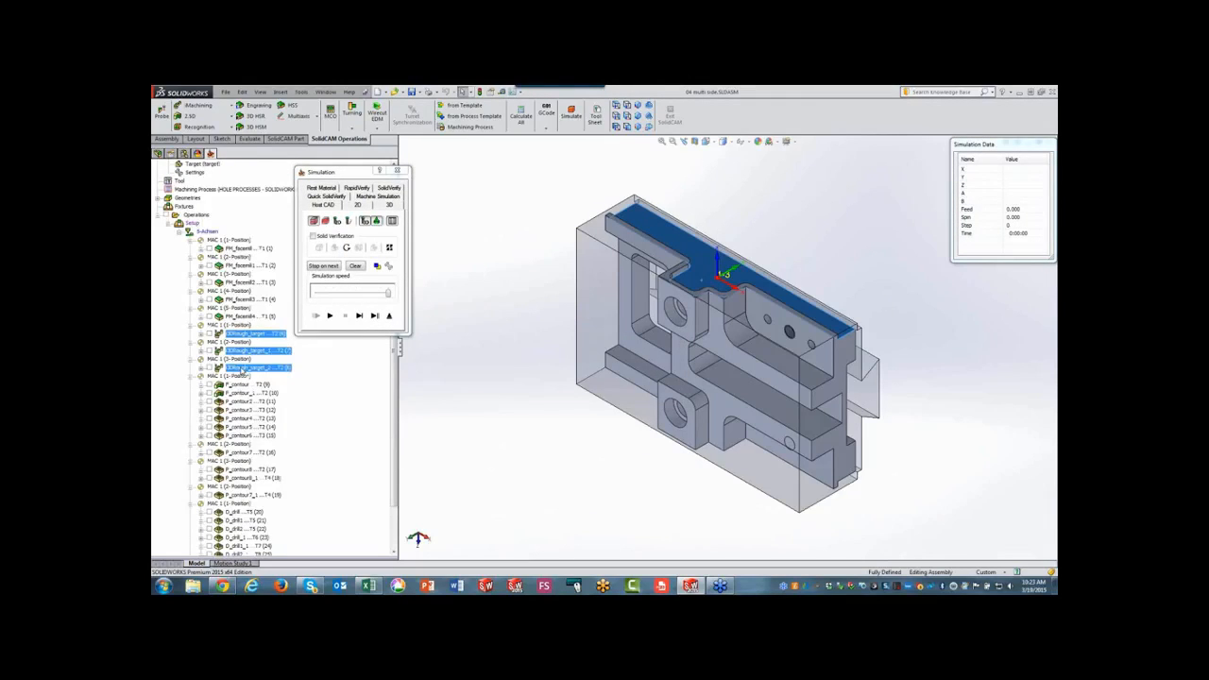
pyautogui.click(330, 316)
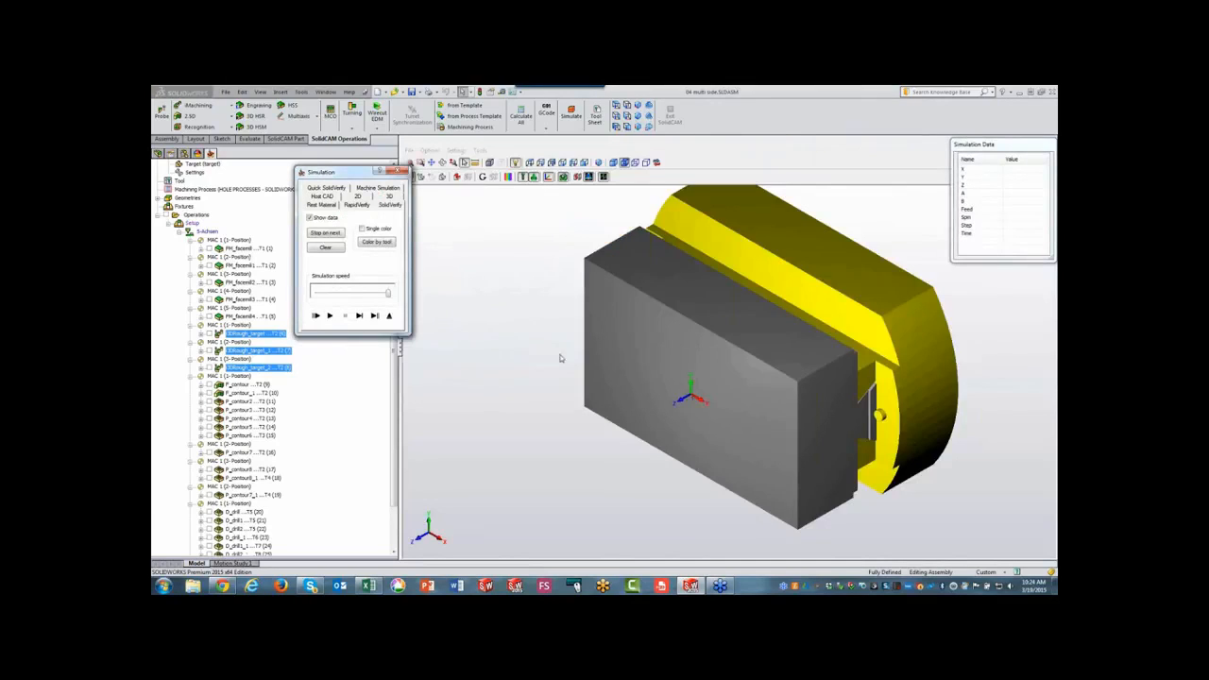
pyautogui.click(329, 316)
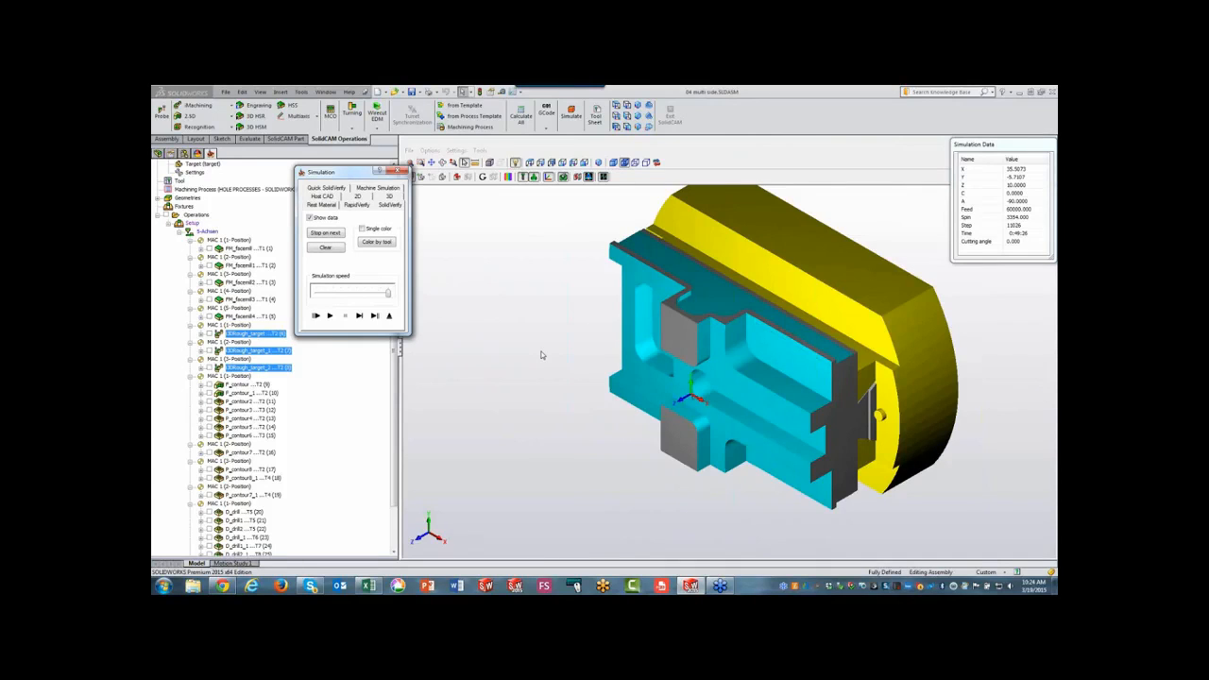
pyautogui.click(388, 316)
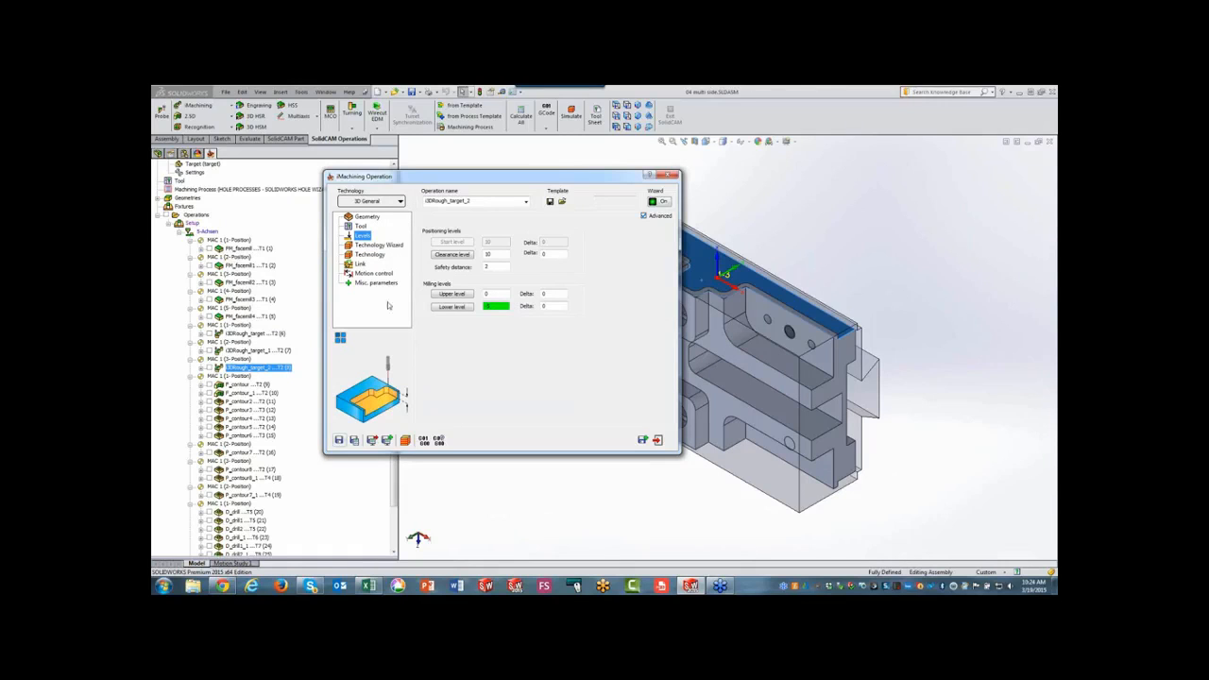
# Inspect the remaining material in 3D from the working area definition of the MAC 1 (3- Position) iMachining operation, and exit the operation.
pyautogui.click(372, 218)
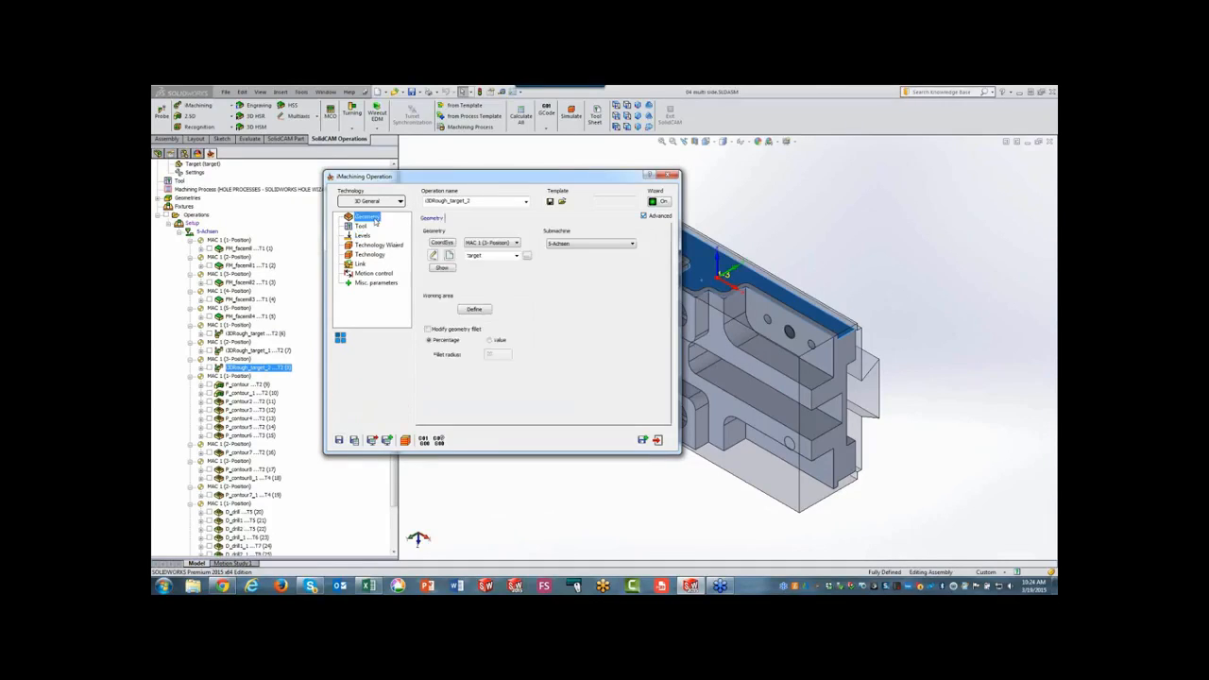
pyautogui.click(475, 311)
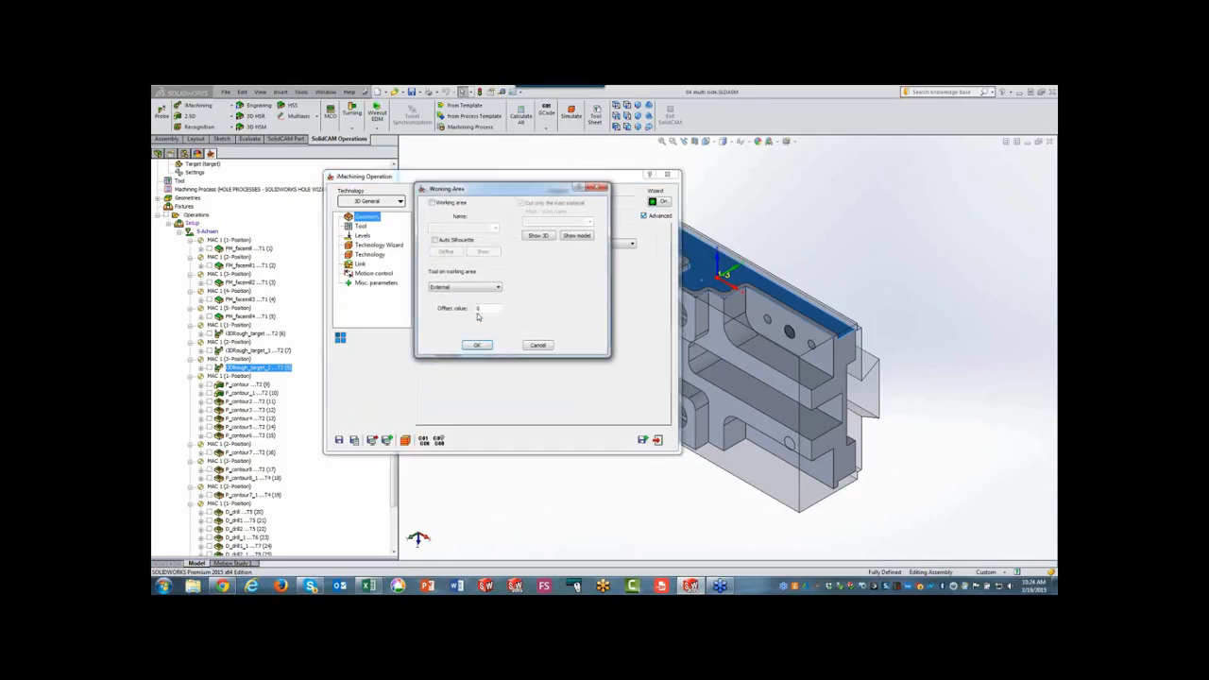
pyautogui.click(546, 236)
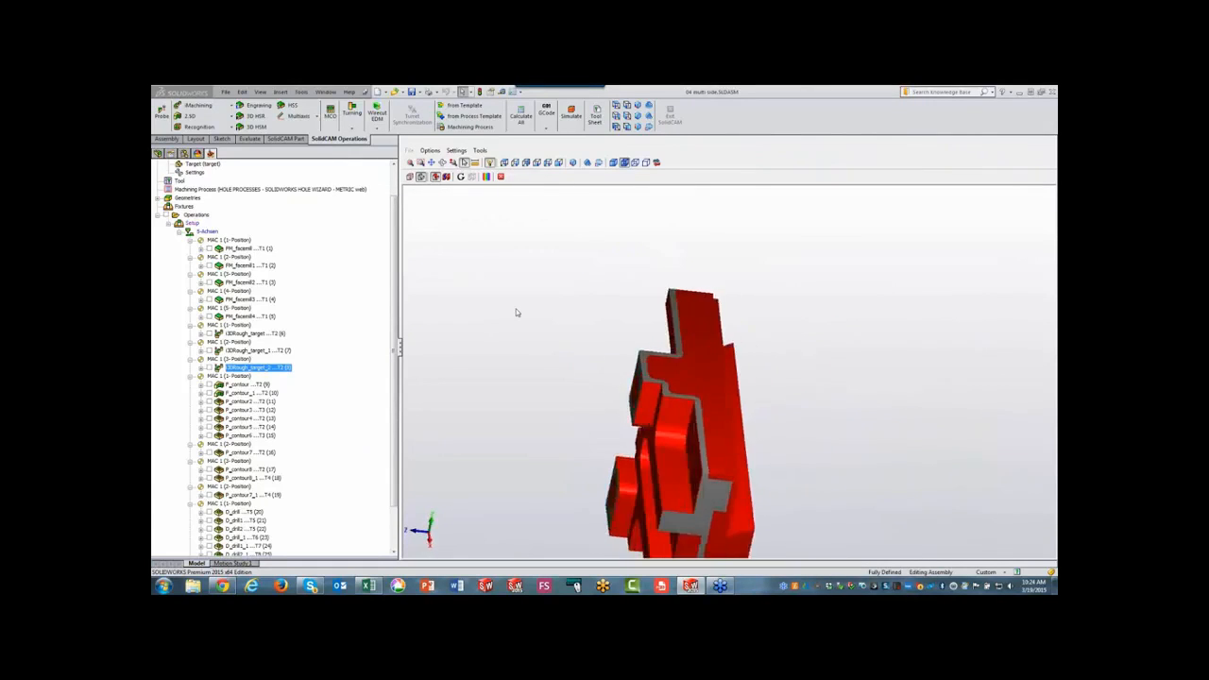
pyautogui.moveTo(780, 509); pyautogui.dragTo(738, 516, button='middle')
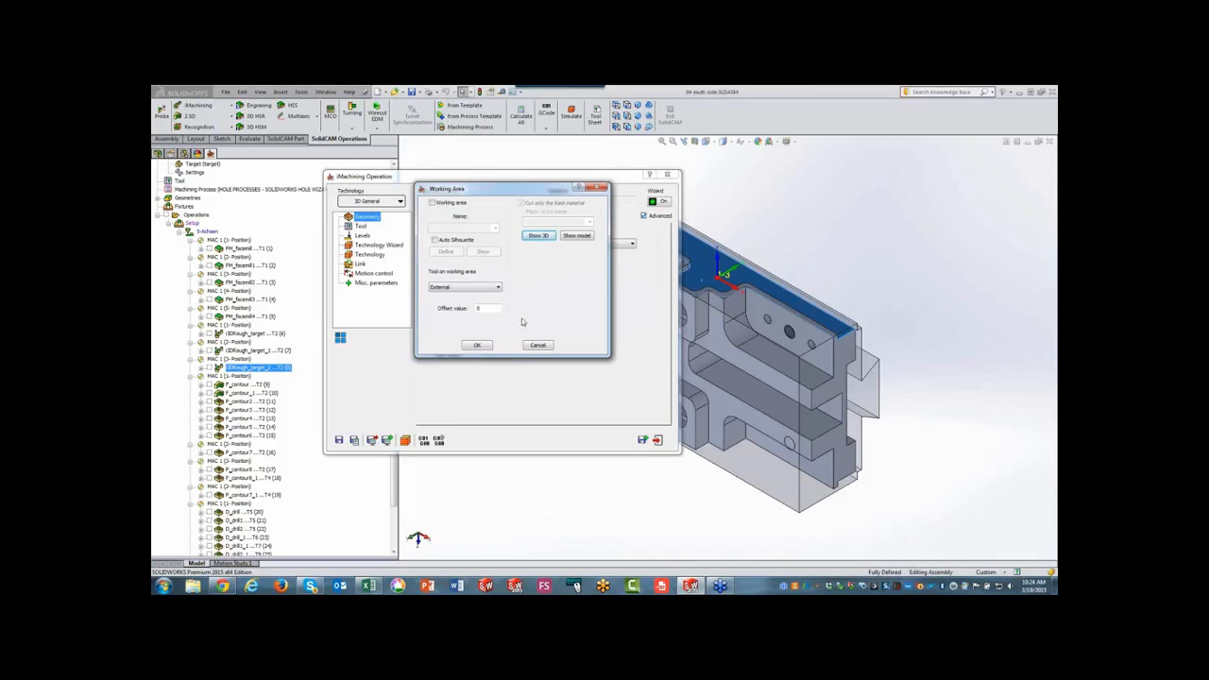
pyautogui.click(537, 346)
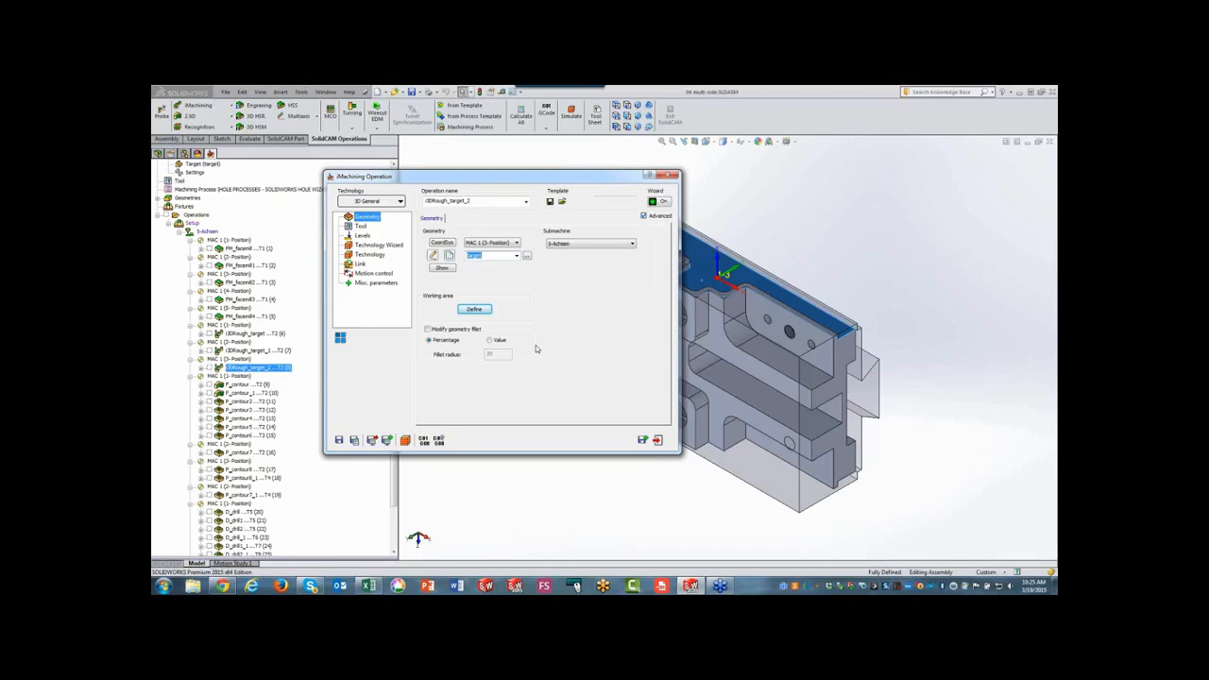
pyautogui.click(658, 441)
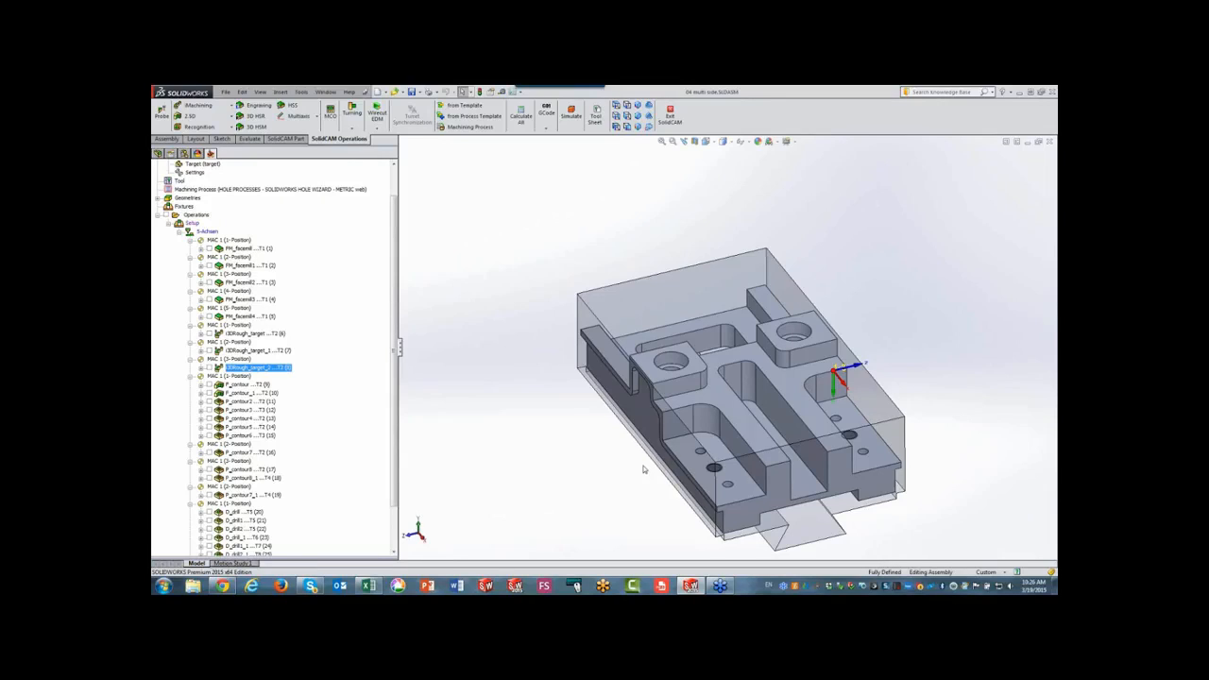
# Highlight the part's stepped horizontal faces, and check the normal distance between the three-hole corner floor and the central slot floor.
pyautogui.click(684, 374)
pyautogui.click(706, 396)
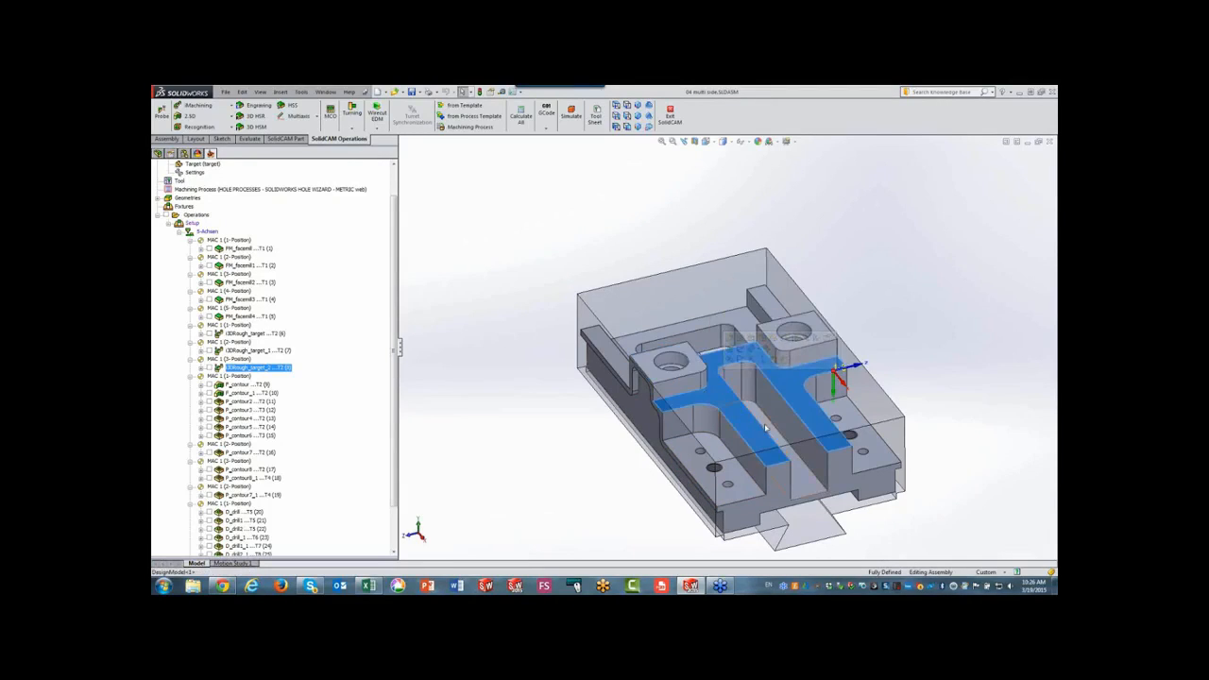
pyautogui.click(773, 441)
pyautogui.click(742, 485)
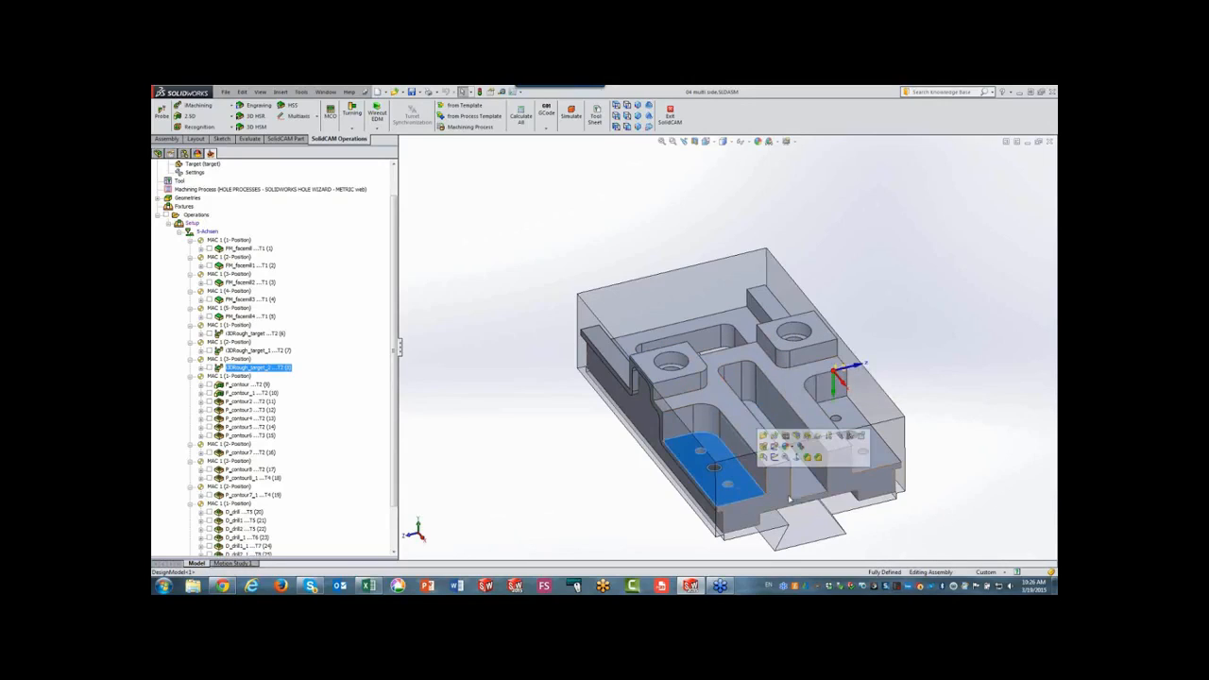
pyautogui.keyDown('ctrl'); pyautogui.click(798, 477); pyautogui.keyUp('ctrl')
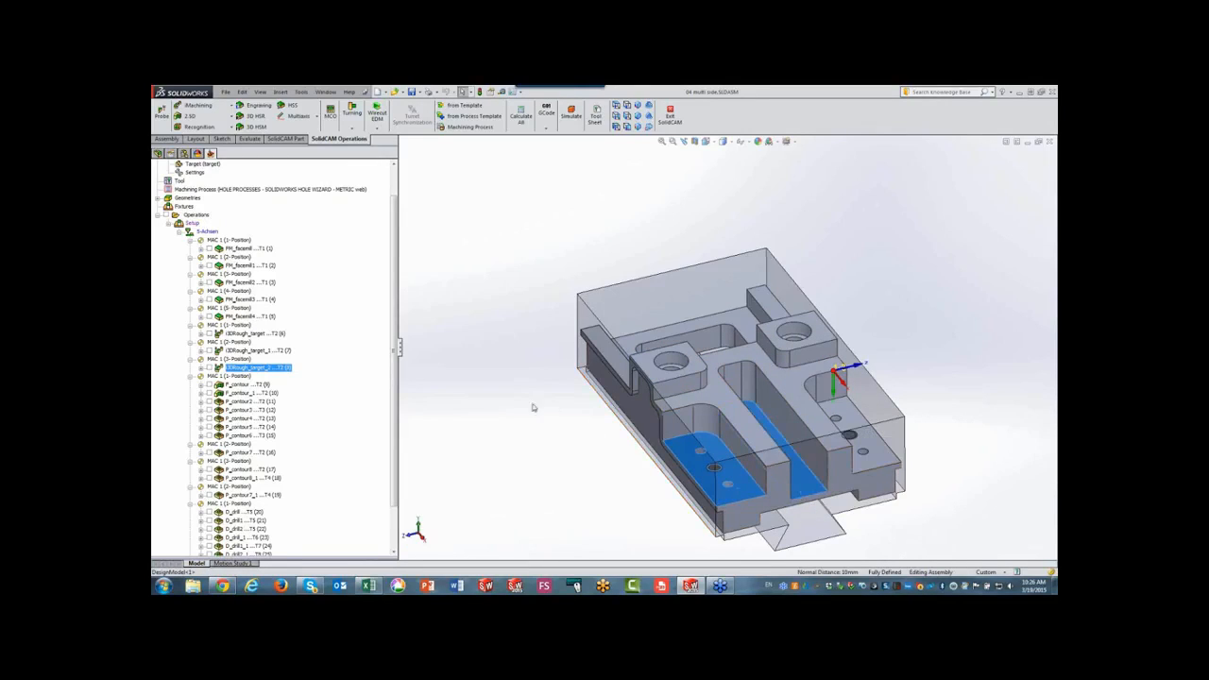